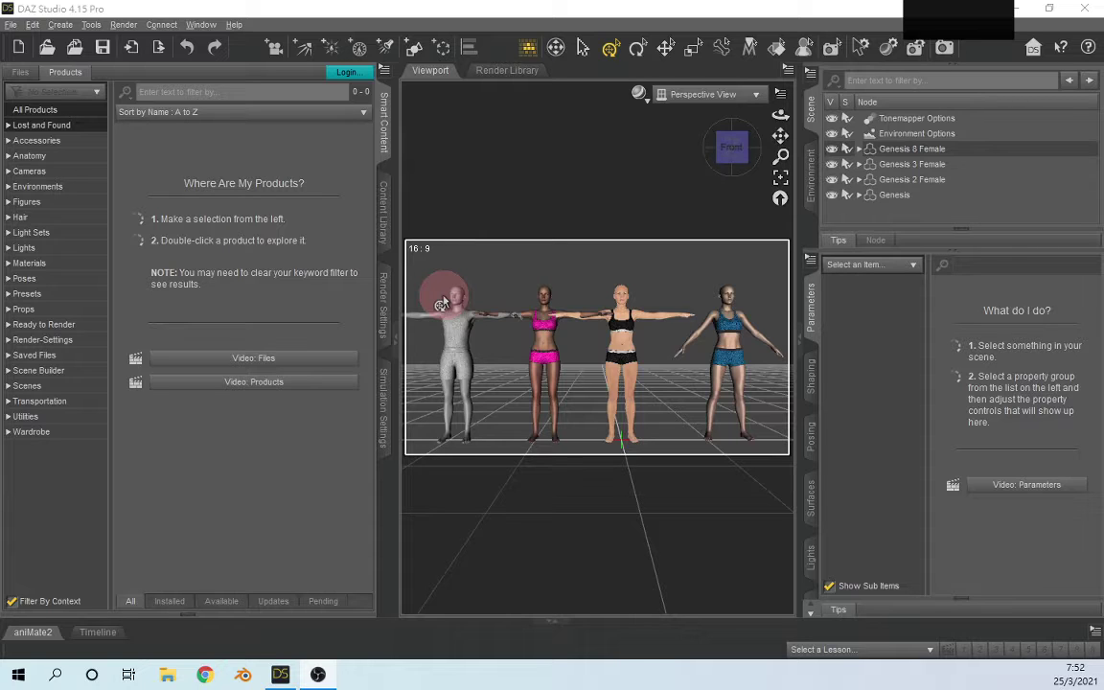
Step: Open the Genesis Characters folder under People in the content library and select the grey Genesis figure
click(390, 337)
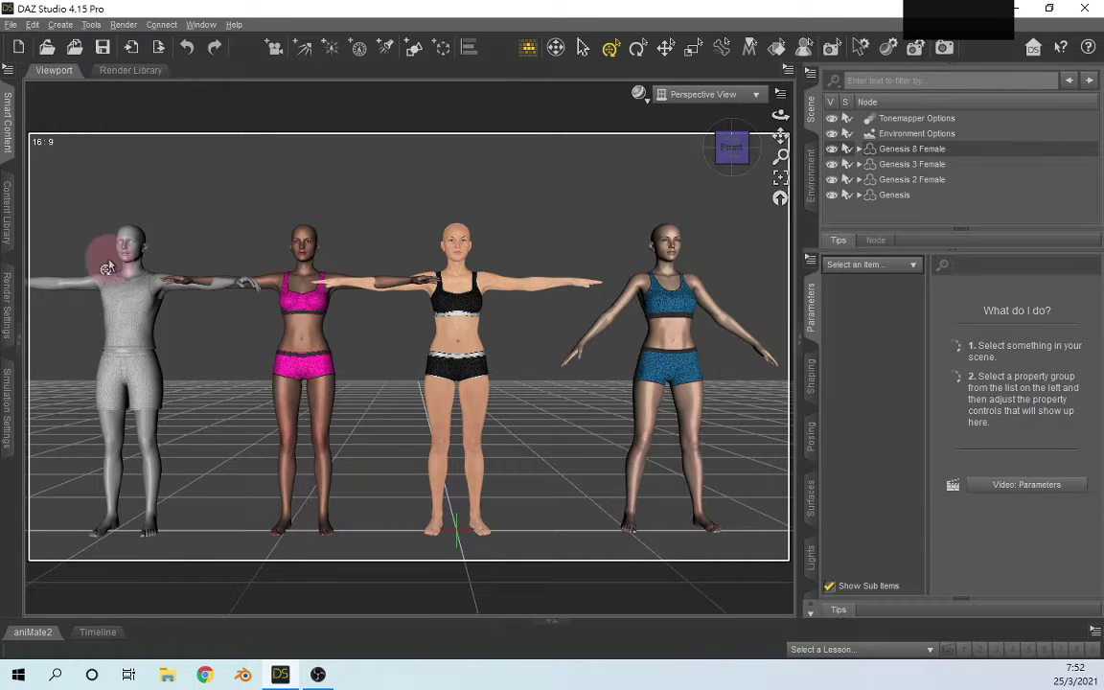
drag(778, 134, 656, 168)
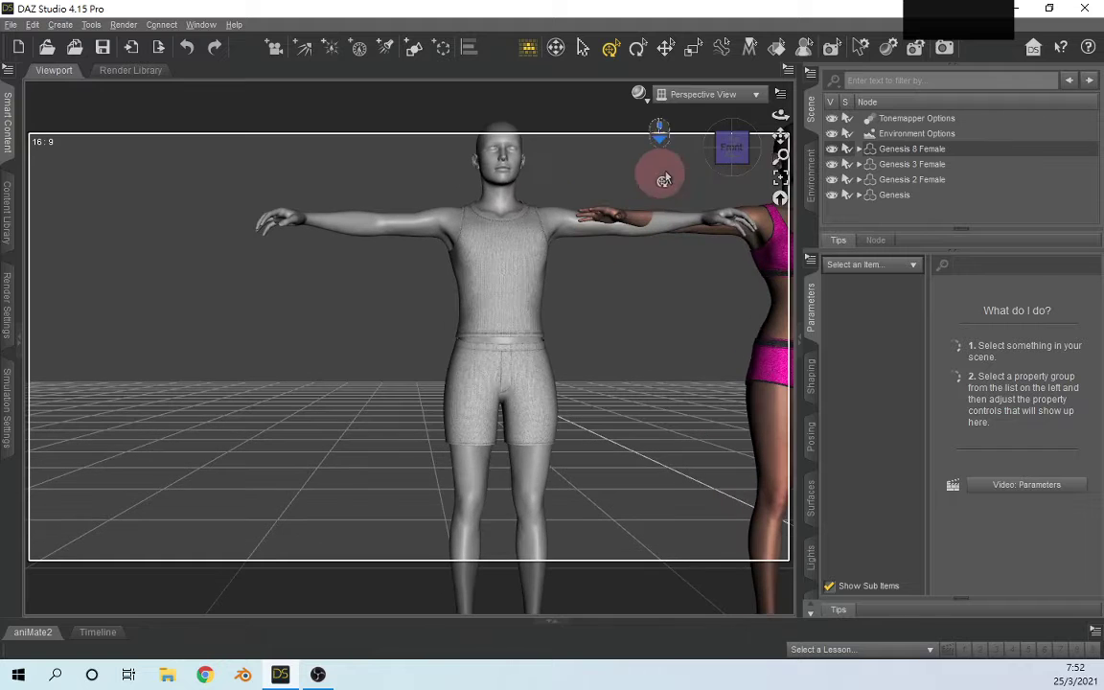
drag(779, 130, 730, 150)
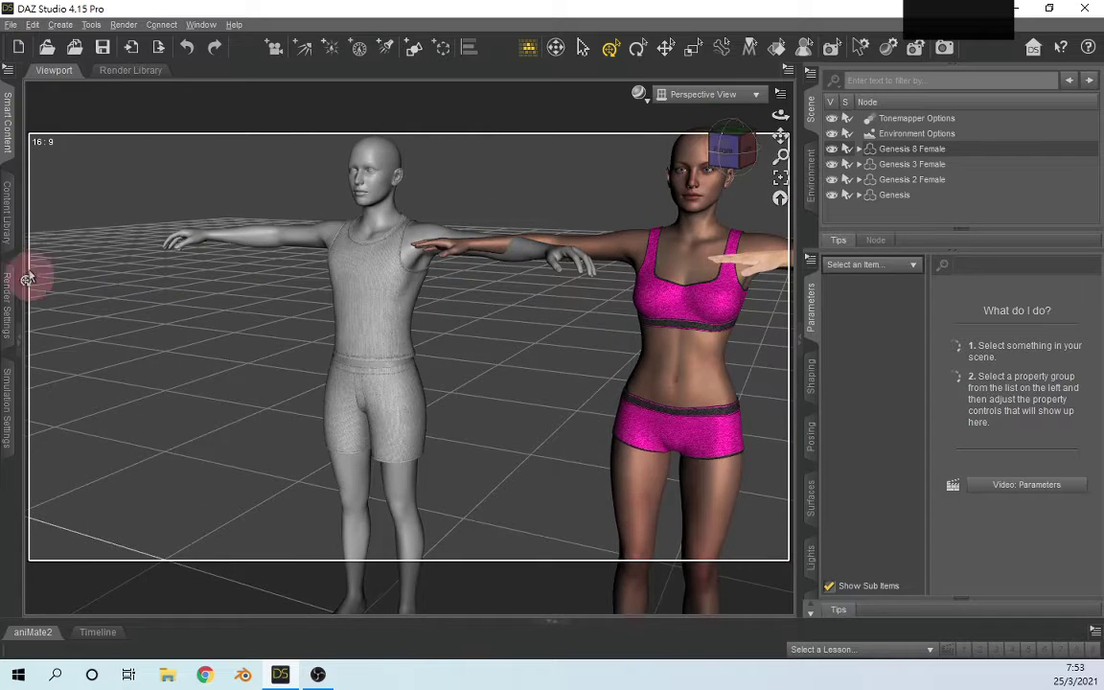
click(9, 218)
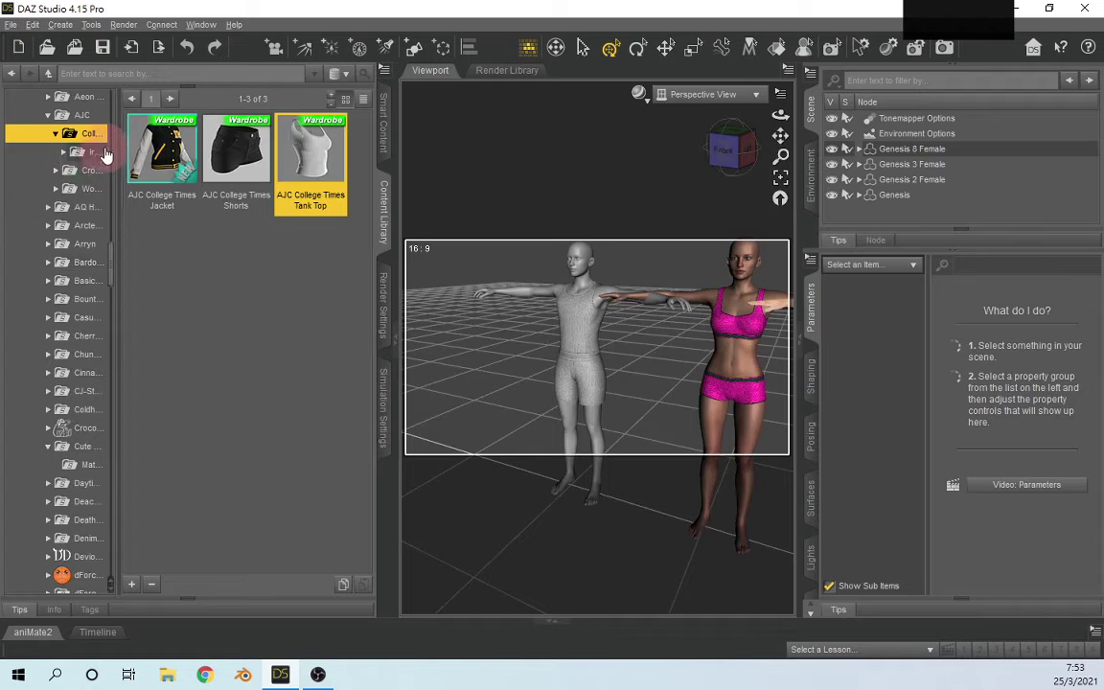
scroll(77, 166, up, 5)
scroll(52, 159, up, 4)
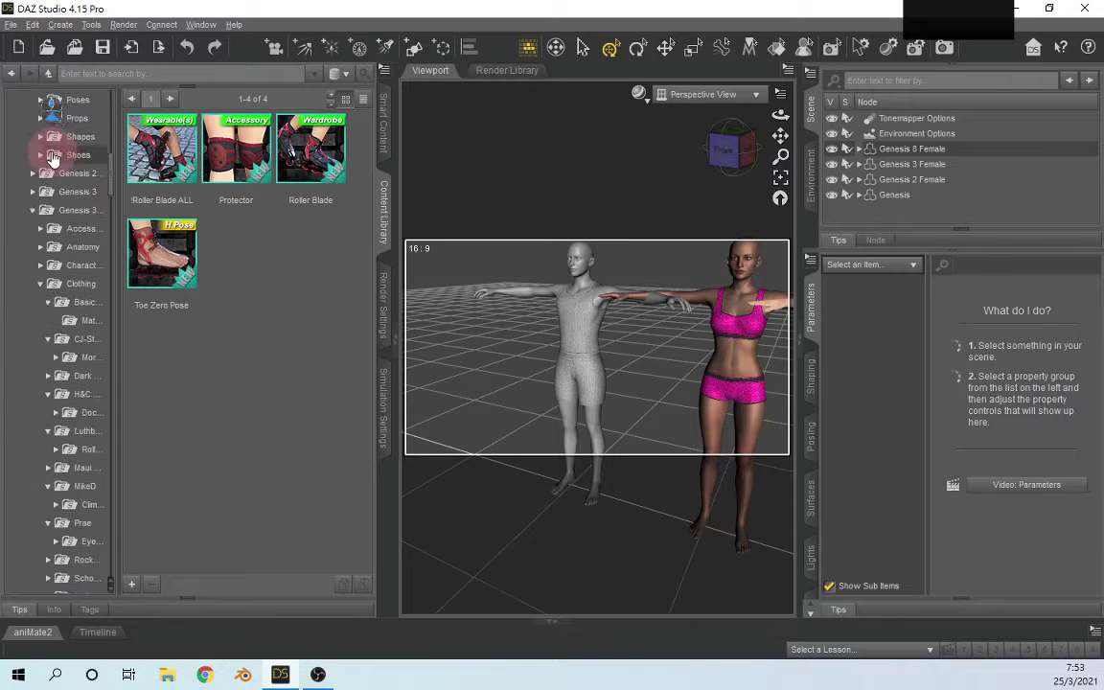
scroll(48, 159, up, 5)
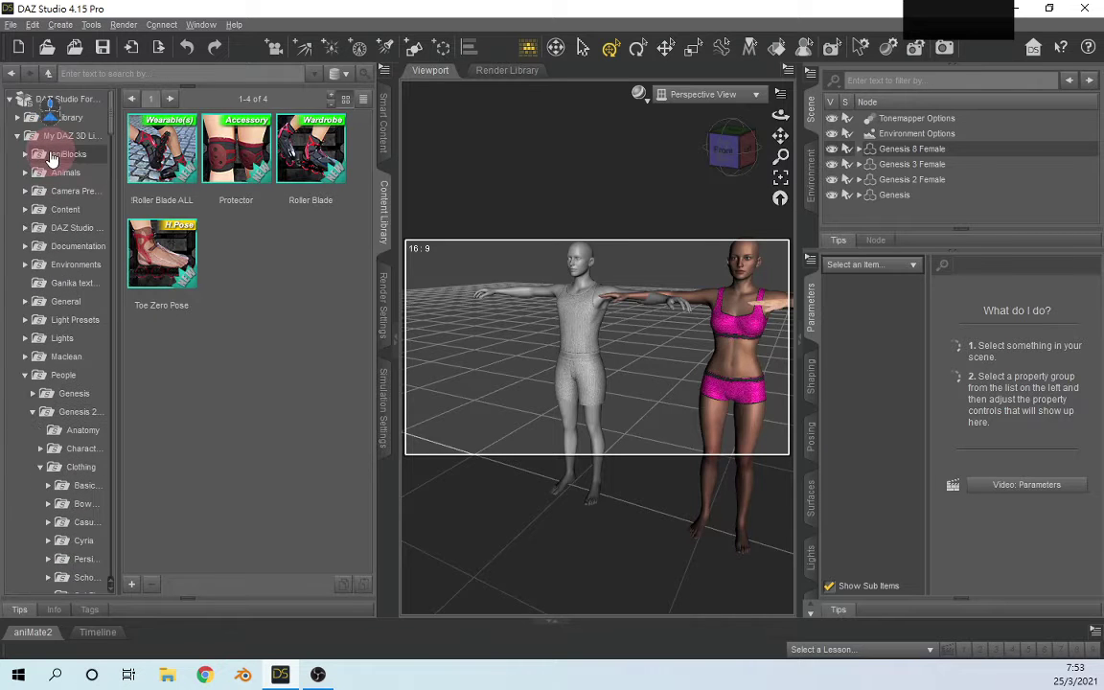
click(29, 393)
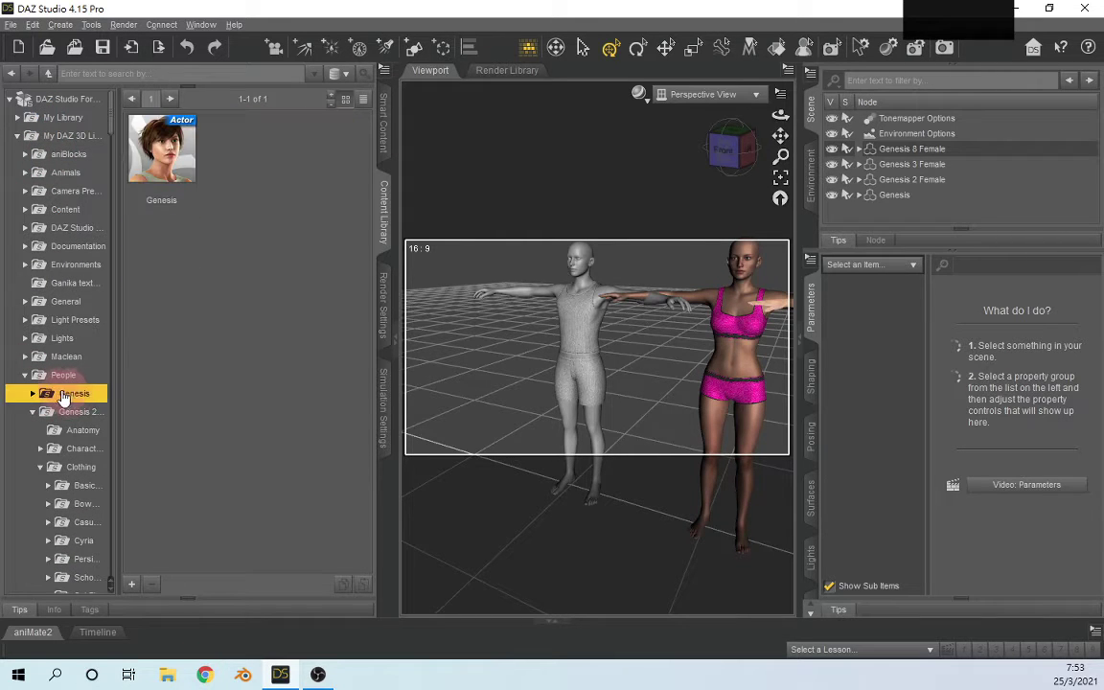
click(32, 393)
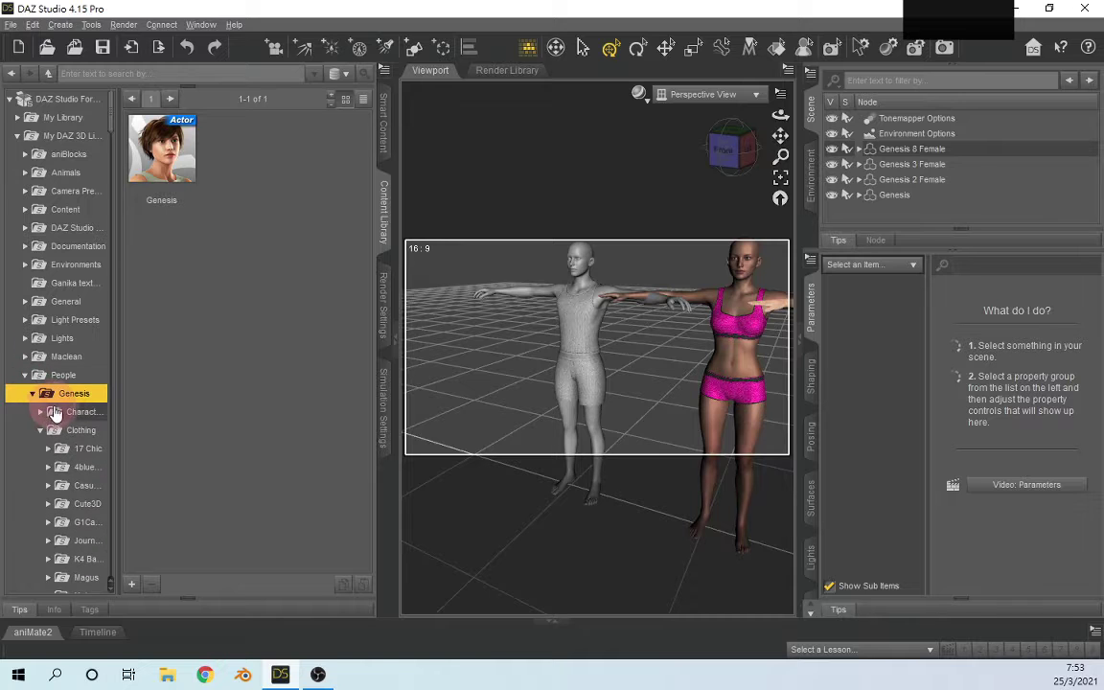
click(67, 414)
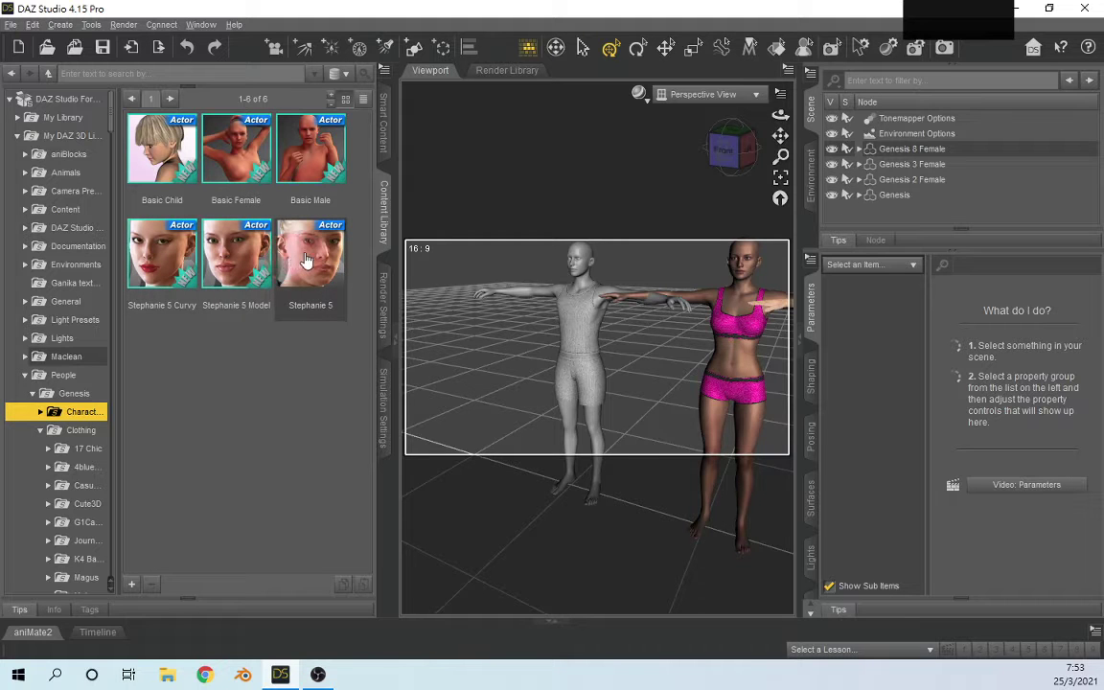
double_click(590, 278)
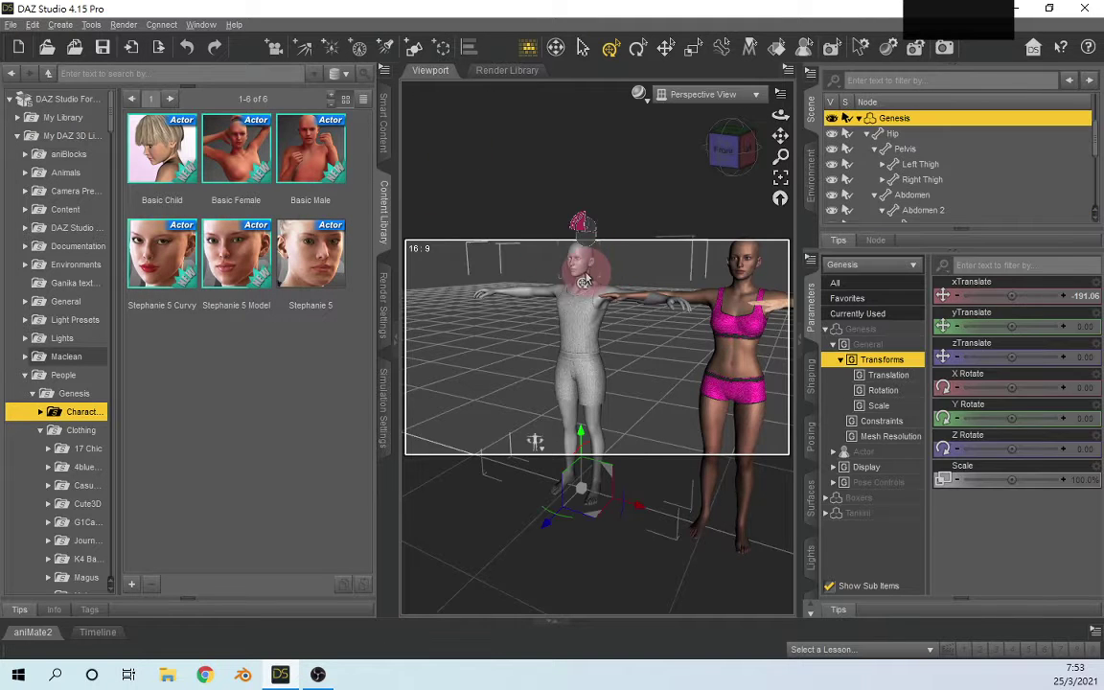
Step: Try the Stephanie 5 character on the currently selected Genesis figure
double_click(300, 259)
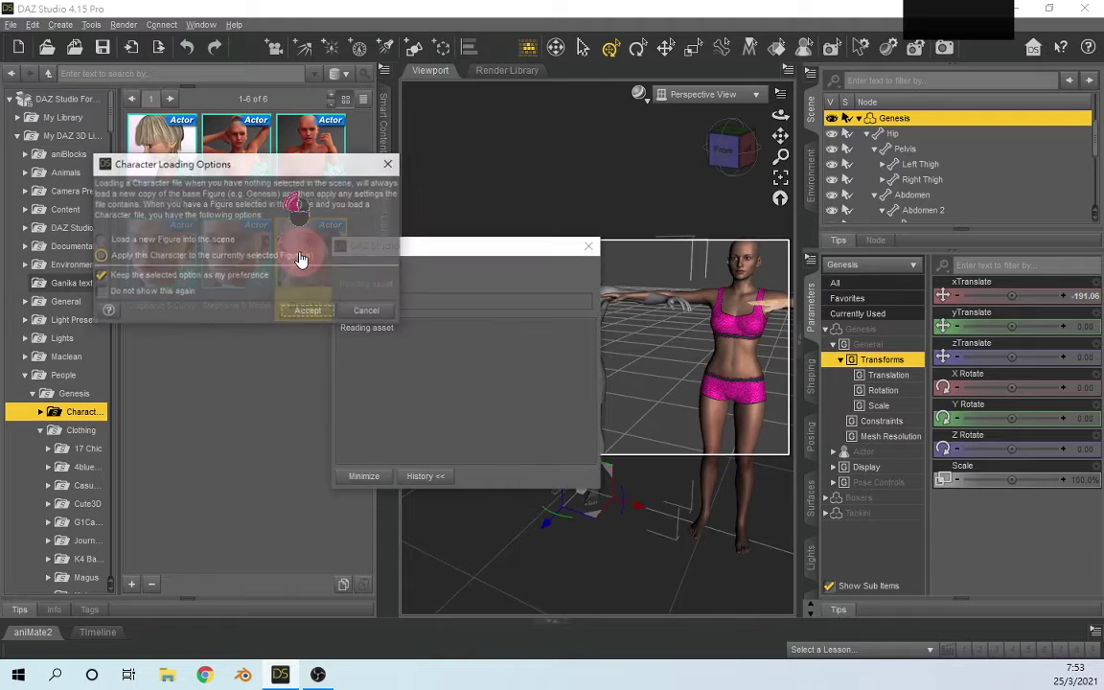
click(118, 256)
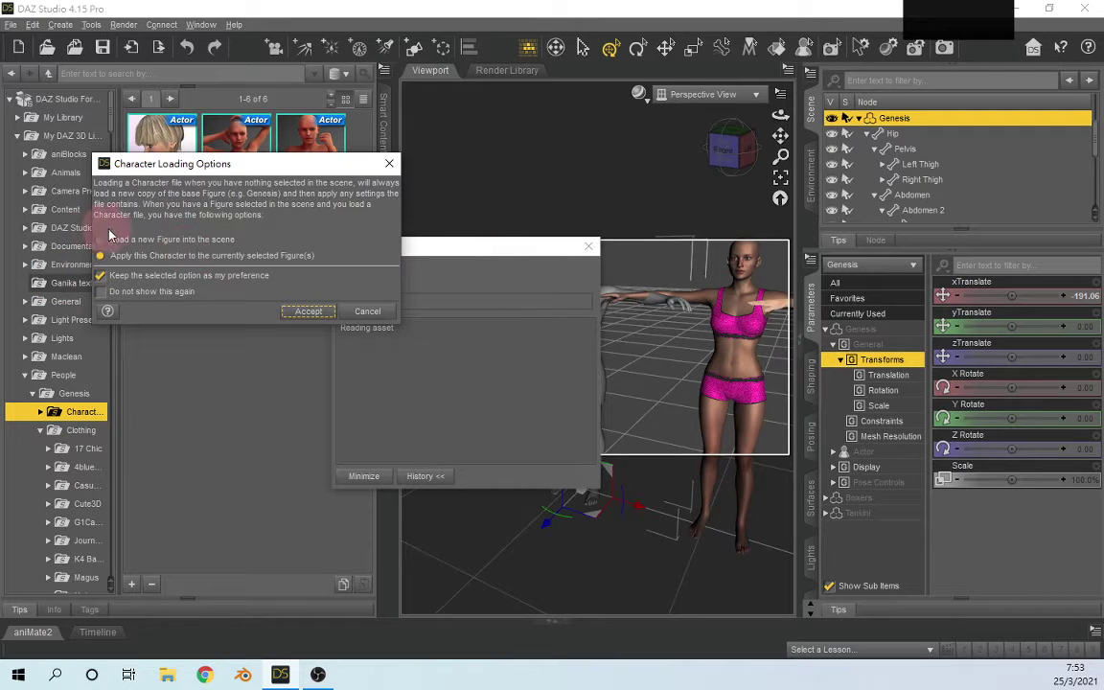
click(152, 256)
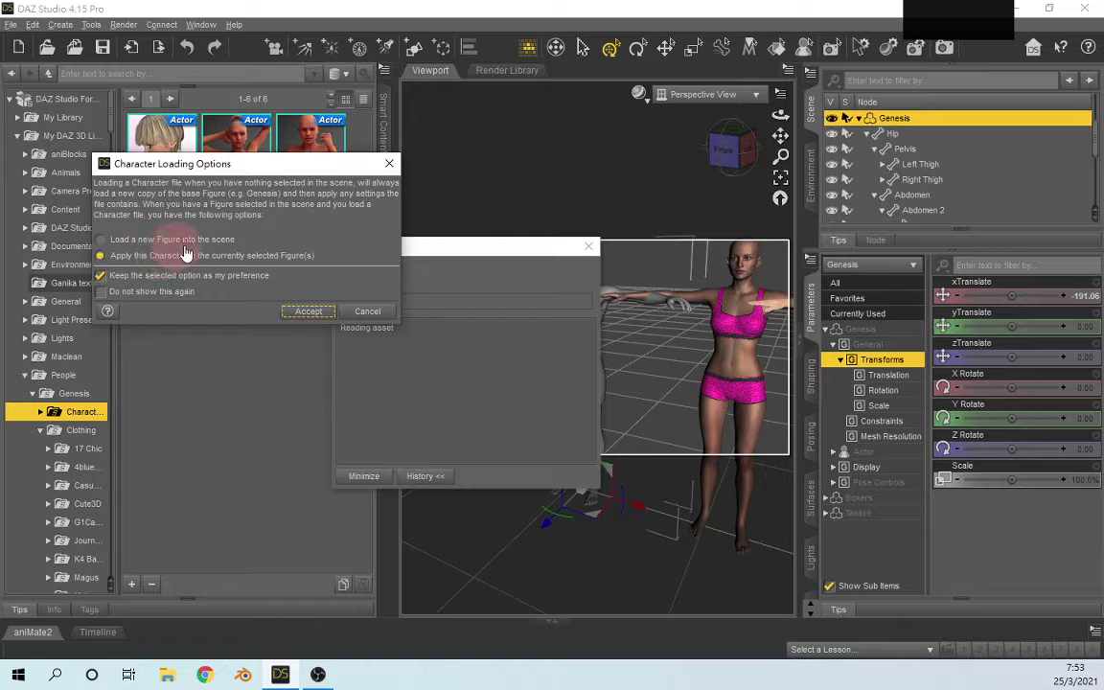
click(301, 312)
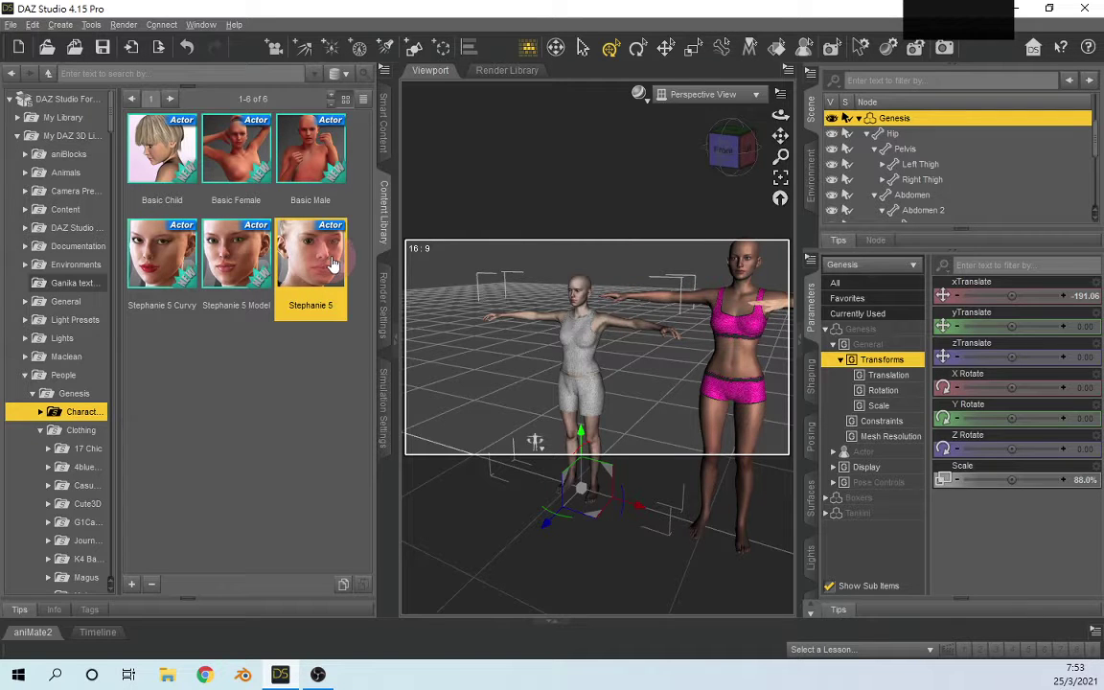
key(ctrl+z)
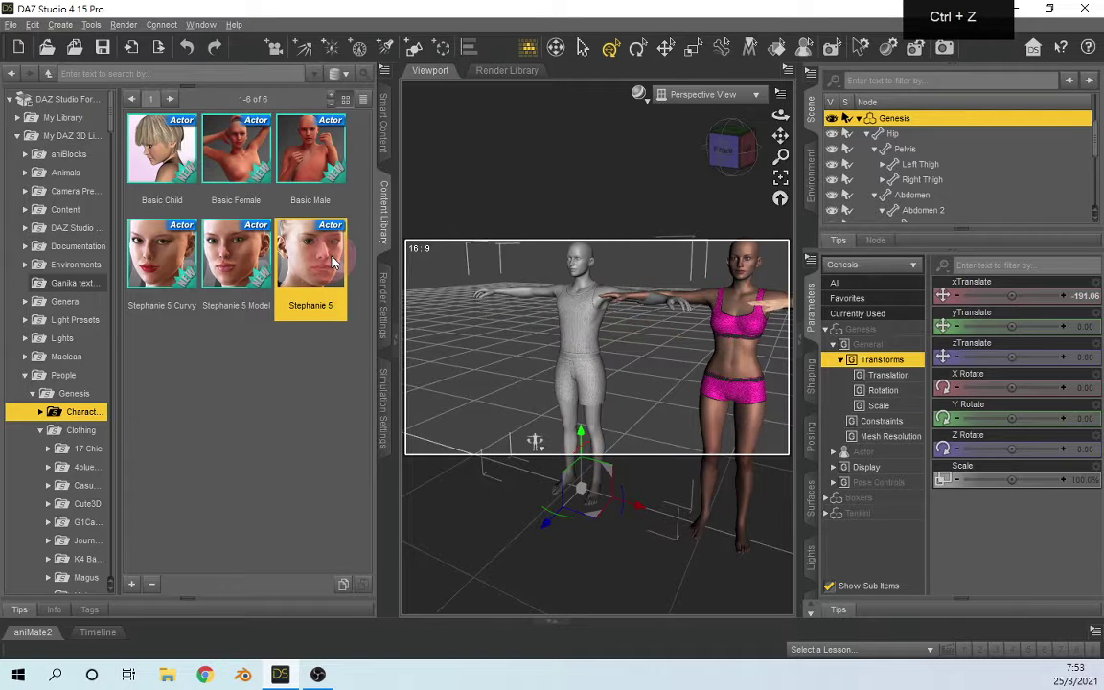
Step: Apply the Basic Female character to the currently selected Genesis figure
double_click(235, 153)
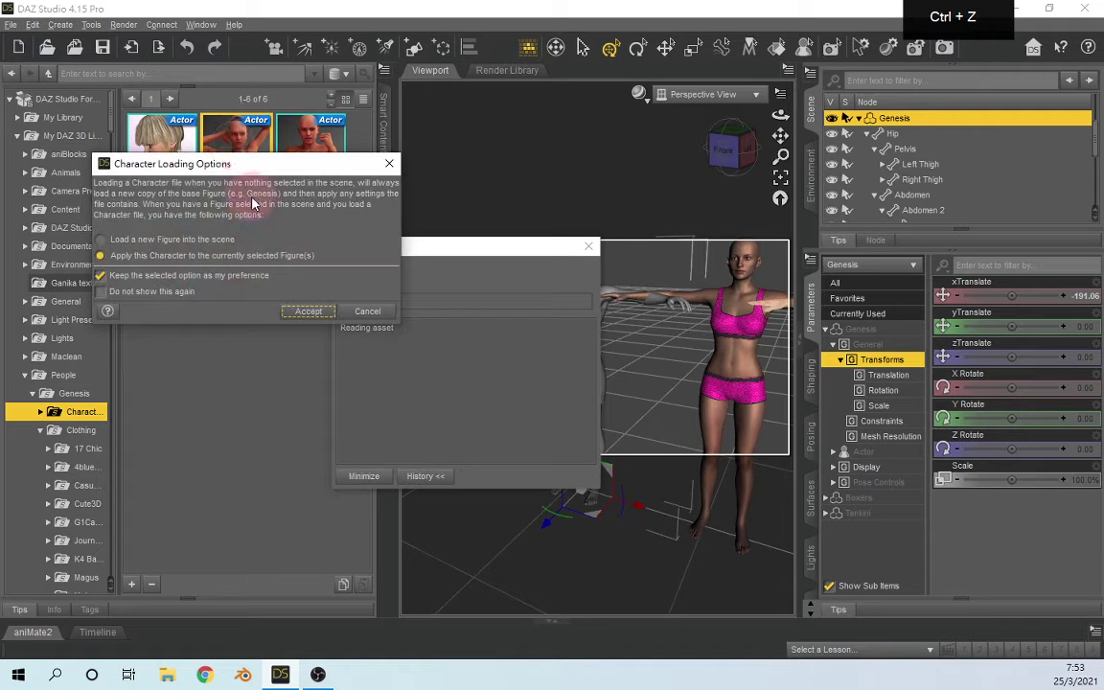
click(316, 312)
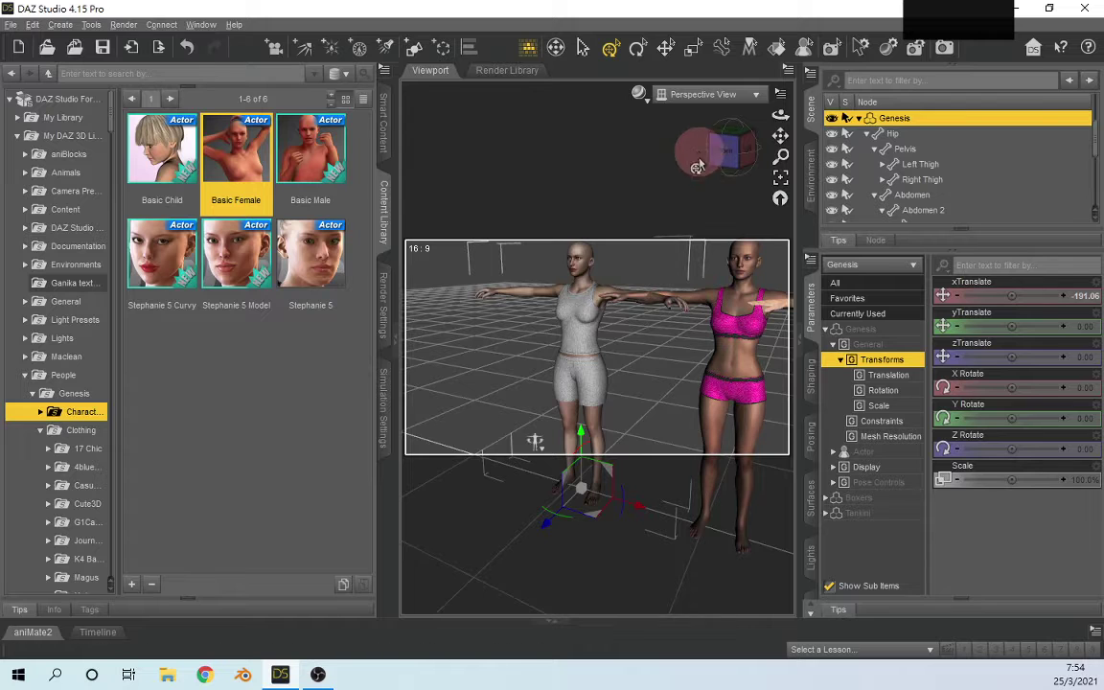
drag(700, 153, 735, 142)
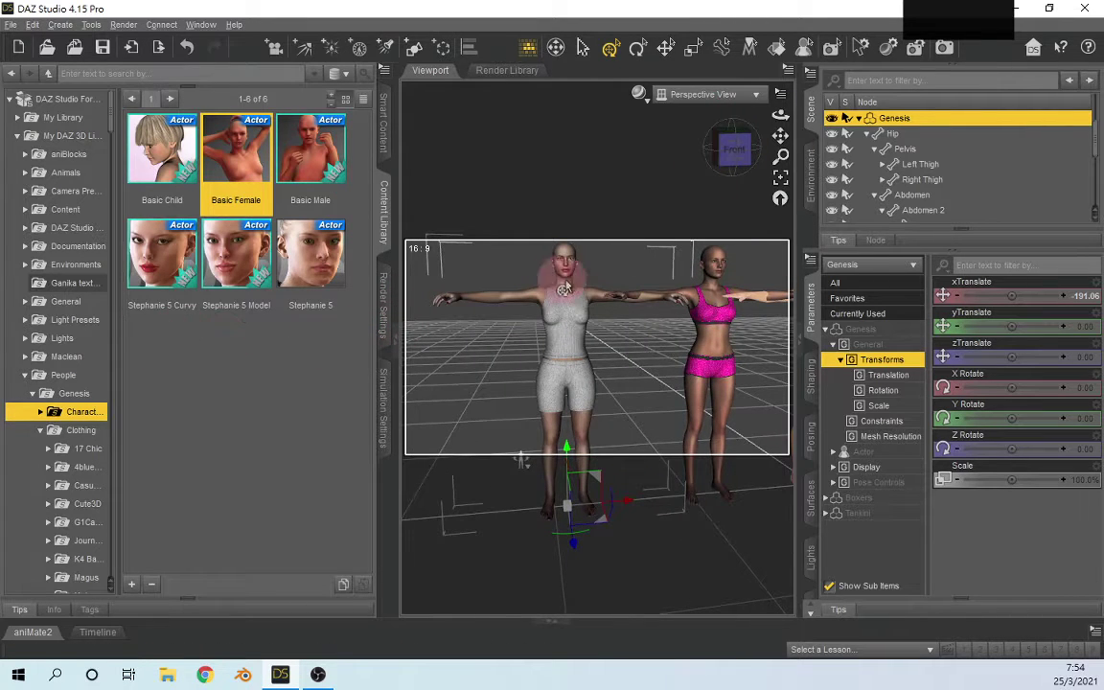
drag(781, 135, 720, 155)
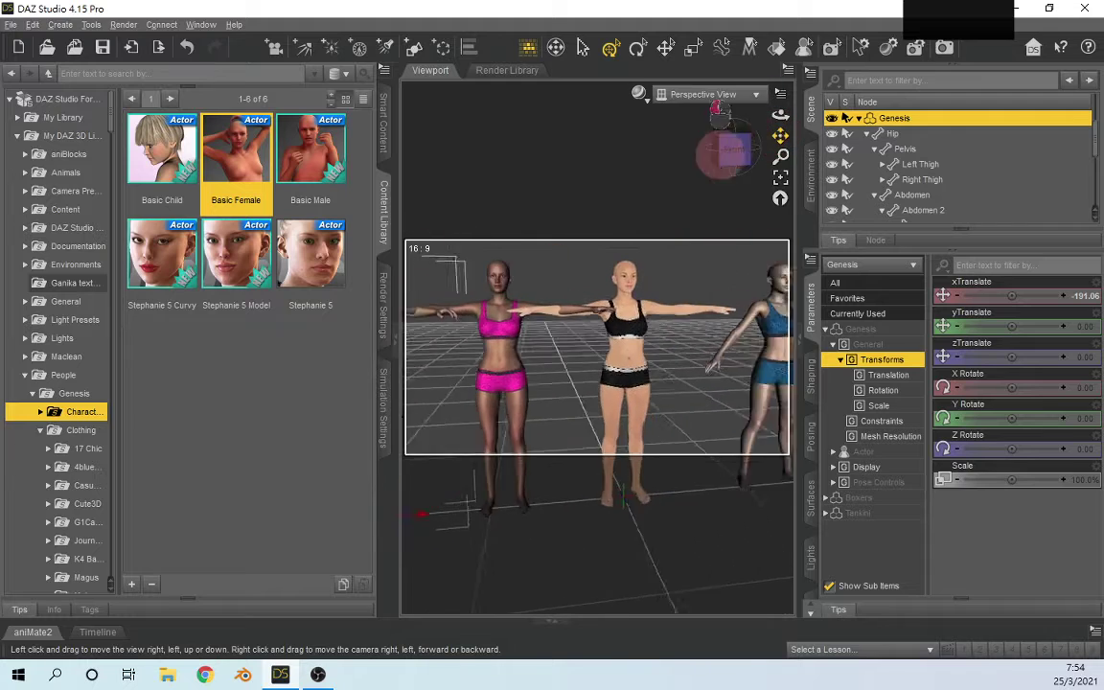
drag(717, 108, 781, 86)
drag(780, 136, 746, 136)
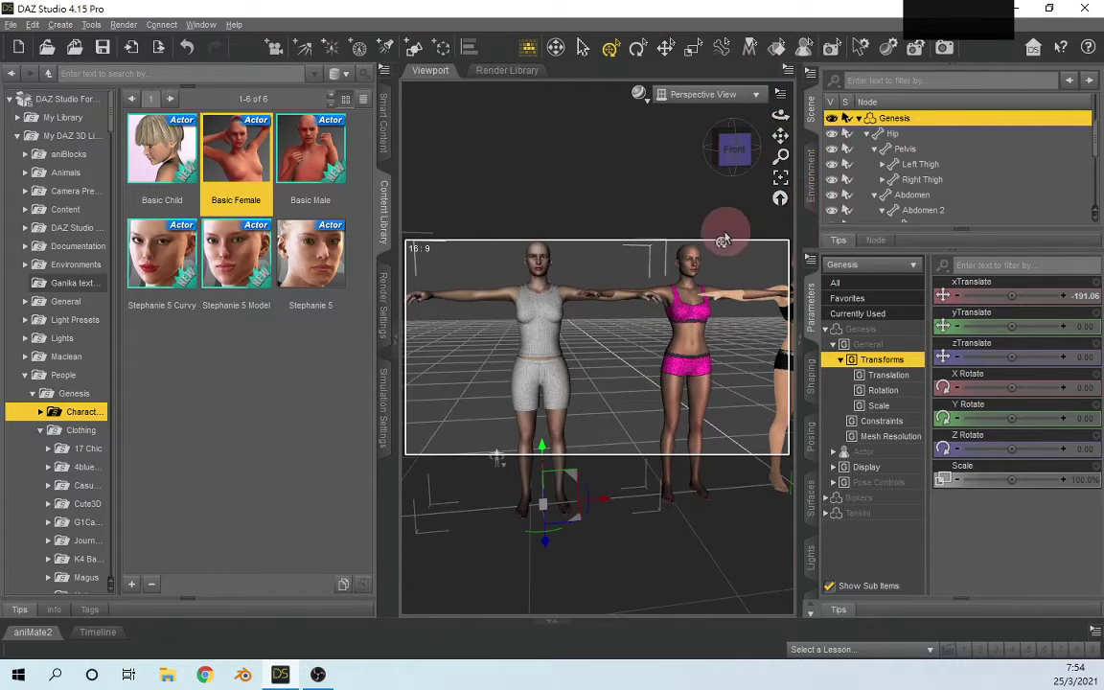
Step: Add the 17CShirt from the Genesis 17 Chic clothing folder to the Genesis figure
click(75, 451)
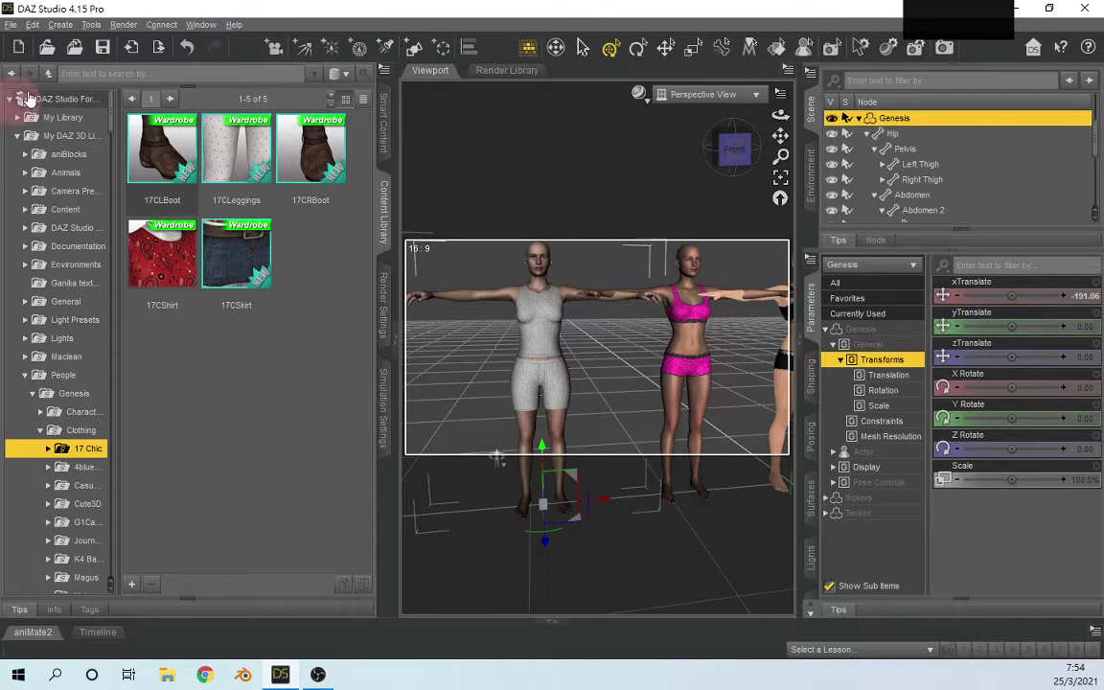
click(717, 177)
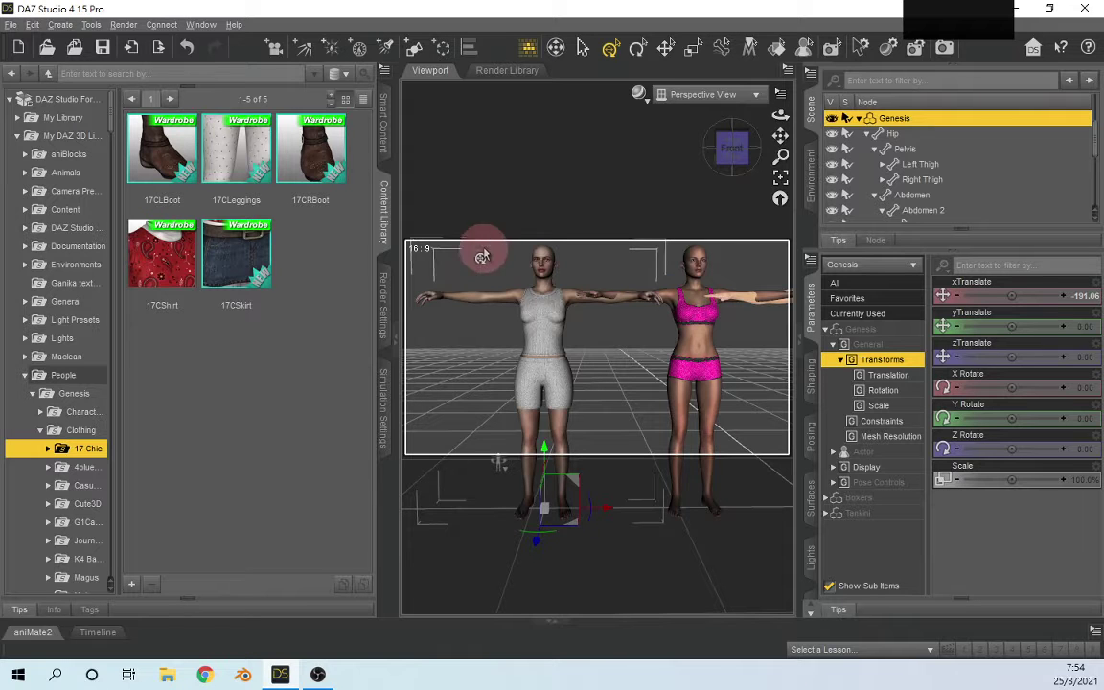
click(859, 118)
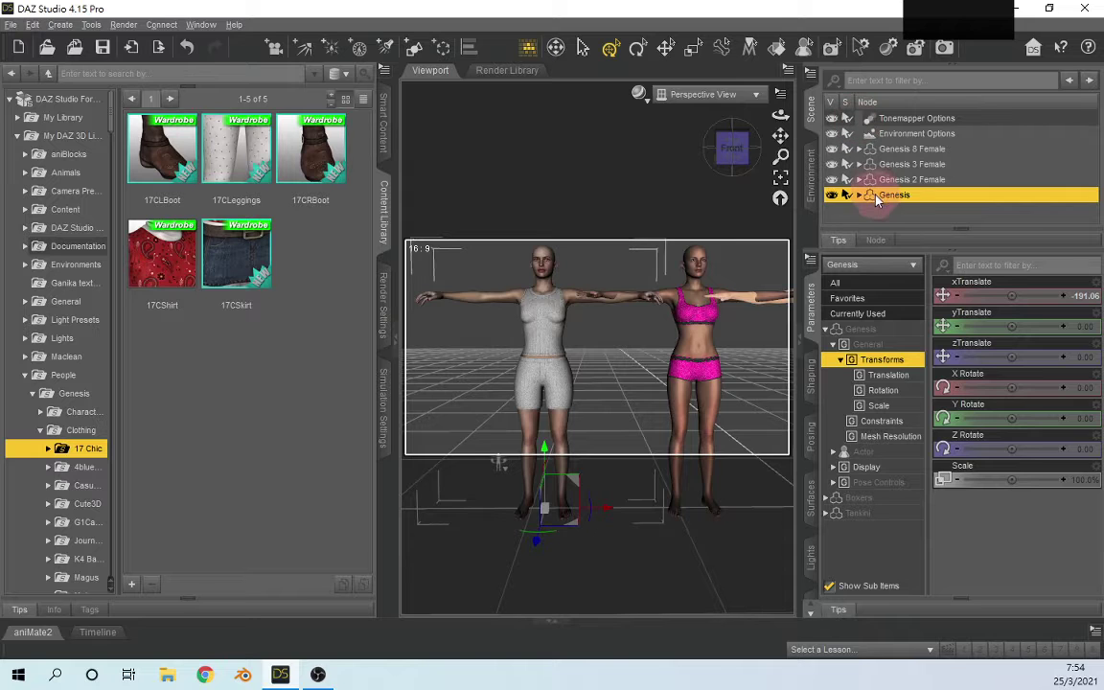
click(919, 198)
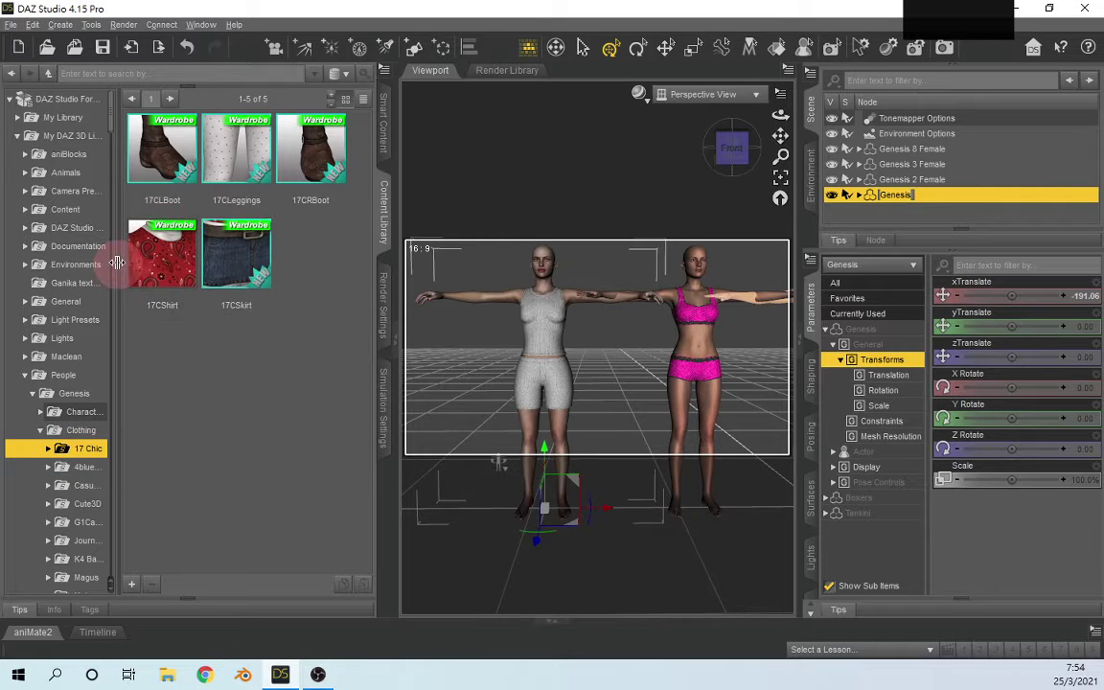
double_click(179, 278)
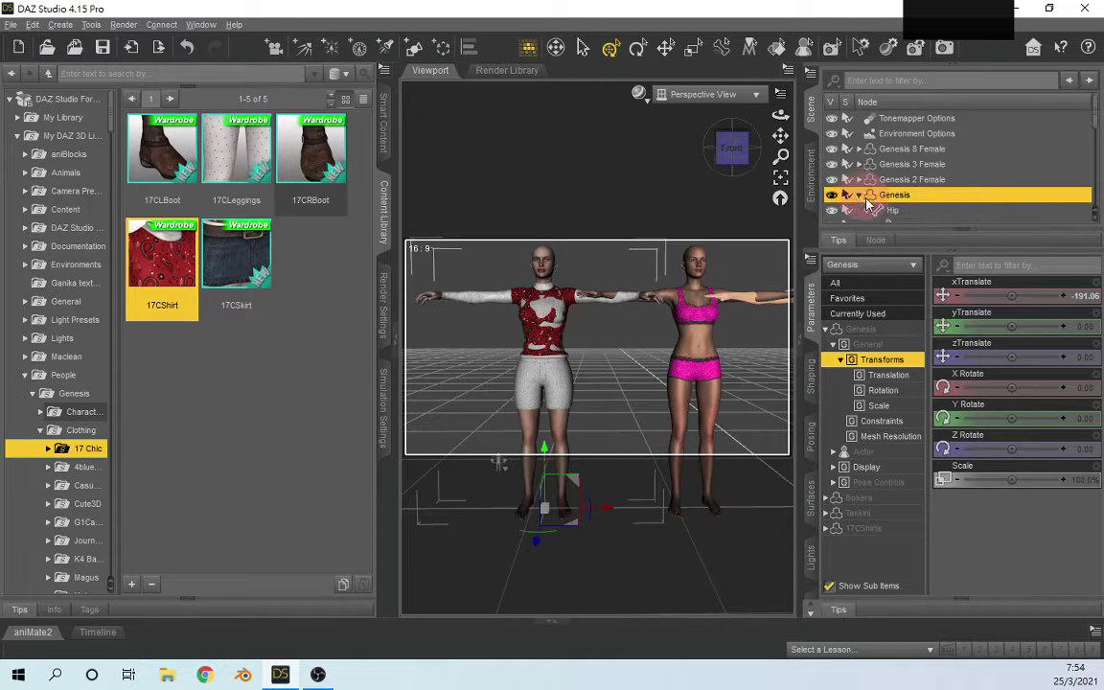
Step: Hide the Tankini item belonging to the Genesis figure in the scene
click(860, 195)
scroll(873, 196, down, 5)
scroll(874, 182, up, 5)
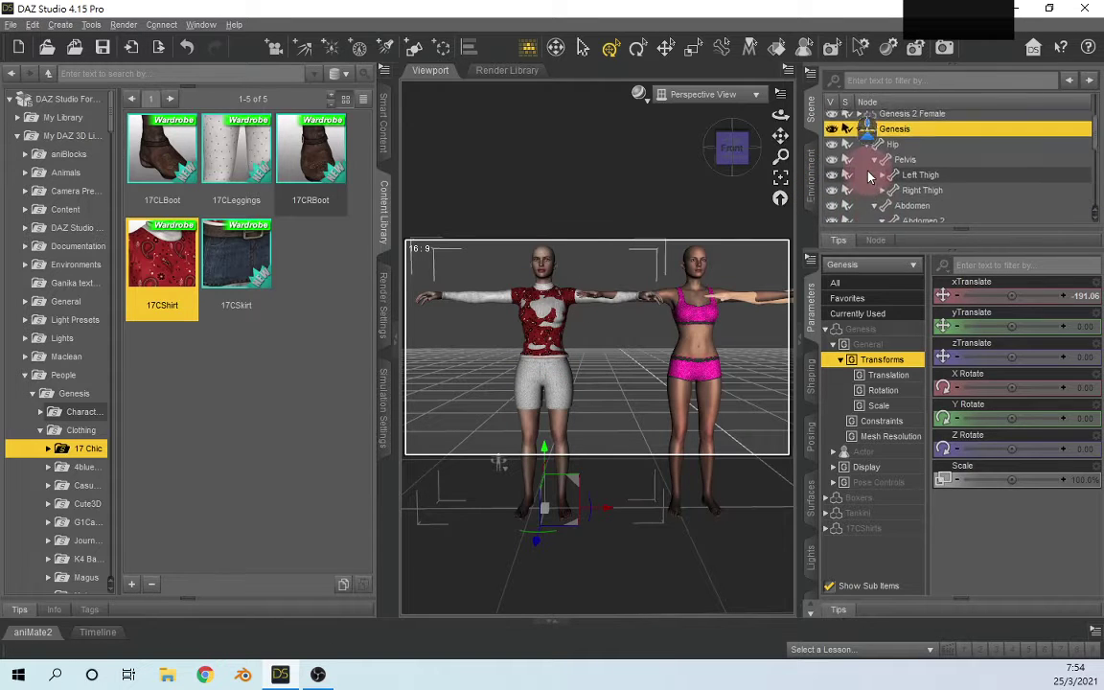
click(868, 153)
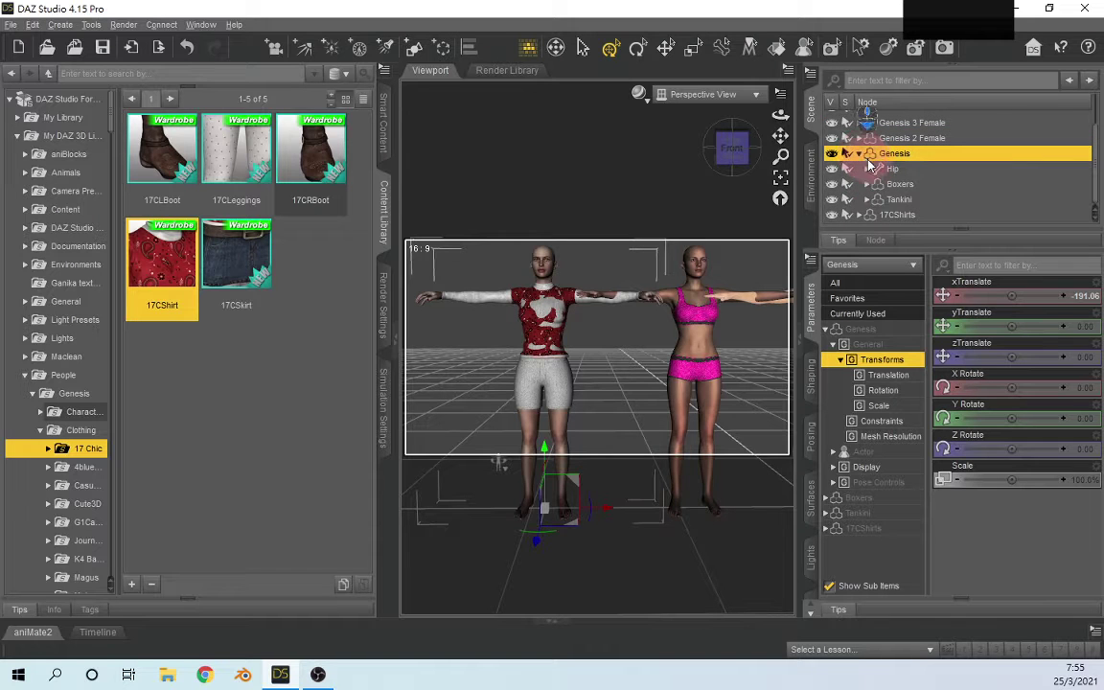
click(831, 199)
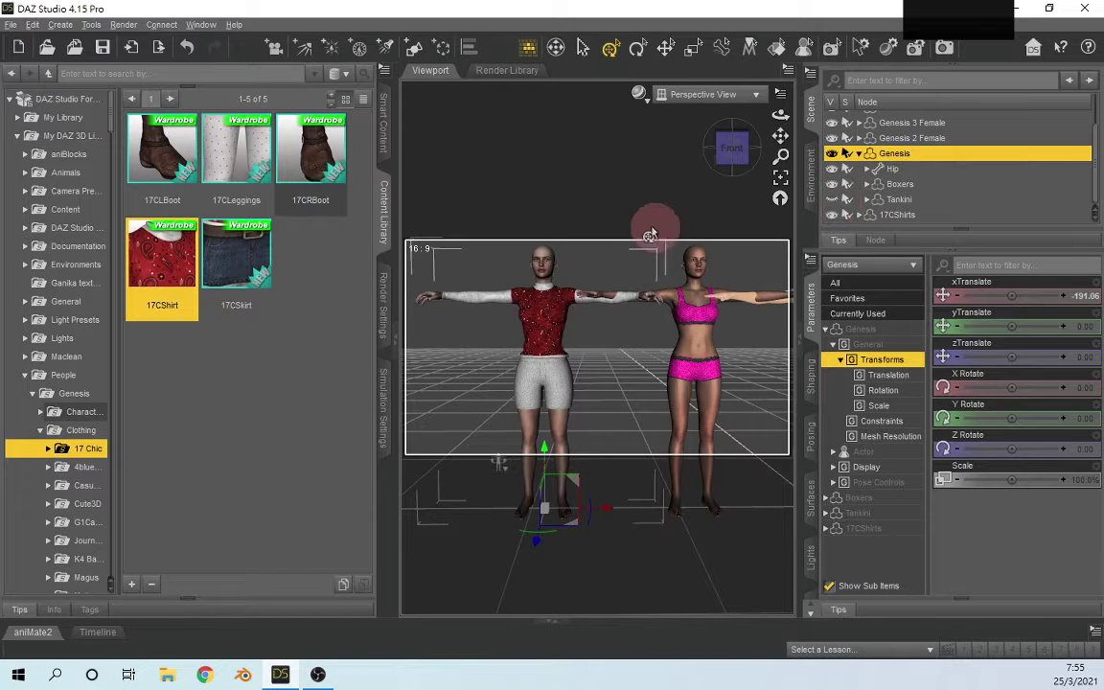
Step: Select the whole Genesis 2 Female figure in the pink outfit and frame it in the viewport
mouse_move(731, 103)
mouse_down()
mouse_move(722, 144)
mouse_move(762, 156)
mouse_move(680, 96)
mouse_move(732, 98)
mouse_up()
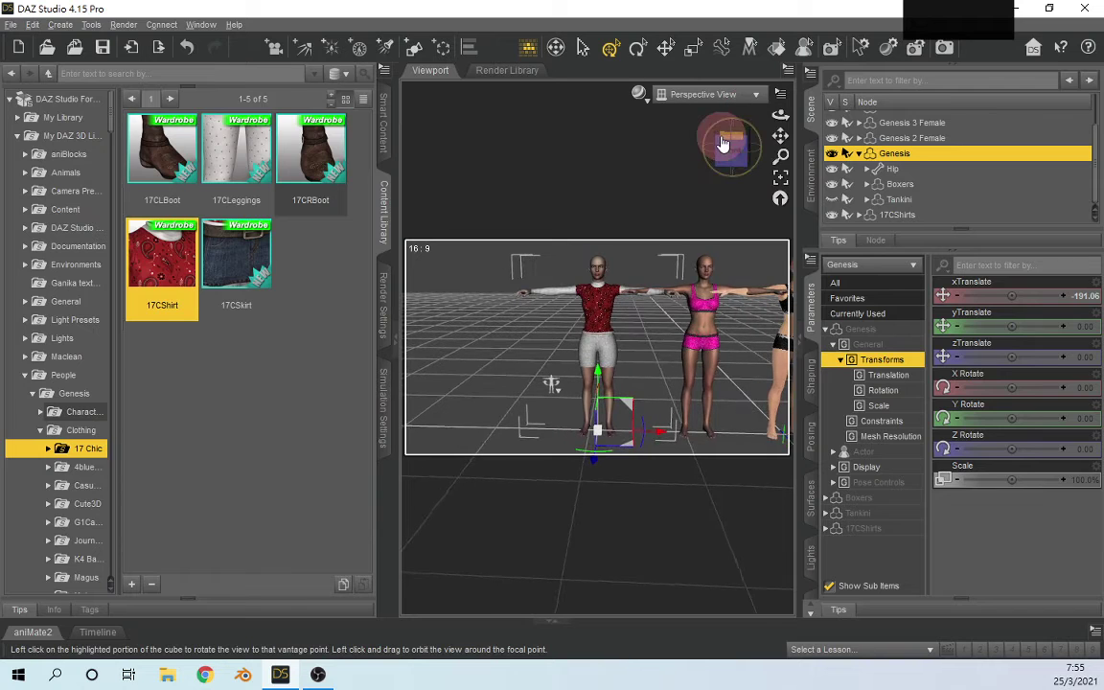
click(705, 329)
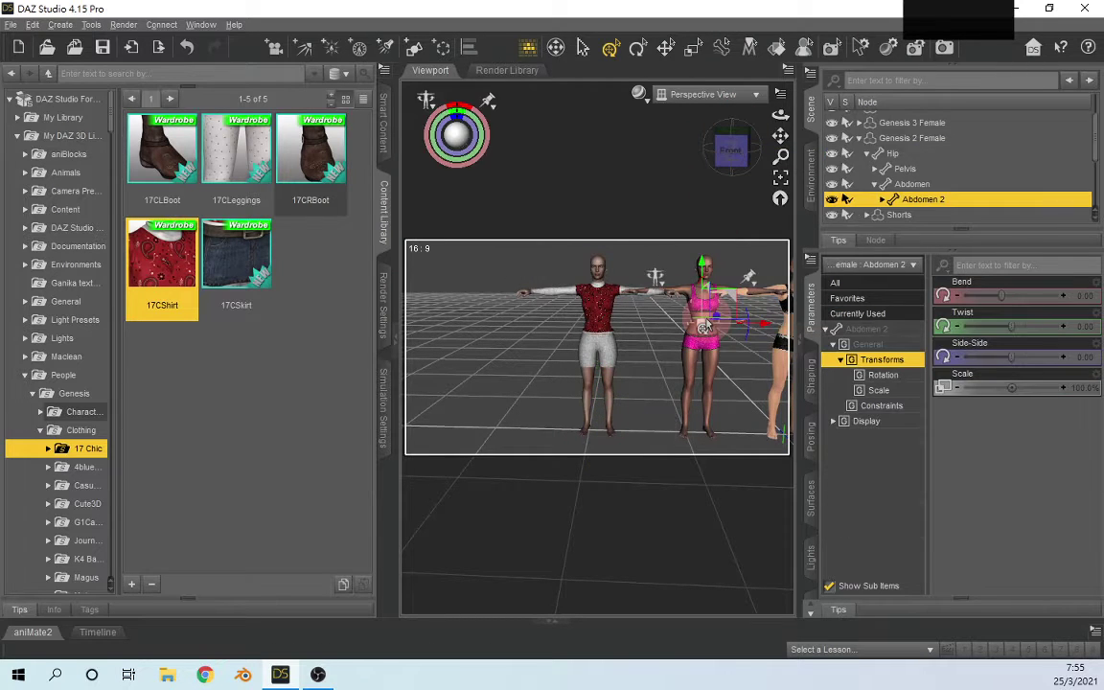
click(721, 380)
click(710, 374)
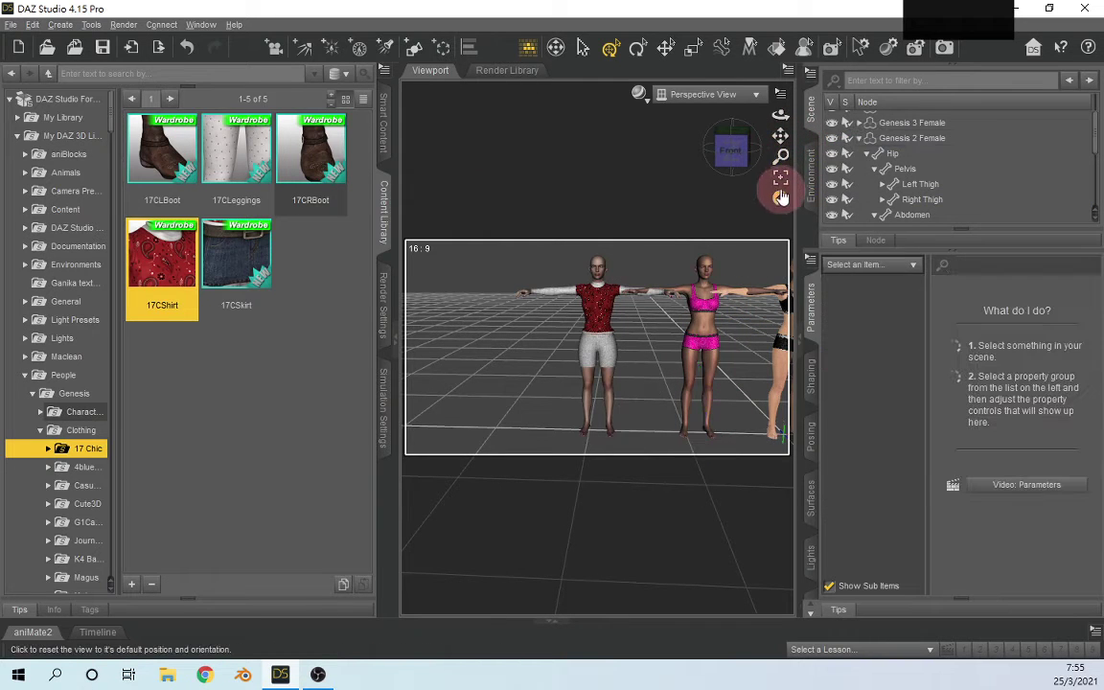
click(730, 150)
click(572, 364)
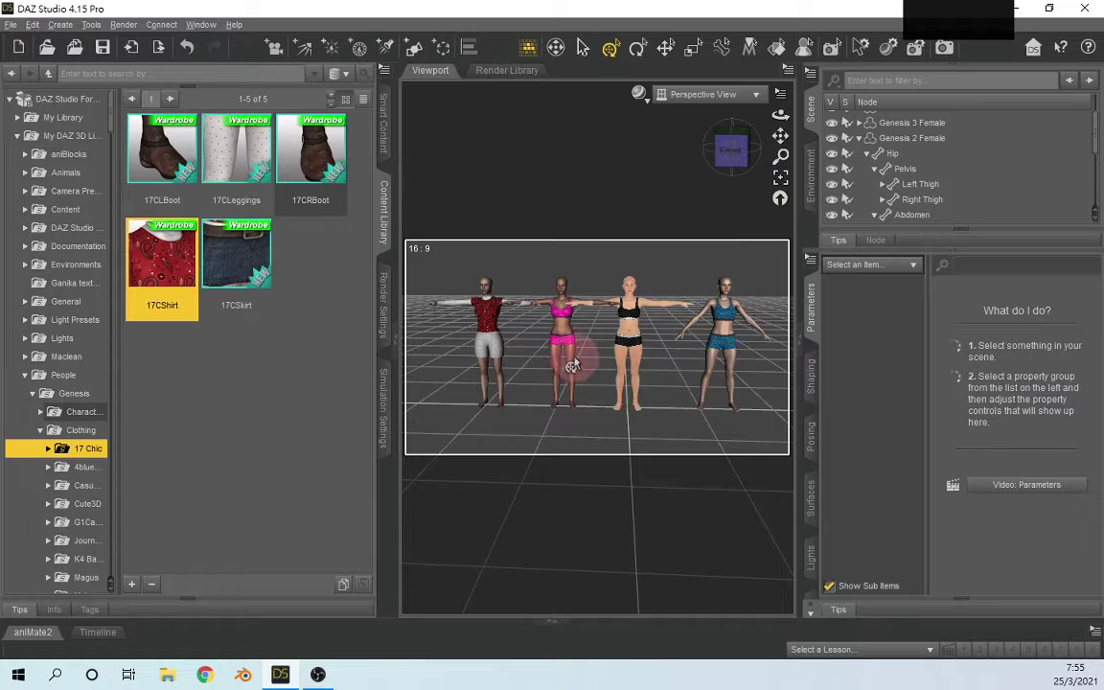
click(781, 178)
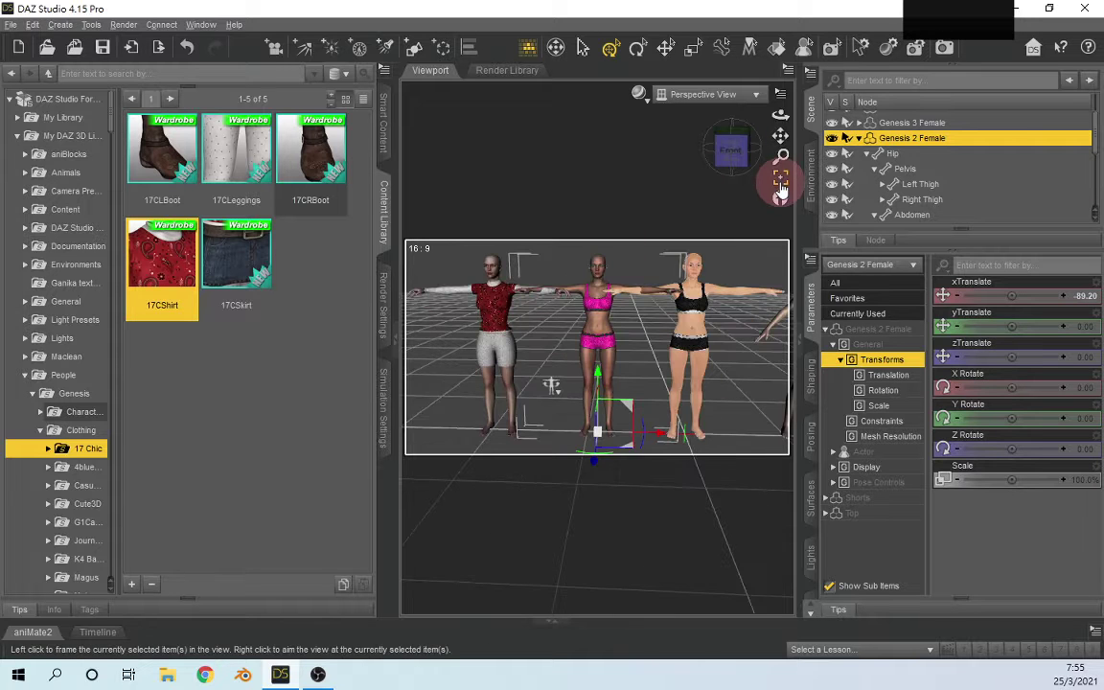
drag(781, 156, 686, 172)
Step: Auto-Fit the 17CShirt to the Genesis 2 Female figure, with Genesis as the original figure and None as the item type
click(165, 269)
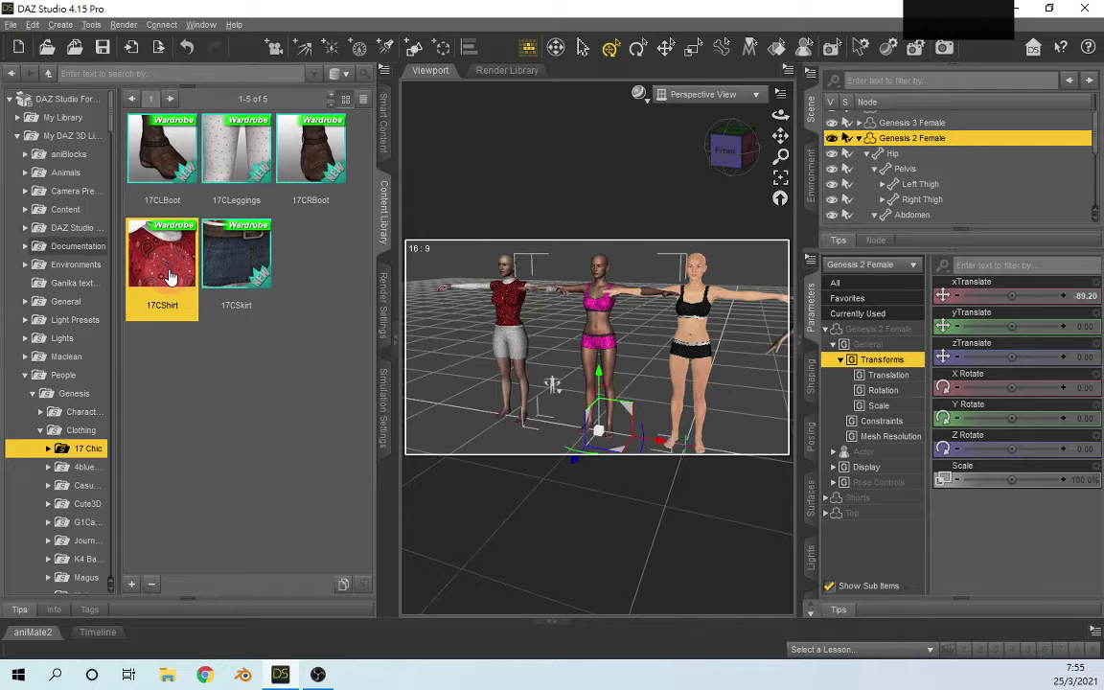
double_click(169, 277)
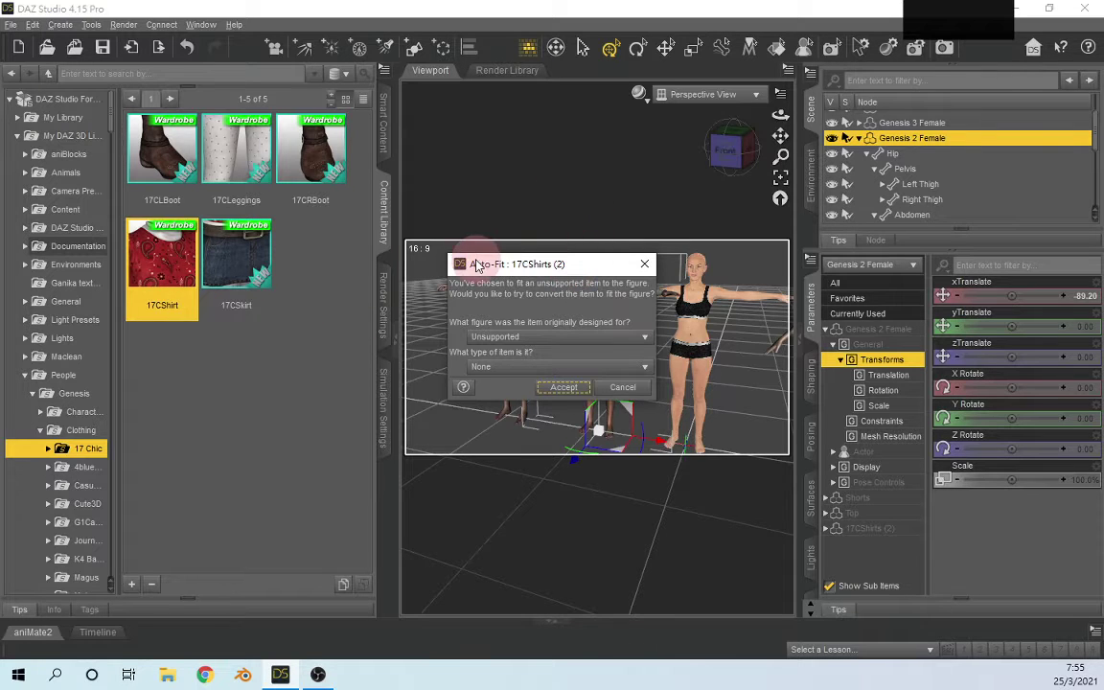
click(563, 338)
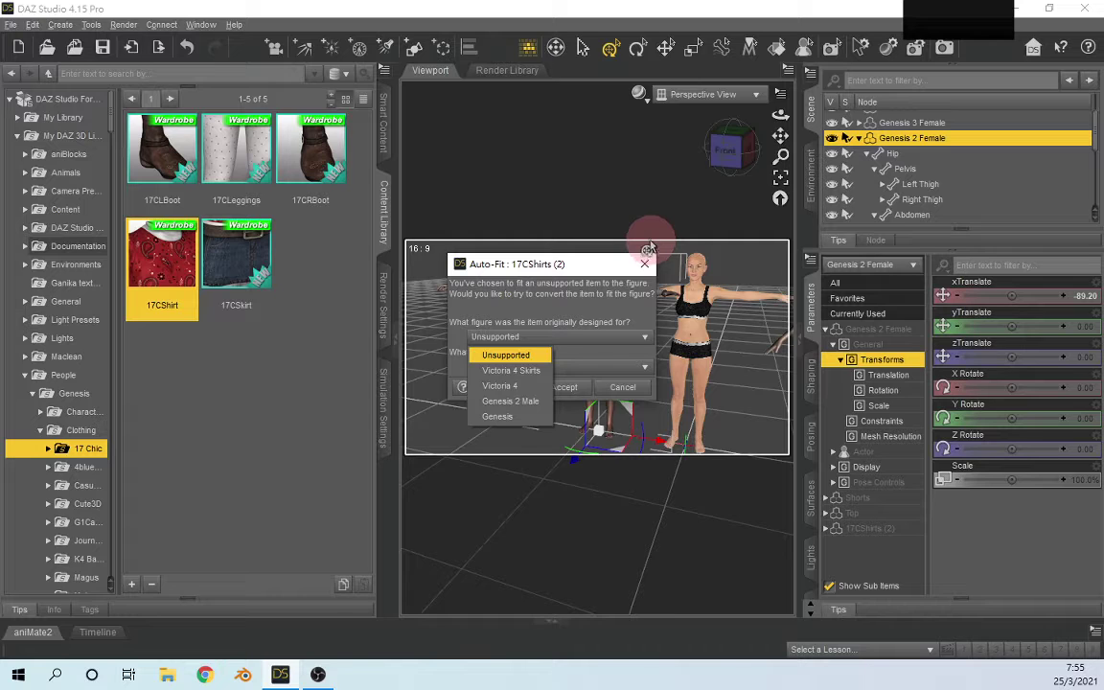
click(503, 419)
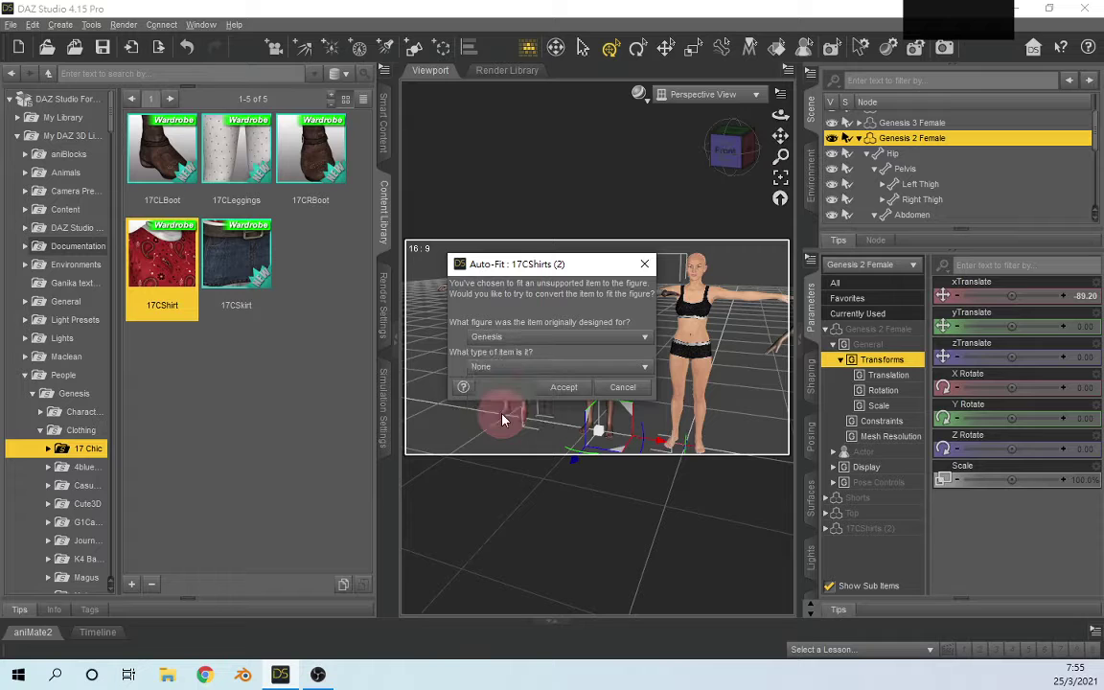
click(500, 376)
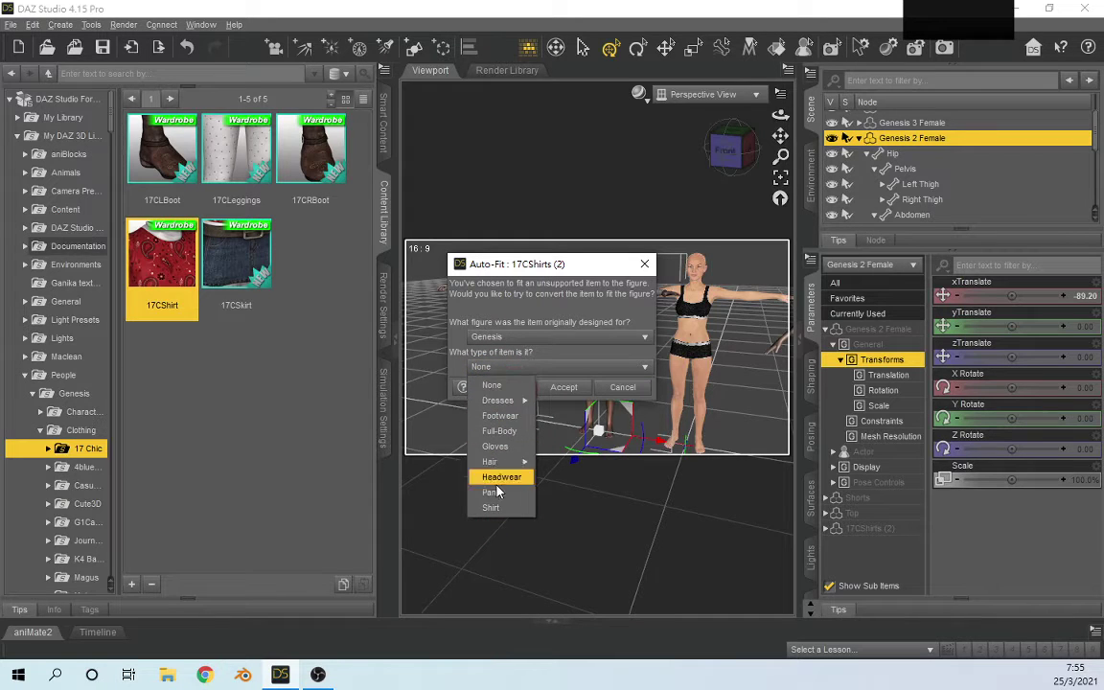
mouse_move(512, 403)
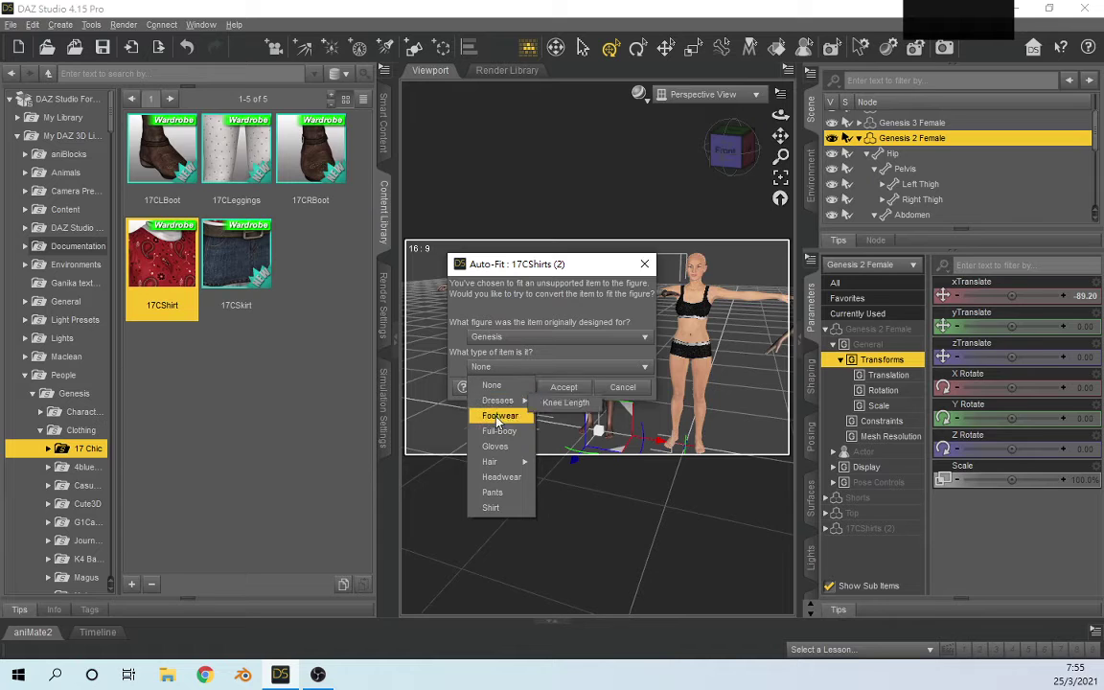
click(499, 430)
click(510, 373)
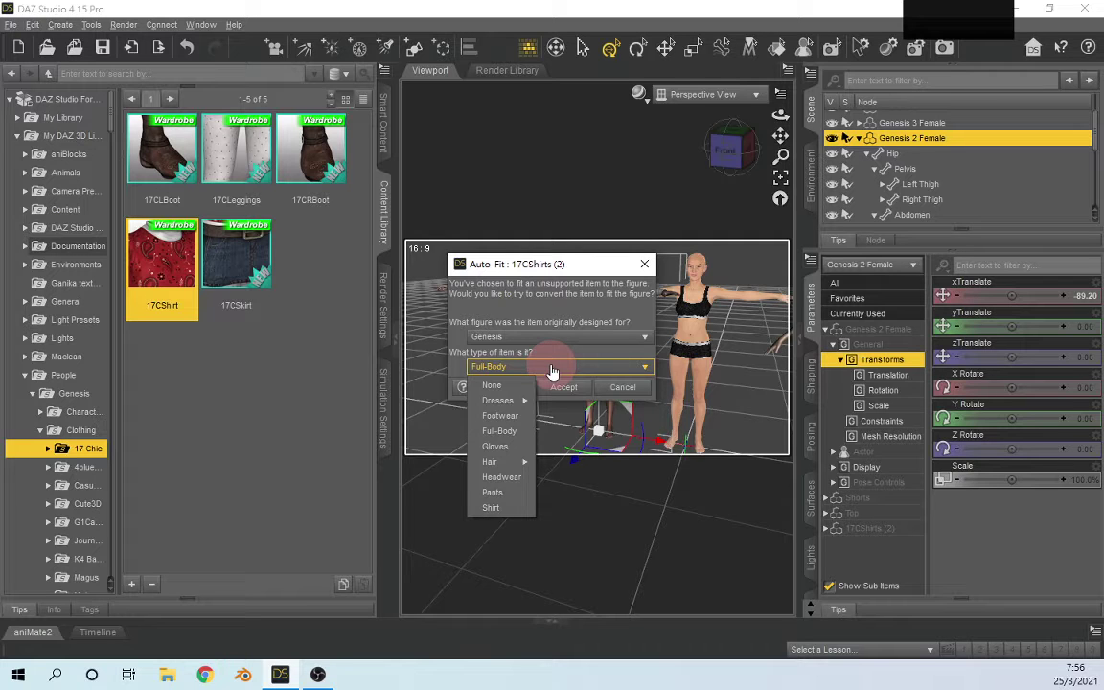
click(492, 385)
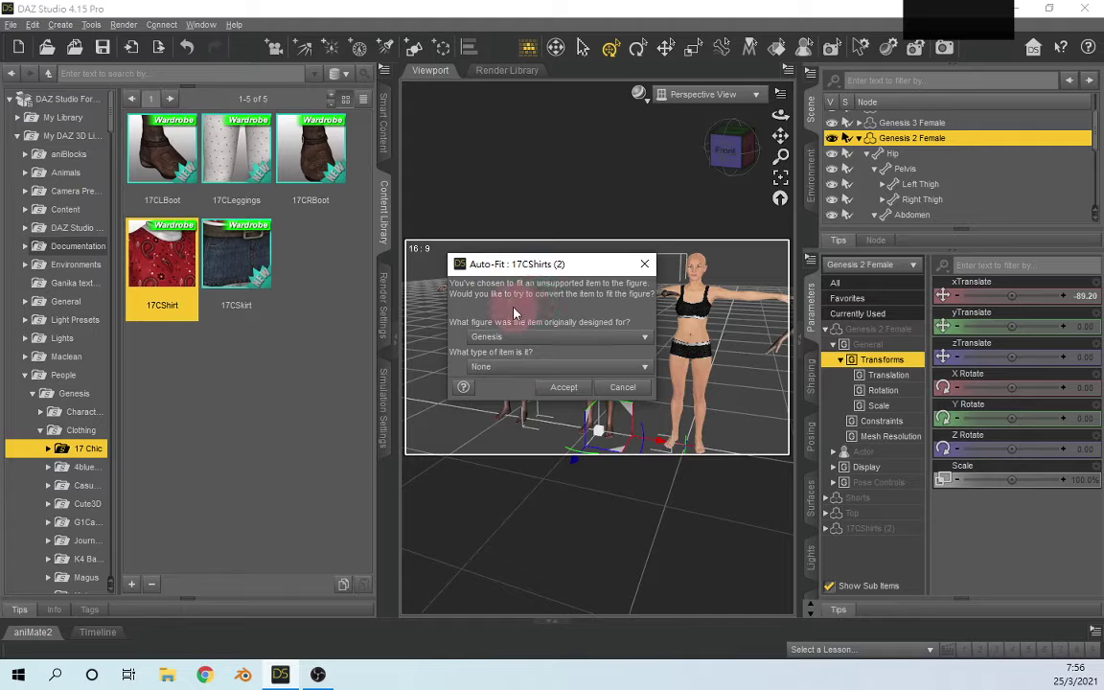
click(563, 387)
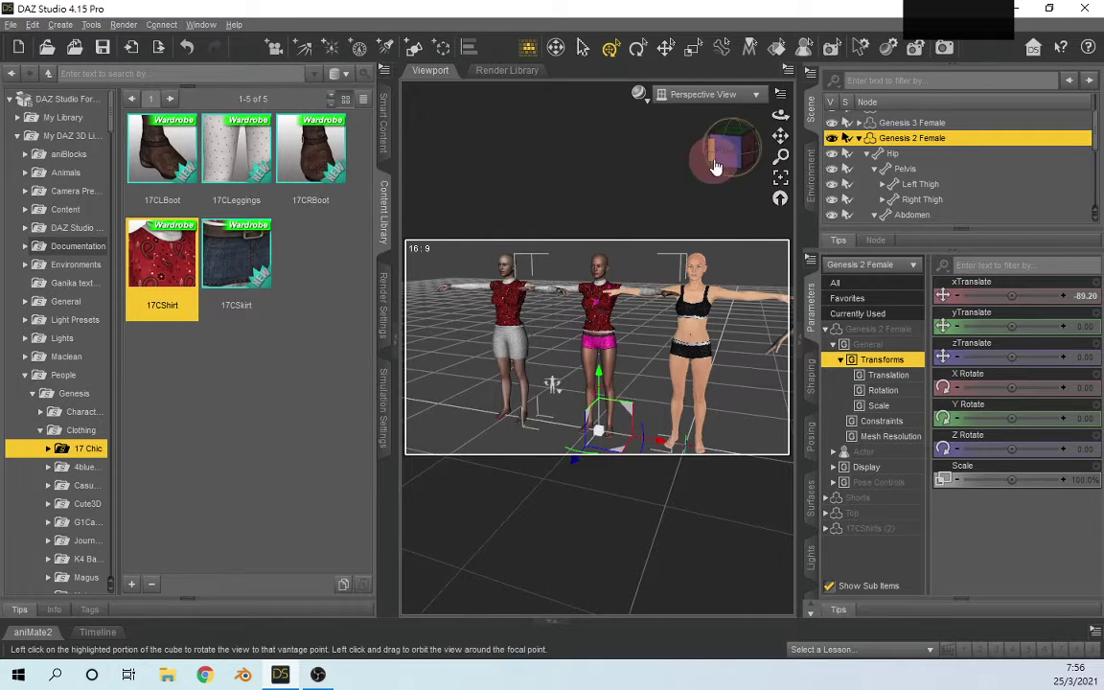
Step: Hide the Top item under the Genesis 2 Female figure and check the shirt from the back and front
scroll(655, 321, up, 5)
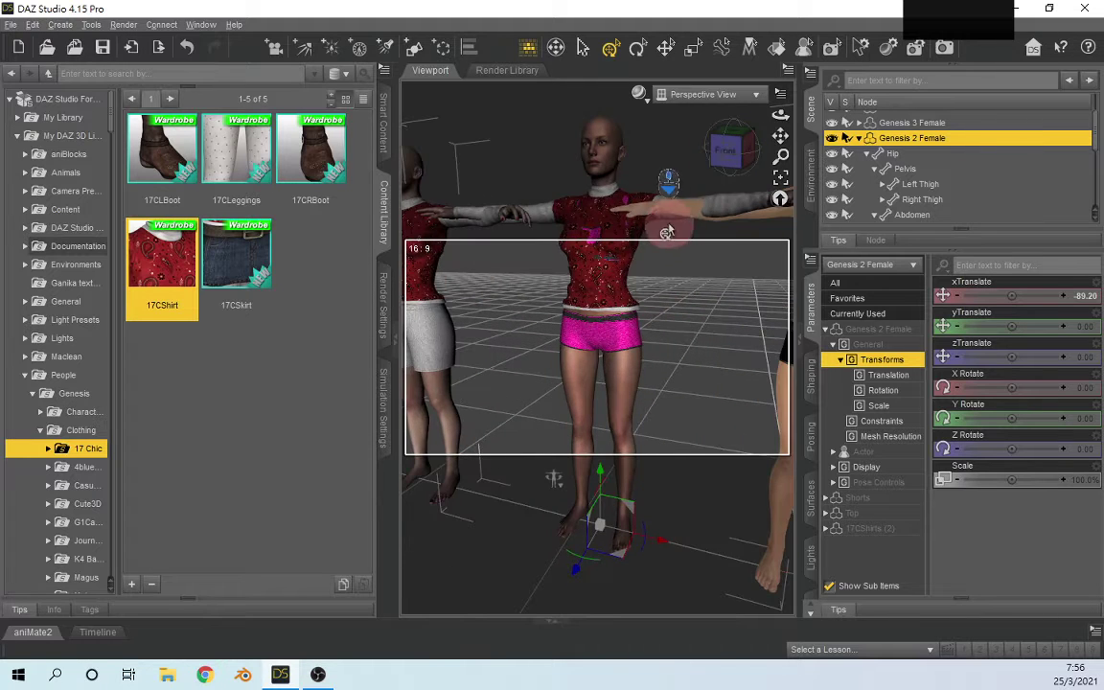
drag(779, 115, 778, 161)
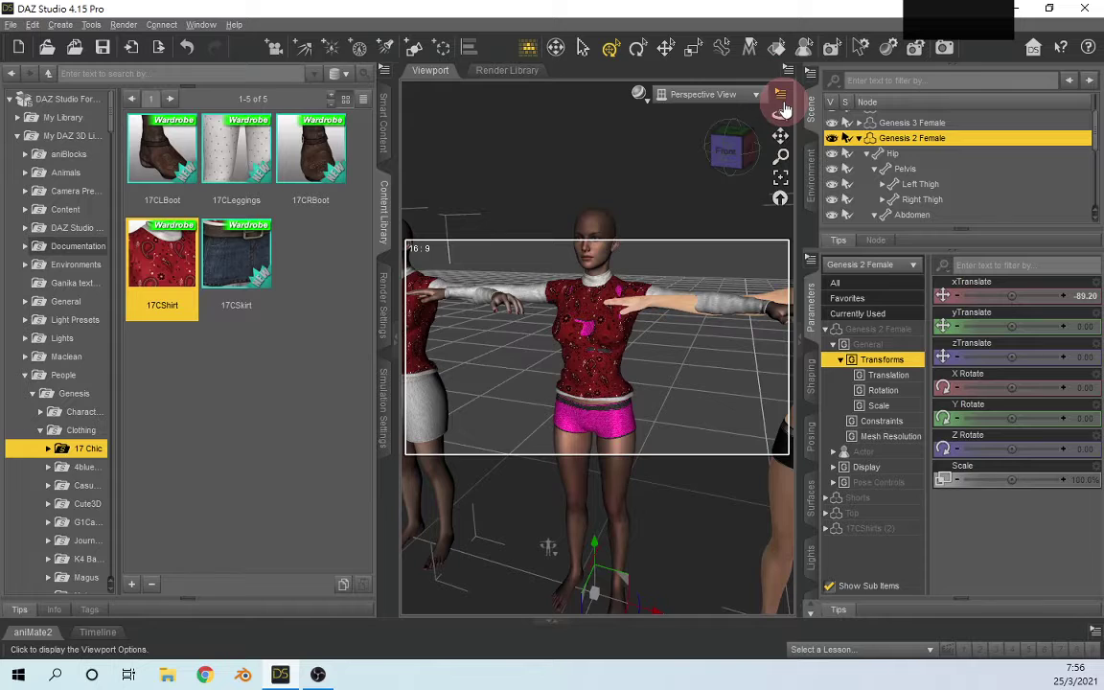
mouse_move(782, 114)
mouse_down()
mouse_move(773, 70)
mouse_move(775, 113)
mouse_up()
scroll(875, 172, down, 5)
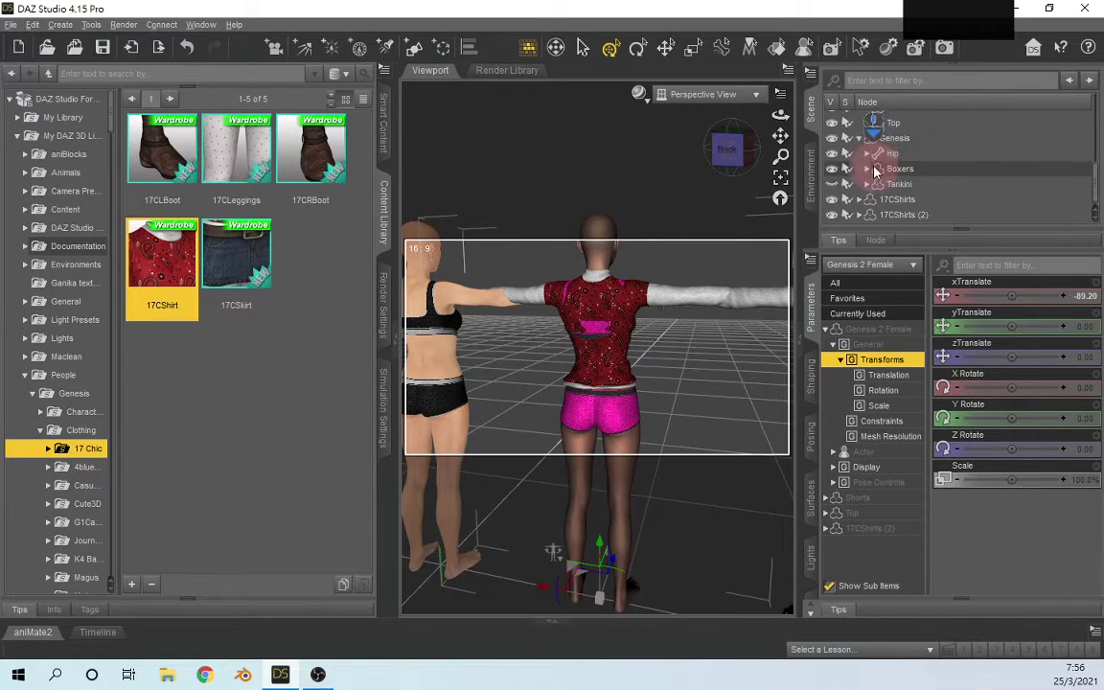
scroll(867, 163, up, 3)
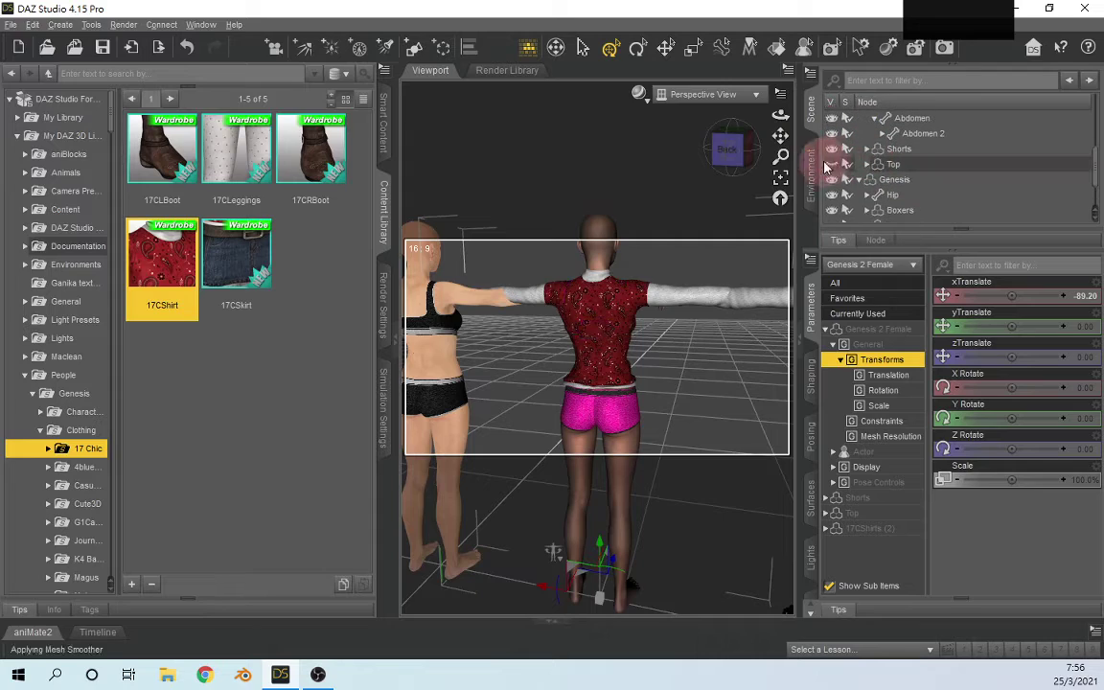
click(725, 150)
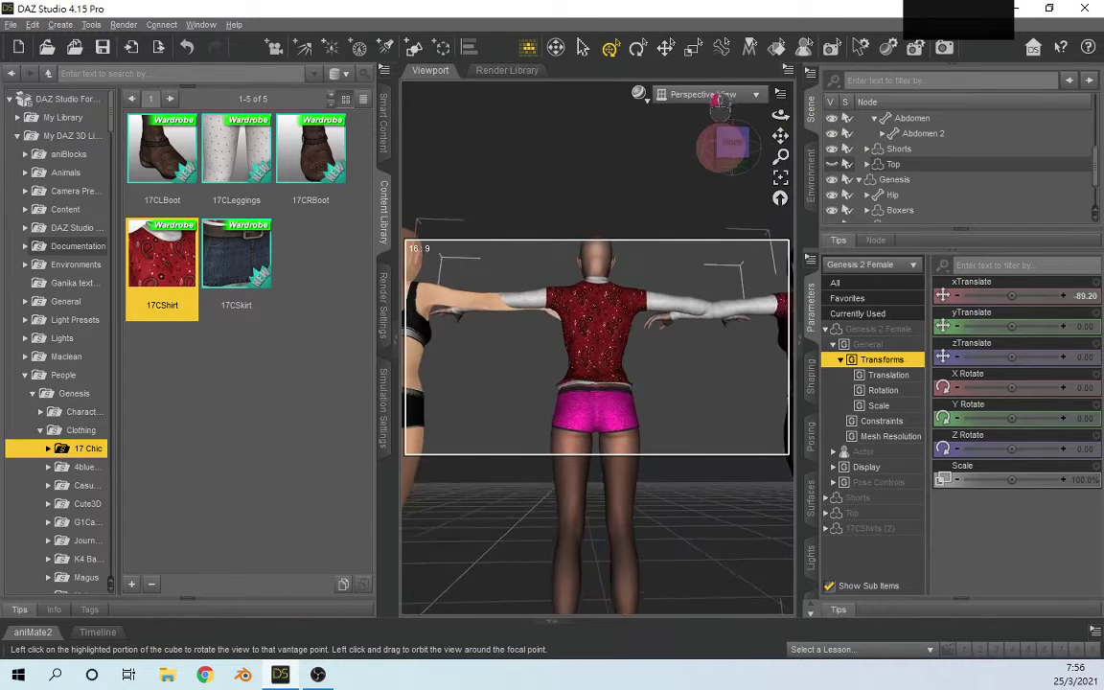
drag(717, 102, 719, 105)
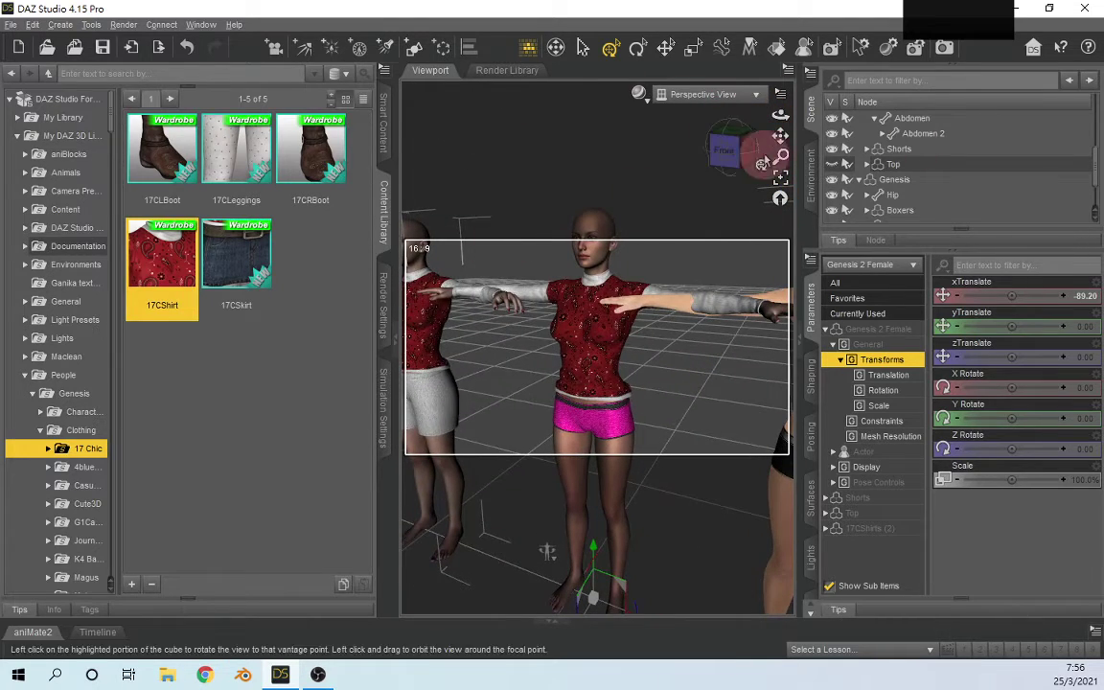
Step: Auto-Fit the 17CShirt to the whole Genesis 3 Female figure, choosing Genesis as the original figure and keeping the item type None
drag(780, 134, 773, 143)
click(606, 393)
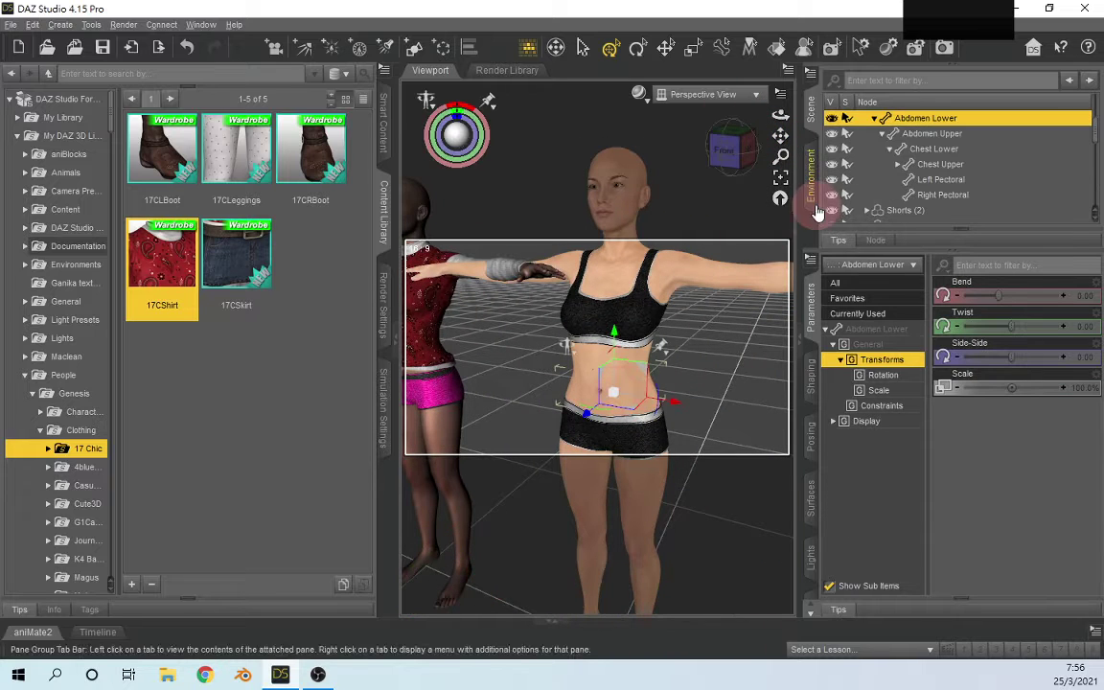
click(608, 278)
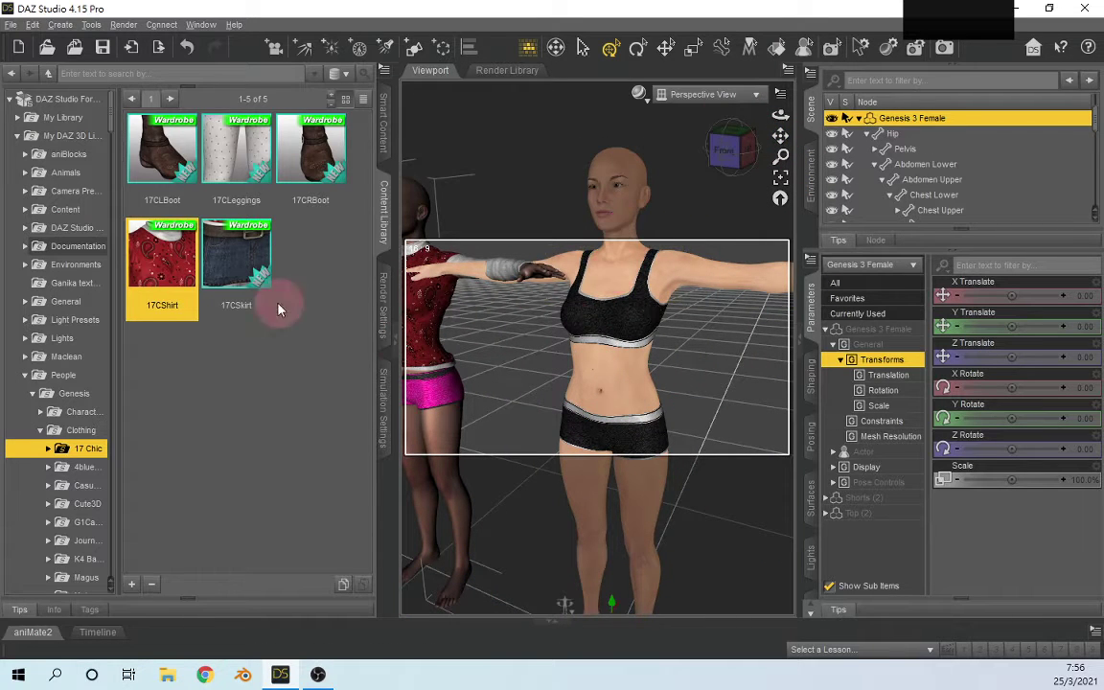
double_click(175, 270)
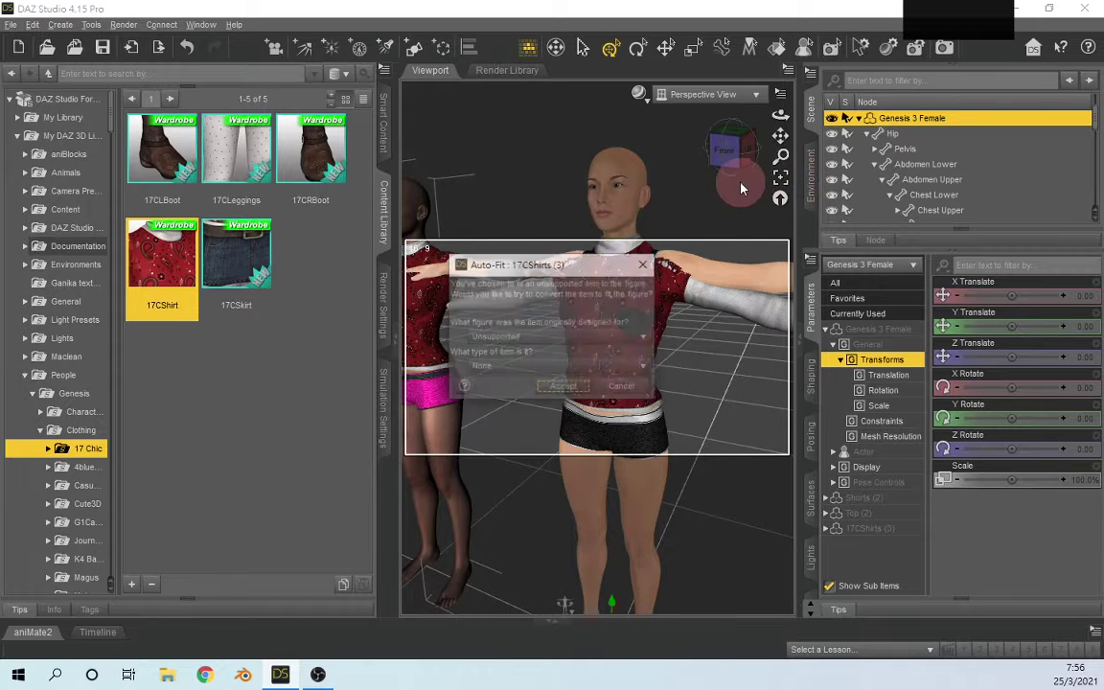
click(552, 343)
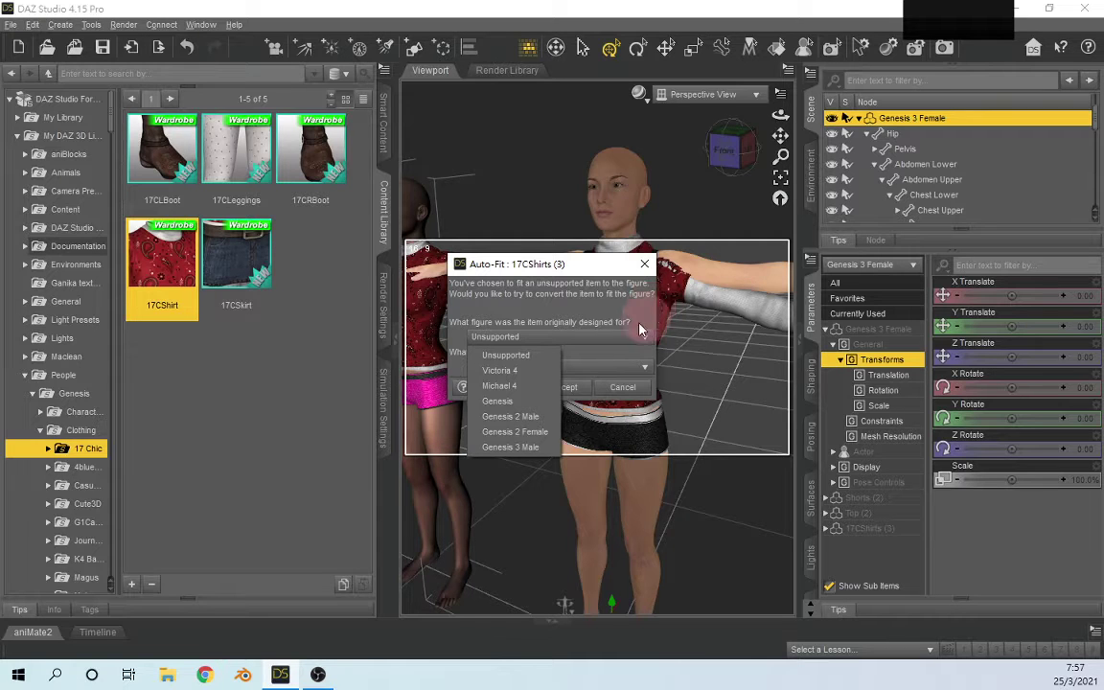
click(506, 403)
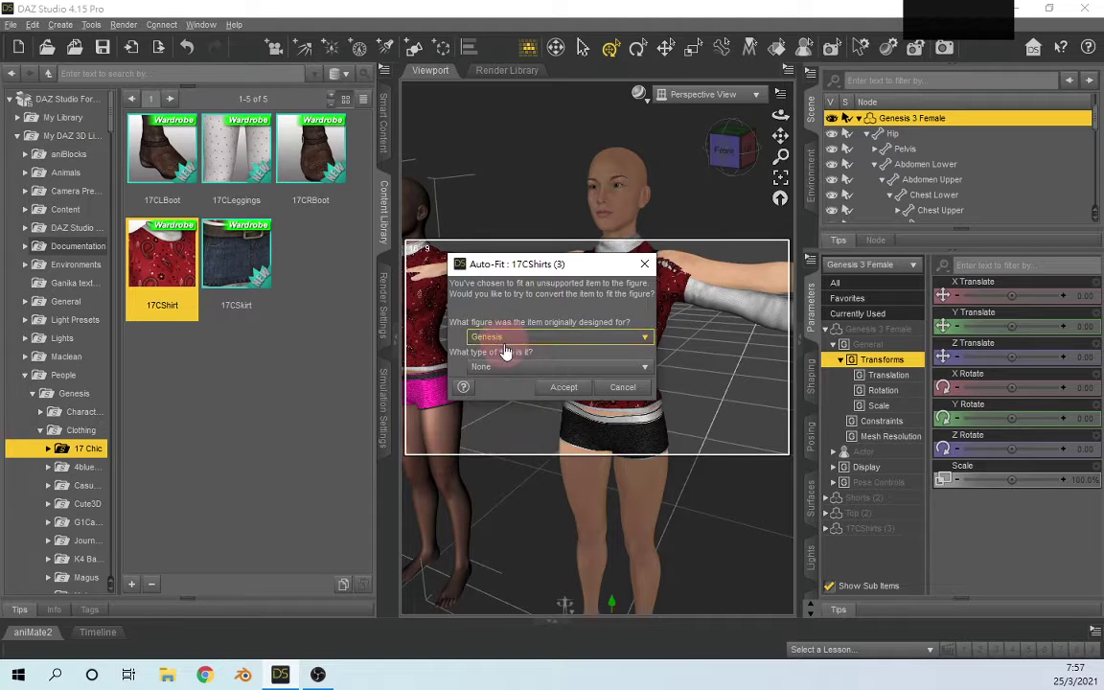
click(576, 388)
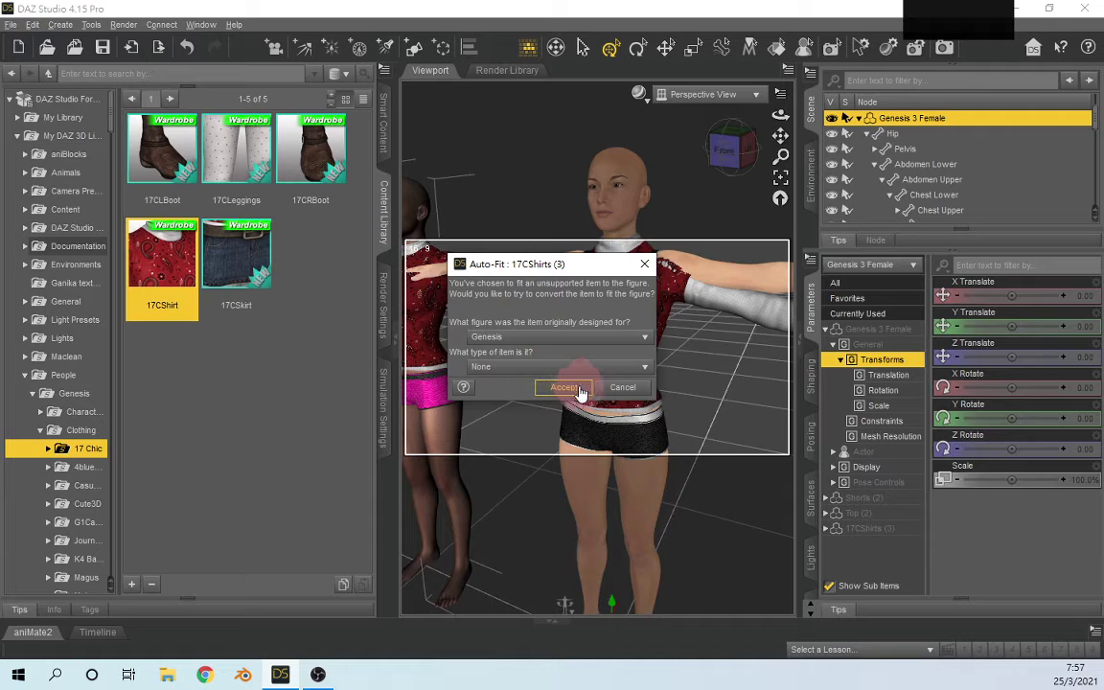
click(578, 389)
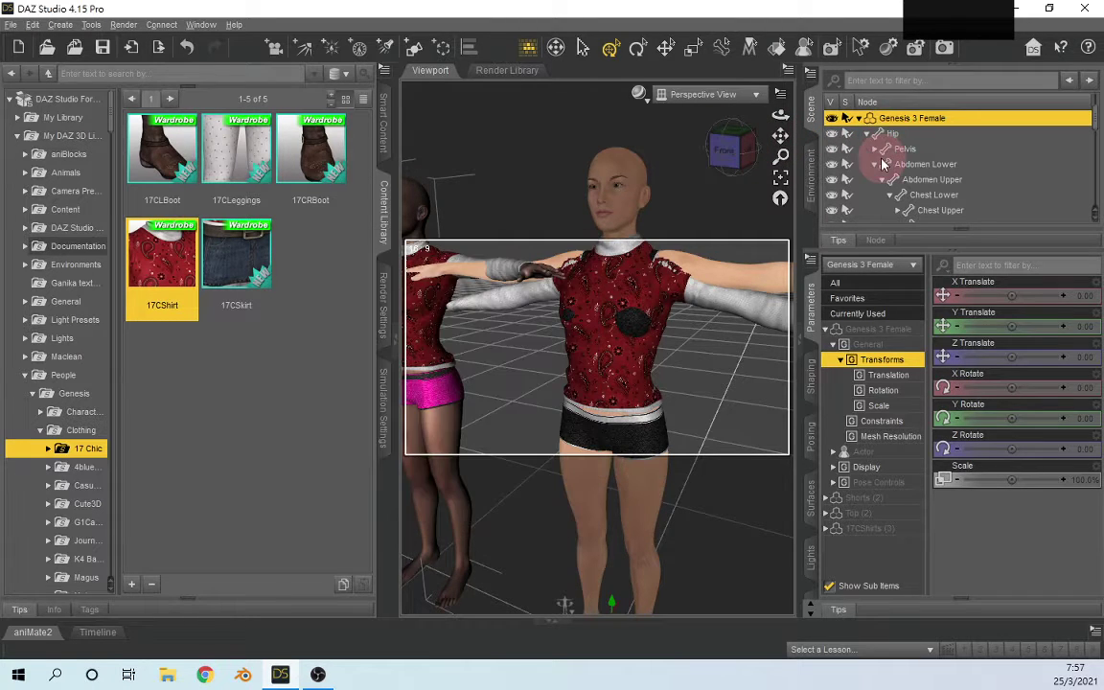
Step: Hide the Top (2) item of the Genesis 3 Female figure and inspect the fitted shirt up close
scroll(882, 154, down, 10)
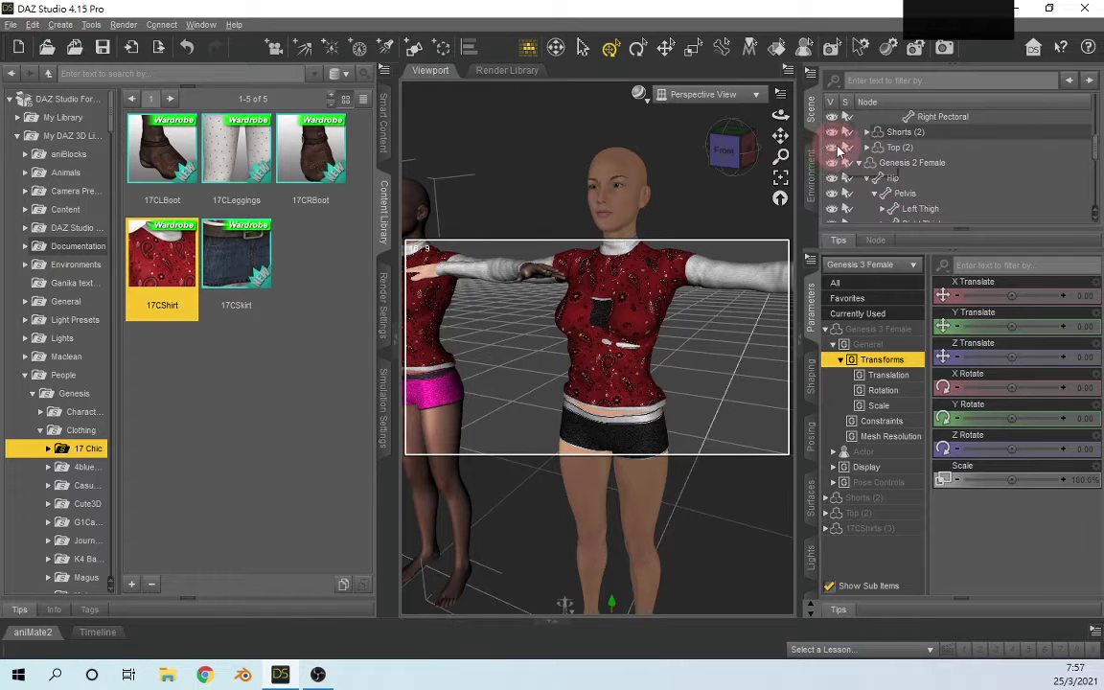
click(834, 147)
drag(731, 159, 723, 100)
click(775, 180)
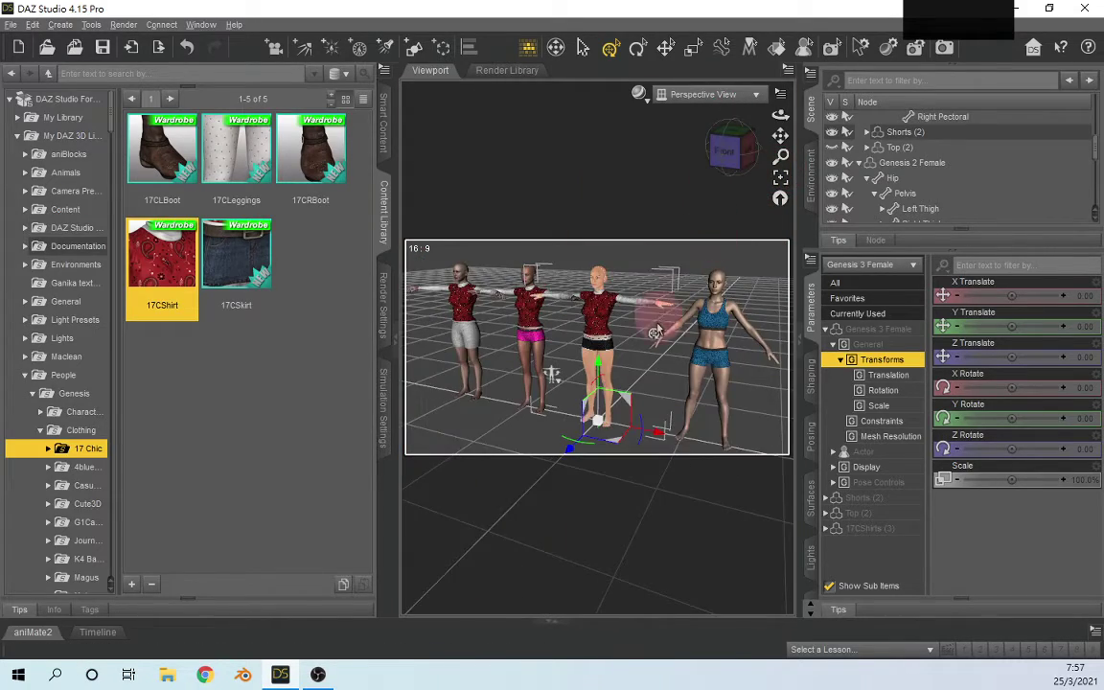
scroll(681, 230, up, 3)
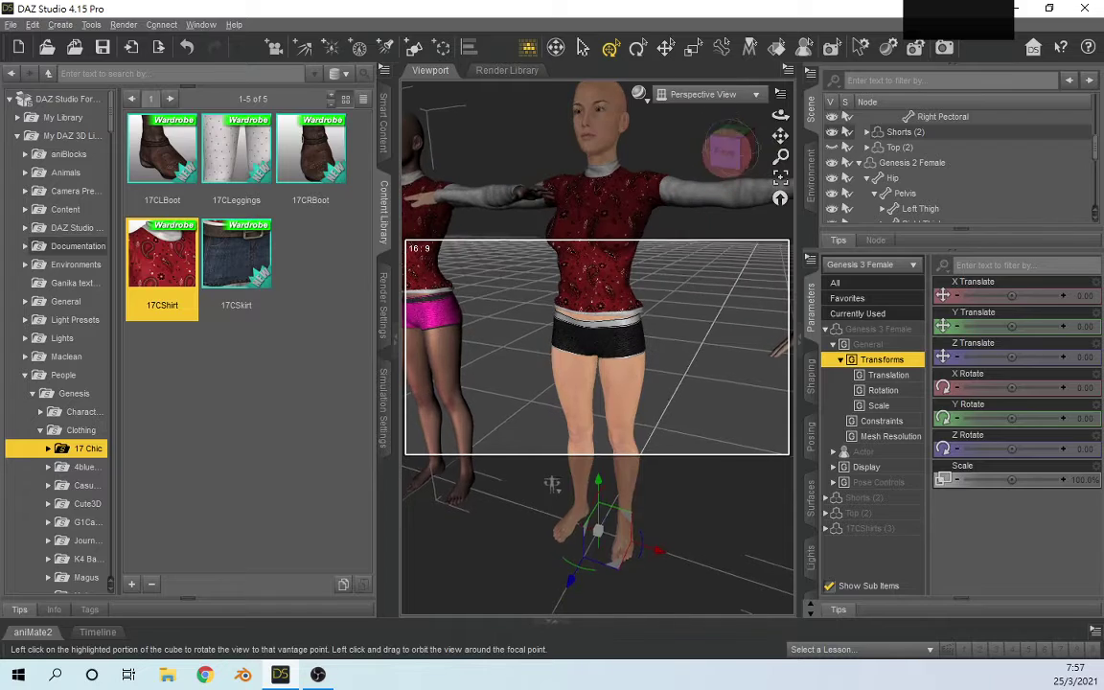
drag(777, 135, 756, 153)
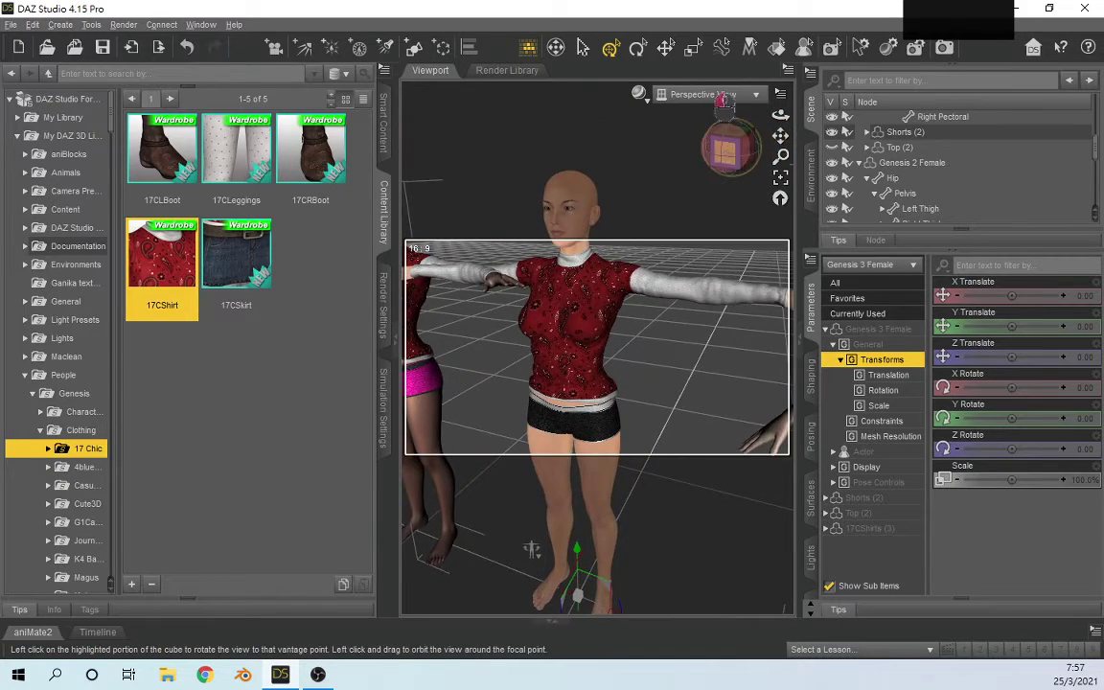
drag(724, 102, 671, 129)
scroll(646, 194, down, 3)
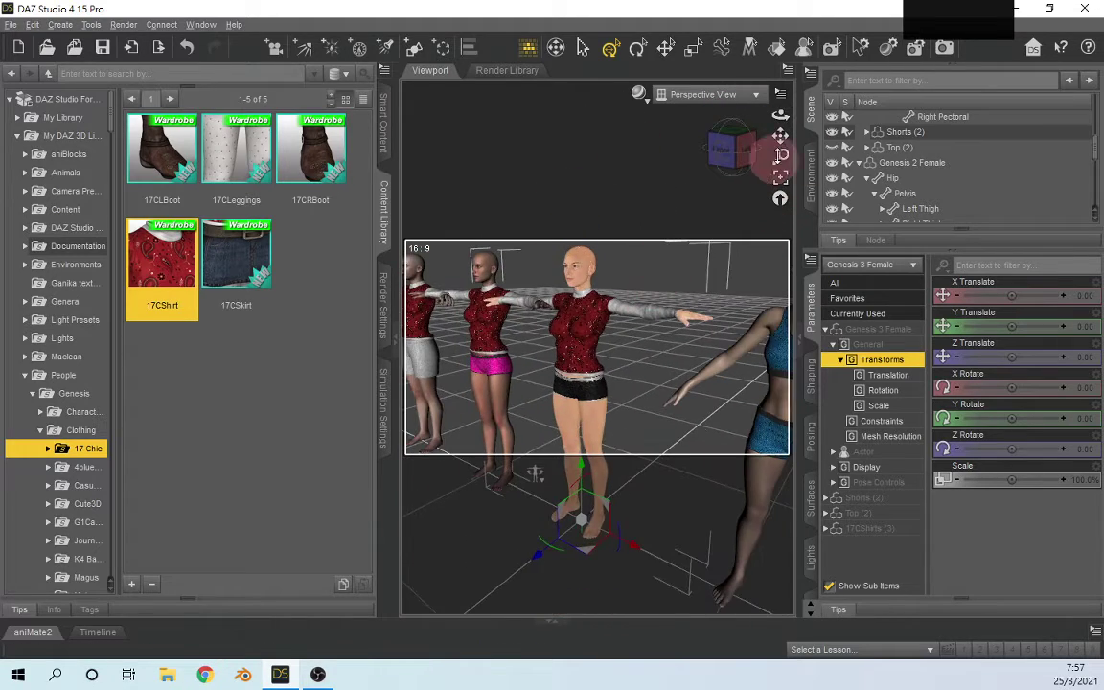
Step: Select the Genesis 8 Female figure in the blue outfit and frame it in the viewport
click(773, 412)
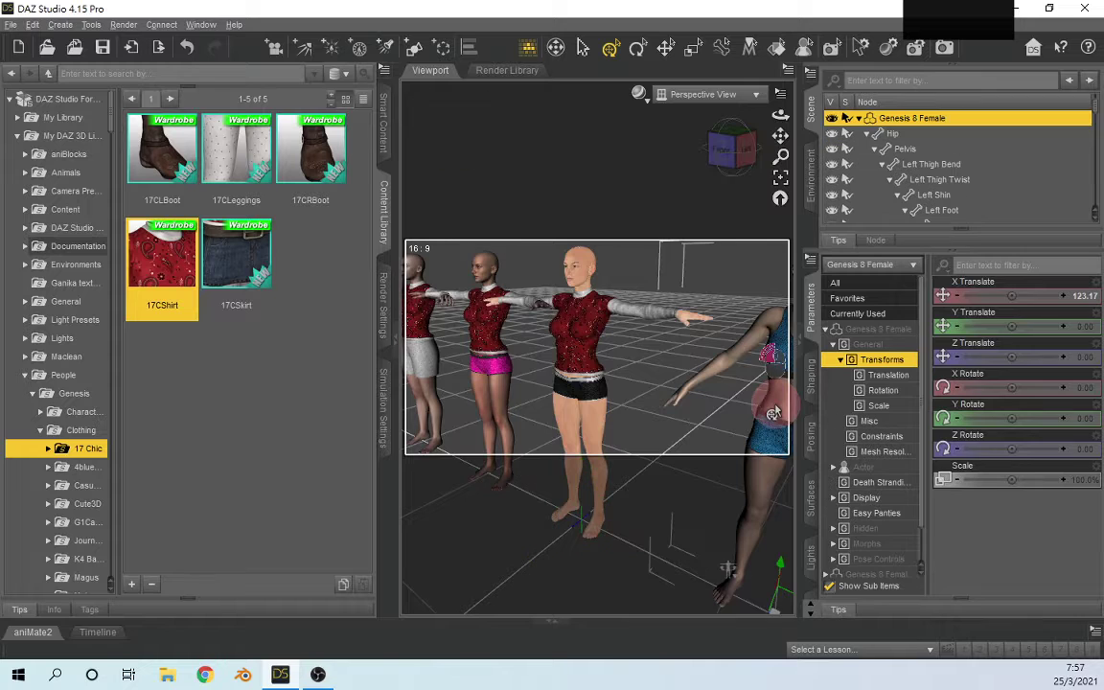
click(780, 177)
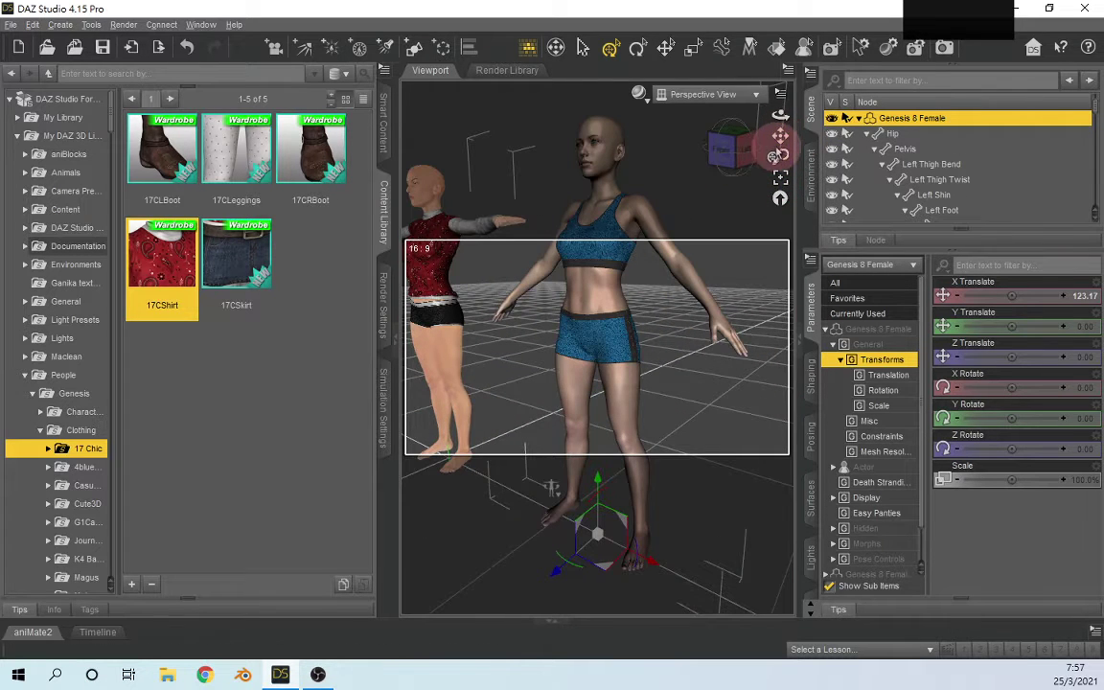
drag(775, 155, 753, 157)
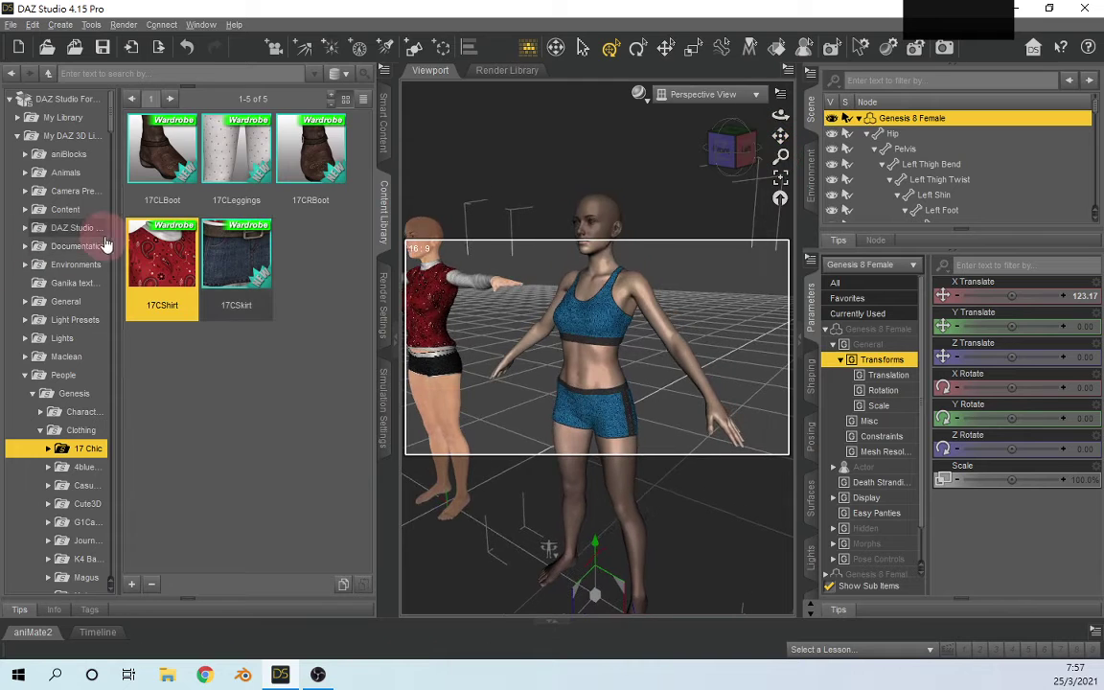
Step: Auto-Fit the 17CShirt to the Genesis 8 Female figure, choosing Genesis as the original figure and keeping the item type None
double_click(174, 250)
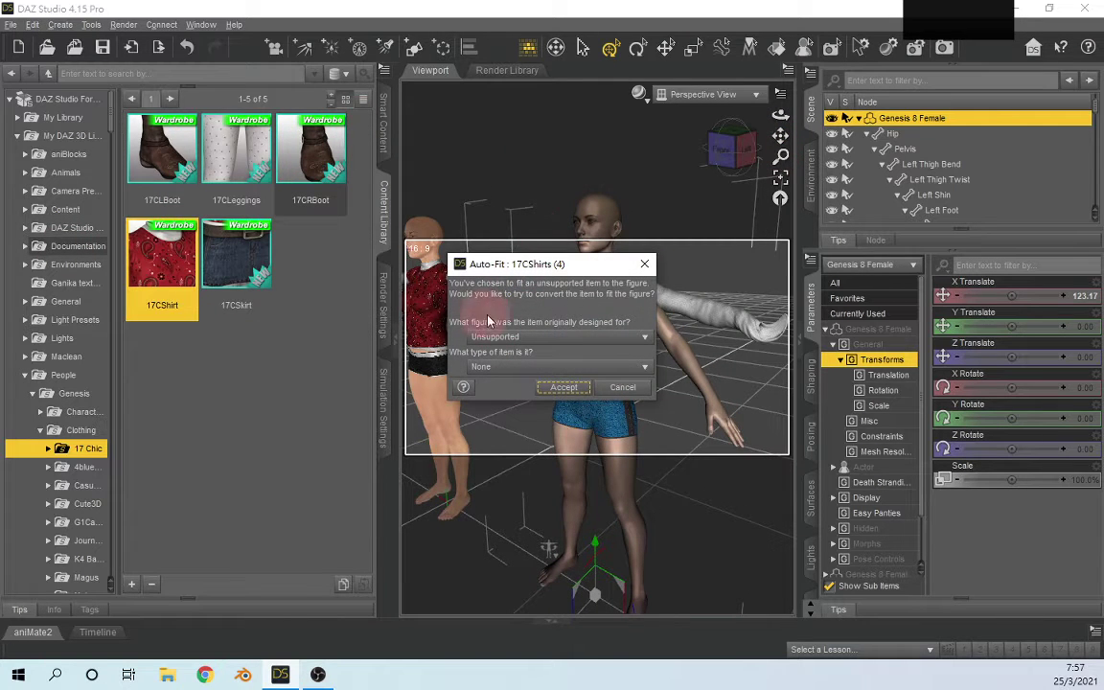
click(502, 340)
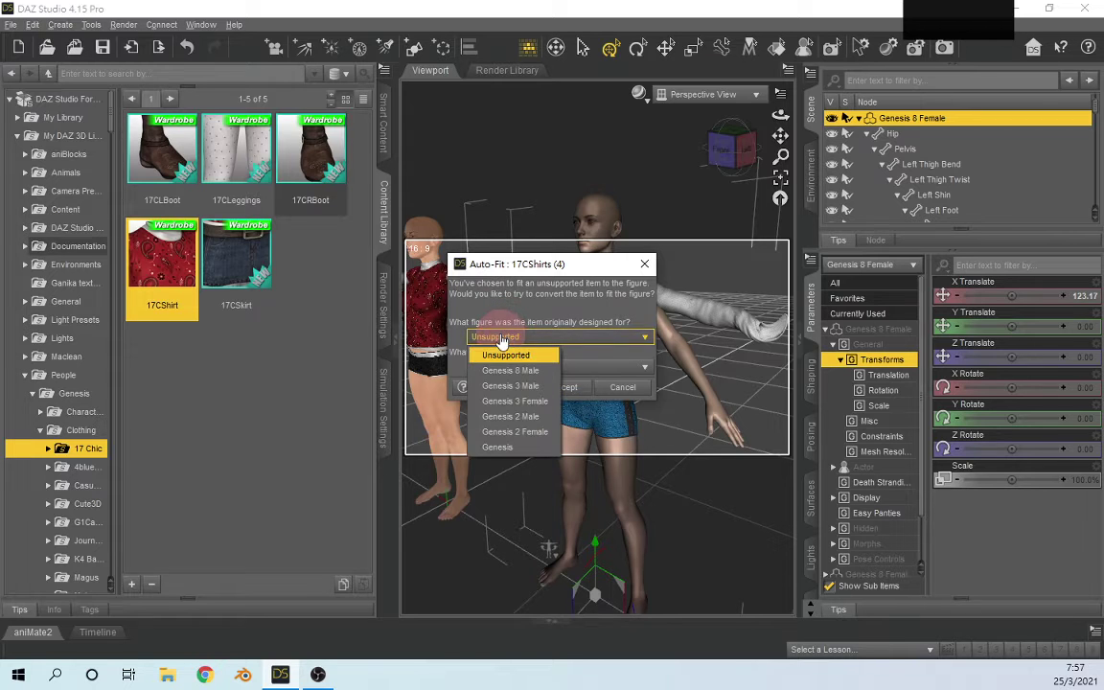
click(500, 448)
click(570, 387)
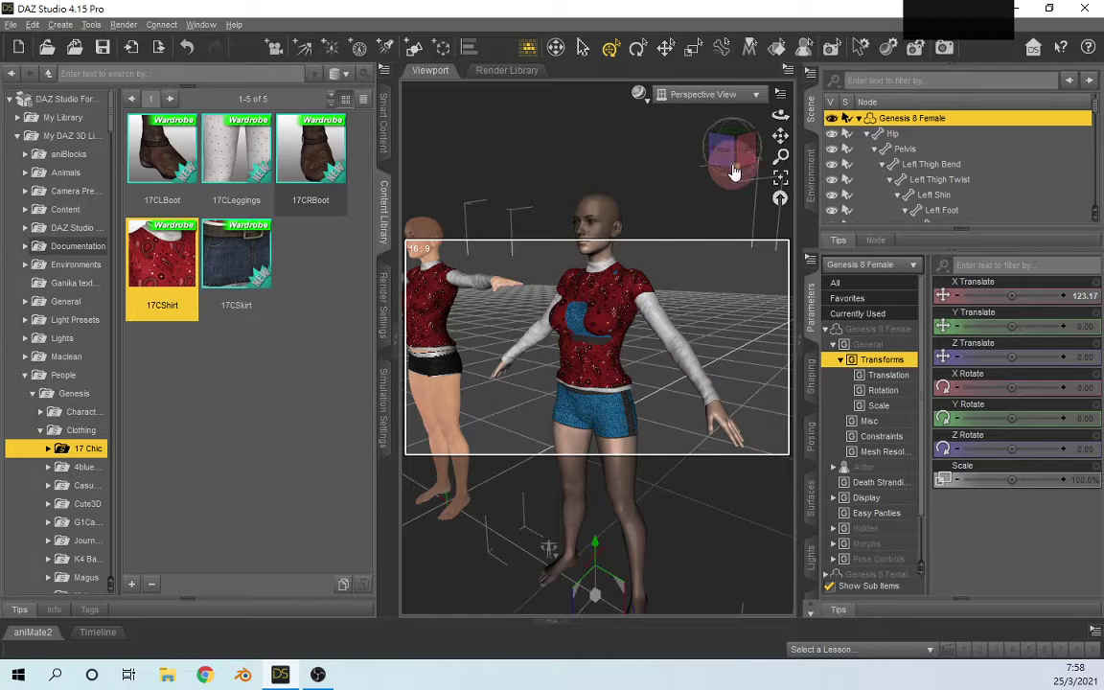
Step: Hide the Basic Wear Sports Bra of the Genesis 8 Female figure and inspect the fitted shirt from the side and front
scroll(912, 166, down, 10)
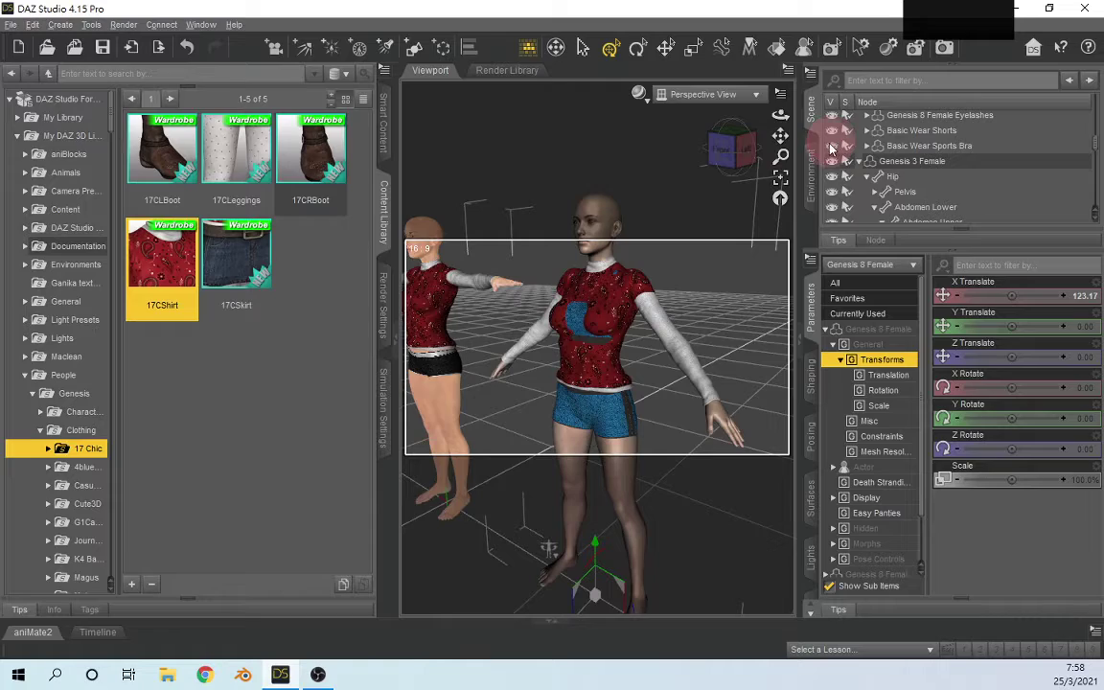
click(731, 139)
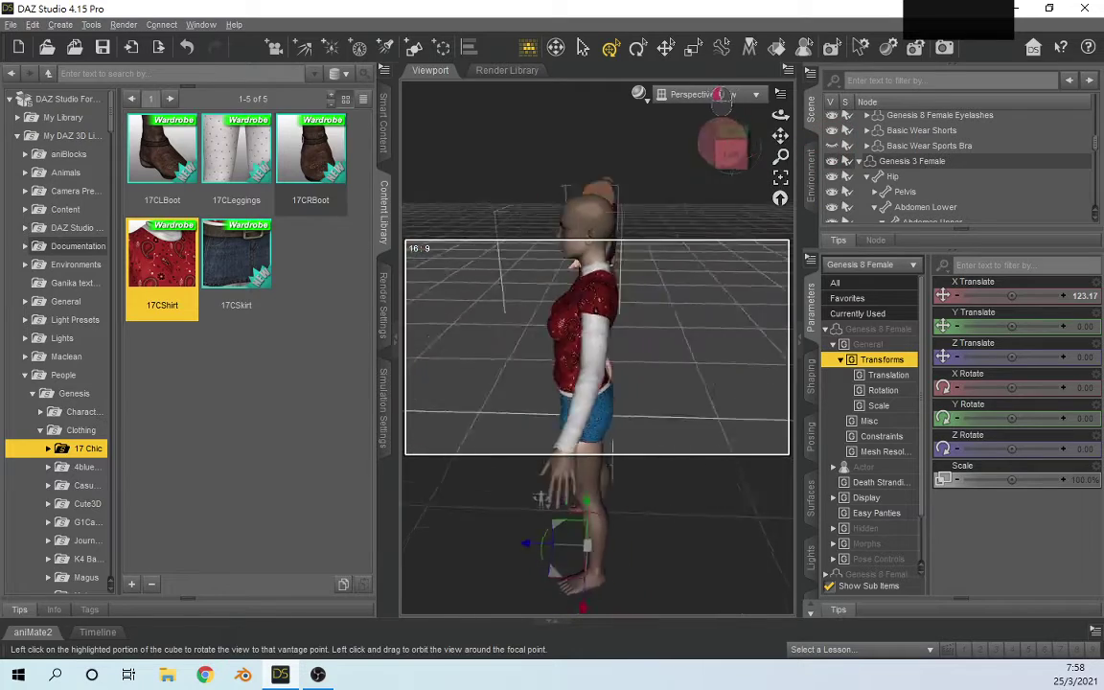
mouse_move(728, 94)
mouse_down()
mouse_move(757, 96)
mouse_move(727, 96)
mouse_up()
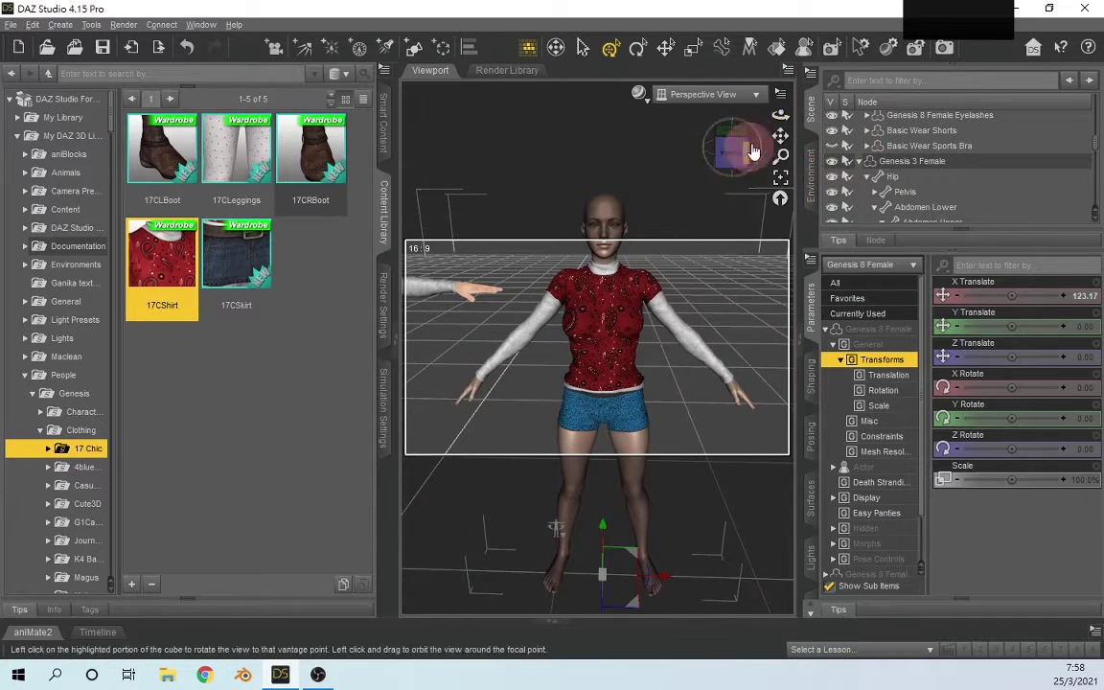
drag(781, 153, 779, 171)
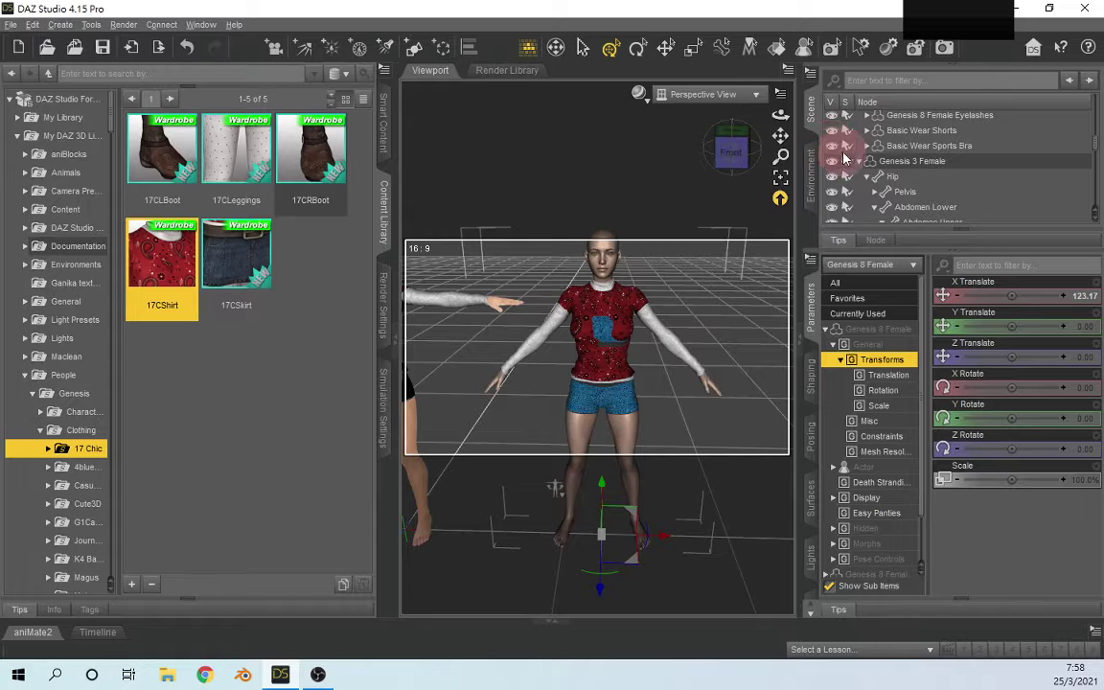
Step: Show the hidden Top (2), Top and Tankini items again and collapse the Genesis 8 Female node in the scene
scroll(844, 158, down, 5)
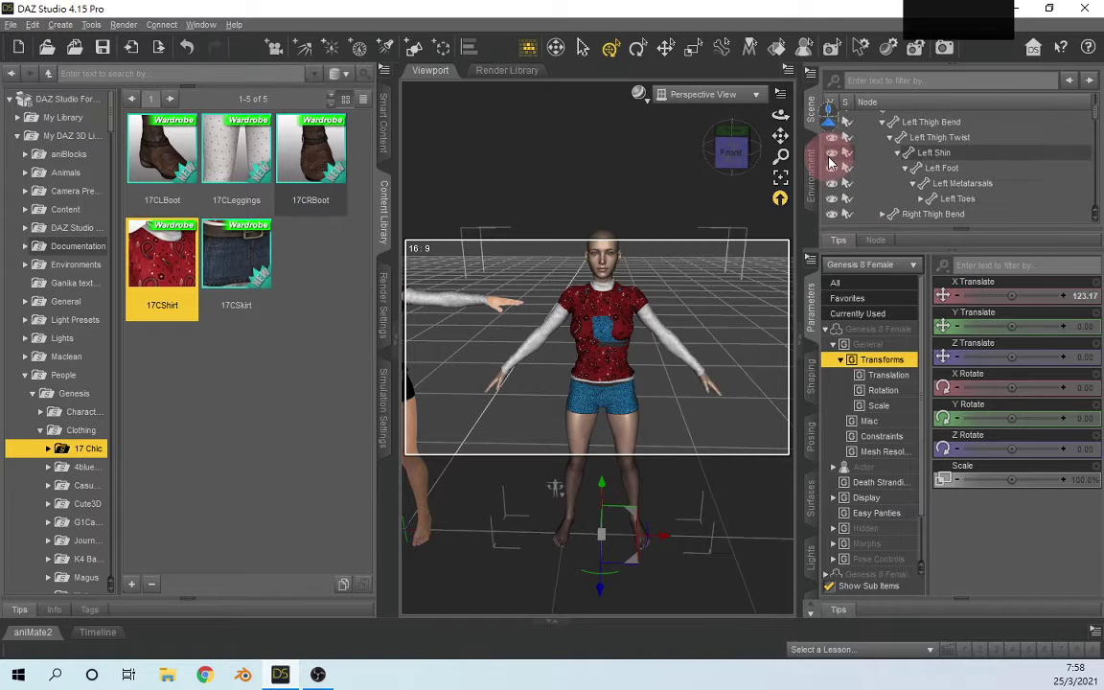
scroll(831, 163, up, 2)
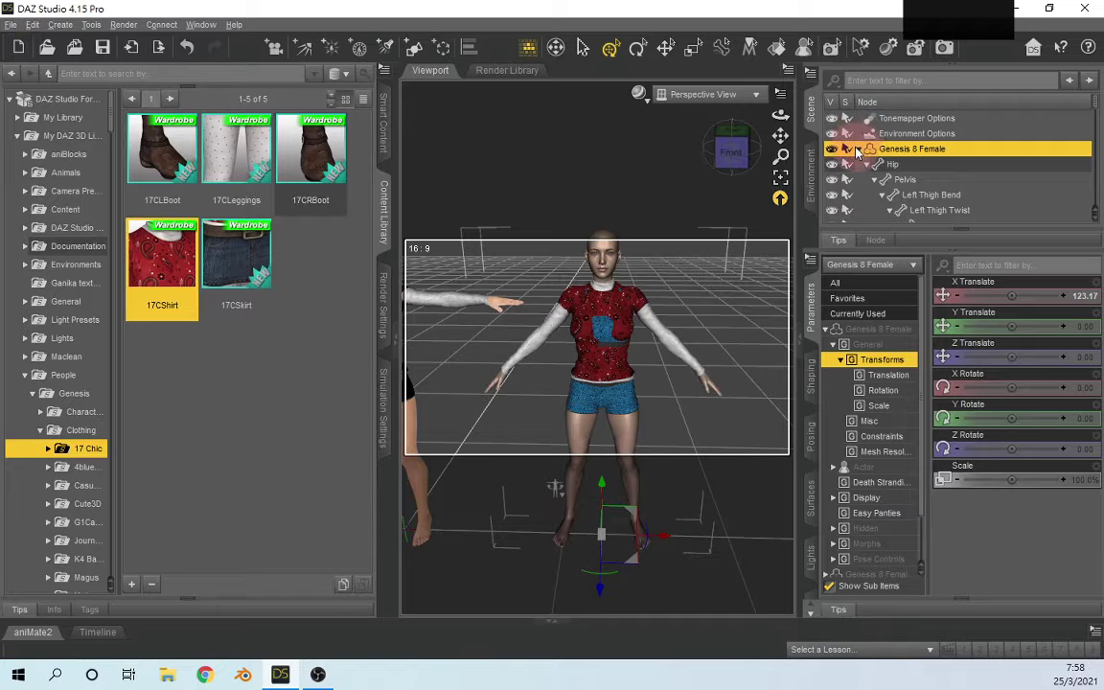
click(858, 151)
scroll(849, 173, down, 4)
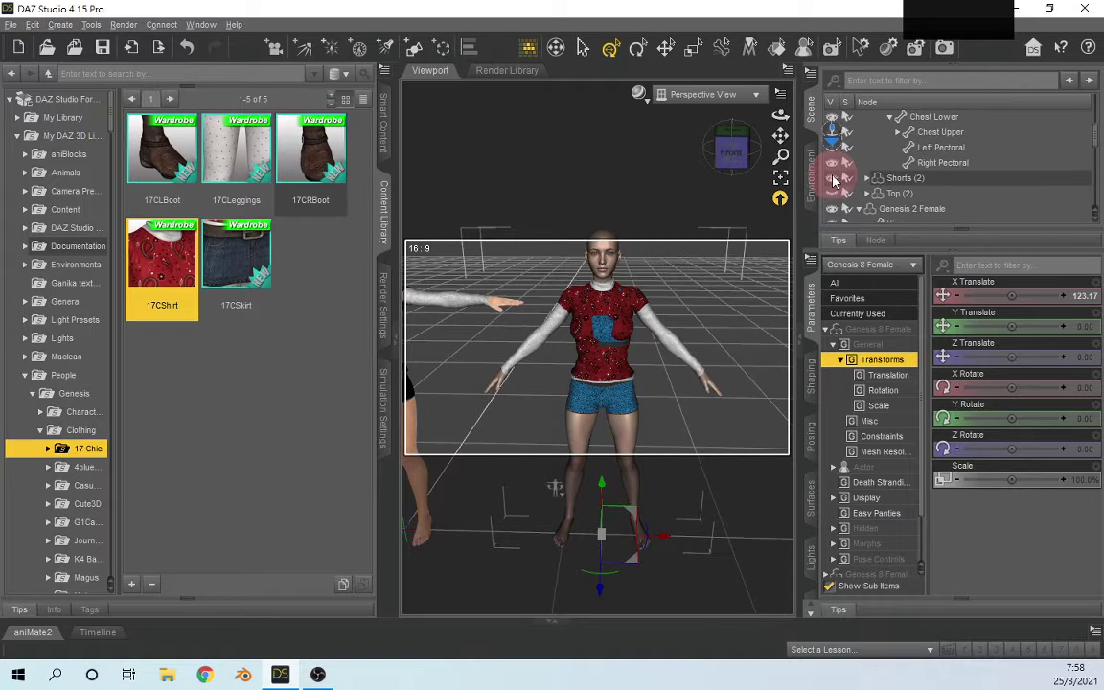
scroll(840, 195, down, 8)
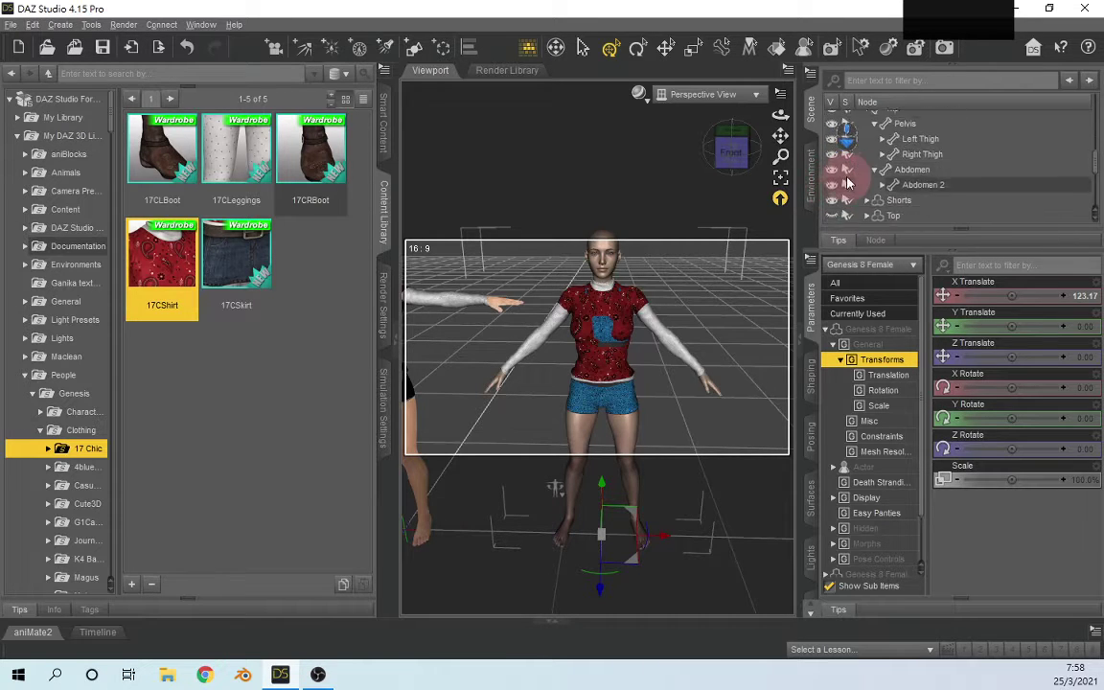
click(830, 189)
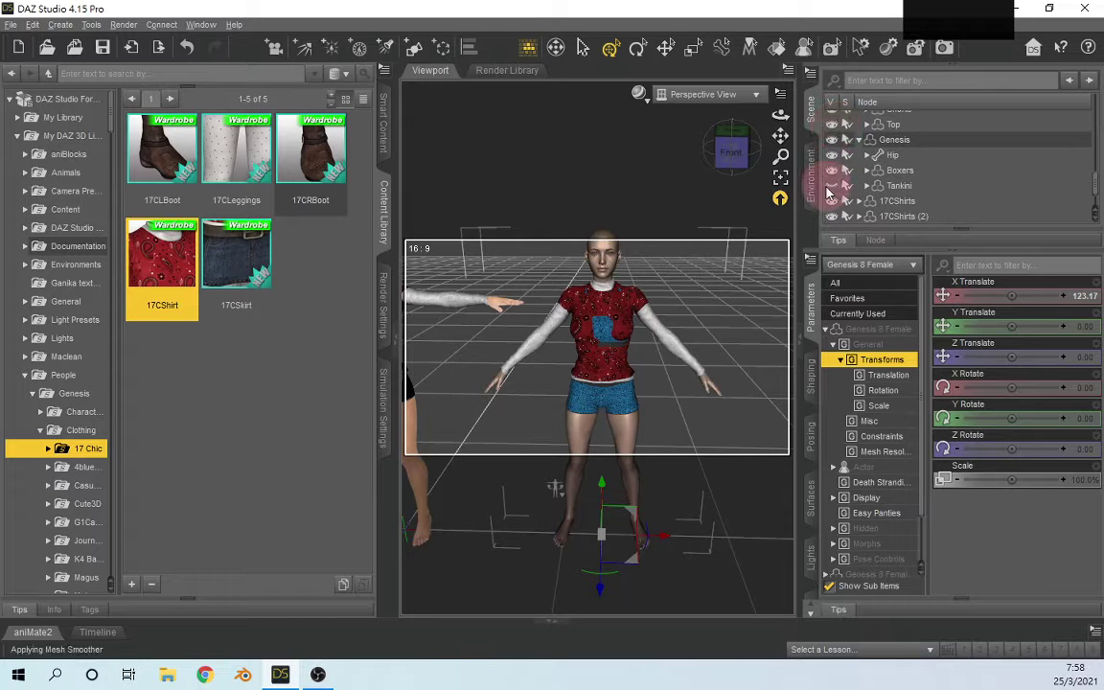
scroll(841, 183, down, 2)
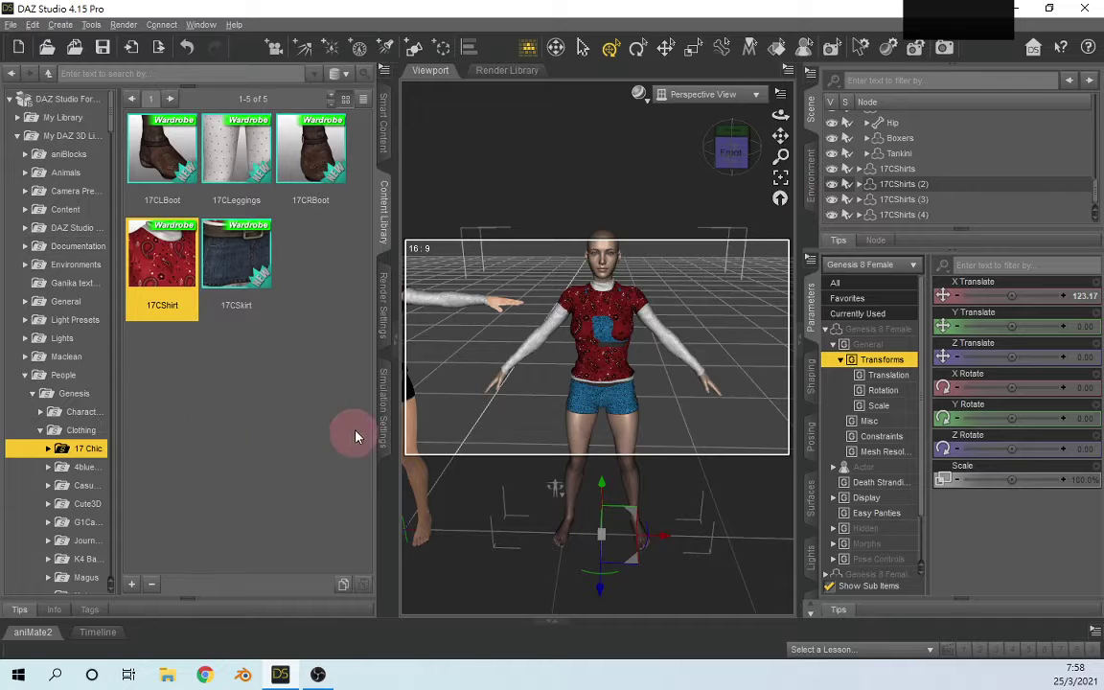
Step: Undo the 17CShirt fittings on all figures, deselect everything and bring all four figures into view
key(ctrl+z)
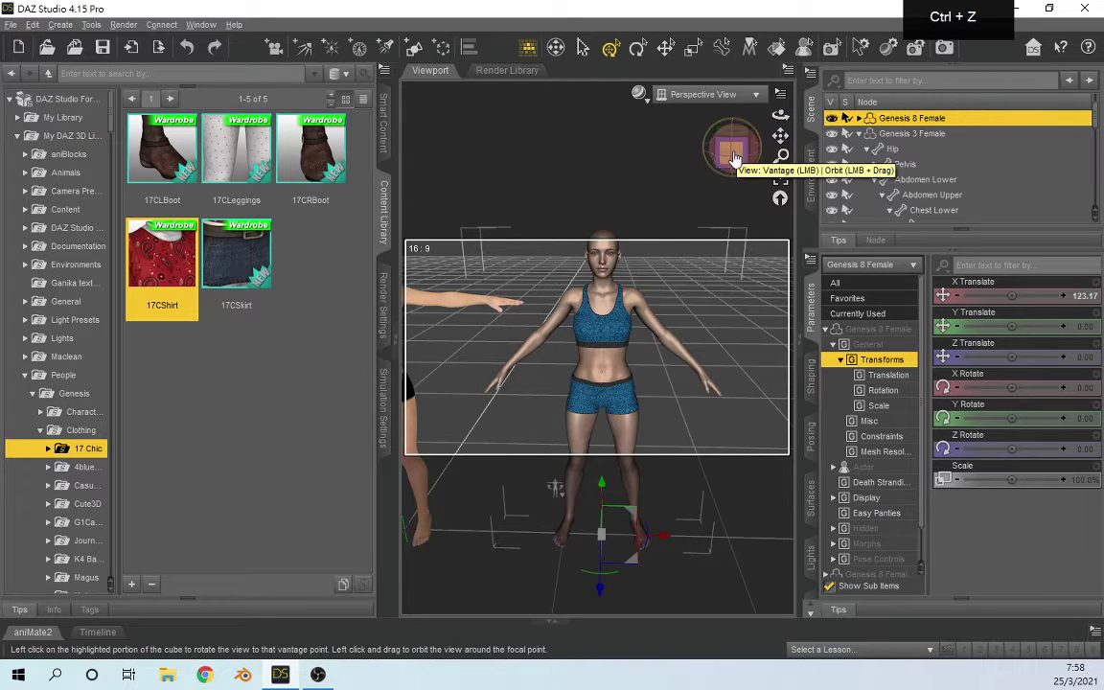
drag(724, 149, 690, 134)
click(698, 110)
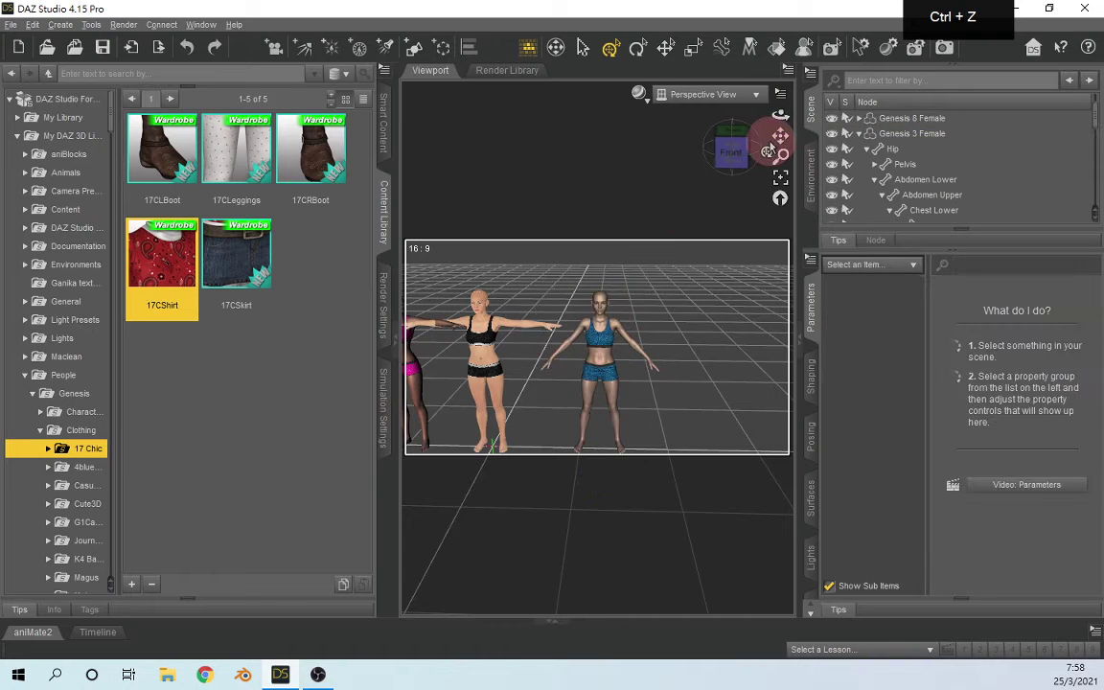
key(ctrl+z)
key(ctrl+z)
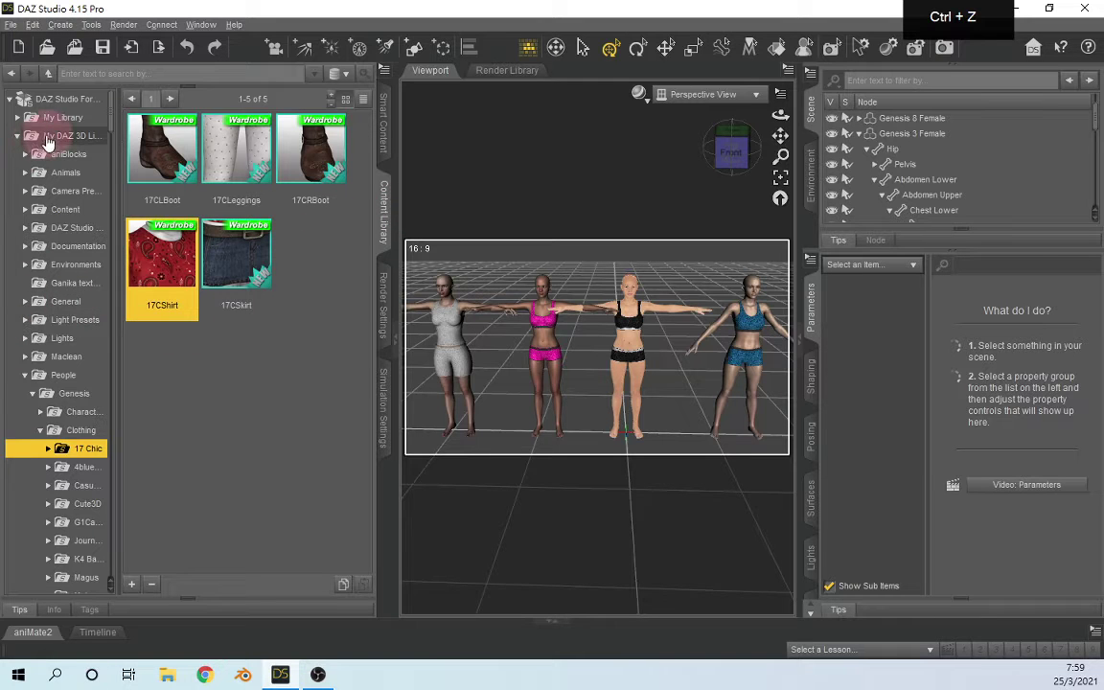
Step: Collapse the Genesis folder, widen the folder list and open the BowSkirt folder in the Genesis 2 Female clothing
click(33, 396)
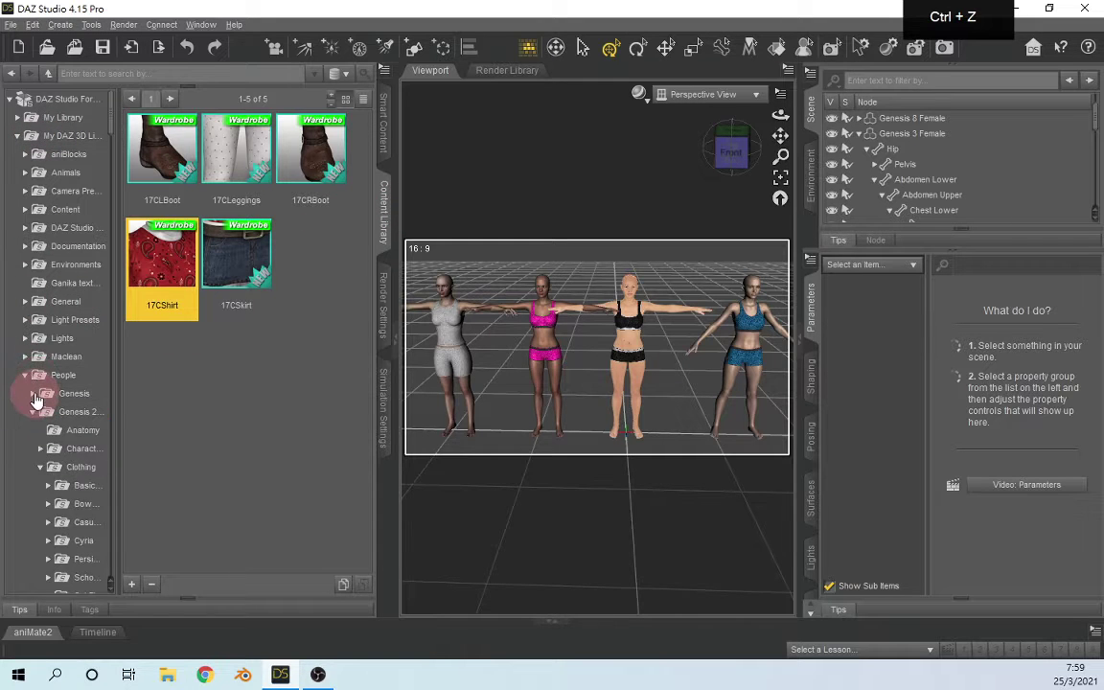
click(44, 414)
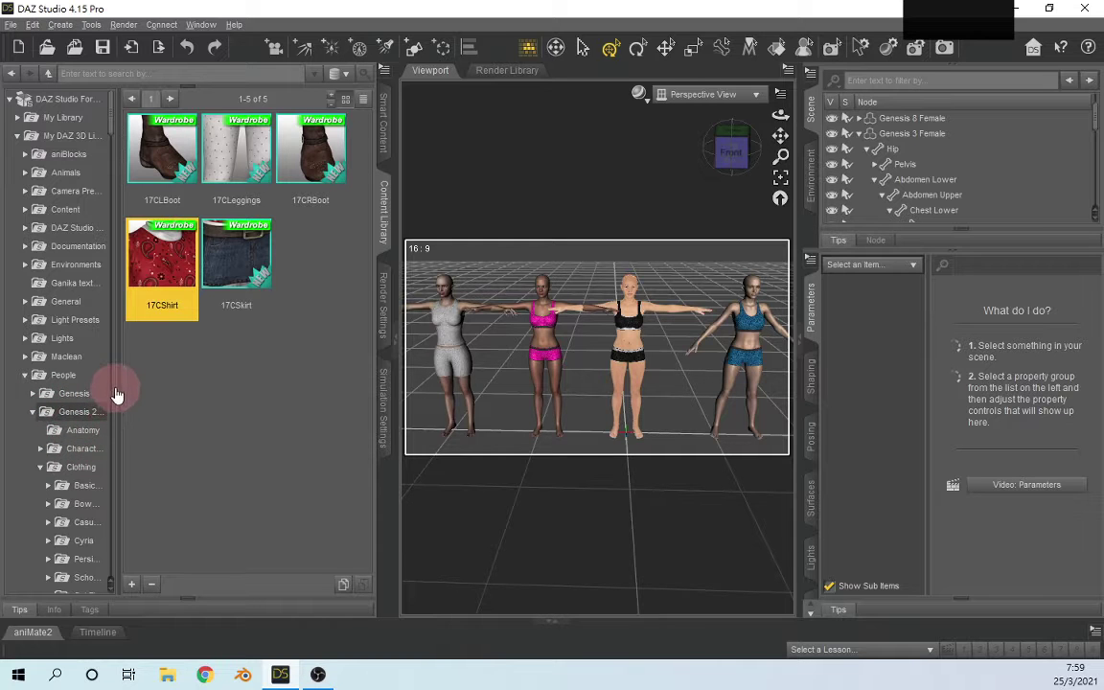
drag(118, 381, 174, 383)
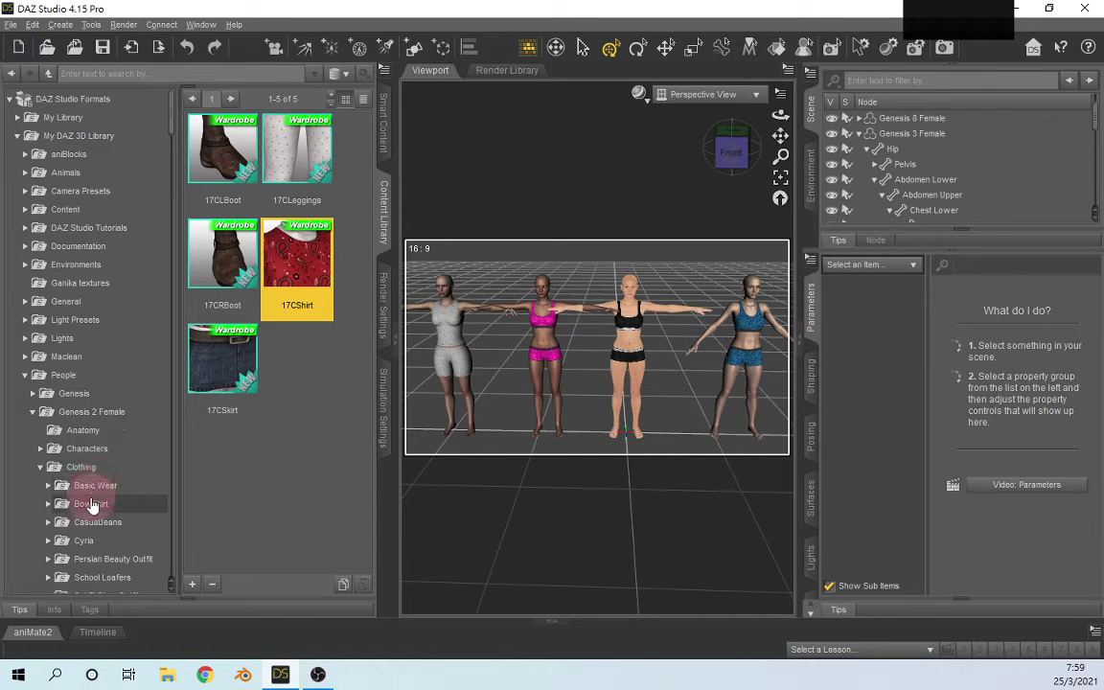
click(91, 505)
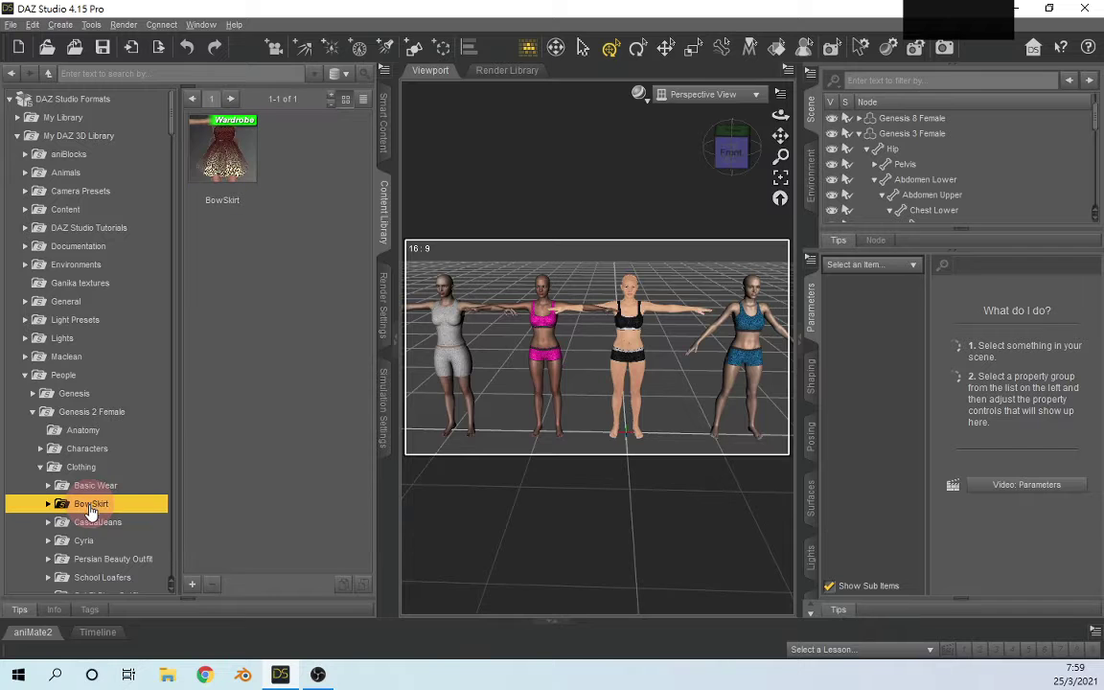
click(207, 154)
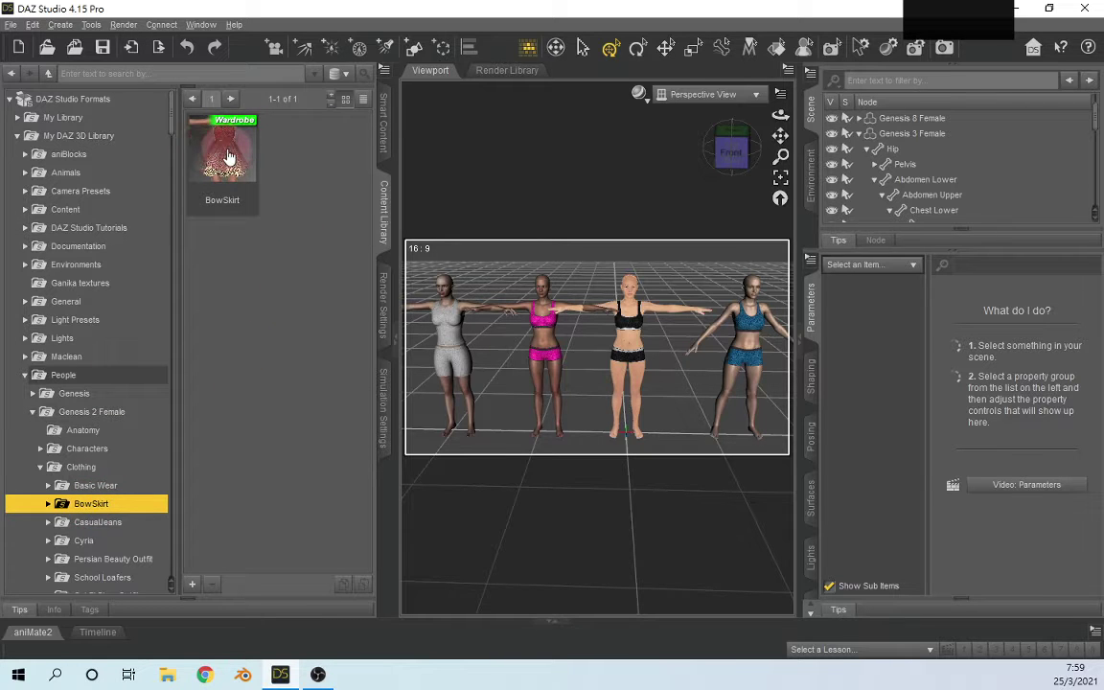
mouse_move(228, 156)
Step: Auto-Fit the BowSkirt to the Genesis figure, keeping the original figure as Unsupported and the item type None
drag(228, 156, 462, 390)
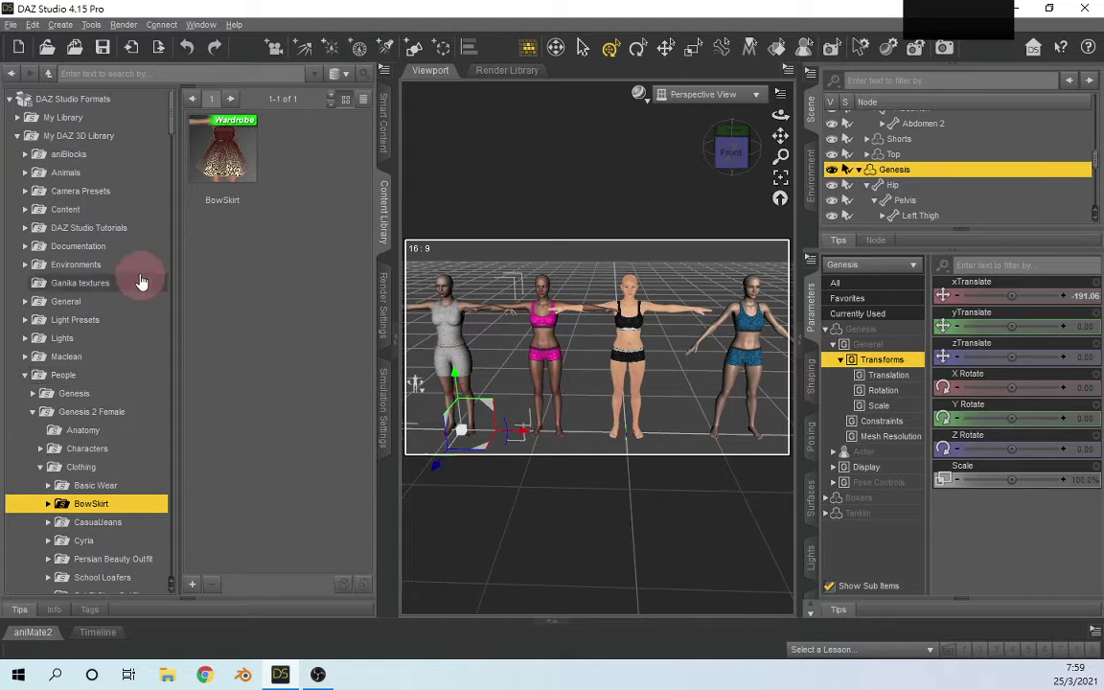
double_click(223, 148)
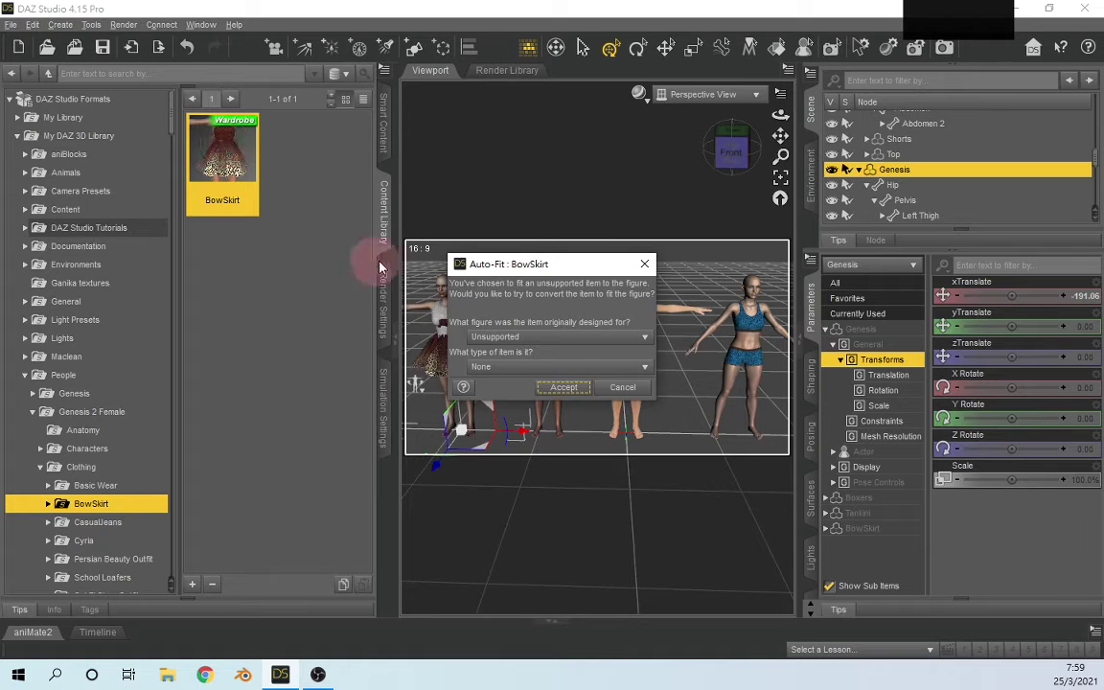
click(556, 338)
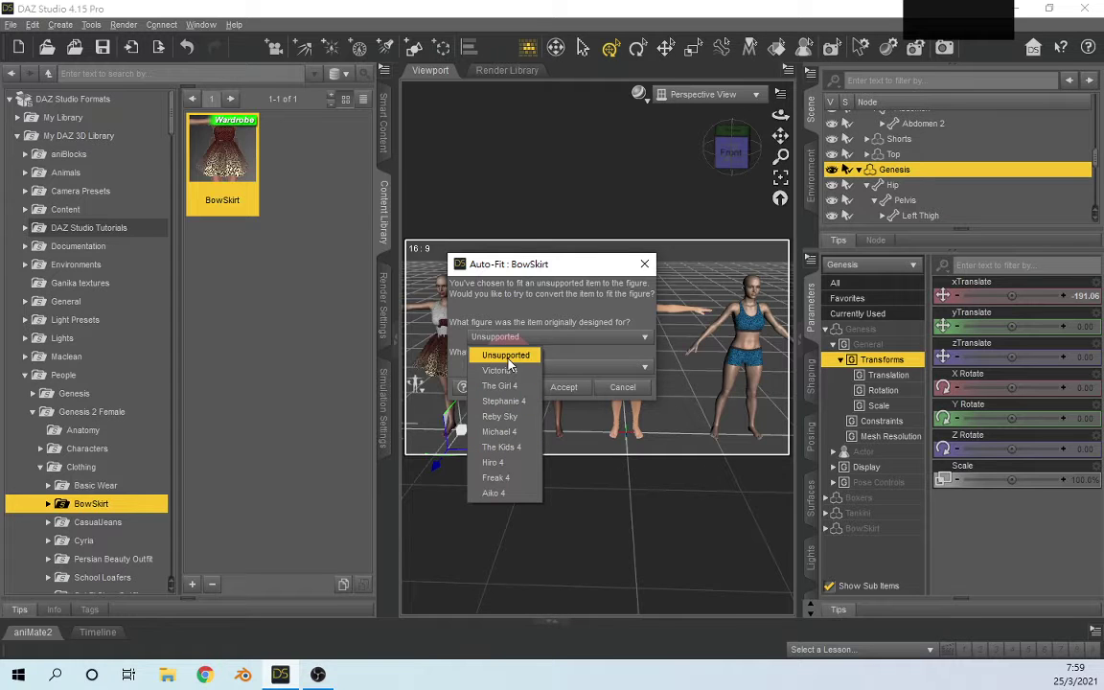
click(509, 358)
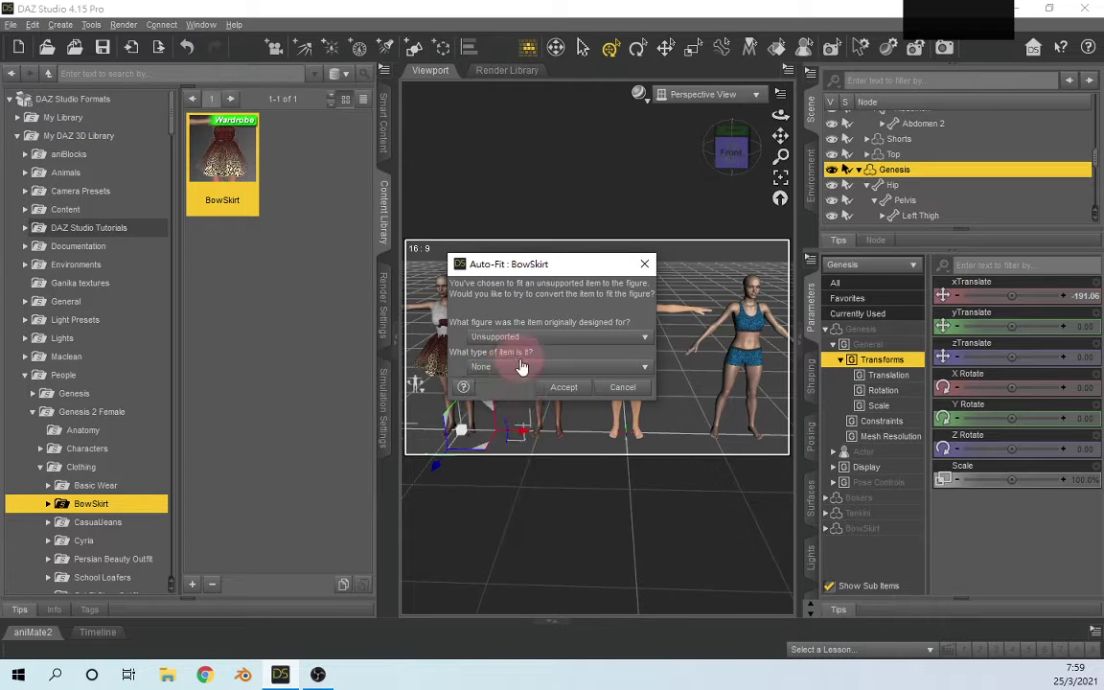
click(557, 391)
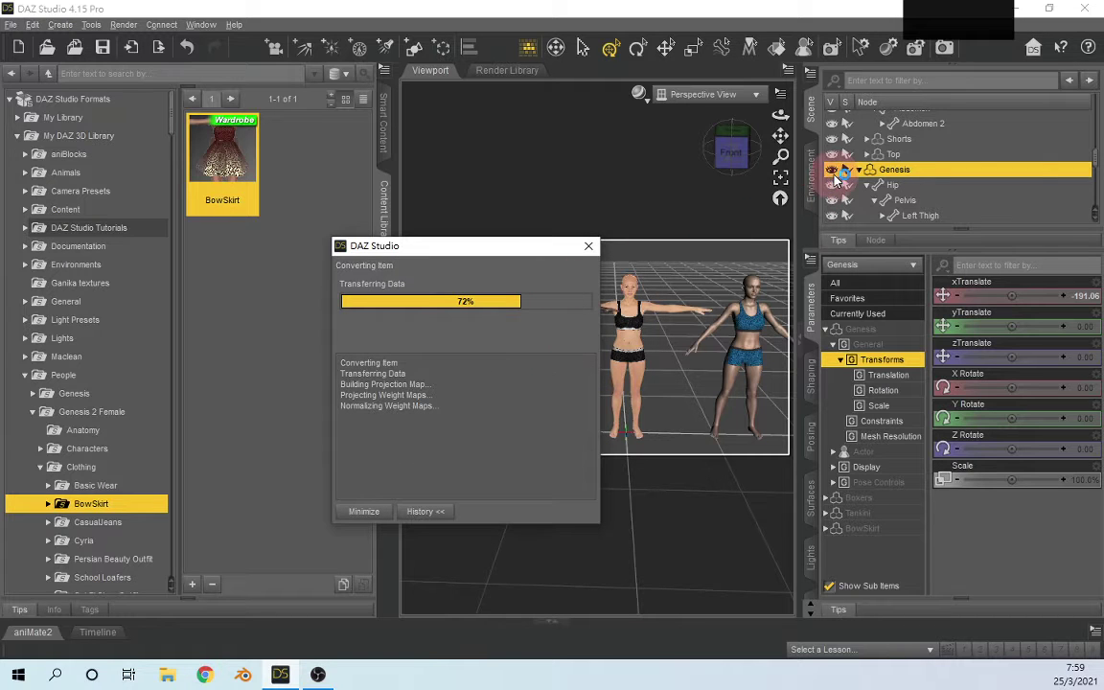
Step: Frame the Genesis figure and inspect the fitted BowSkirt from the front, side and back
click(779, 183)
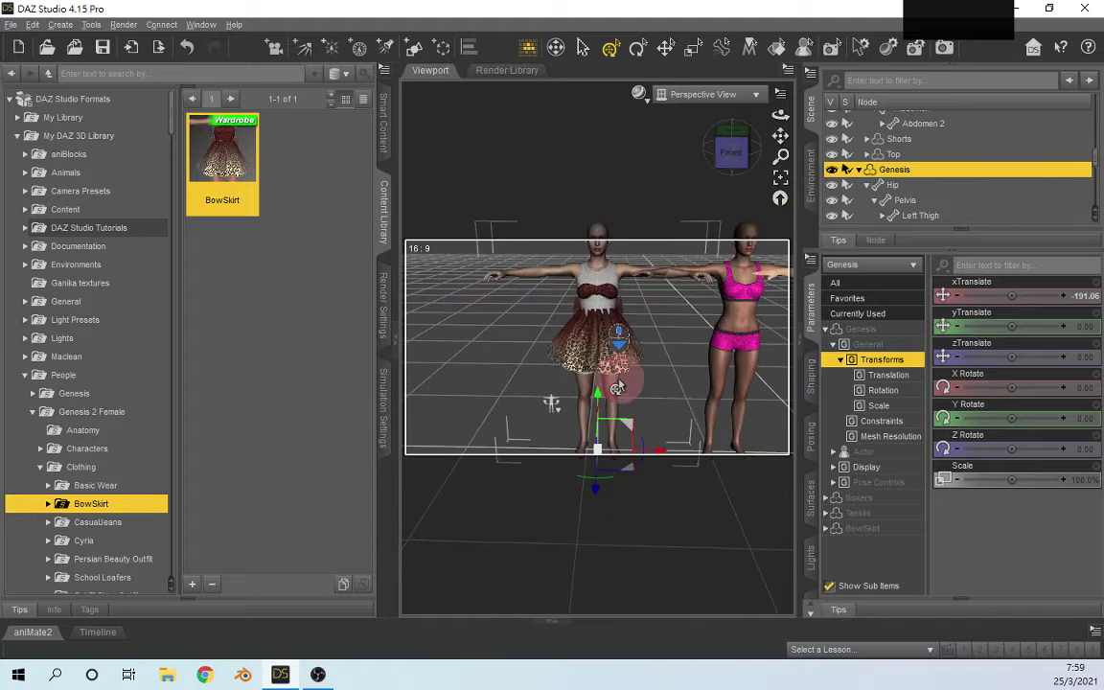
drag(779, 136, 733, 142)
click(734, 143)
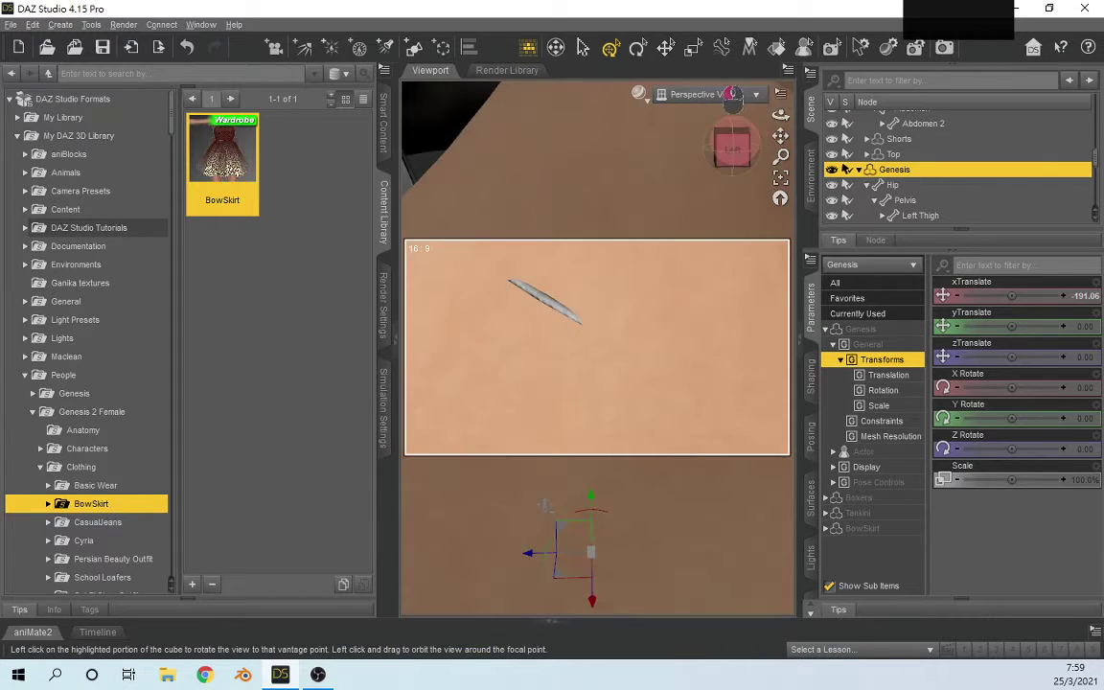
click(733, 139)
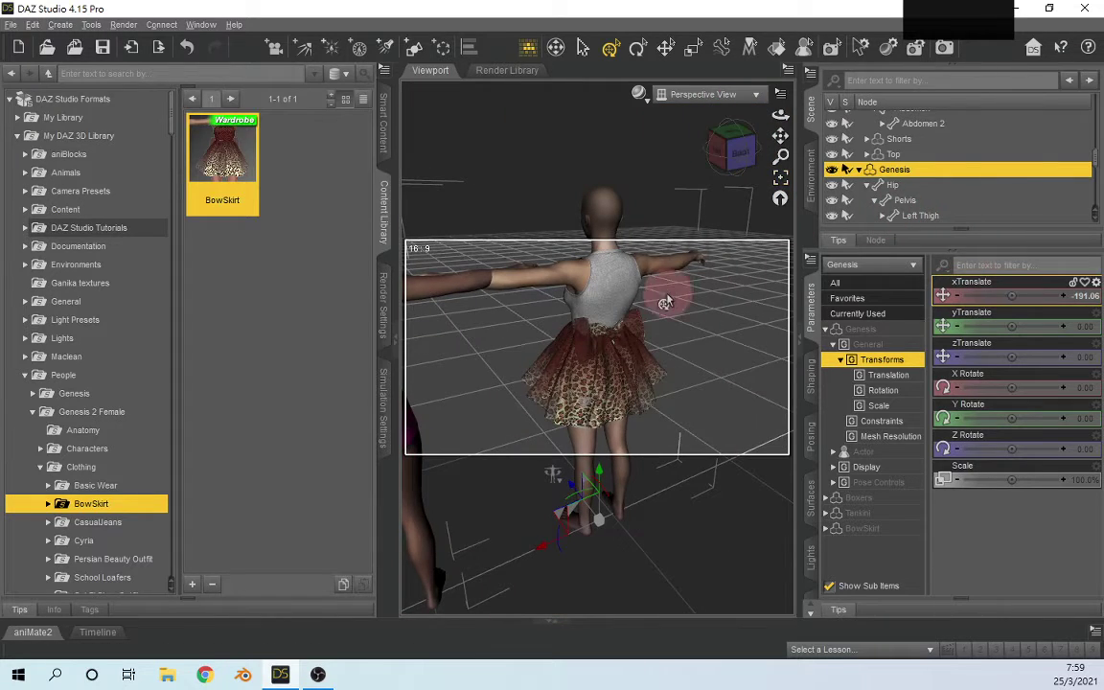
Step: Hide the Tankini item of the Genesis figure and check the BowSkirt from the back, right side and front
scroll(875, 191, down, 3)
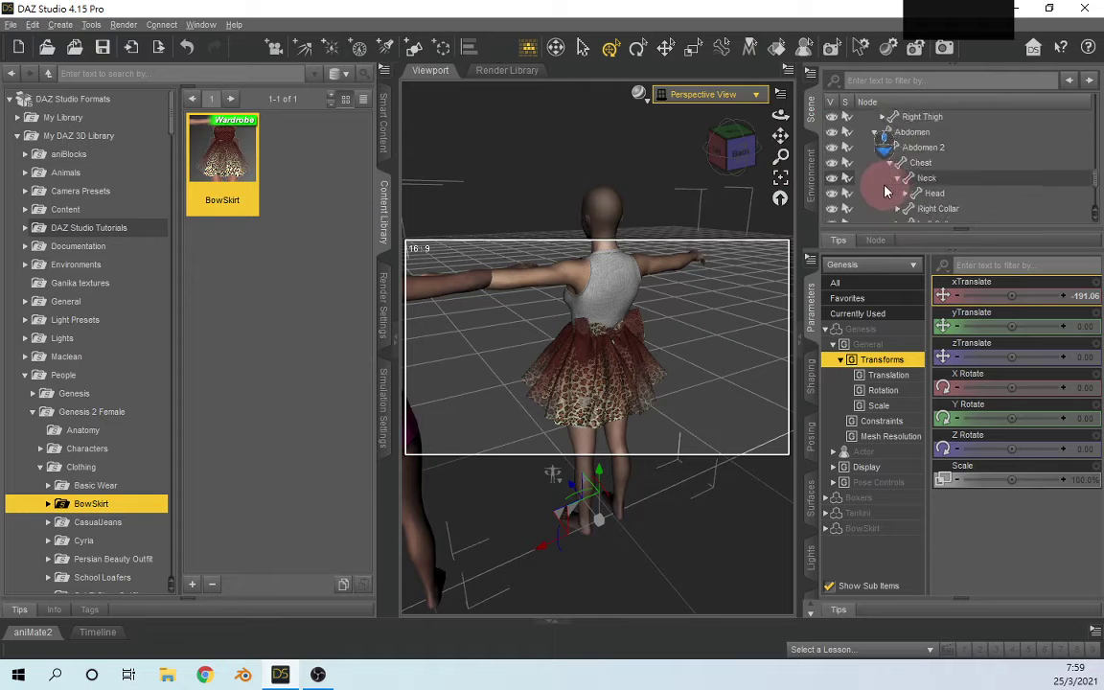
scroll(884, 188, down, 2)
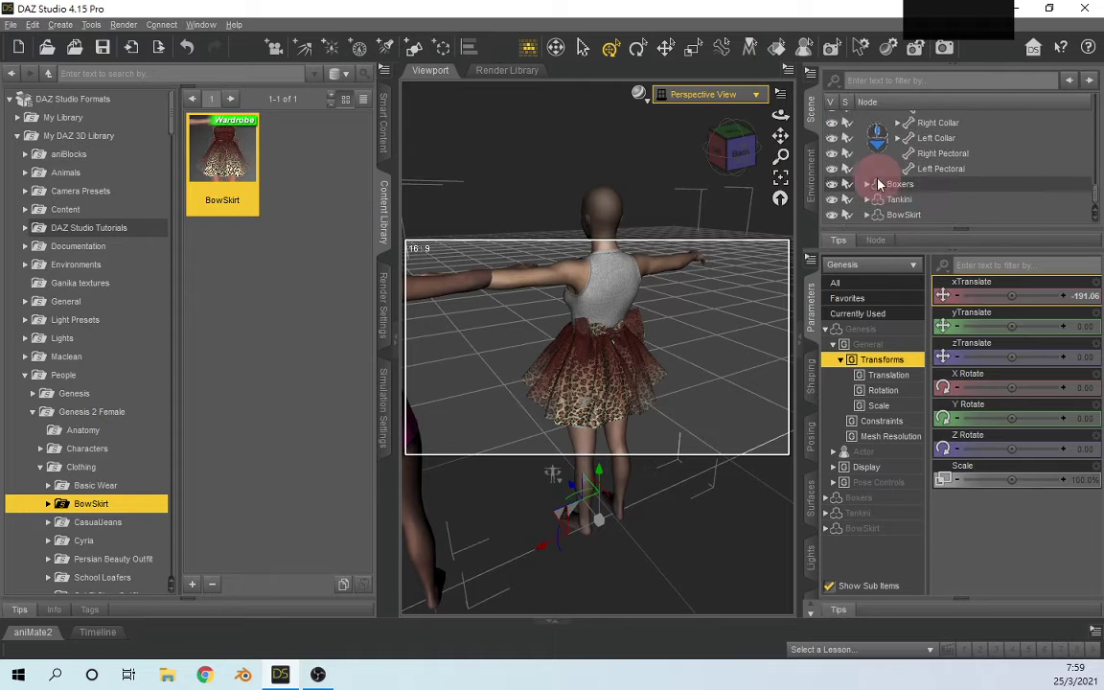
click(832, 201)
click(731, 151)
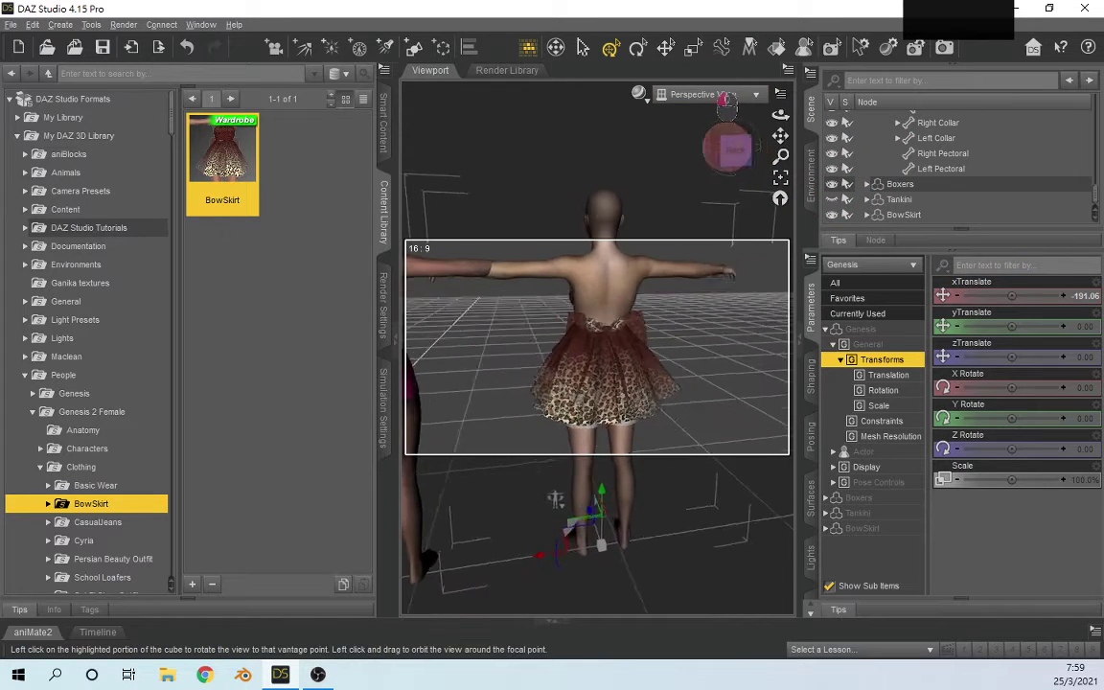
drag(728, 146, 742, 150)
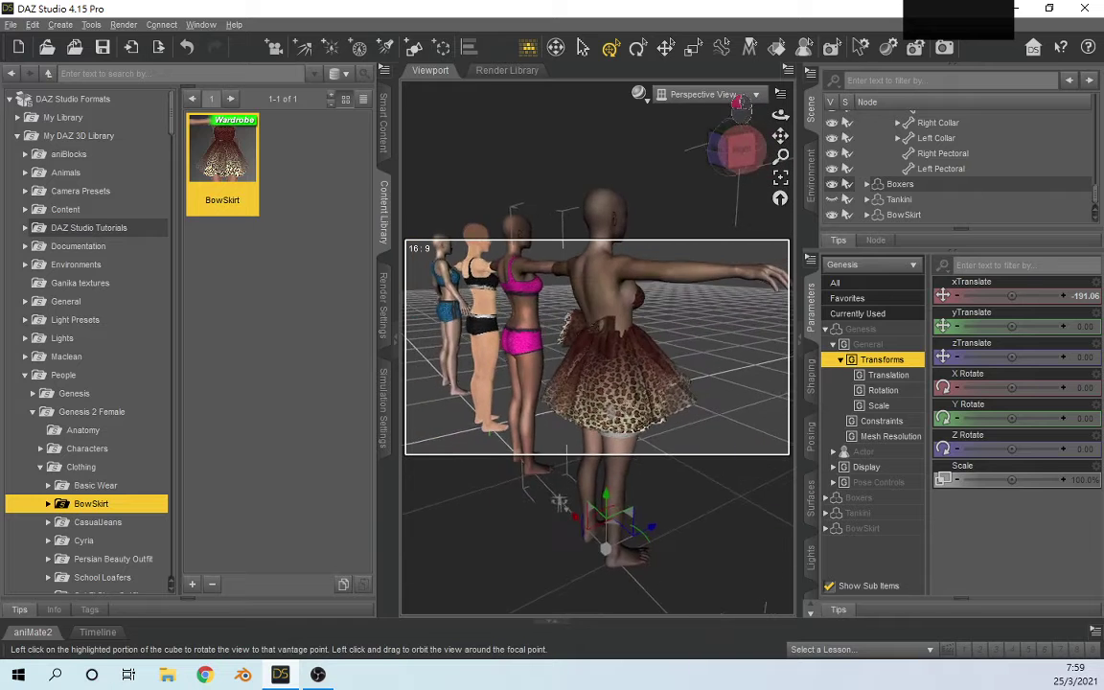
click(740, 149)
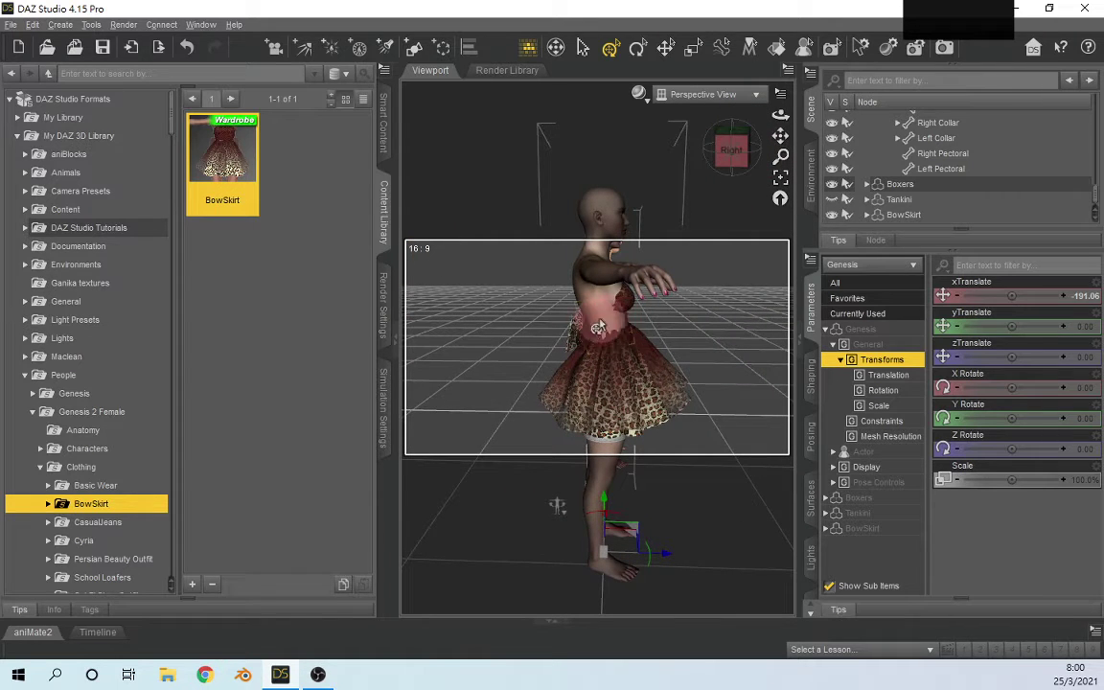
click(731, 163)
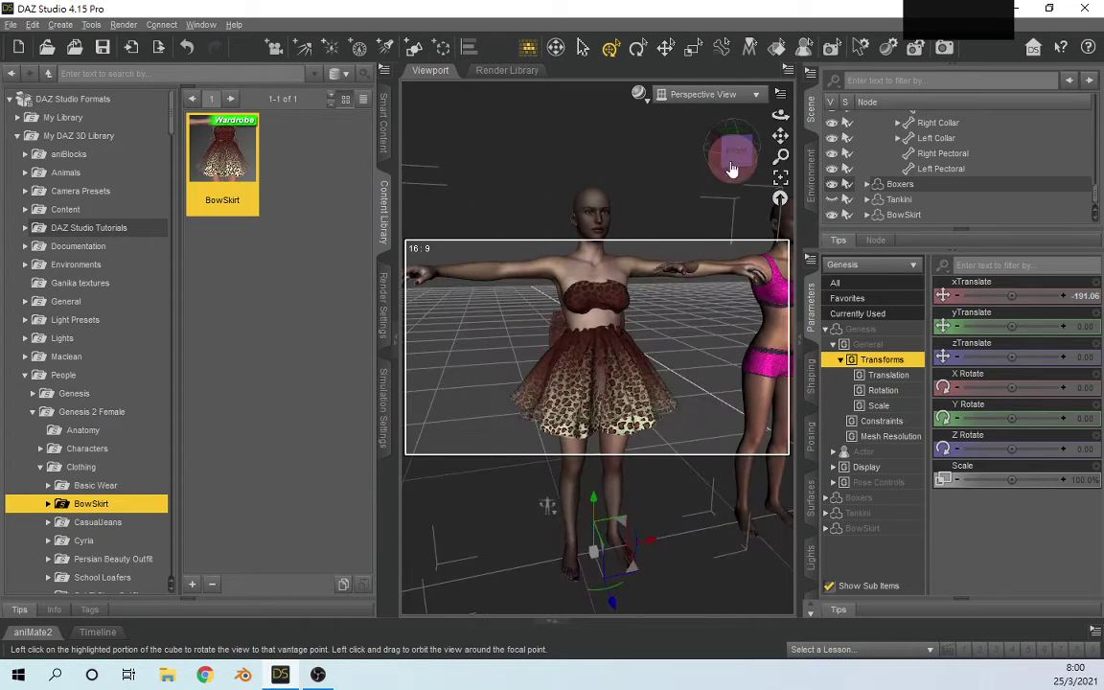
Step: Select the BowSkirt on the Genesis figure and set its HipSize to 18.3%, LatsSize to -7.8% and RibcageSize to 100%
click(730, 143)
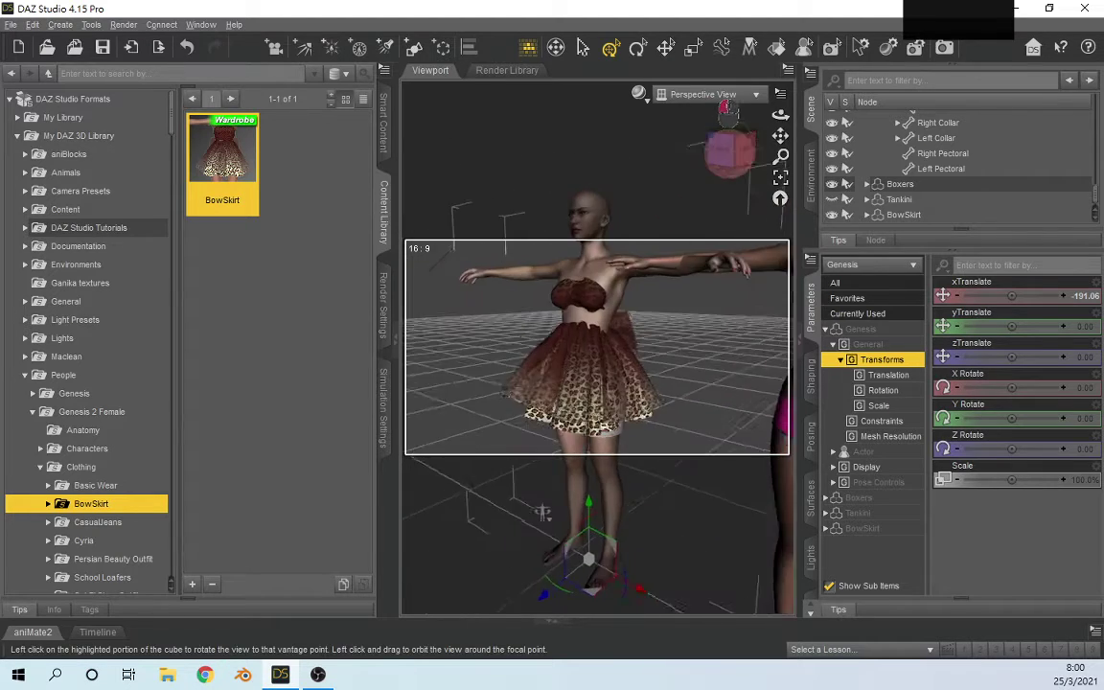
click(729, 111)
click(736, 109)
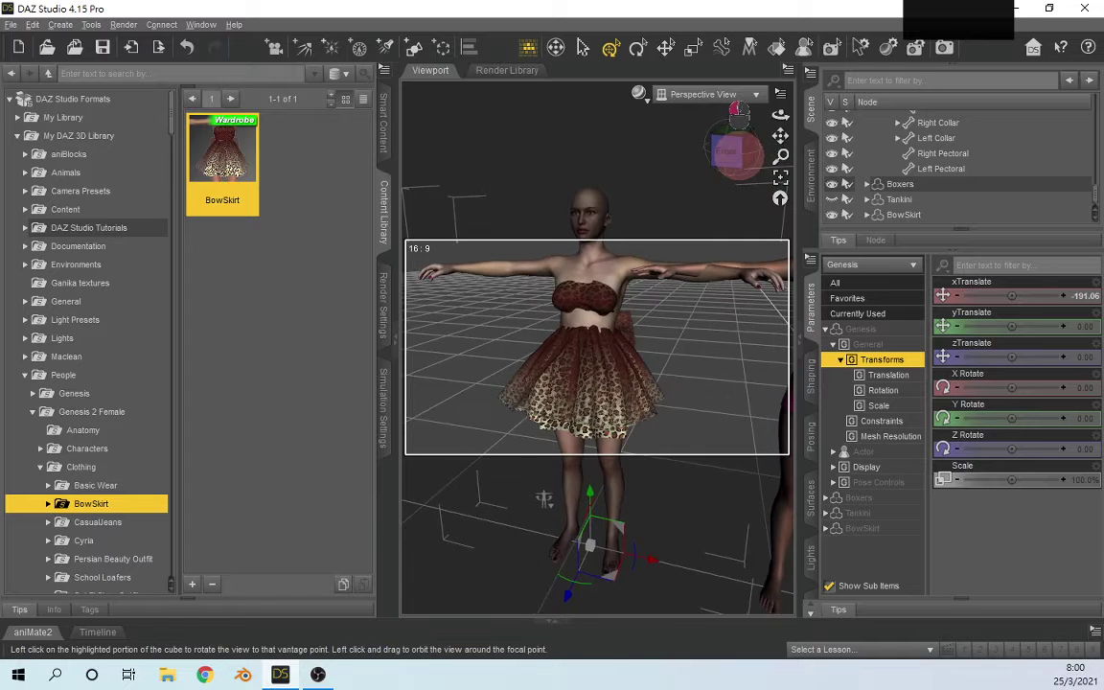
drag(739, 156, 737, 155)
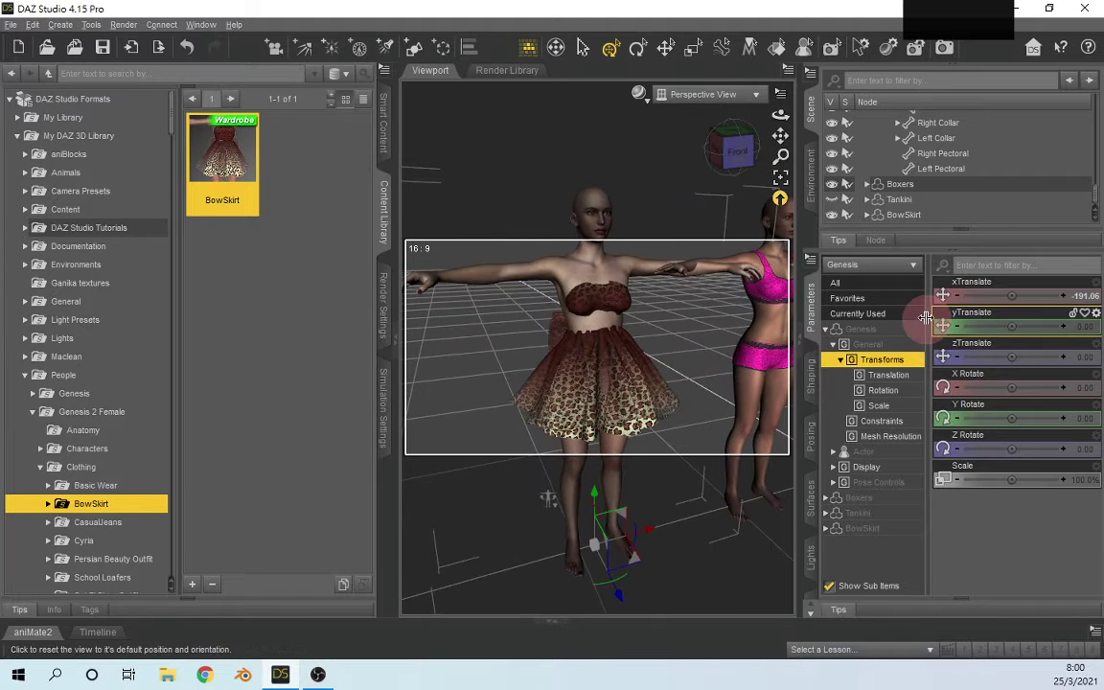
click(901, 215)
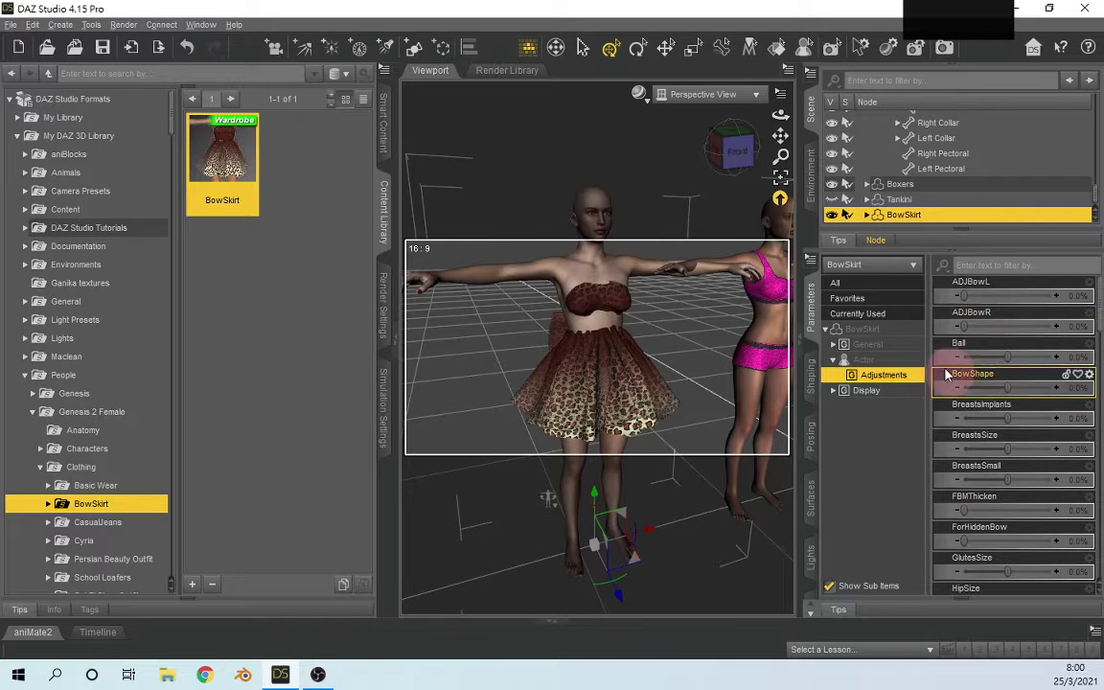
scroll(991, 509, down, 5)
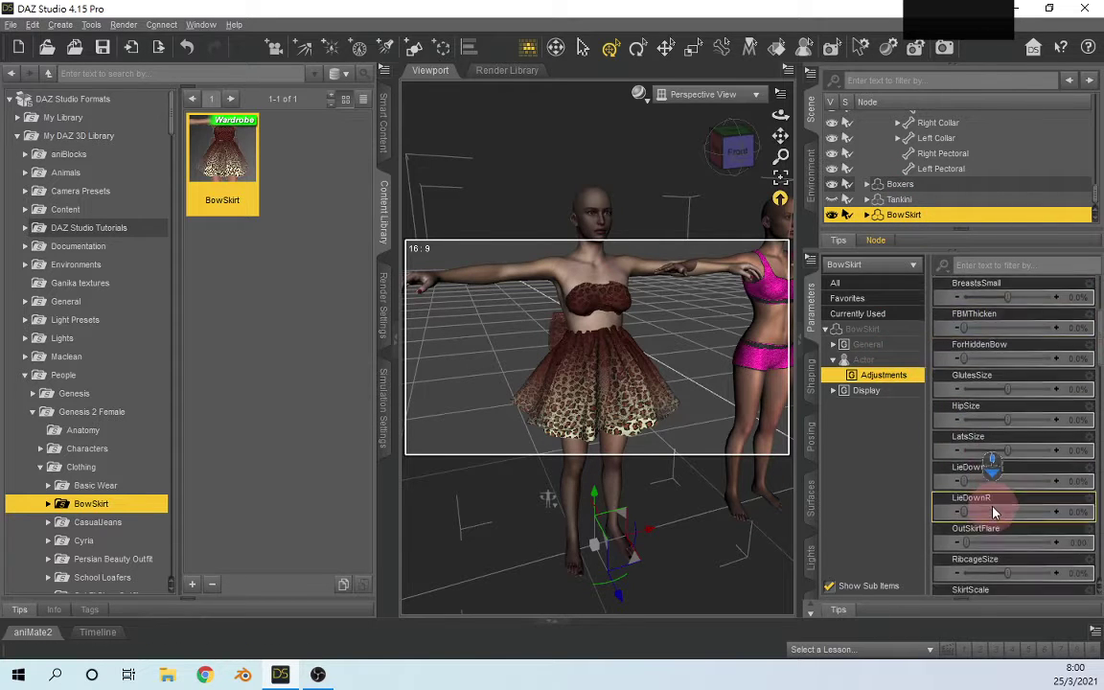
drag(1005, 327, 1006, 402)
scroll(992, 436, down, 3)
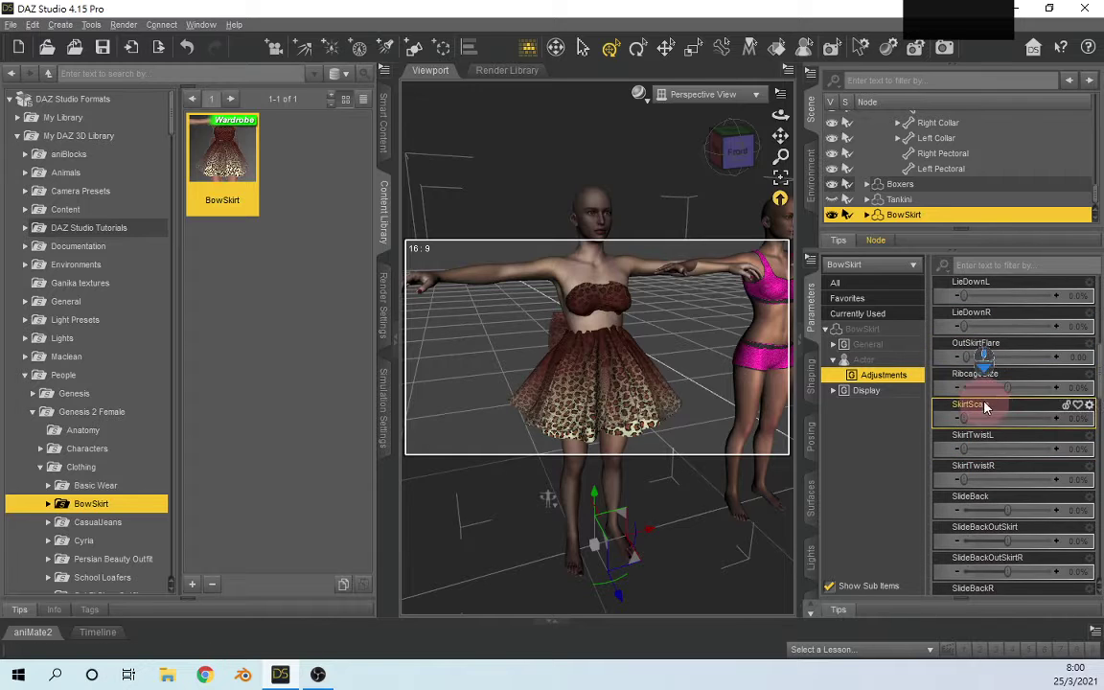
drag(1007, 389, 1021, 389)
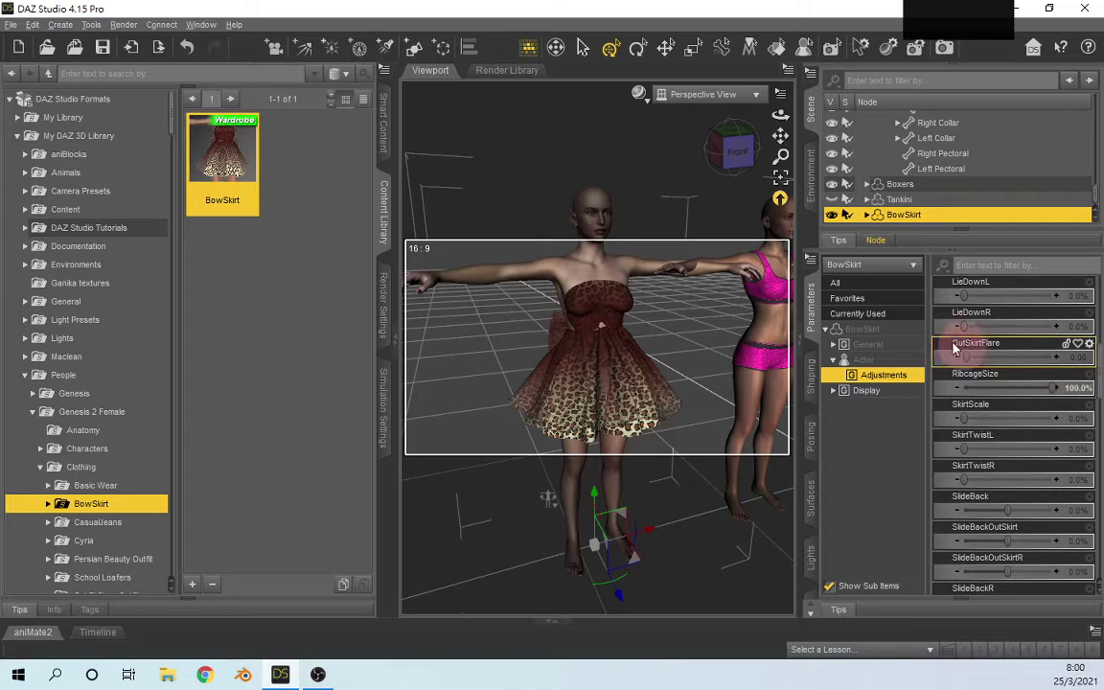
Step: Set the BowSkirt's WaistWidth to 100% and check the fit from the right side
drag(731, 149, 723, 110)
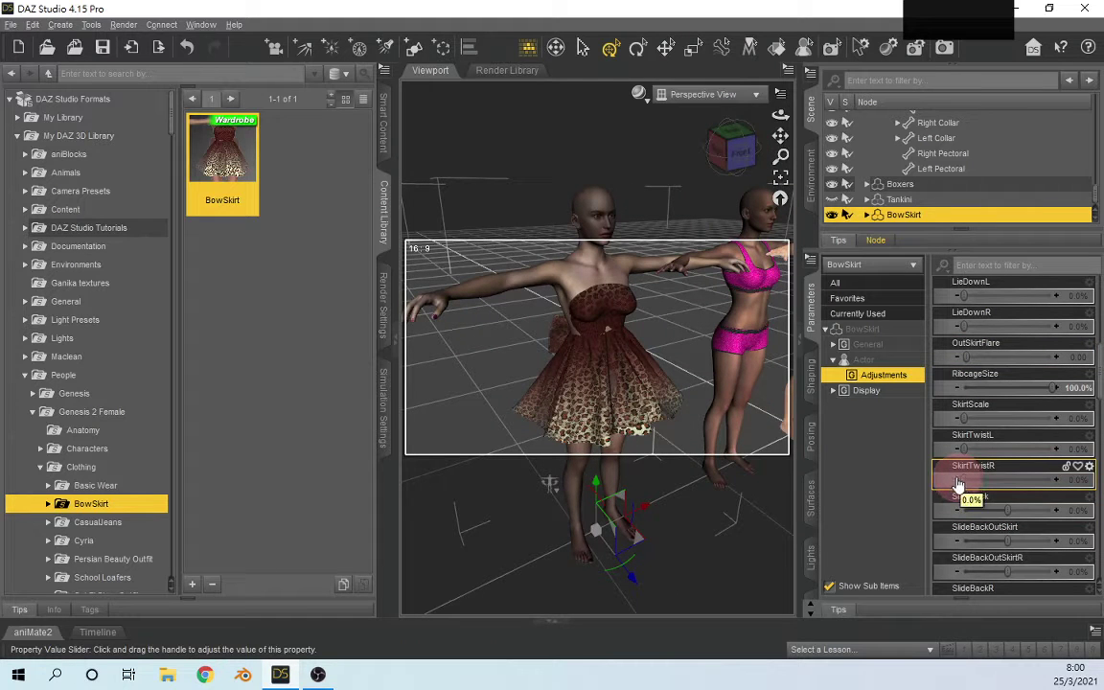
scroll(1006, 469, down, 5)
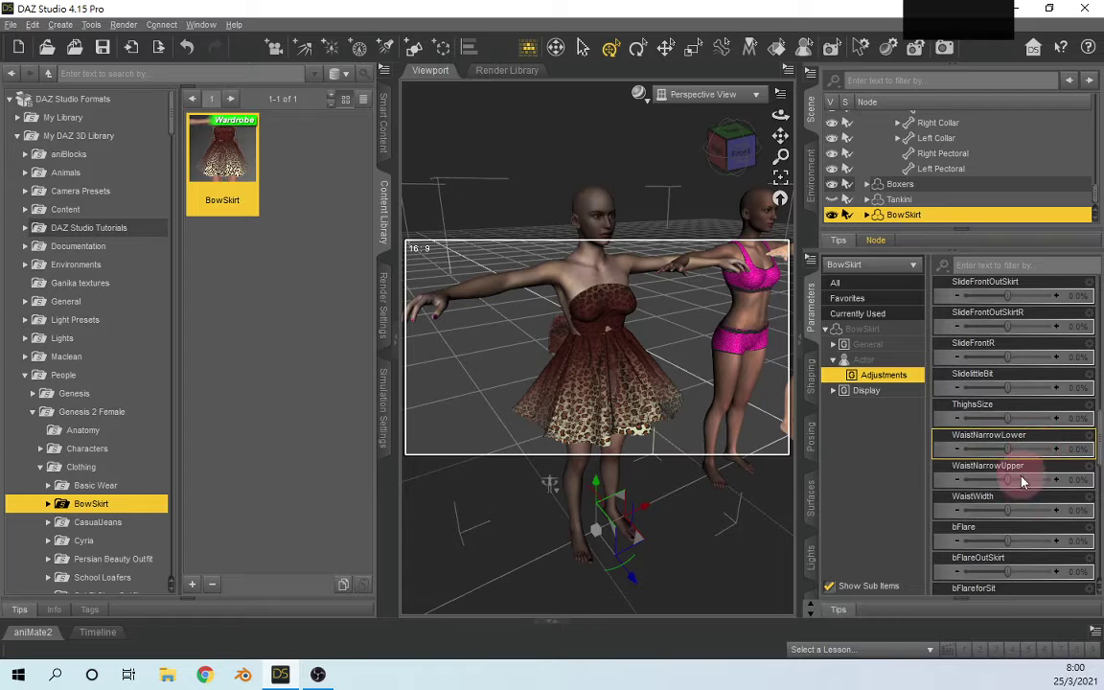
drag(1008, 510, 1041, 508)
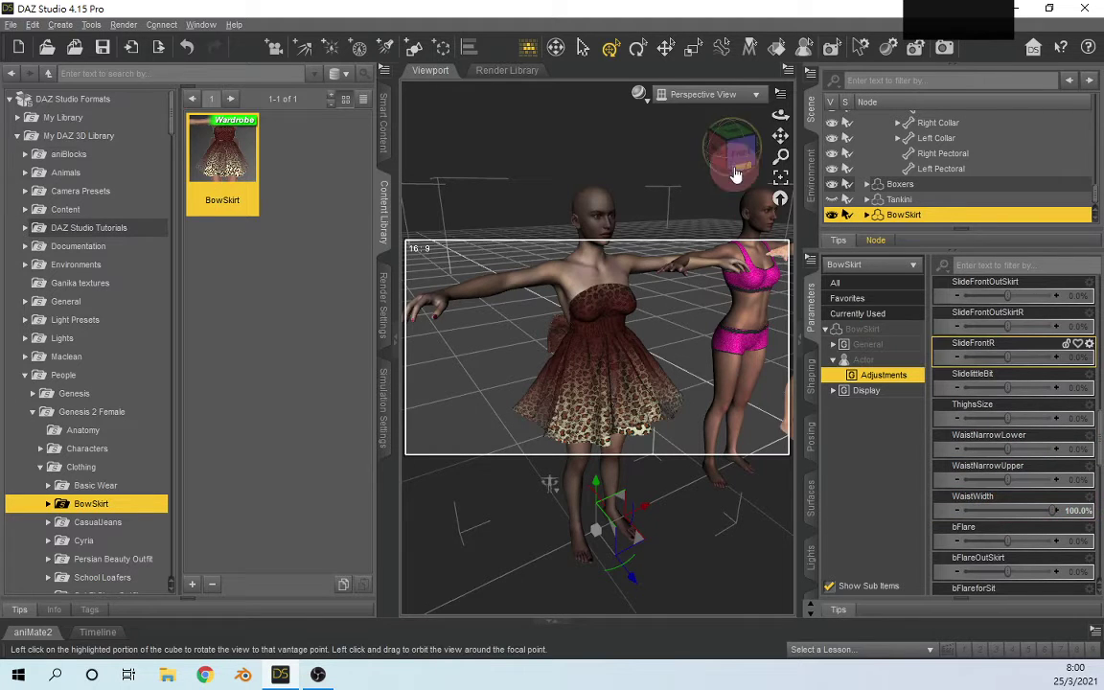
drag(727, 159, 734, 370)
Step: Set the BowSkirt's HipSize to -7.8% and GlutesSize to -9.6%
scroll(1009, 511, down, 8)
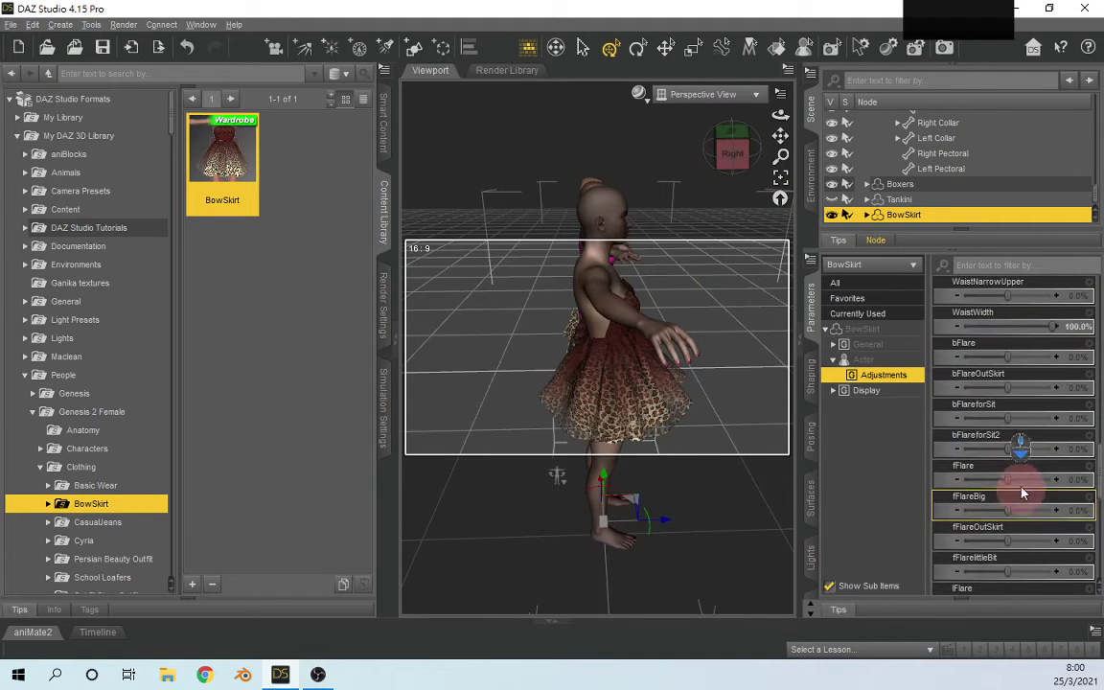
scroll(1026, 482, down, 7)
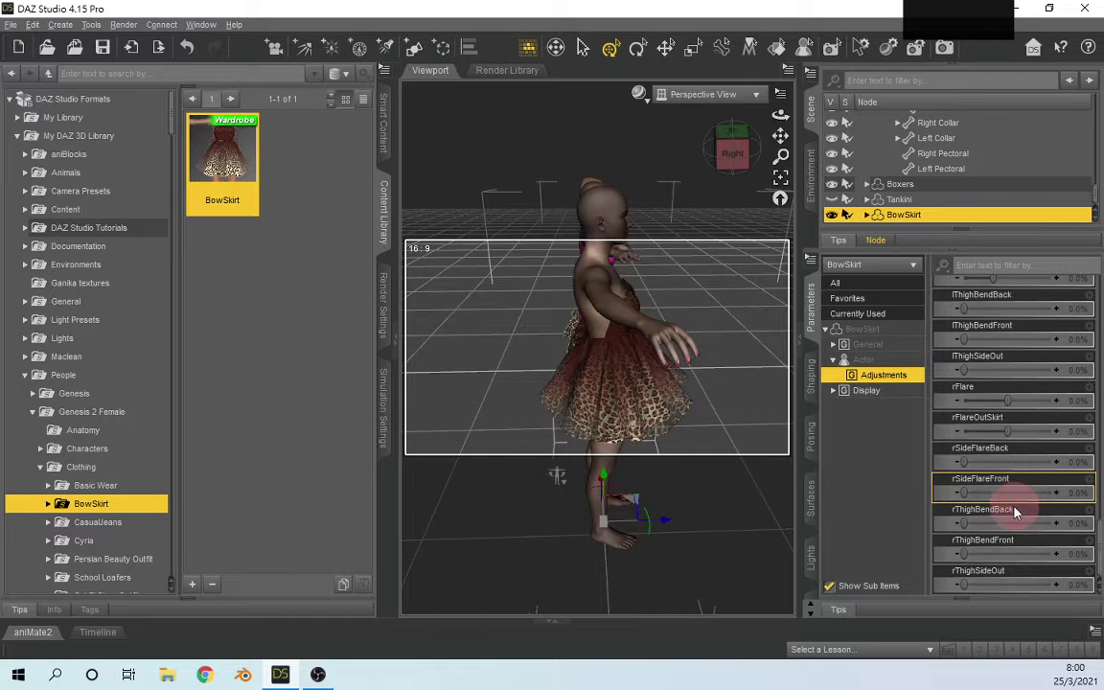
scroll(1014, 488, up, 14)
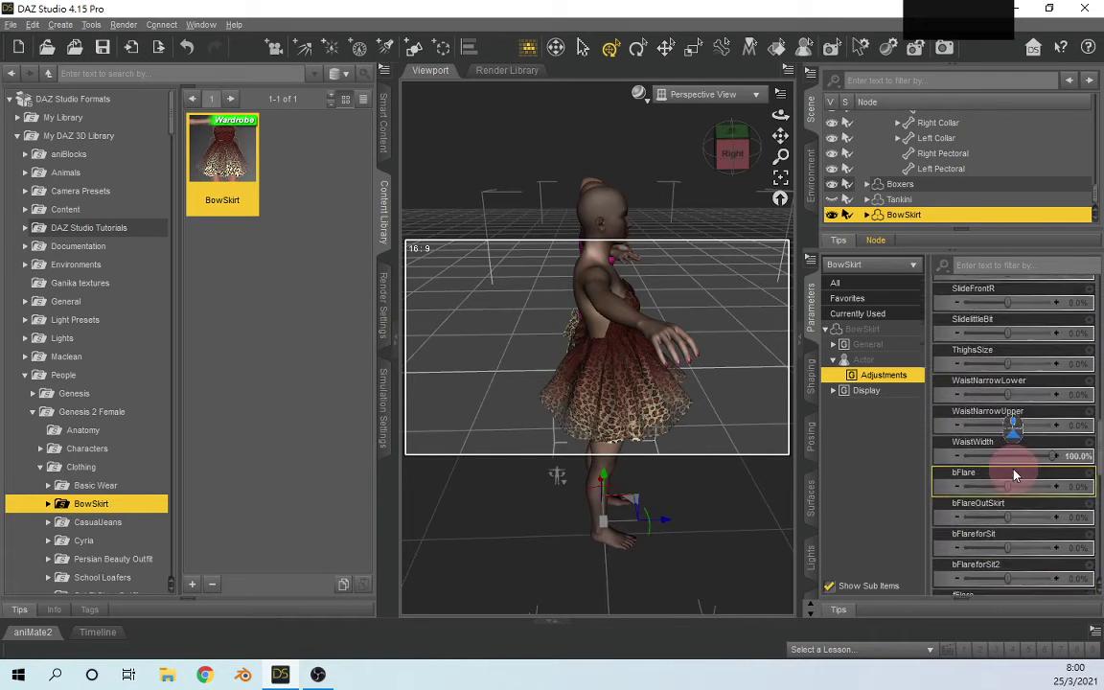
scroll(1015, 474, up, 6)
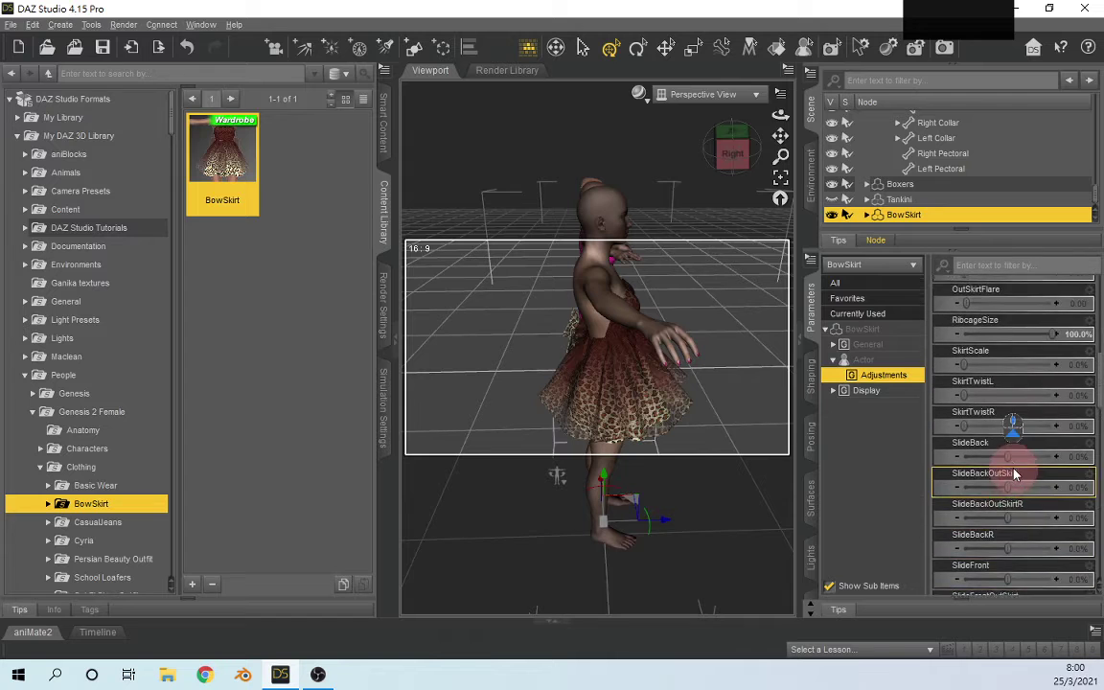
scroll(1013, 470, up, 3)
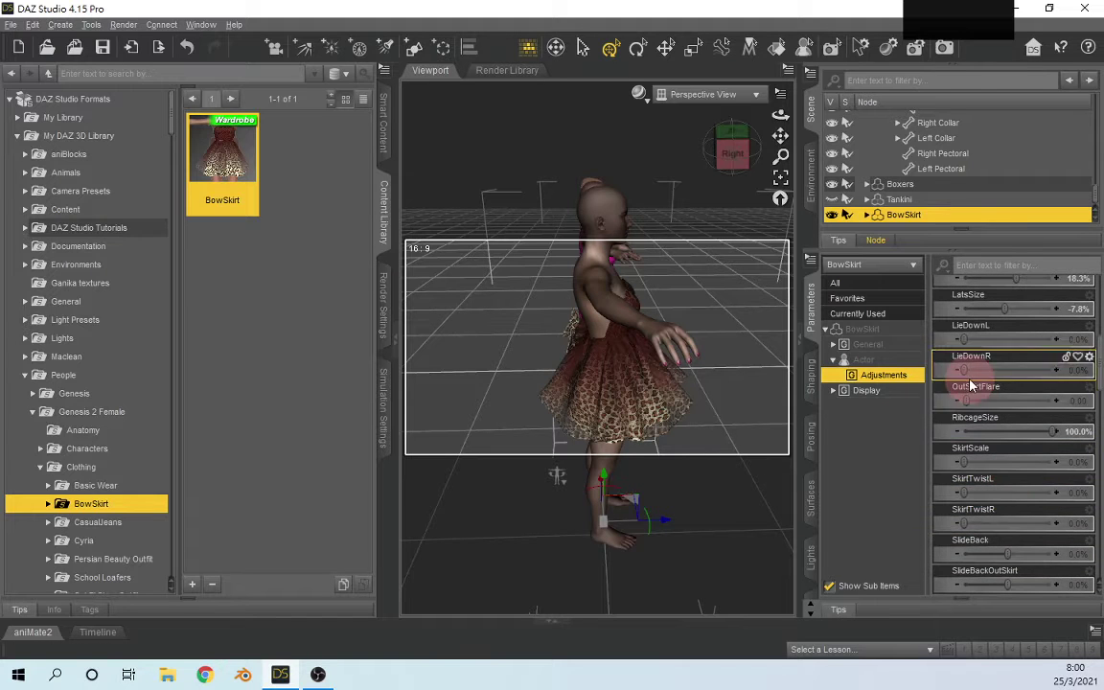
scroll(971, 383, up, 6)
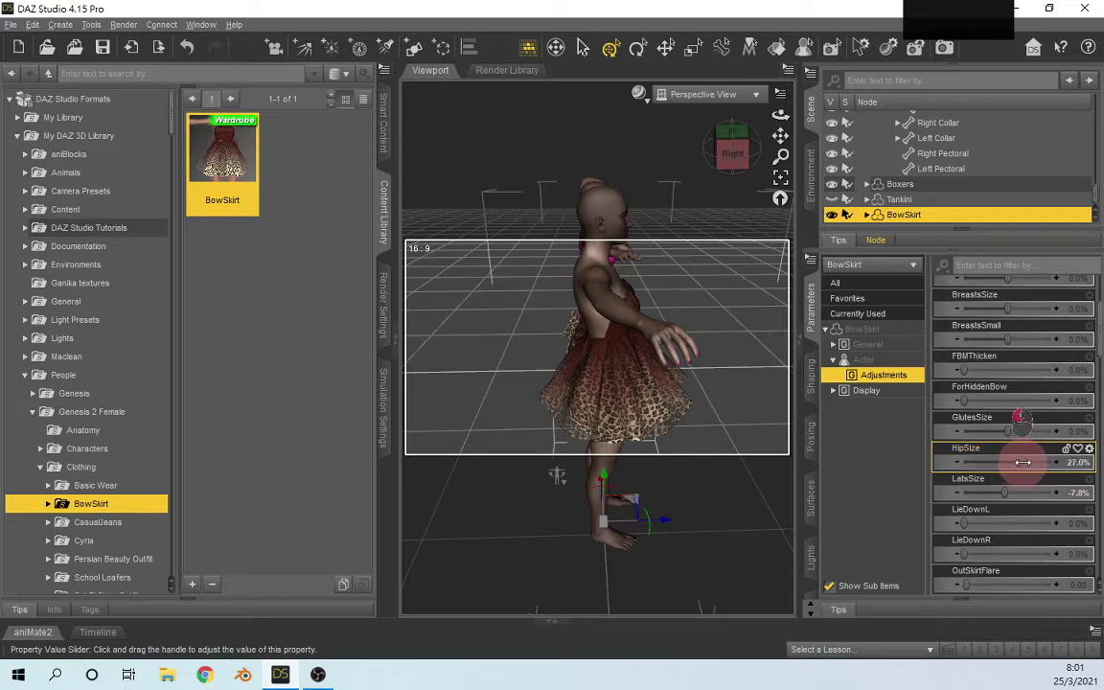
mouse_move(1023, 462)
mouse_down()
mouse_move(1069, 453)
mouse_move(1005, 453)
mouse_up()
scroll(1002, 423, down, 2)
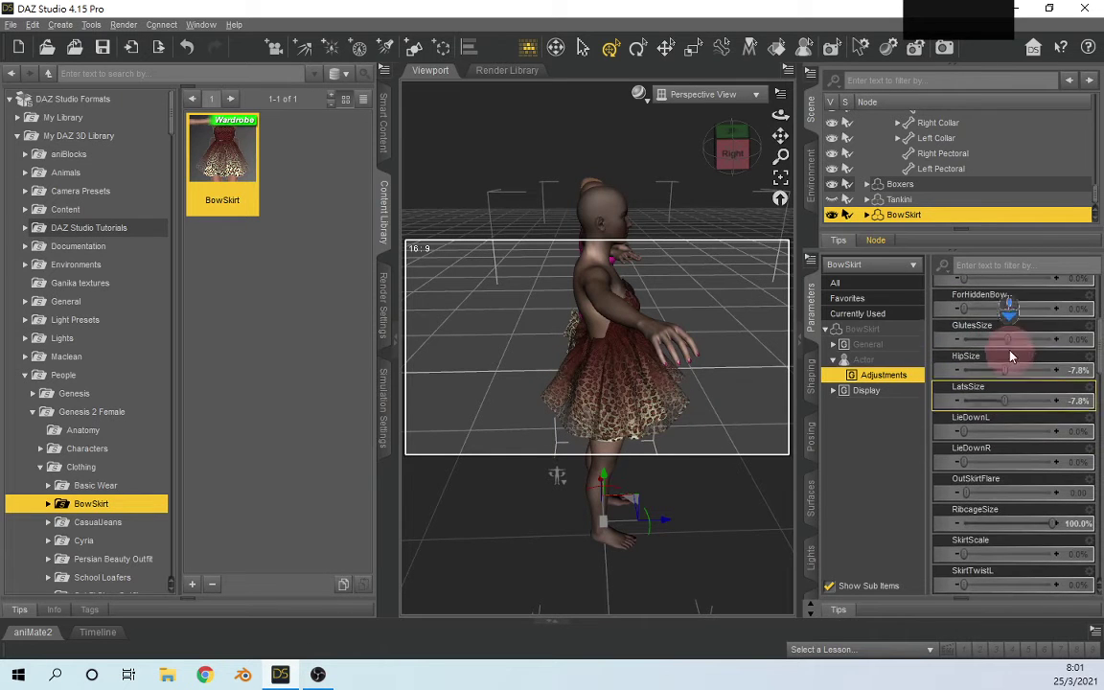
drag(1010, 339, 1018, 352)
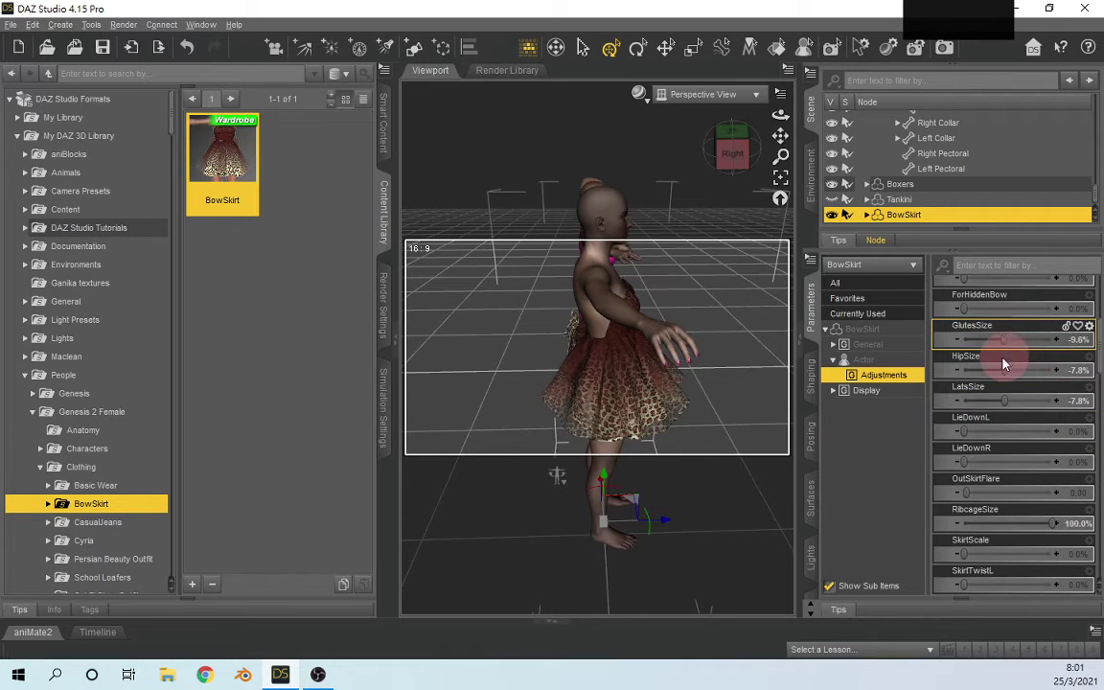
Step: Set the BowSkirt's FBMThicken to 53.9%, Ball to -23.5% and ADJBowR to about 41.7%
scroll(996, 419, up, 6)
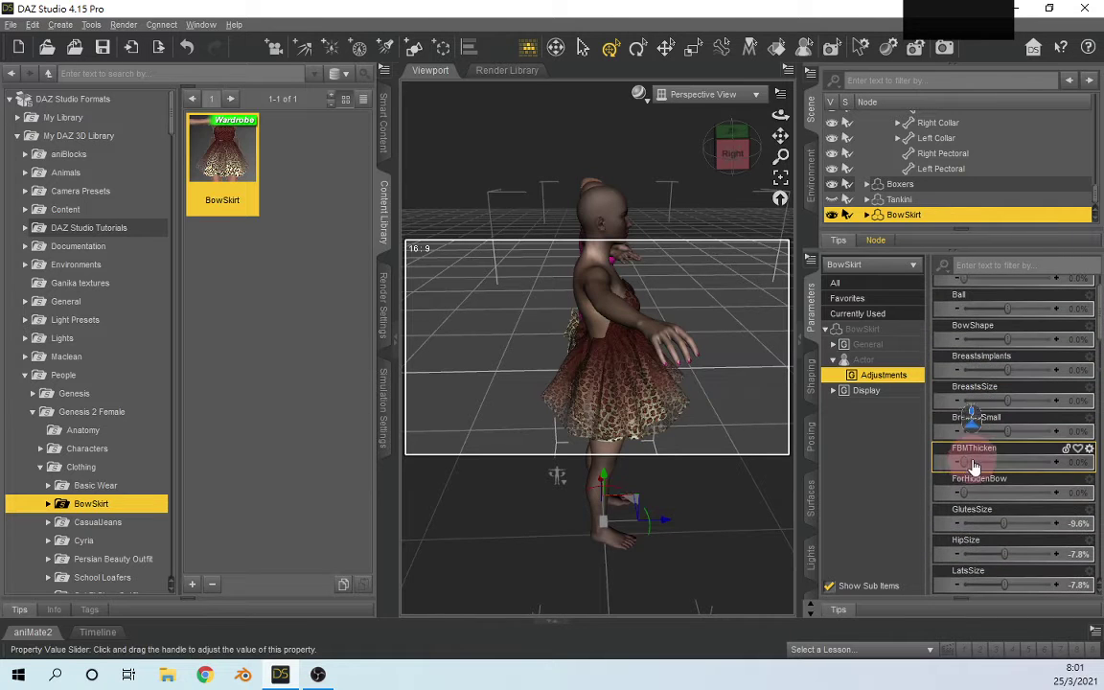
drag(963, 459, 1076, 448)
scroll(996, 357, up, 2)
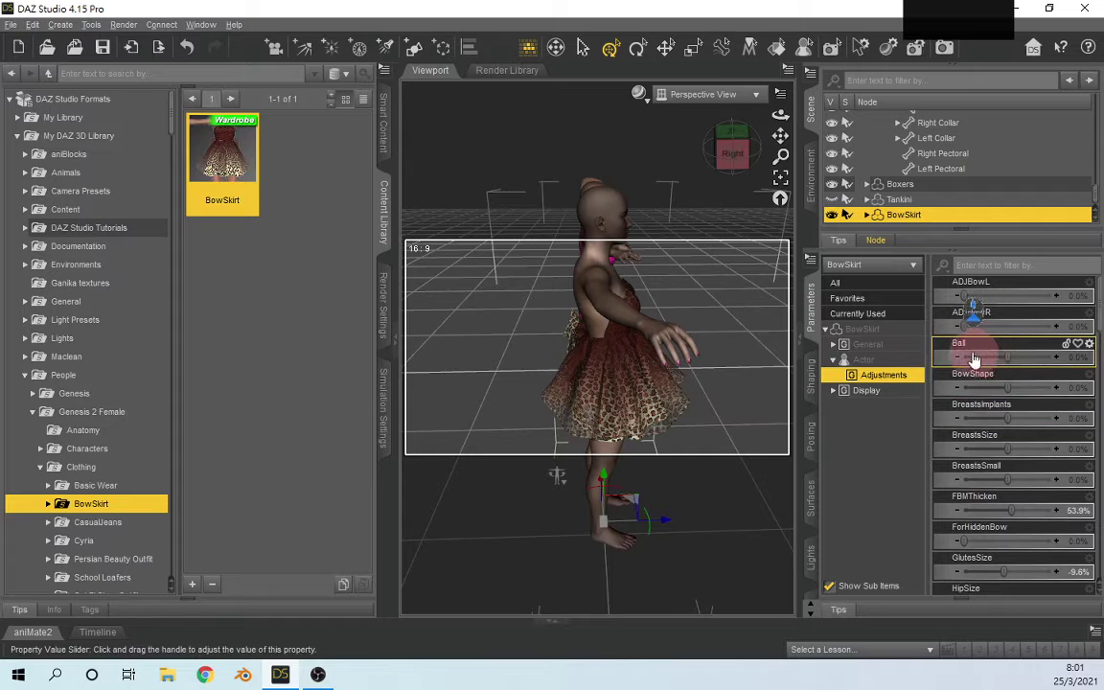
mouse_move(1007, 358)
mouse_down()
mouse_move(983, 360)
mouse_move(985, 332)
mouse_move(998, 337)
mouse_up()
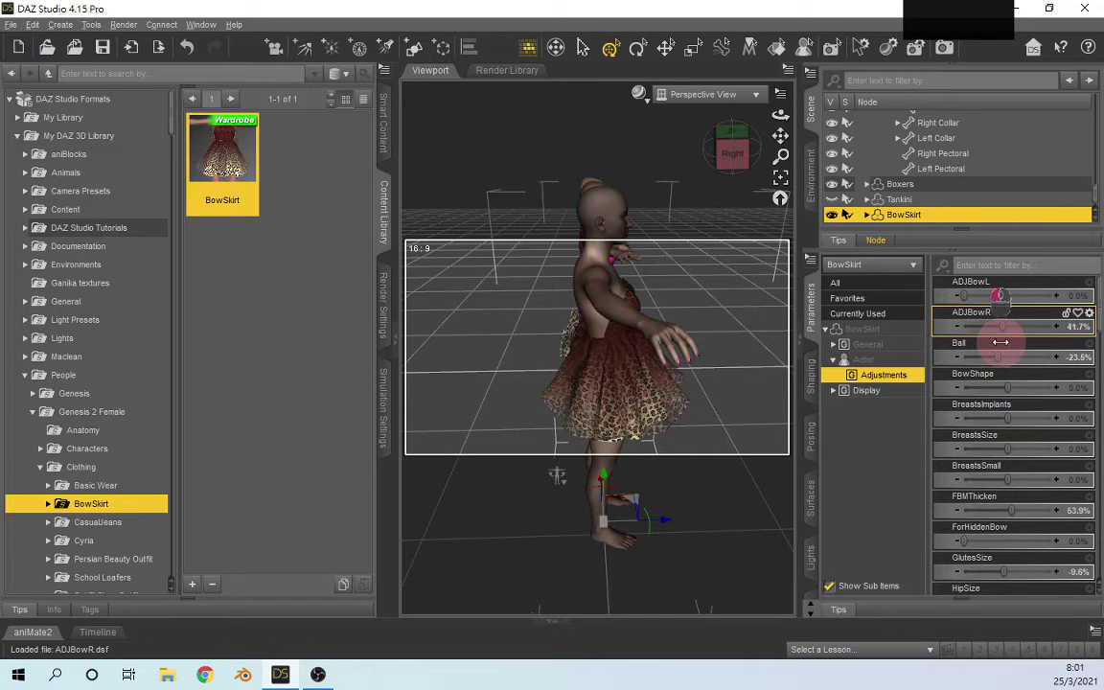
Step: Check the BowSkirt from the front and reduce its WaistWidth to 91.3%
scroll(1046, 426, down, 1)
scroll(1046, 426, down, 5)
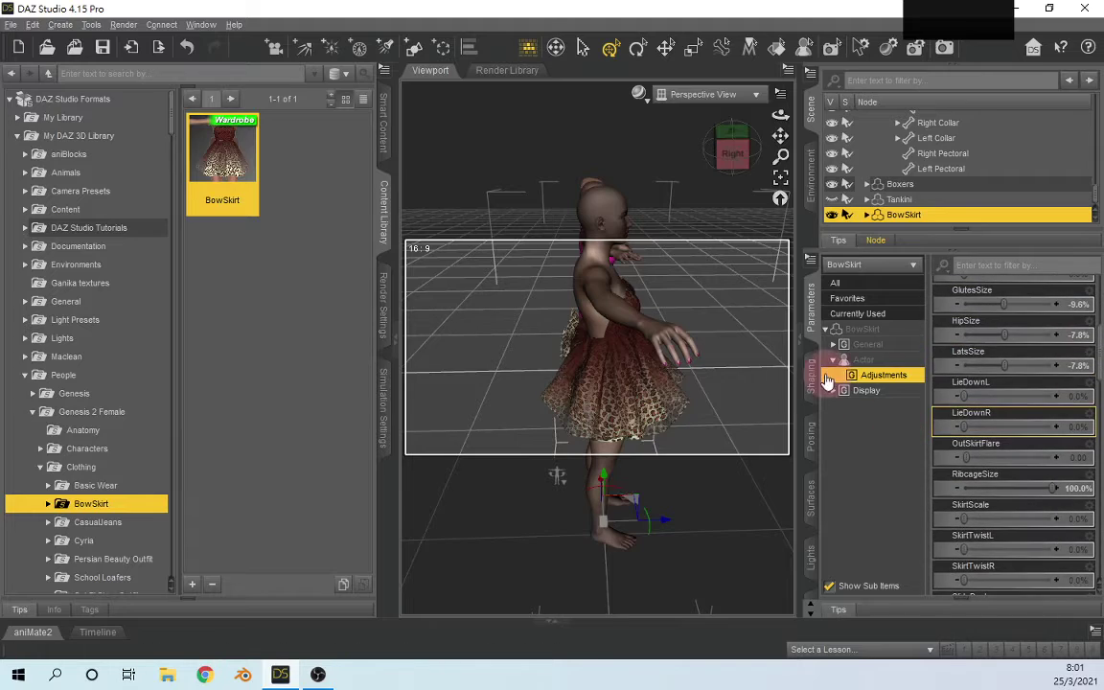
scroll(918, 397, down, 2)
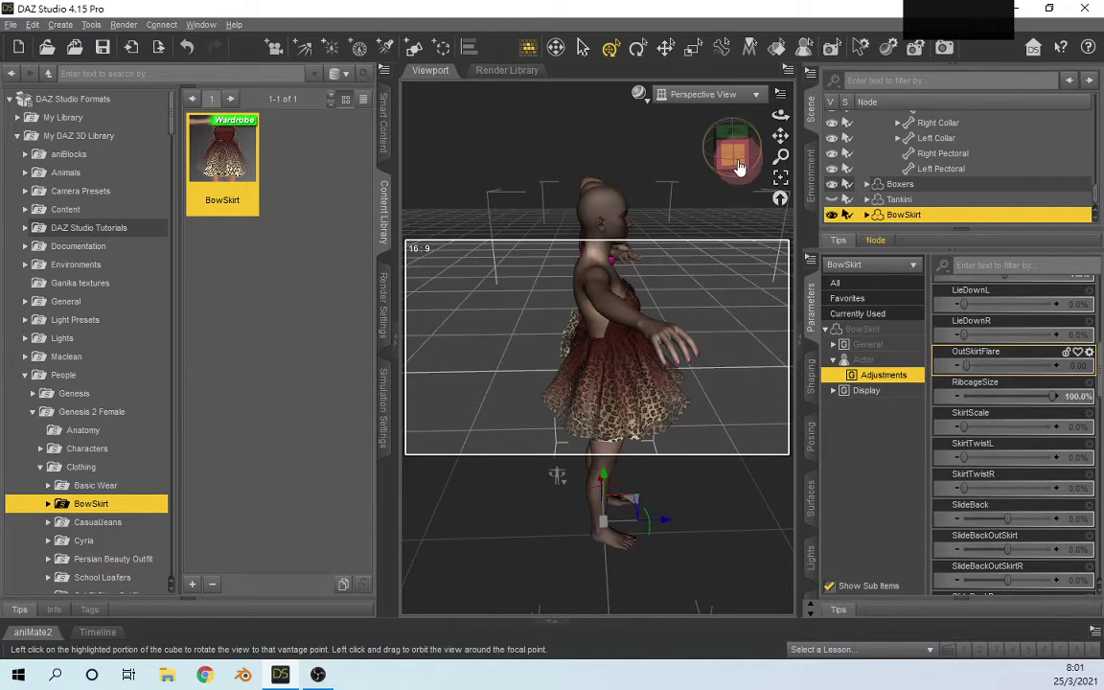
click(725, 117)
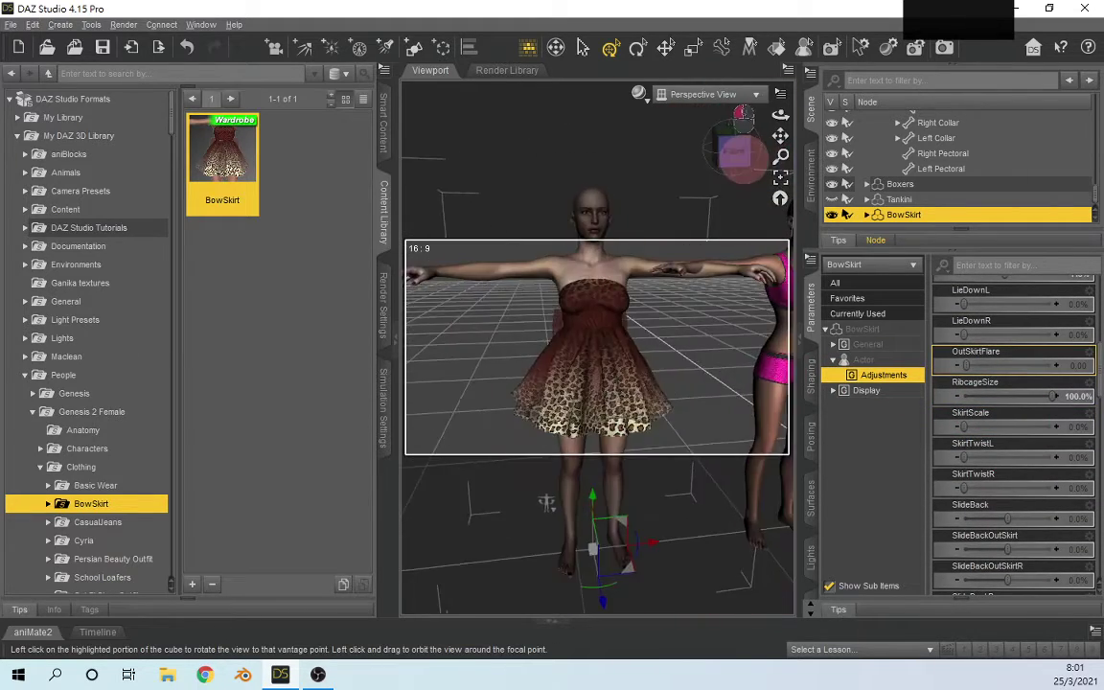
drag(736, 153, 723, 189)
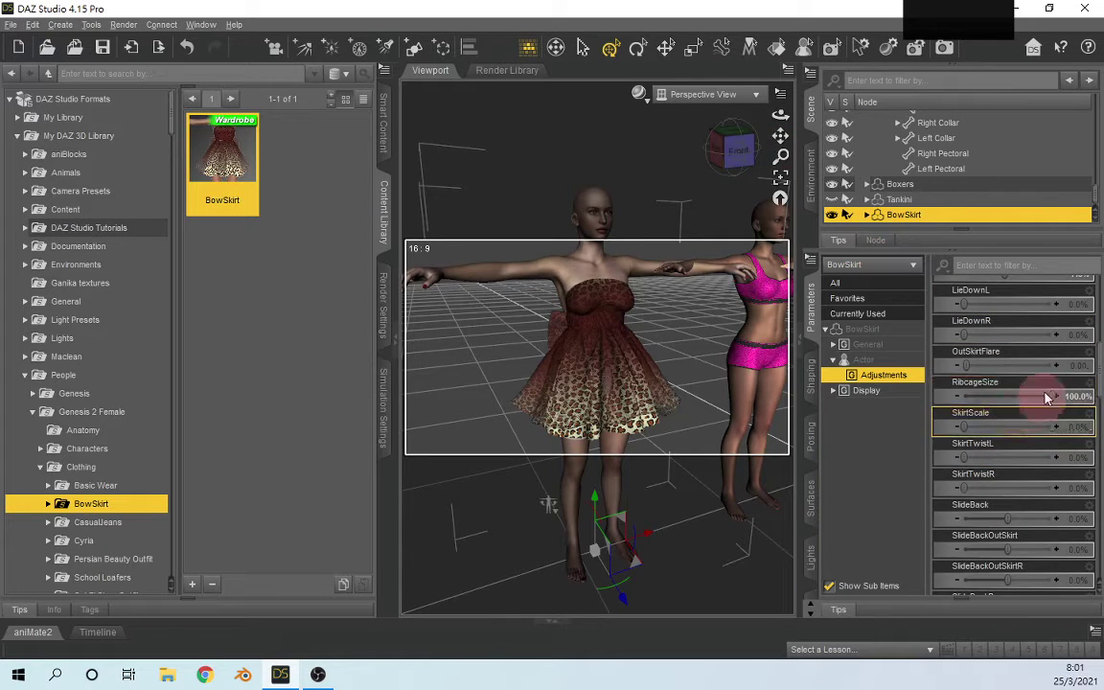
scroll(1025, 444, down, 8)
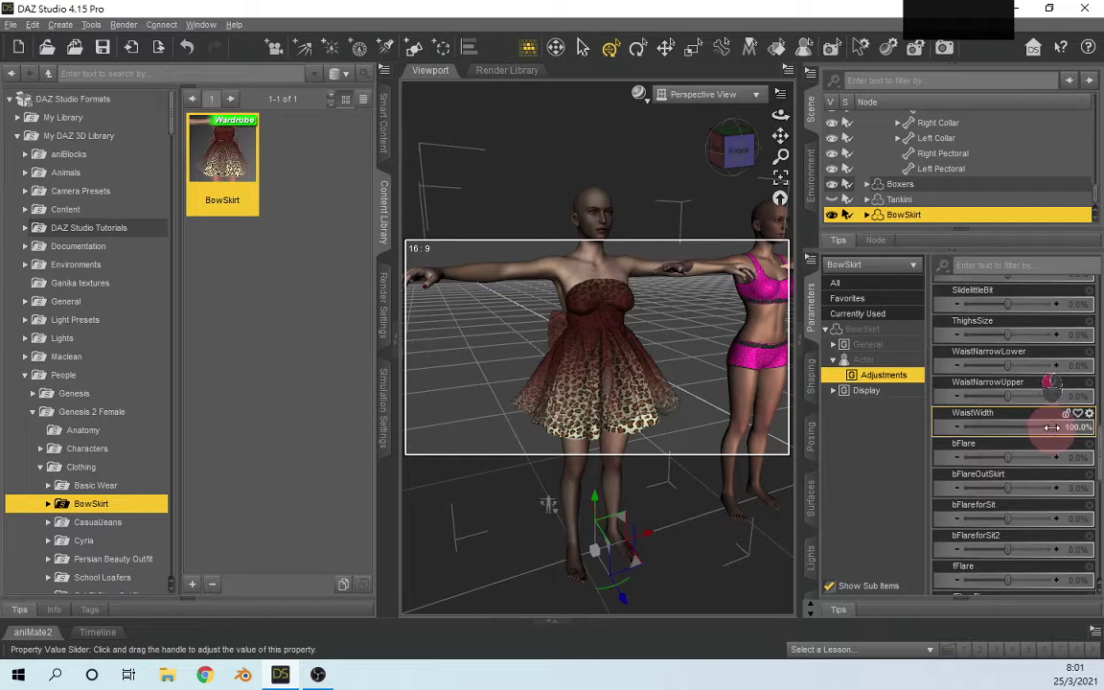
drag(1052, 428, 1005, 419)
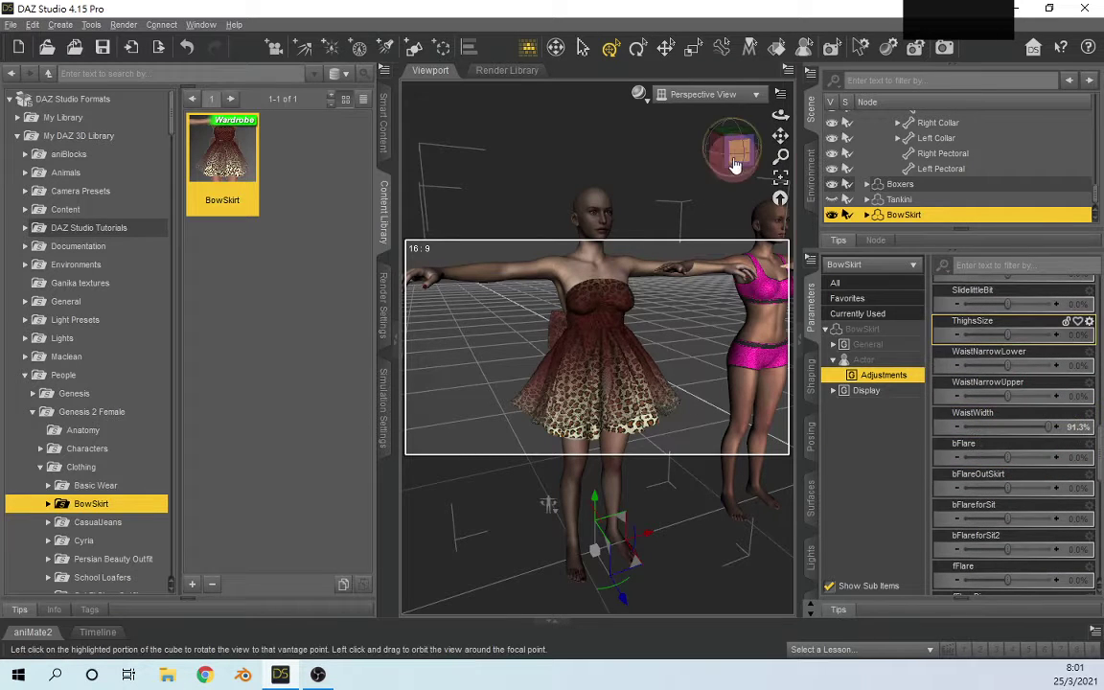
Step: Set the BowSkirt's WaistNarrowUpper and WaistNarrowLower to -100% and WaistWidth to 100%, checking the waist from the right side
mouse_move(735, 165)
mouse_down()
mouse_move(721, 153)
mouse_move(729, 165)
mouse_move(735, 154)
mouse_up()
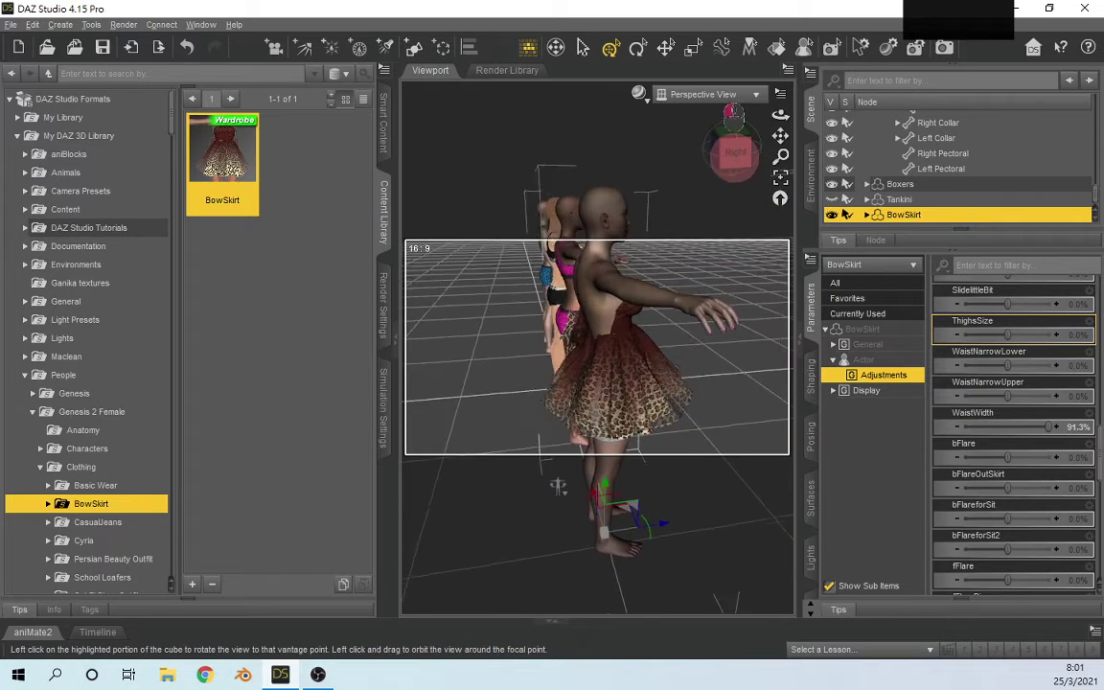
click(736, 155)
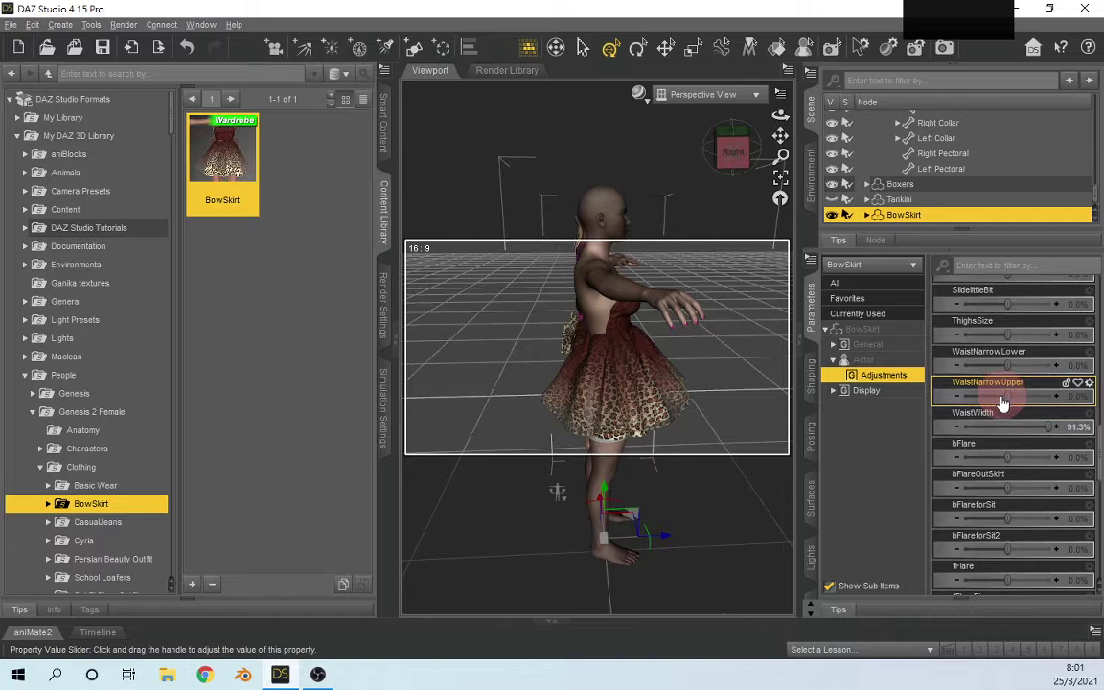
drag(1006, 396, 946, 368)
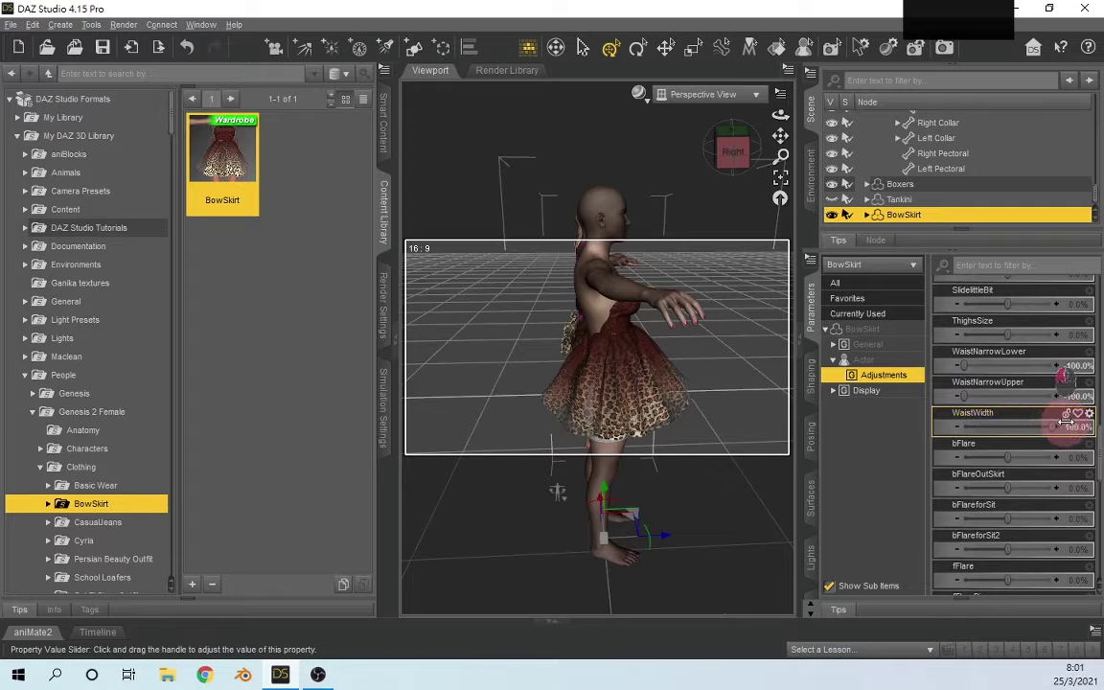
drag(1066, 423, 1075, 432)
click(717, 155)
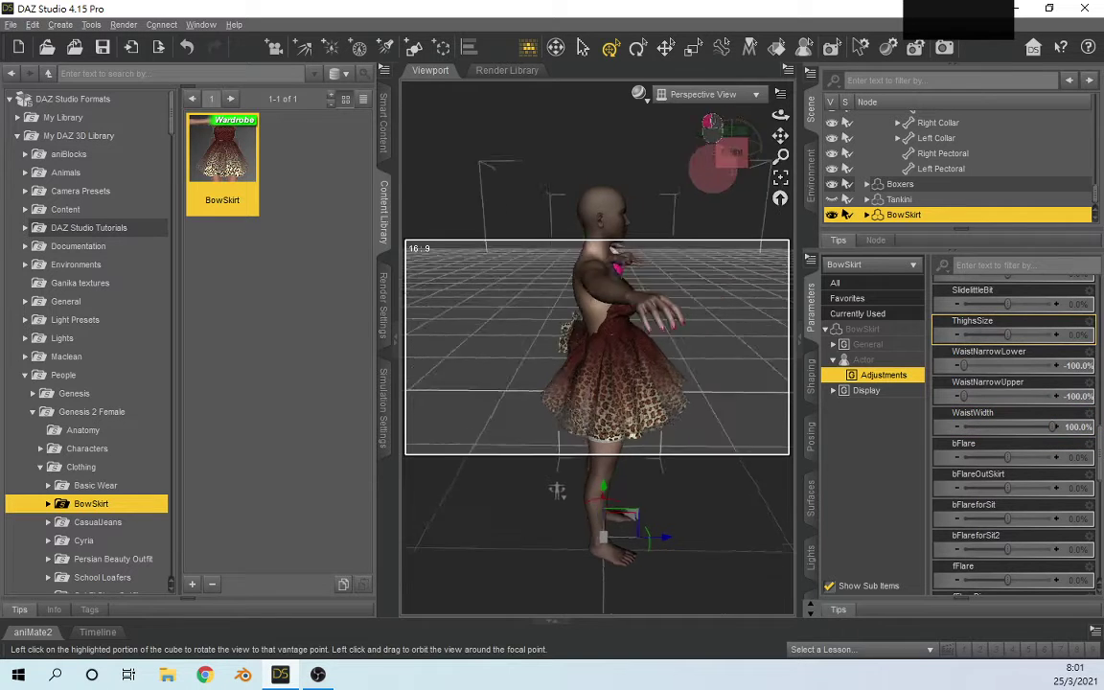
drag(733, 120, 731, 121)
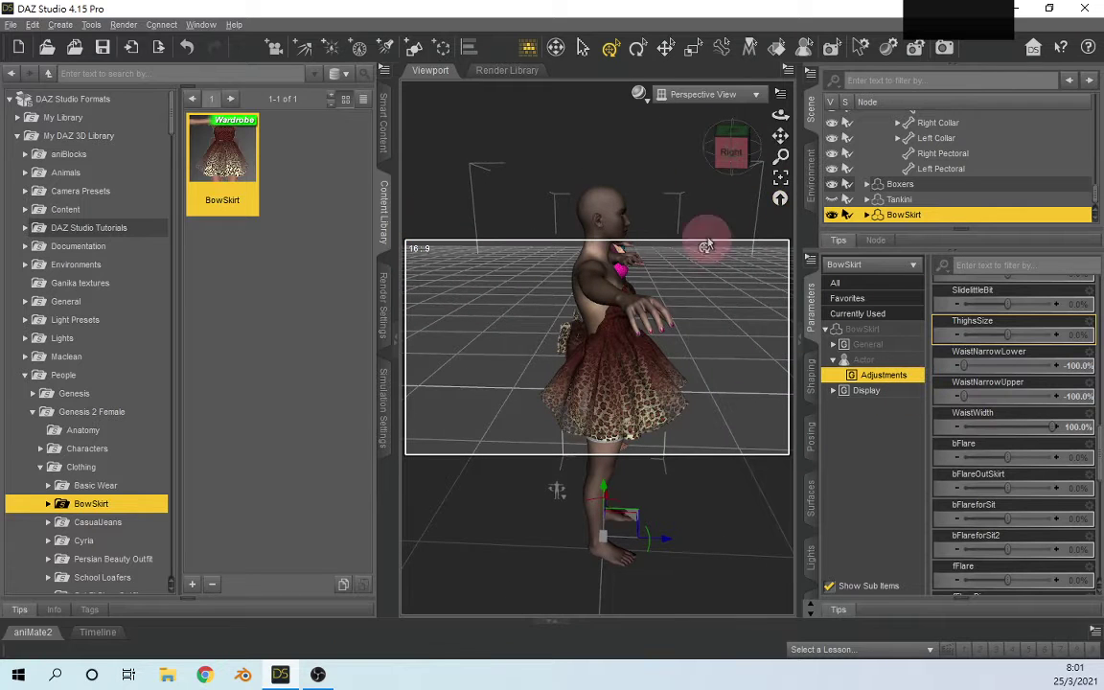
Step: Look at the parameter settings of the BowSkirt's WaistWidth, including its limits, and close them without changes
click(1087, 416)
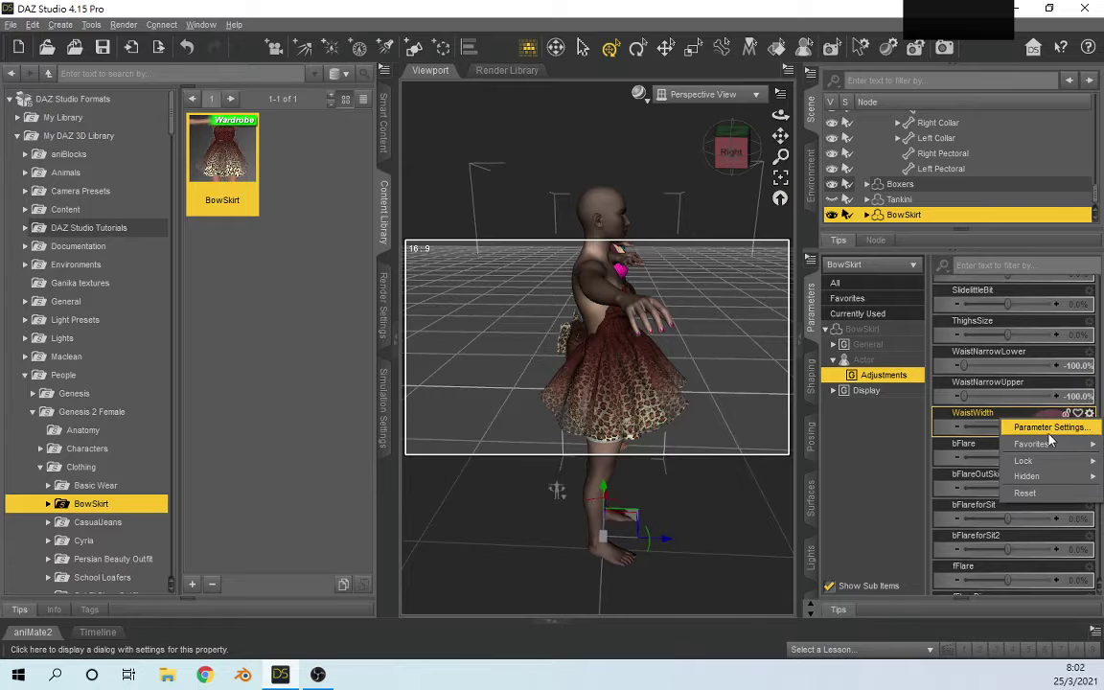
click(1048, 433)
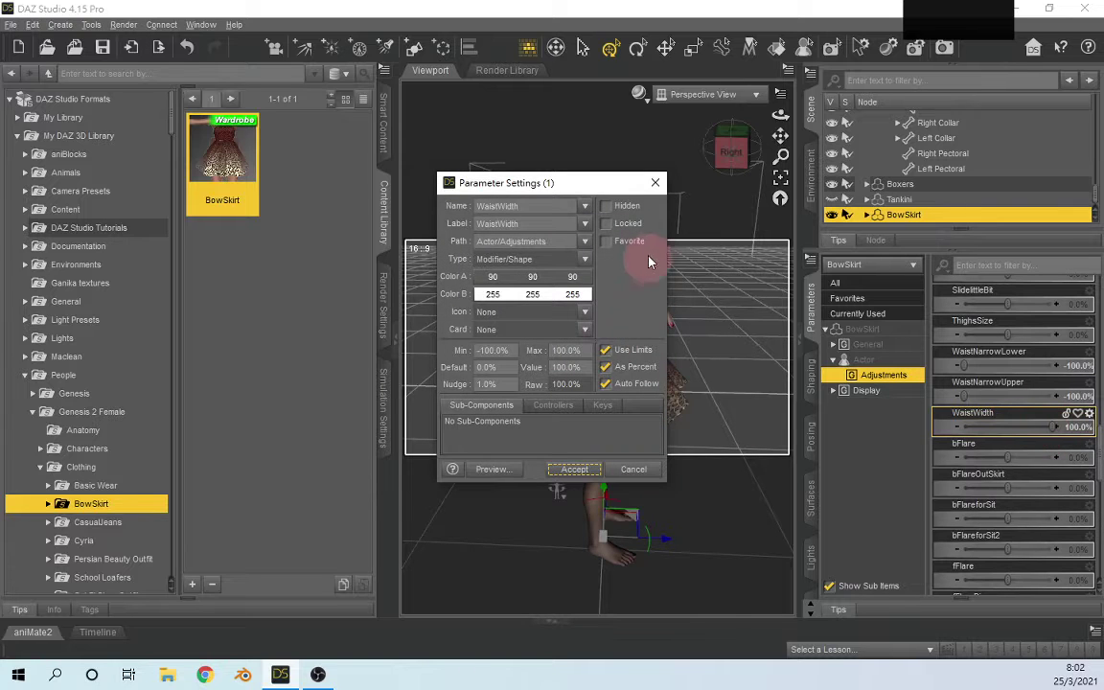
click(656, 184)
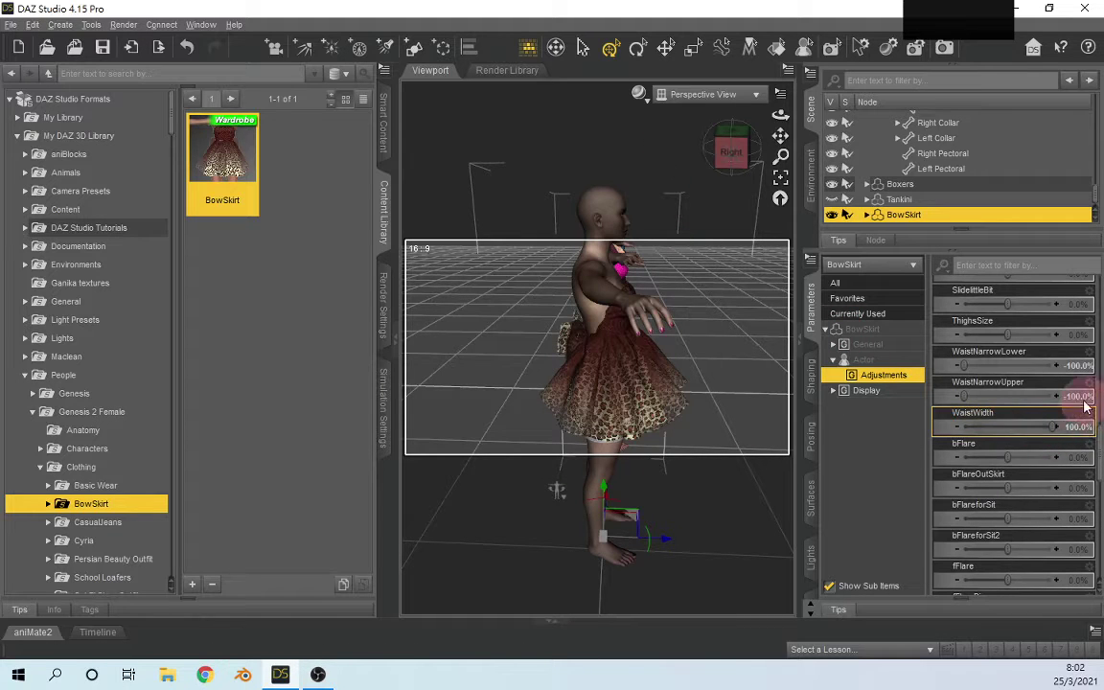
Step: Turn off the limits in the parameter settings of the BowSkirt's WaistWidth and accept the change
click(961, 444)
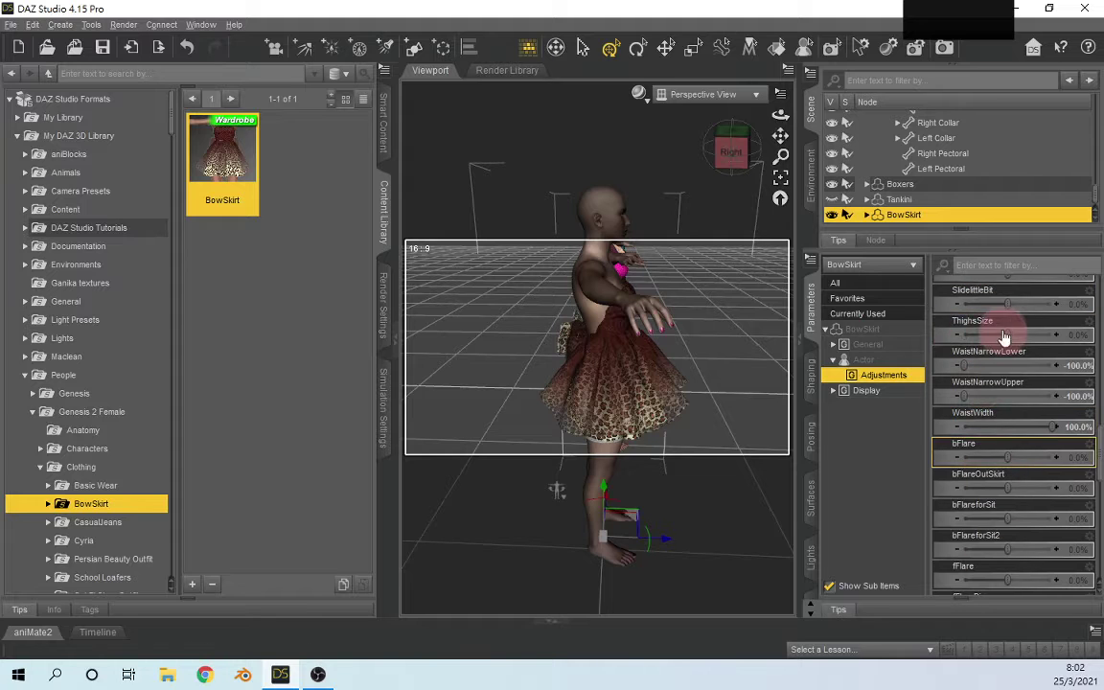
click(1090, 416)
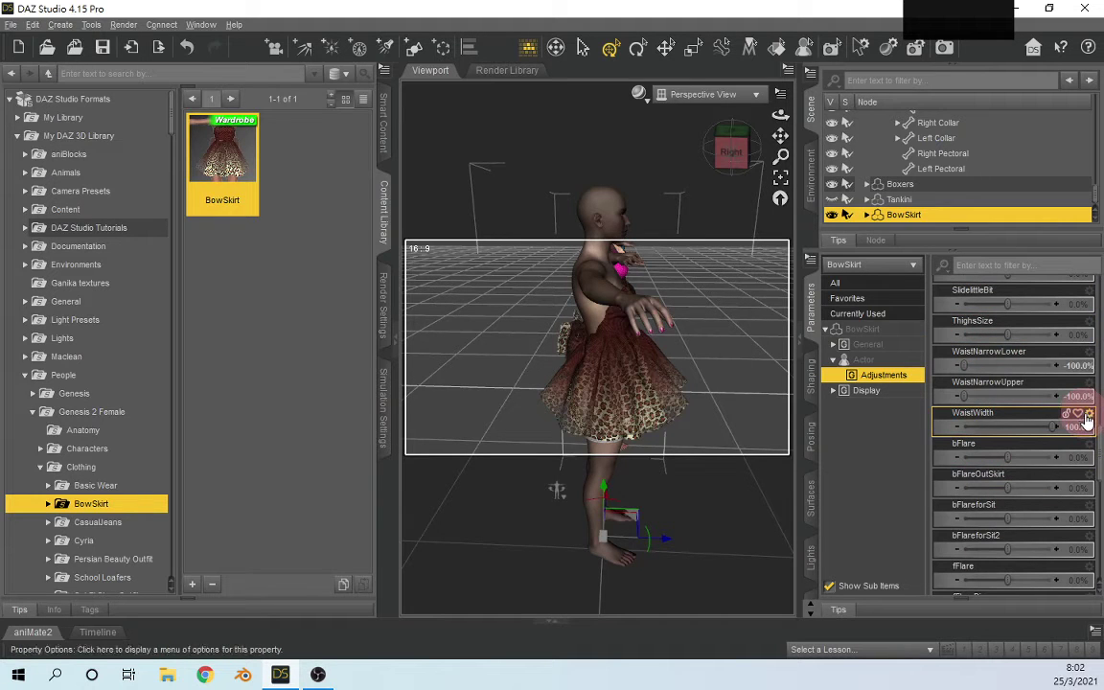
click(1088, 416)
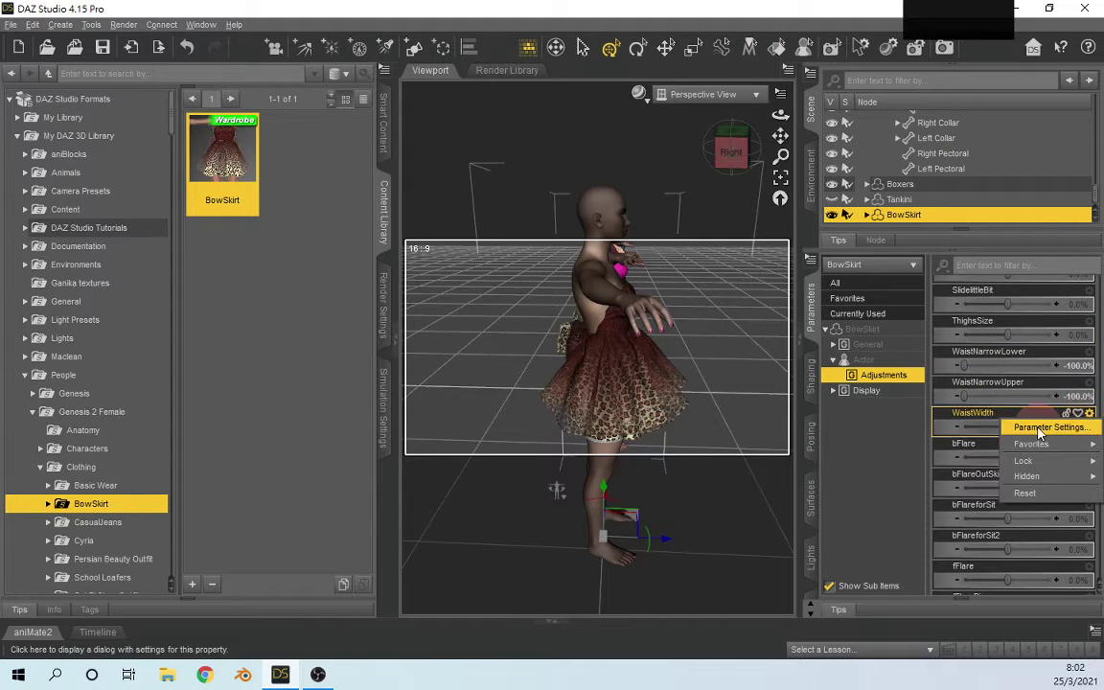
click(1045, 427)
click(642, 370)
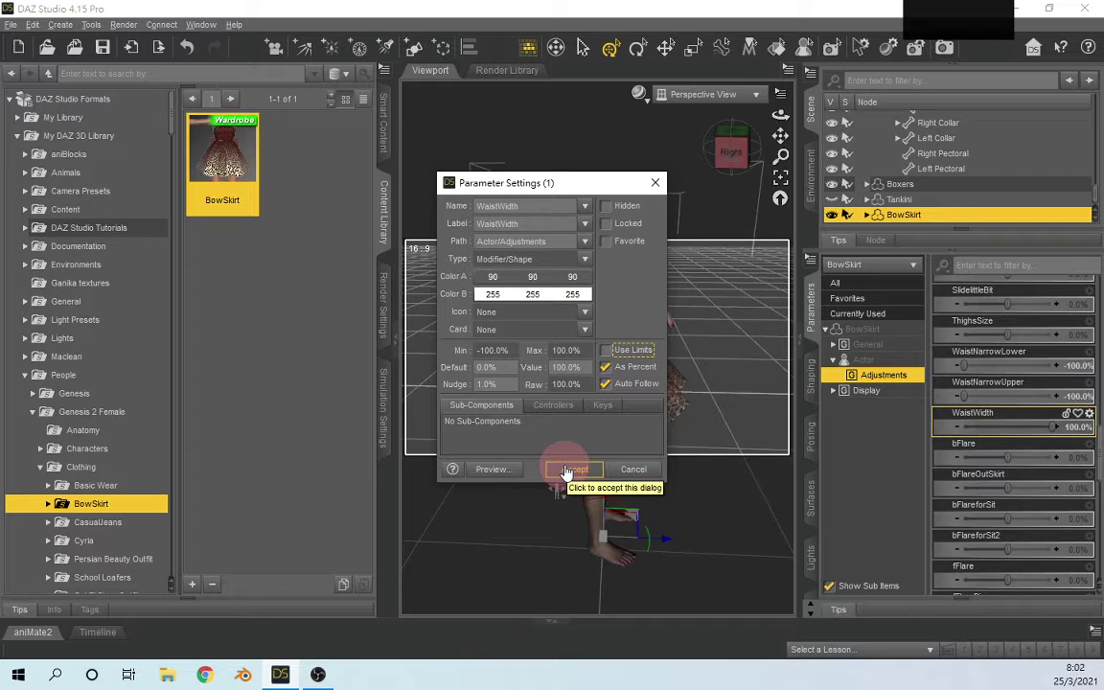
click(571, 469)
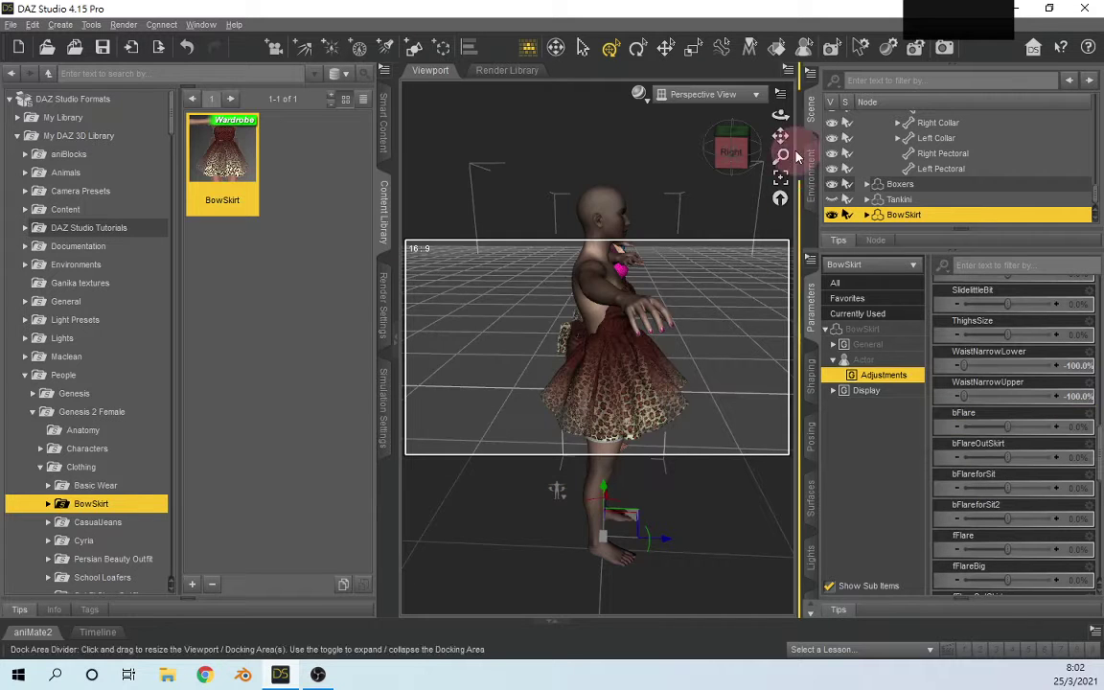
Step: Set the BowSkirt's WaistWidth to 182.4% and check the fit up close from the front
drag(721, 144, 878, 251)
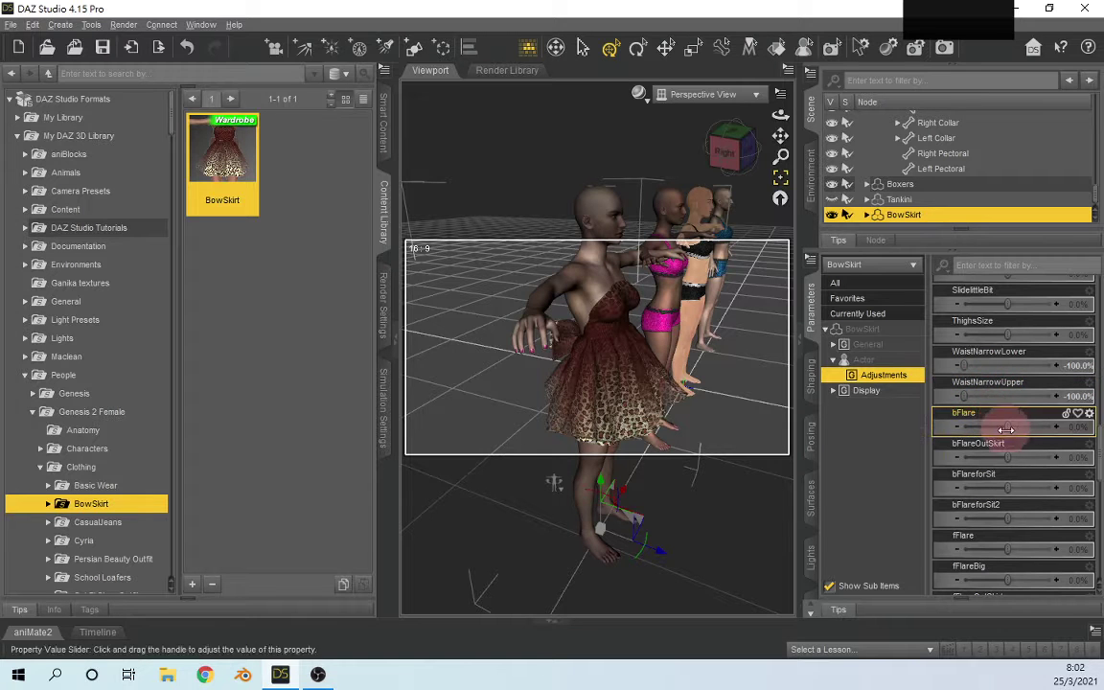
scroll(1011, 412, down, 10)
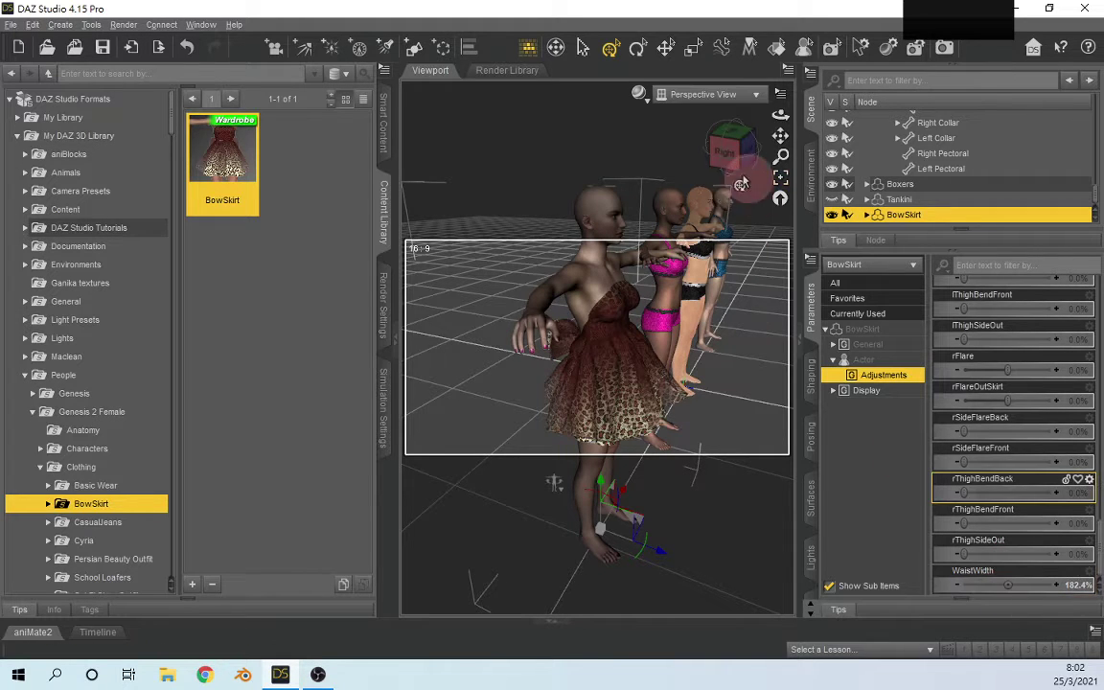
drag(698, 111, 711, 143)
drag(543, 346, 665, 372)
scroll(665, 372, up, 5)
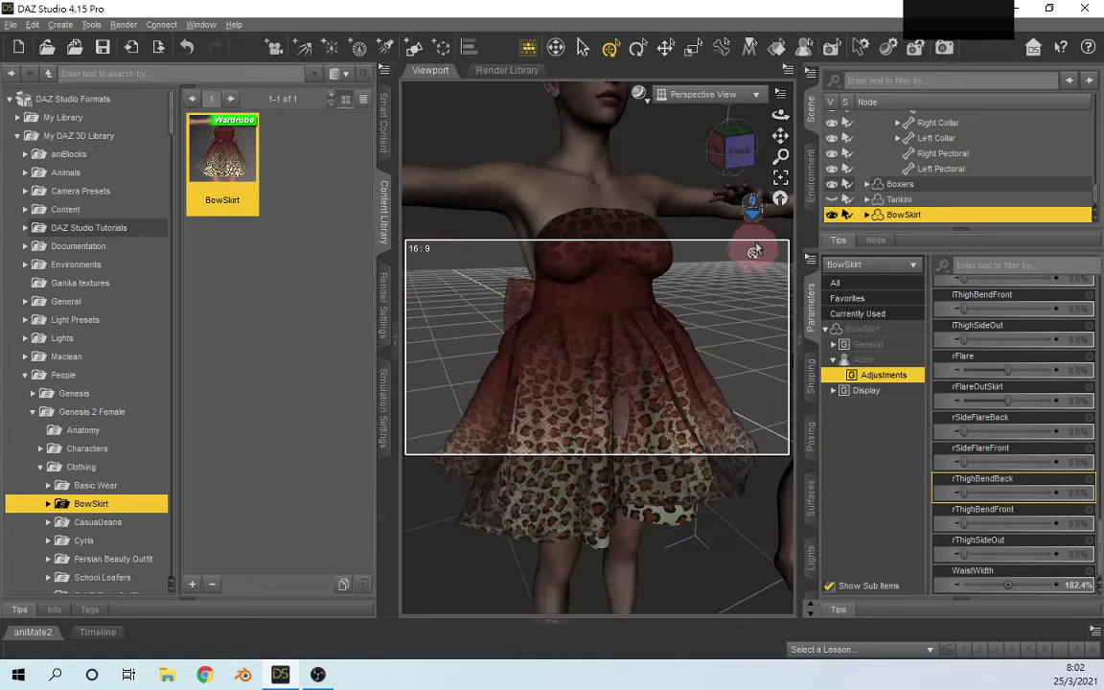
mouse_move(780, 136)
mouse_down()
mouse_move(781, 120)
mouse_move(780, 163)
mouse_move(780, 108)
mouse_move(780, 120)
mouse_up()
scroll(672, 259, down, 5)
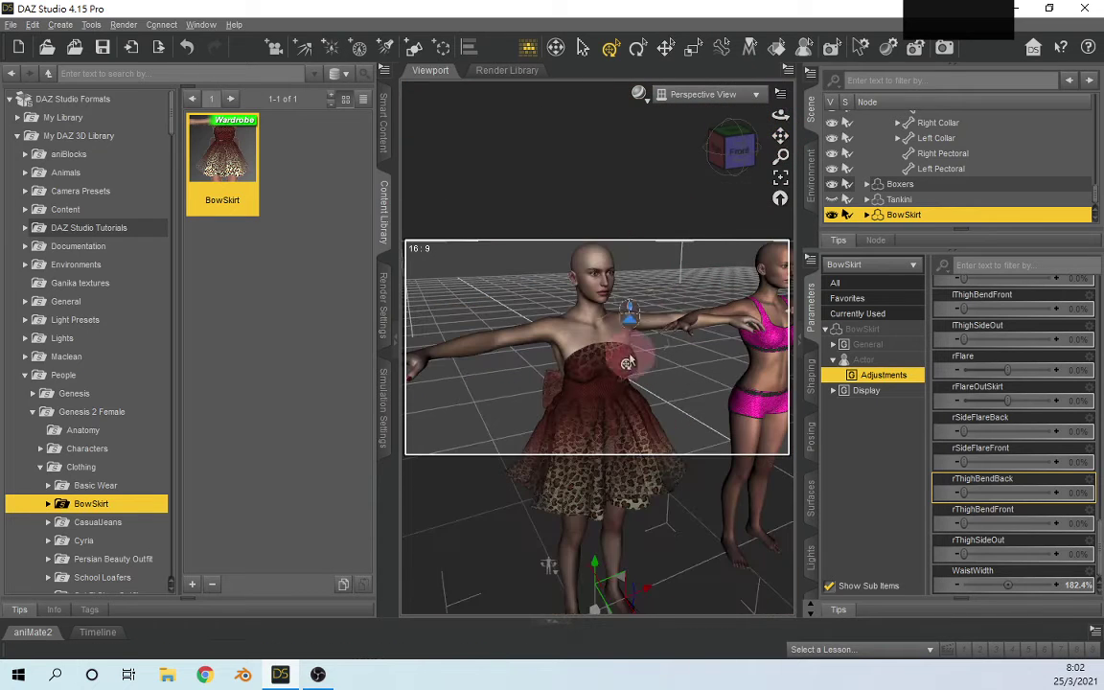
Step: Preview the BowSkirt in the NVIDIA Iray draw style in an enlarged viewport, checking it from the right side and at an angle
click(642, 99)
click(645, 300)
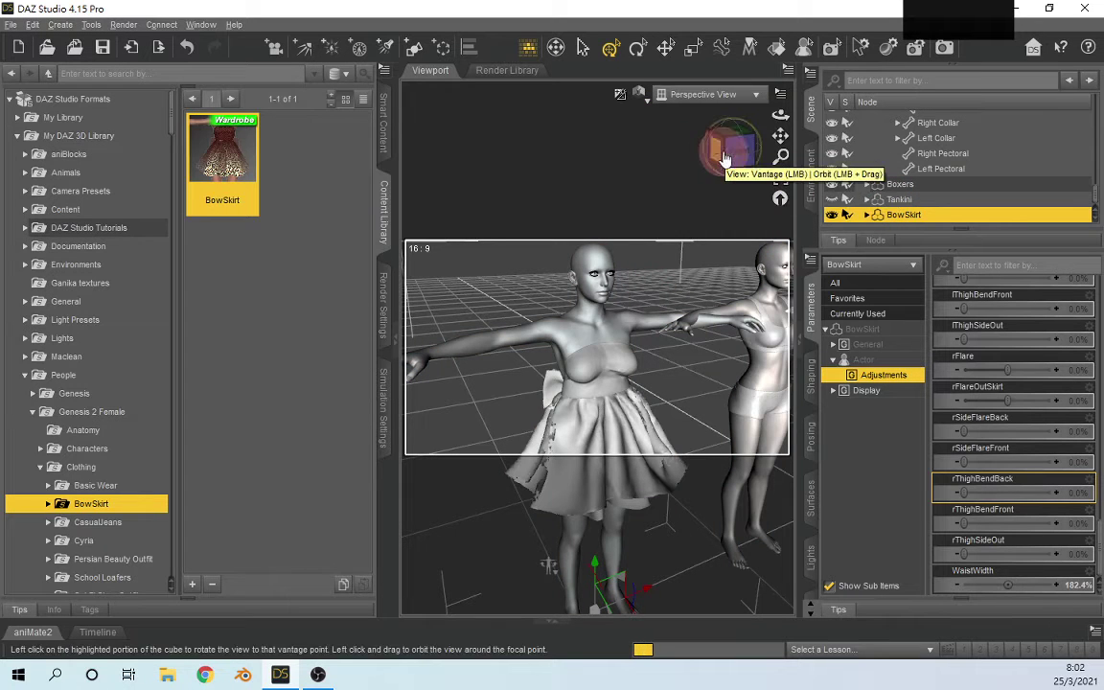
click(391, 345)
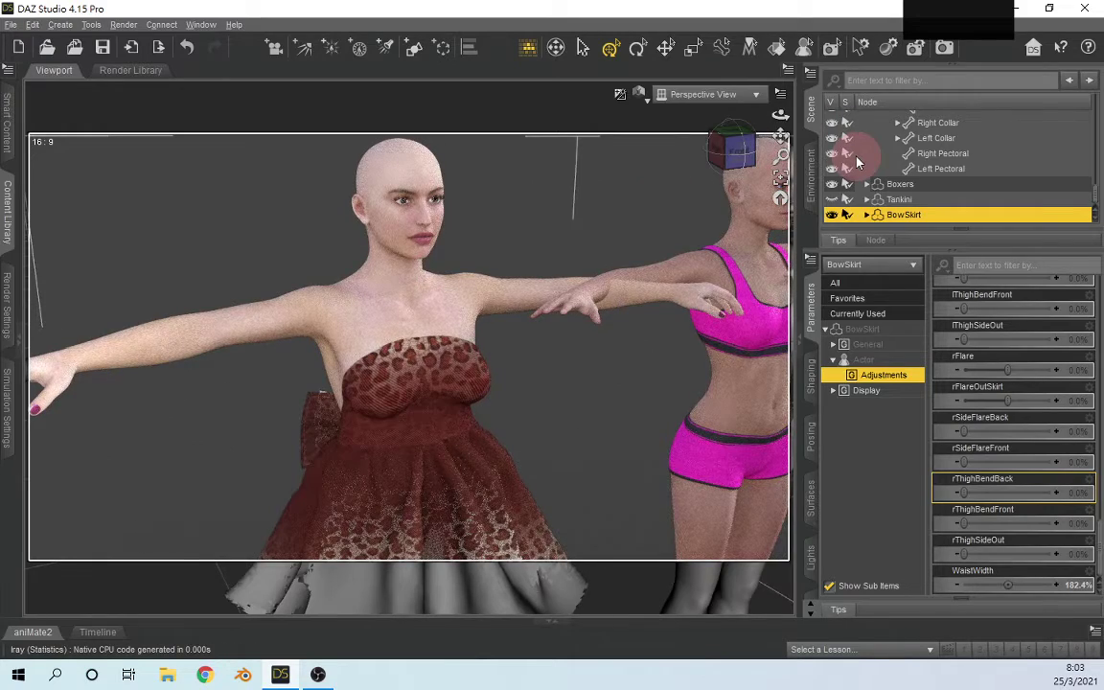
mouse_move(730, 144)
mouse_down()
mouse_move(734, 161)
mouse_move(733, 146)
mouse_up()
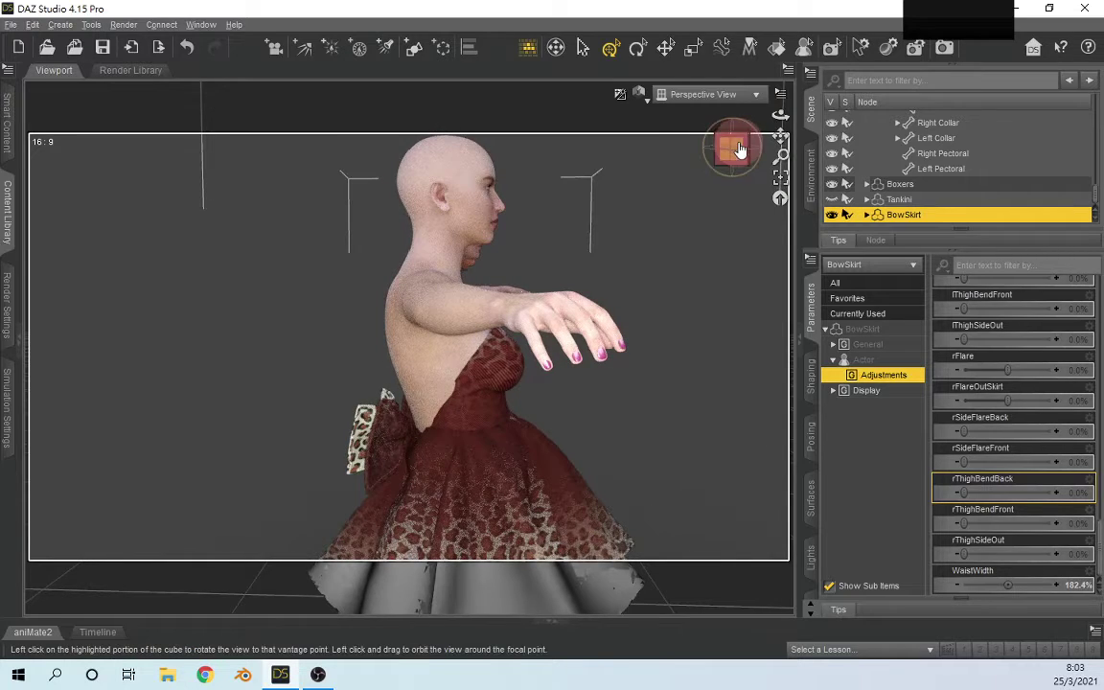
drag(730, 144, 635, 132)
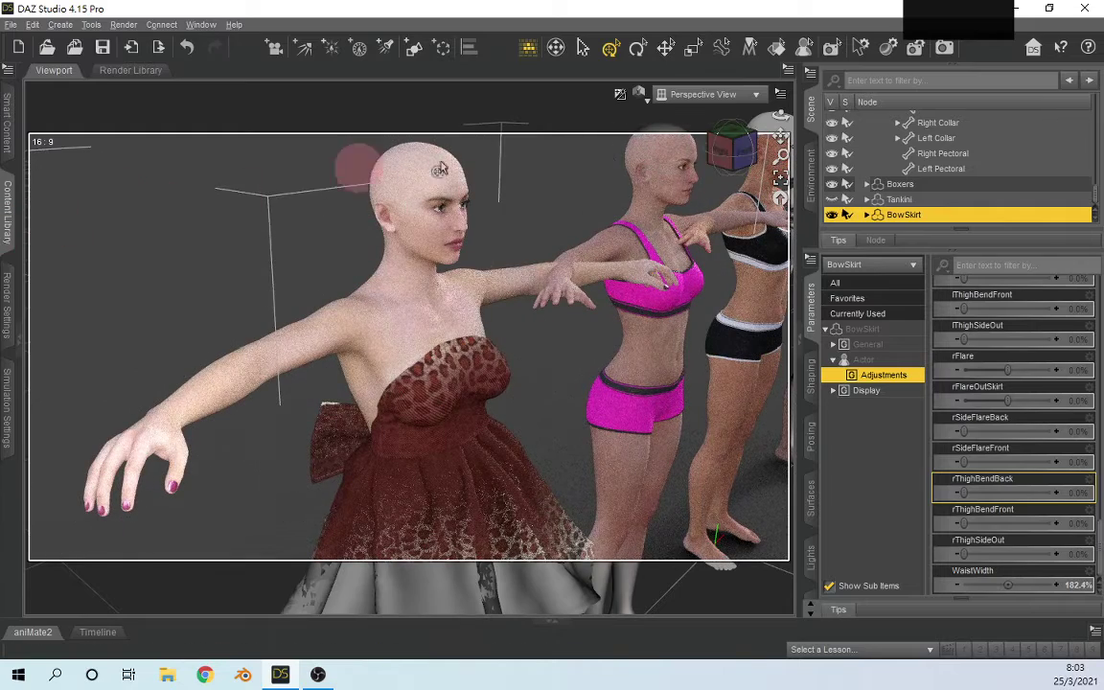
Step: Return the viewport to the Texture Shaded draw style and view the figures from the front
click(637, 98)
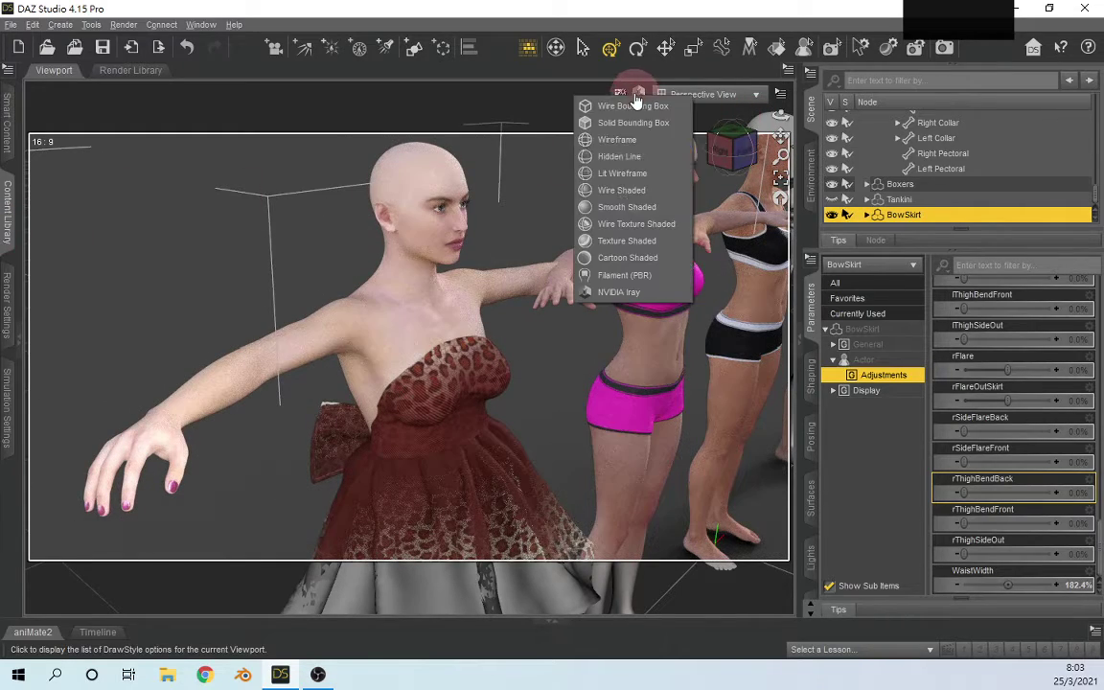
click(606, 241)
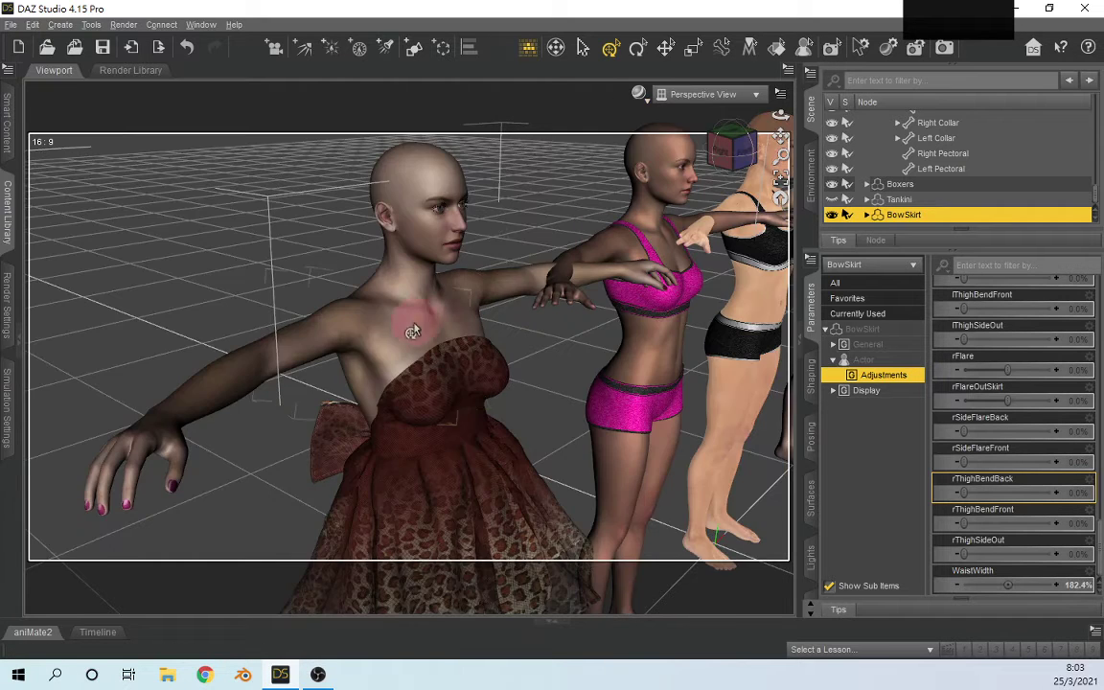
scroll(441, 376, down, 6)
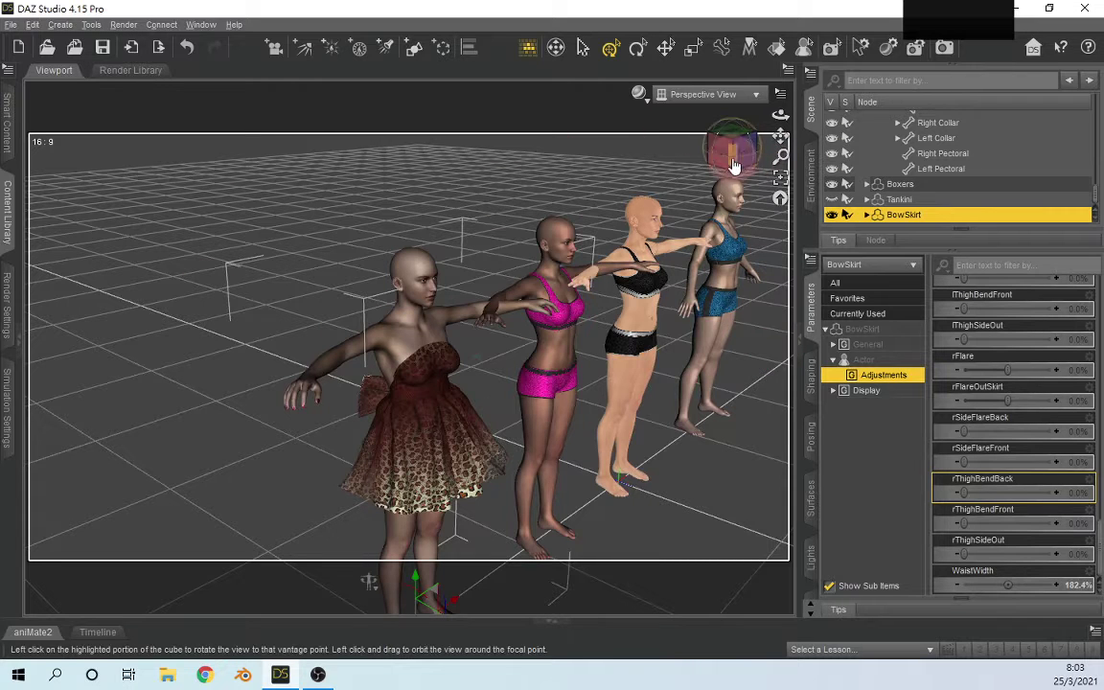
click(732, 165)
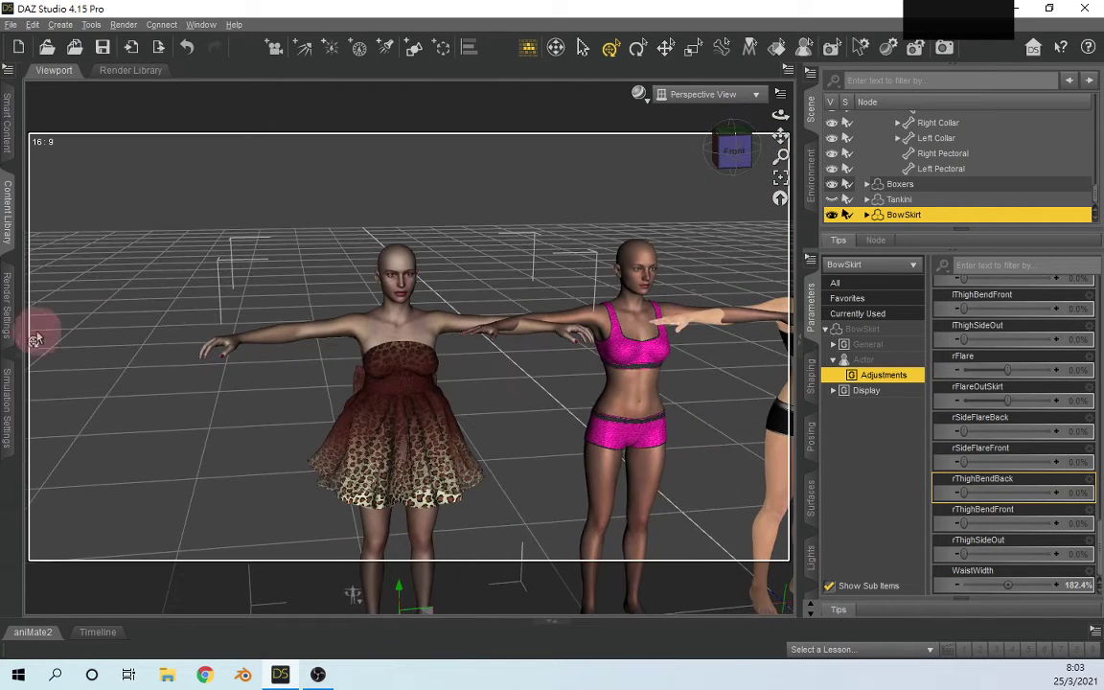
Step: Bring back the content library, show the Tankini and delete the BowSkirt from the scene
click(13, 344)
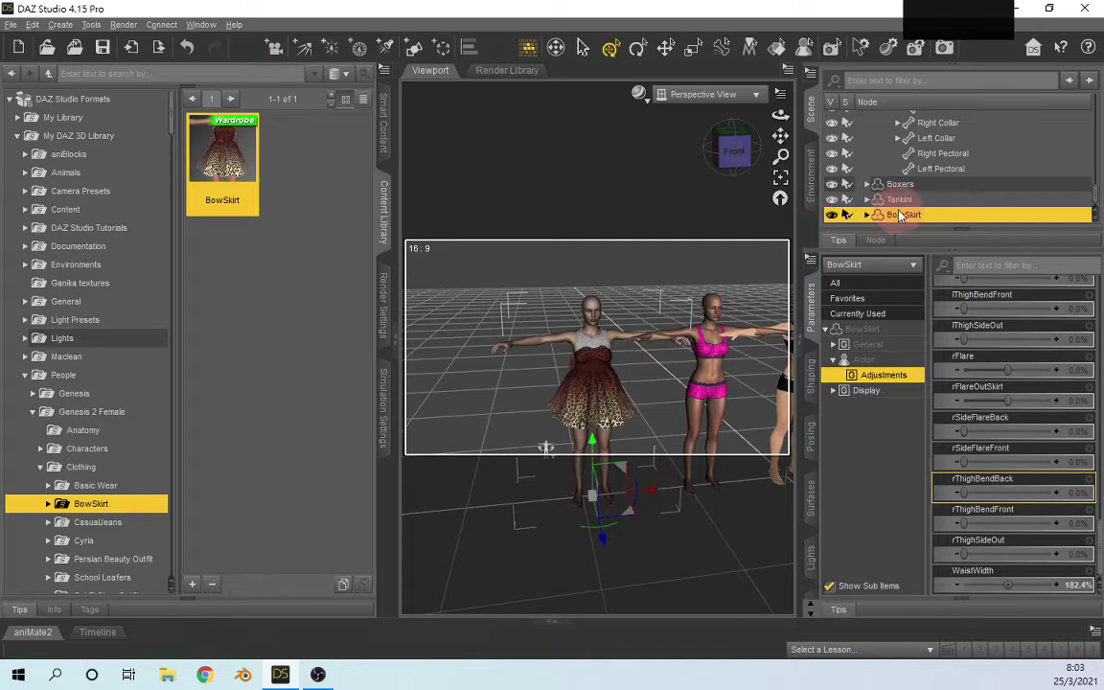
key(Delete)
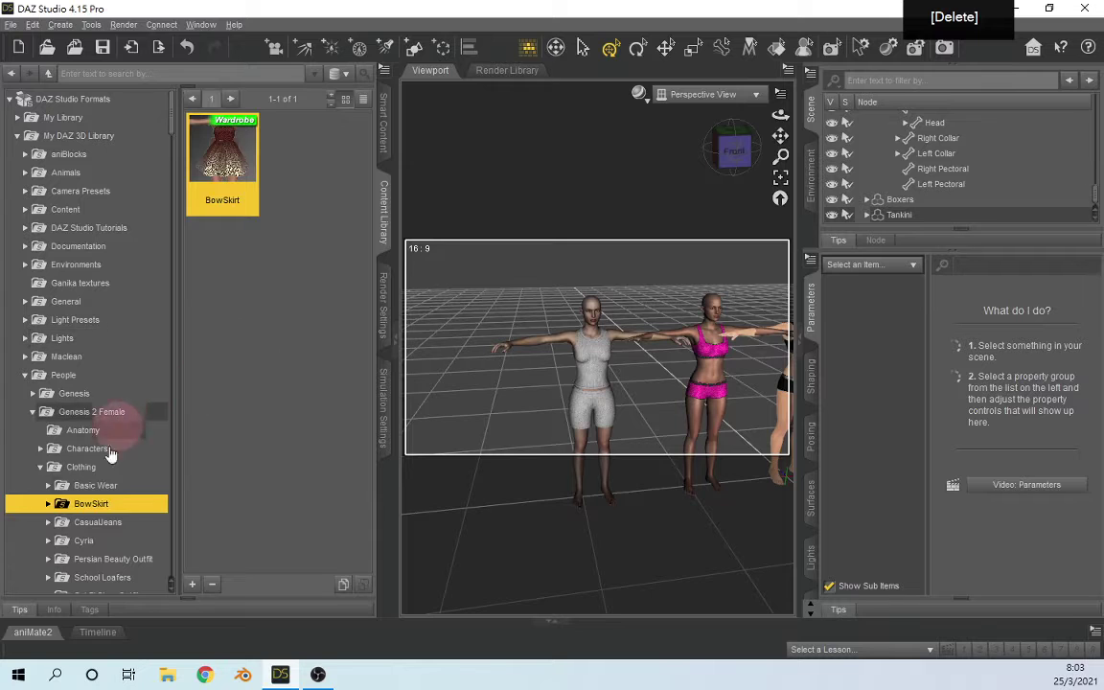
Step: Load the CsJTShirt from the Genesis 2 Female CasualJeans clothing onto the Genesis figure and accept the Auto-Fit conversion
click(98, 522)
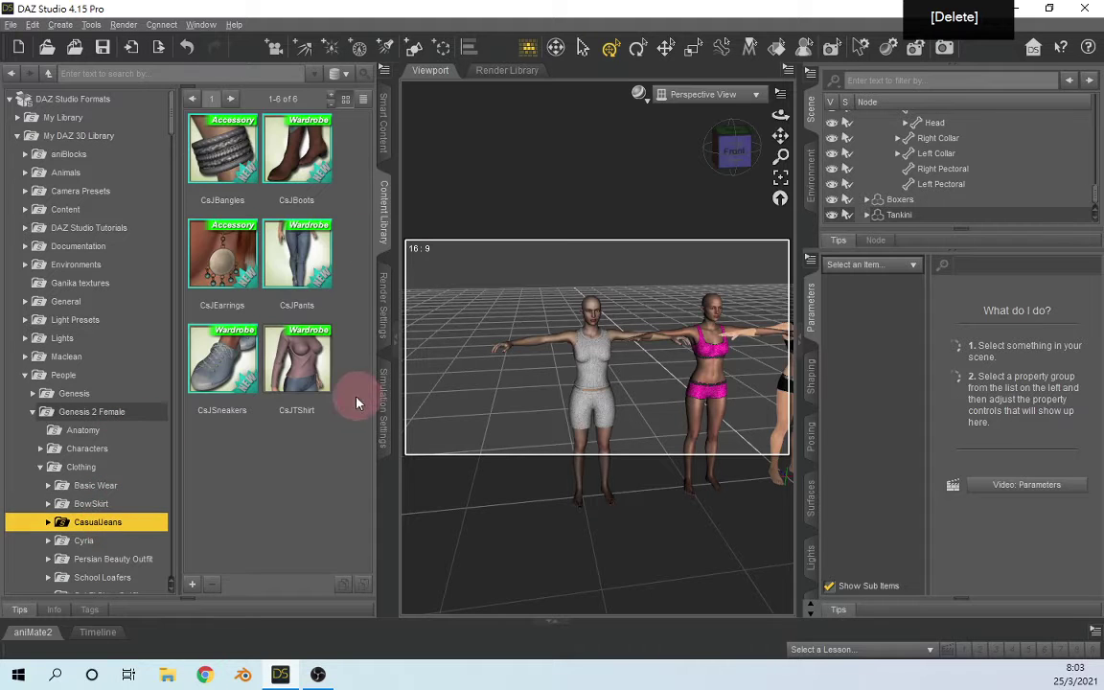
drag(312, 388, 451, 414)
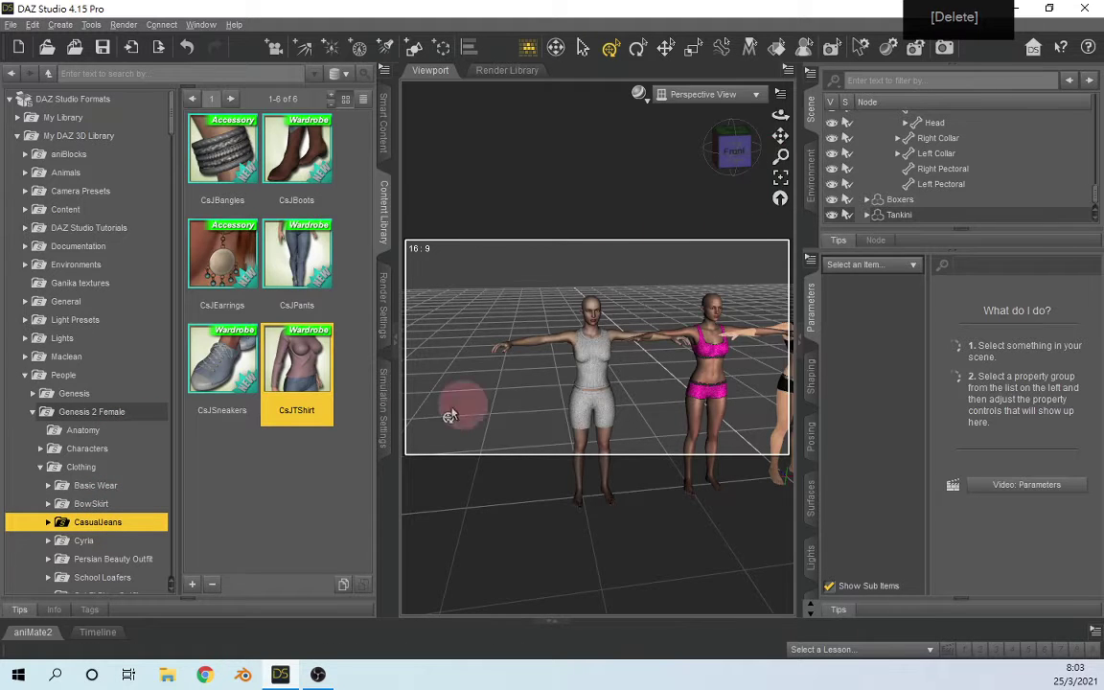
drag(310, 358, 541, 384)
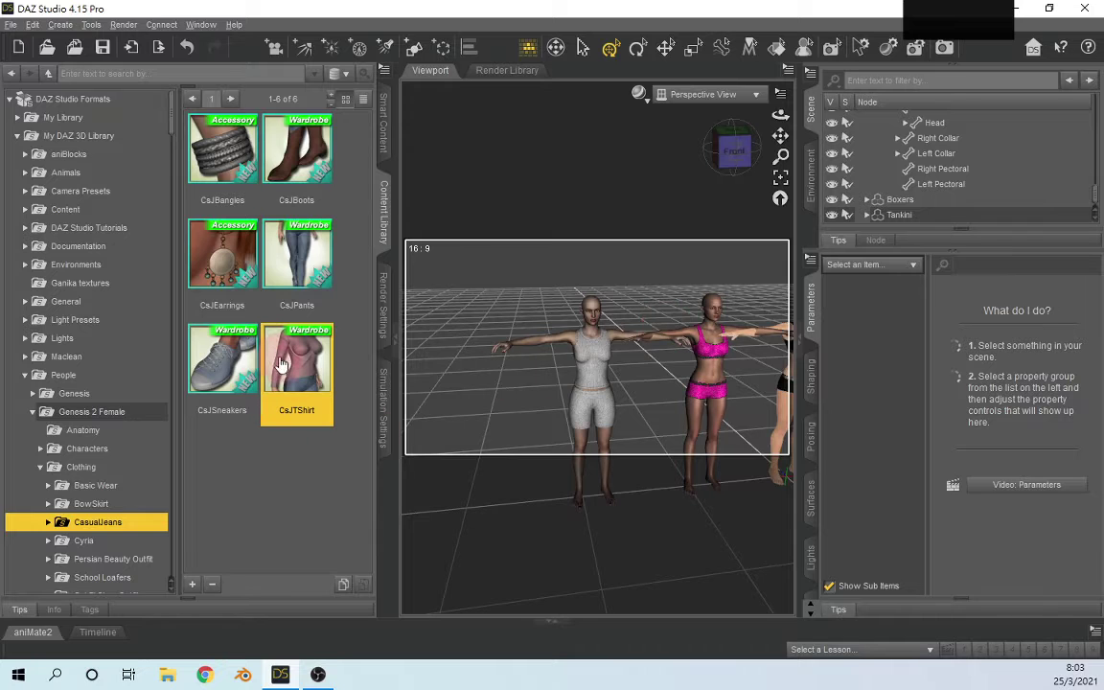
drag(604, 407, 602, 402)
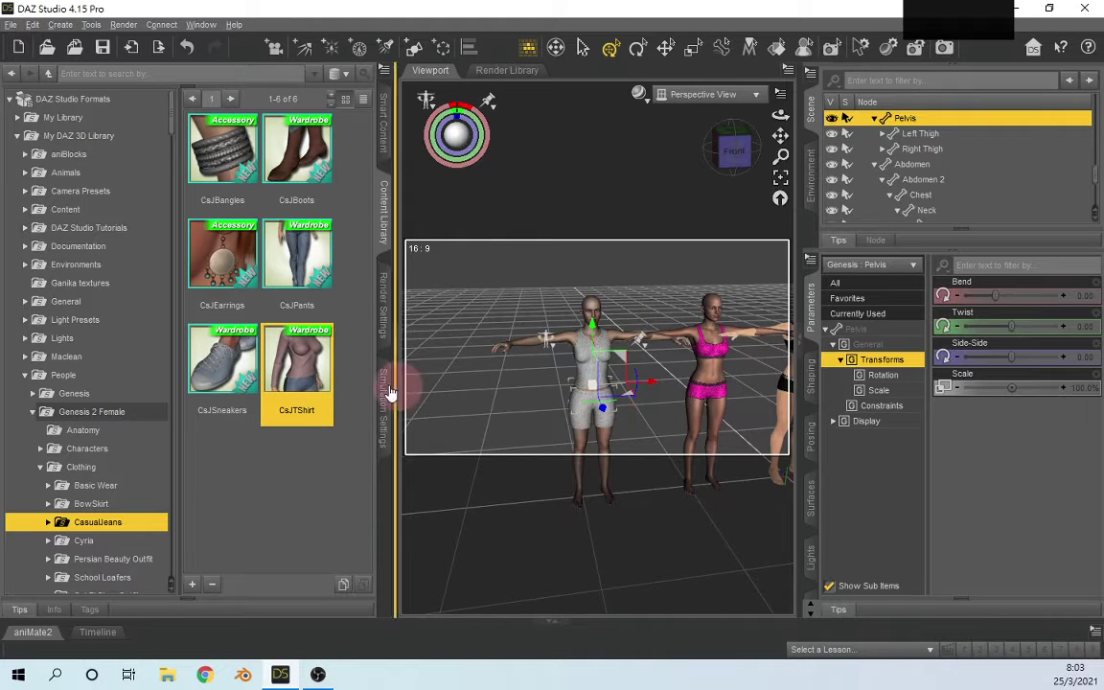
drag(306, 376, 594, 374)
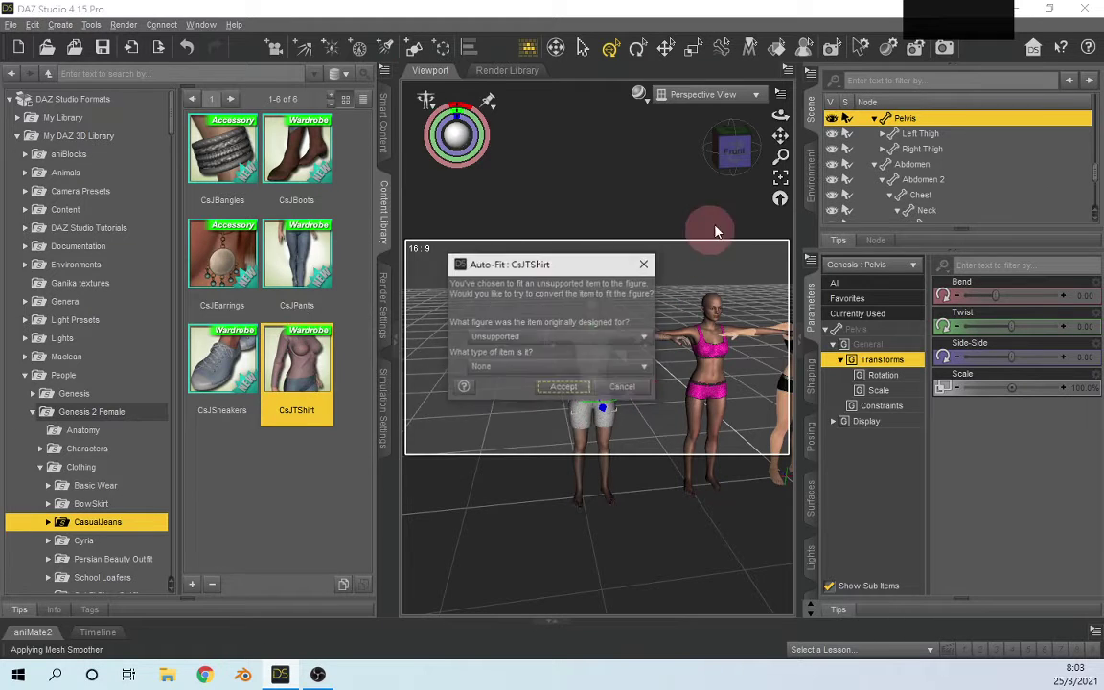
click(559, 341)
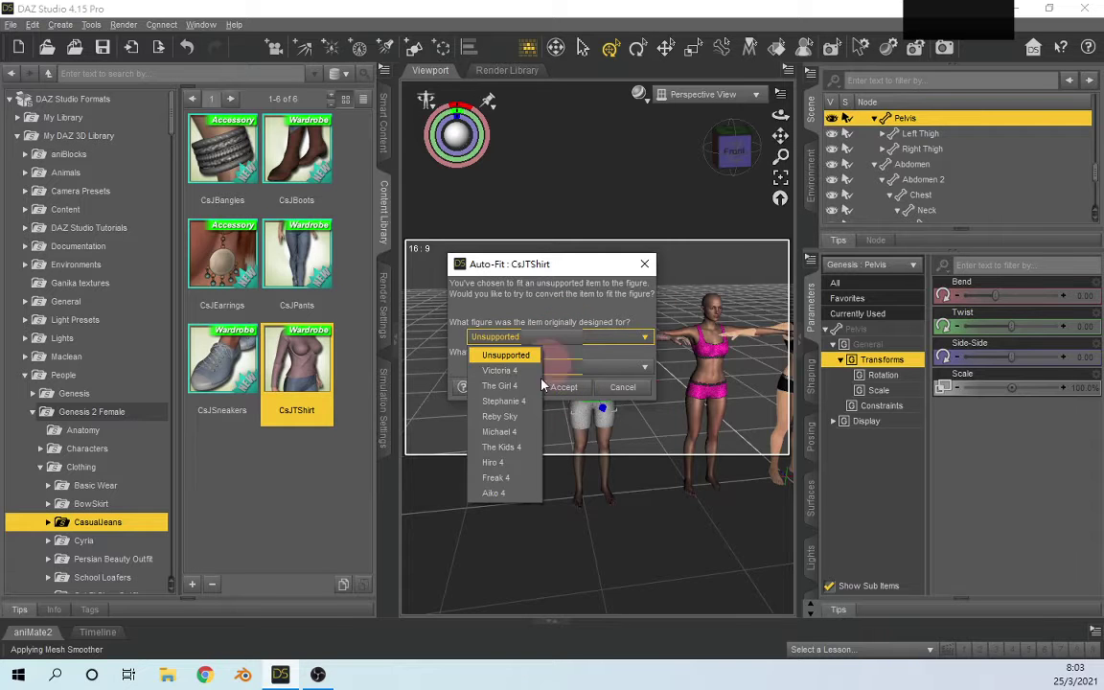
click(571, 395)
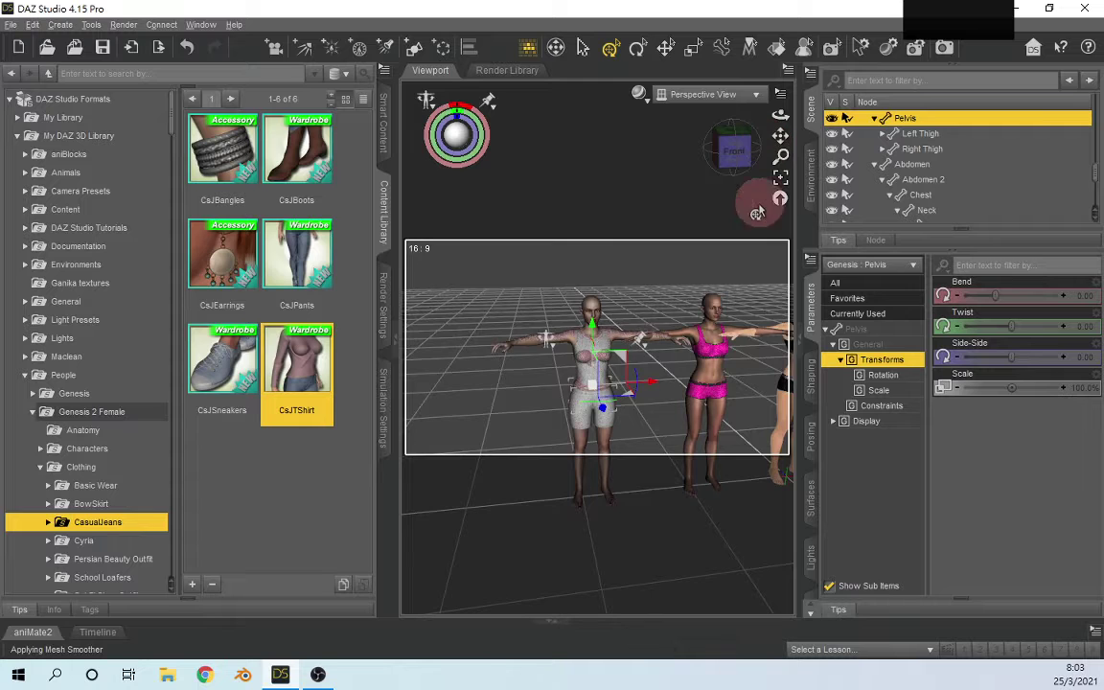
Step: Set the CsJTShirt's AdjUpTorso to 0.75, AdjHips to 0.66 and ArmpitLoosenR to 1.00, and check the chest fit up close
scroll(633, 345, down, 3)
scroll(630, 345, down, 3)
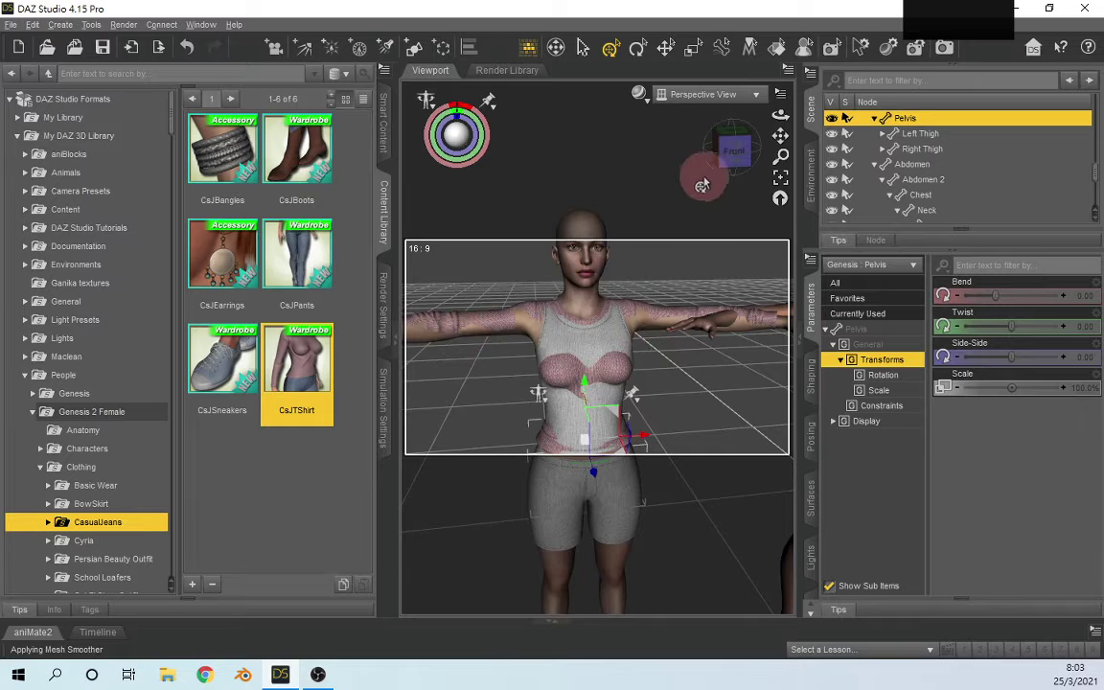
scroll(534, 273, up, 3)
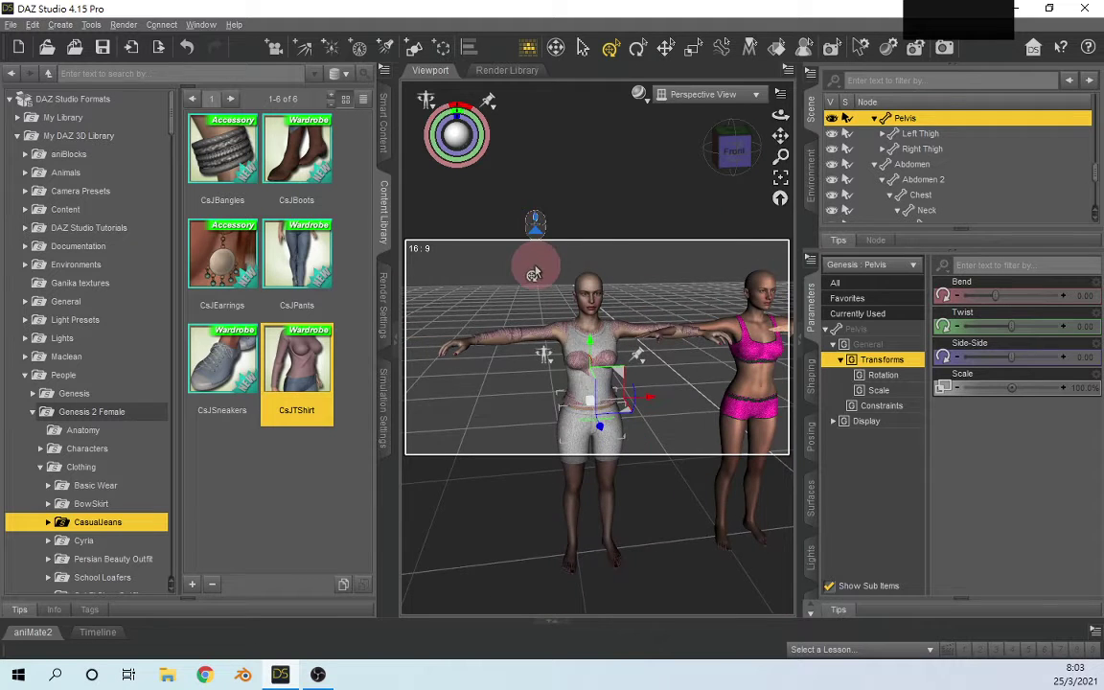
scroll(622, 256, down, 1)
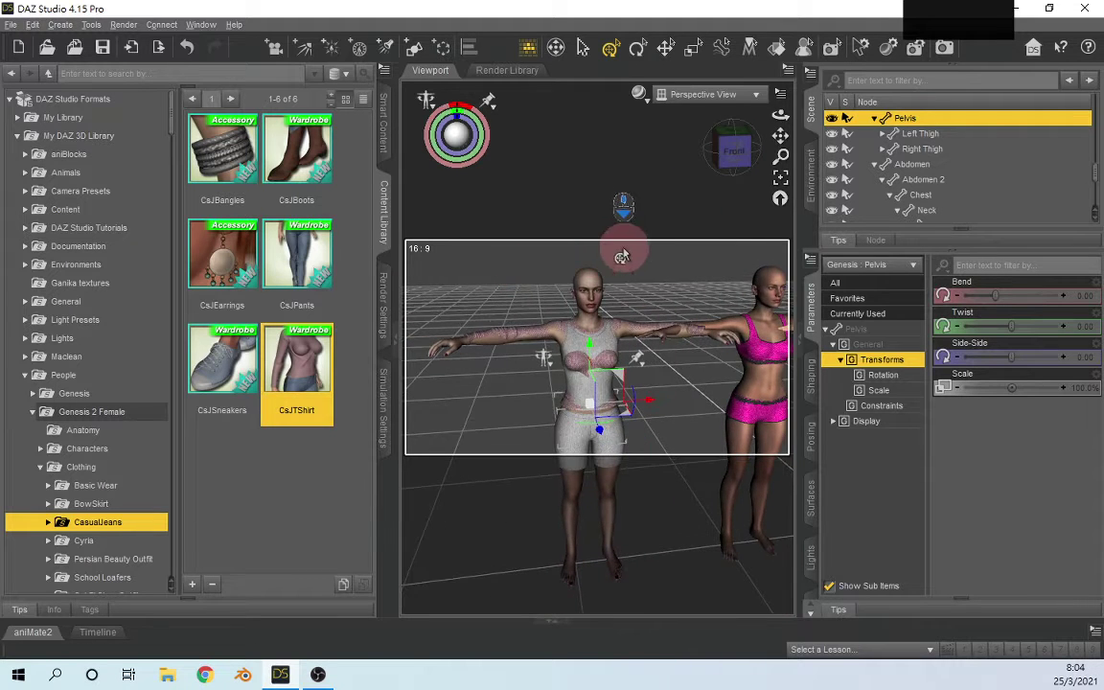
scroll(621, 305, up, 1)
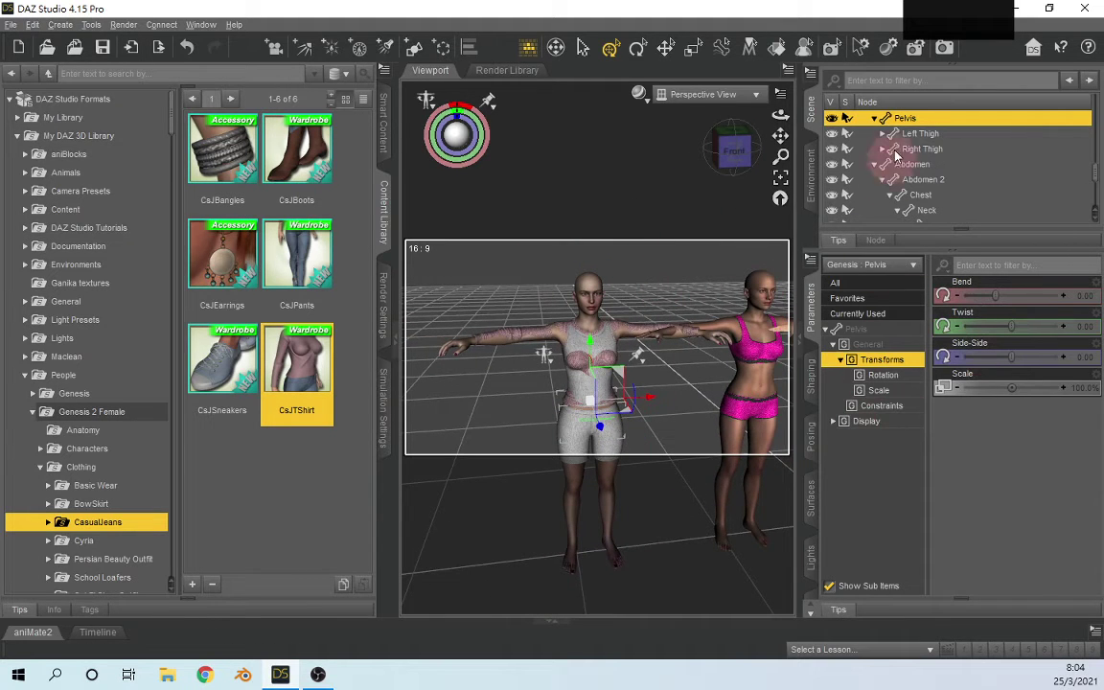
scroll(896, 153, down, 10)
click(905, 214)
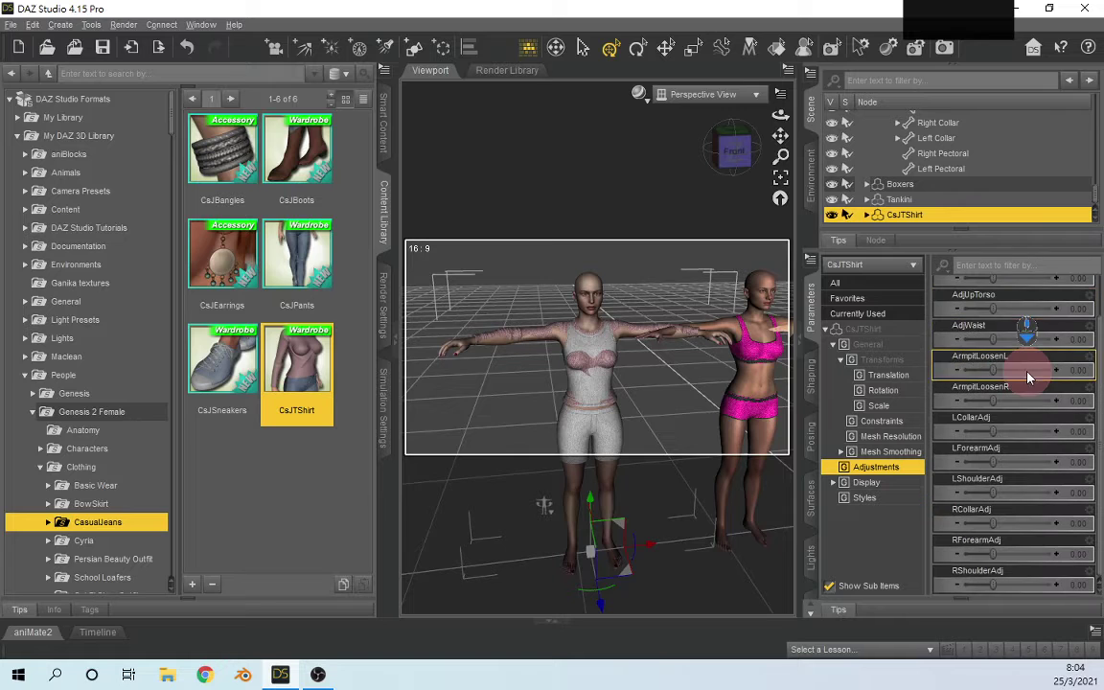
click(1035, 469)
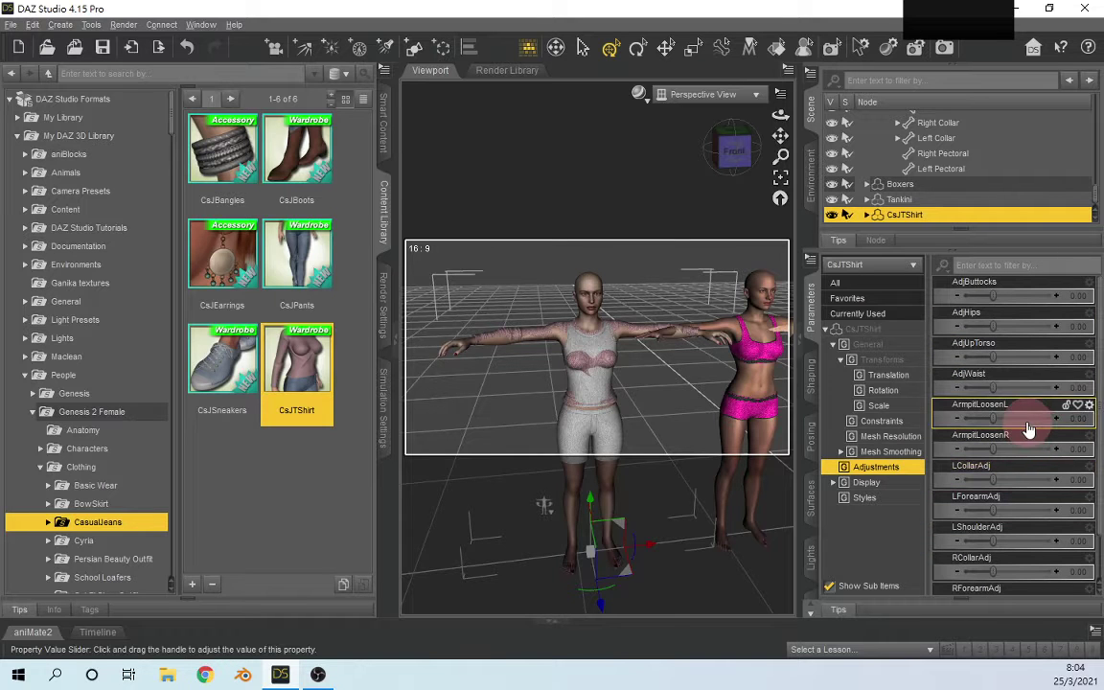
drag(991, 353, 1078, 361)
mouse_move(993, 332)
mouse_down()
mouse_move(1030, 323)
mouse_move(1014, 327)
mouse_up()
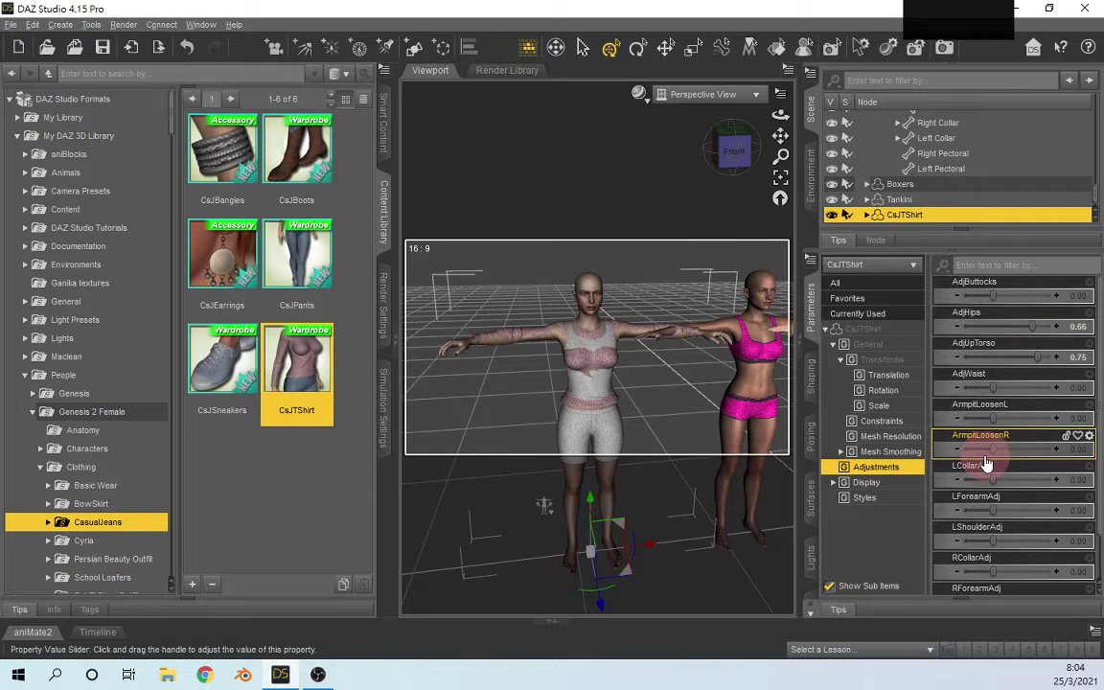
drag(997, 447, 1058, 447)
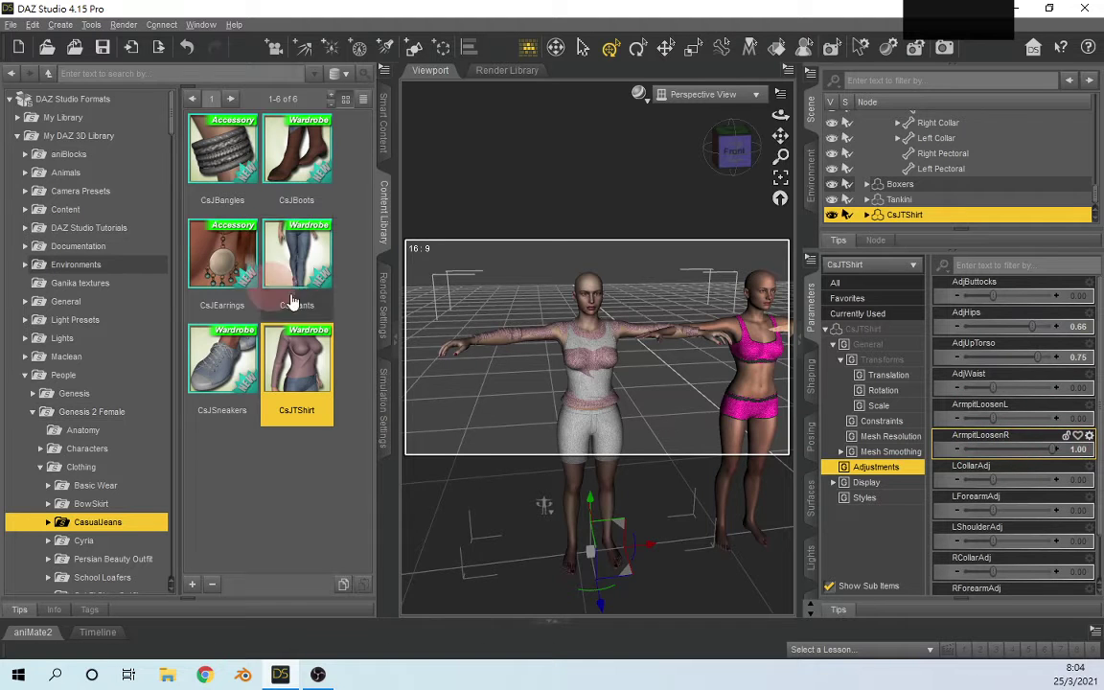
key(ctrl+f)
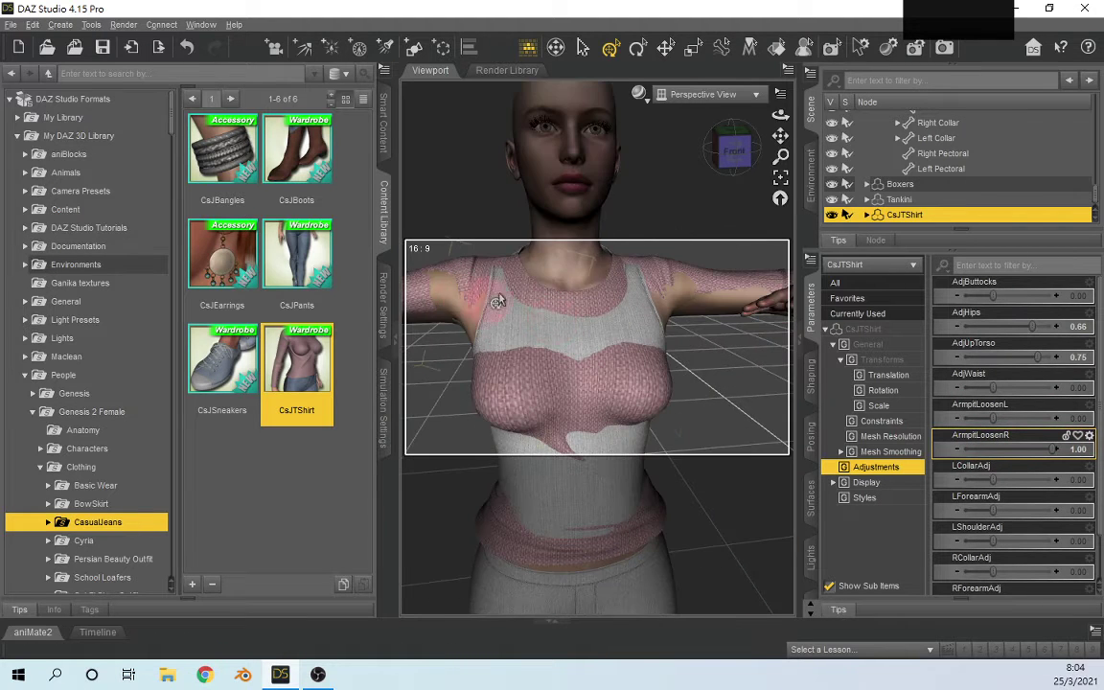
Step: Load the CsJTShirt onto the Genesis 8 Female figure and accept the Auto-Fit with Genesis 2 Female as its original figure
scroll(537, 268, down, 5)
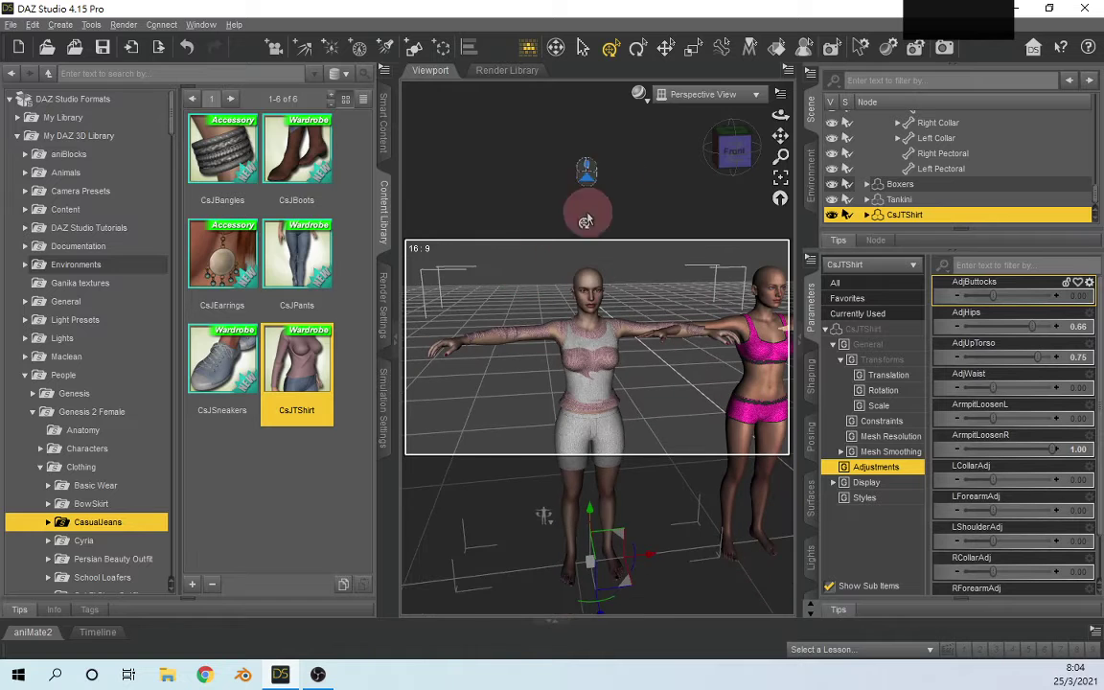
drag(779, 132, 566, 312)
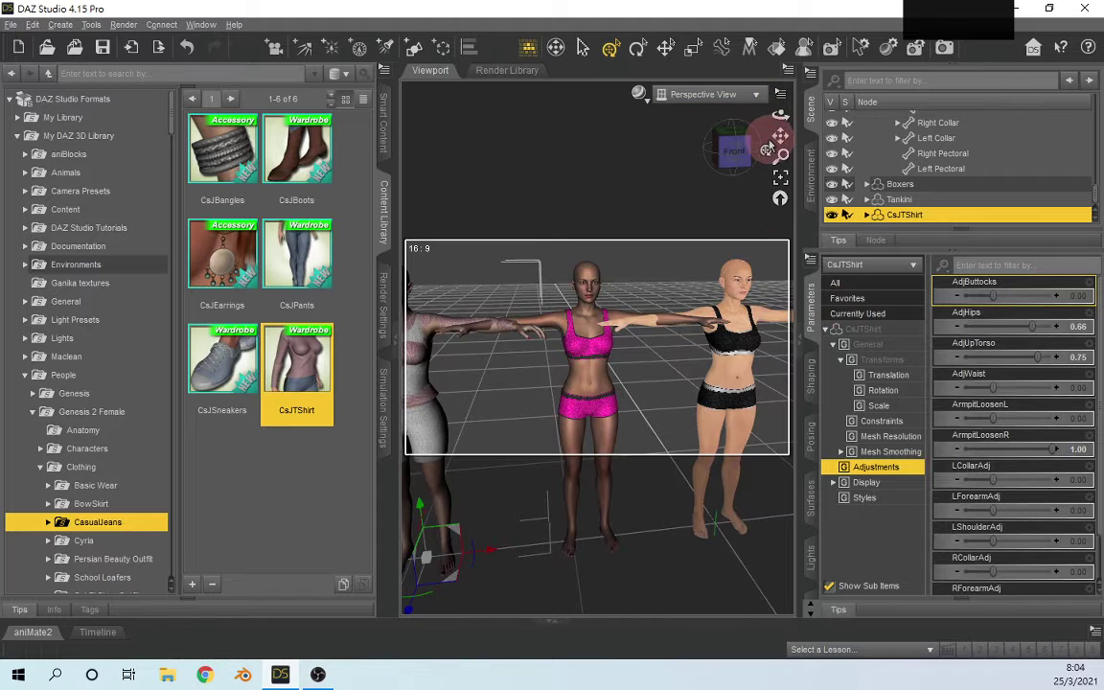
drag(780, 93, 732, 317)
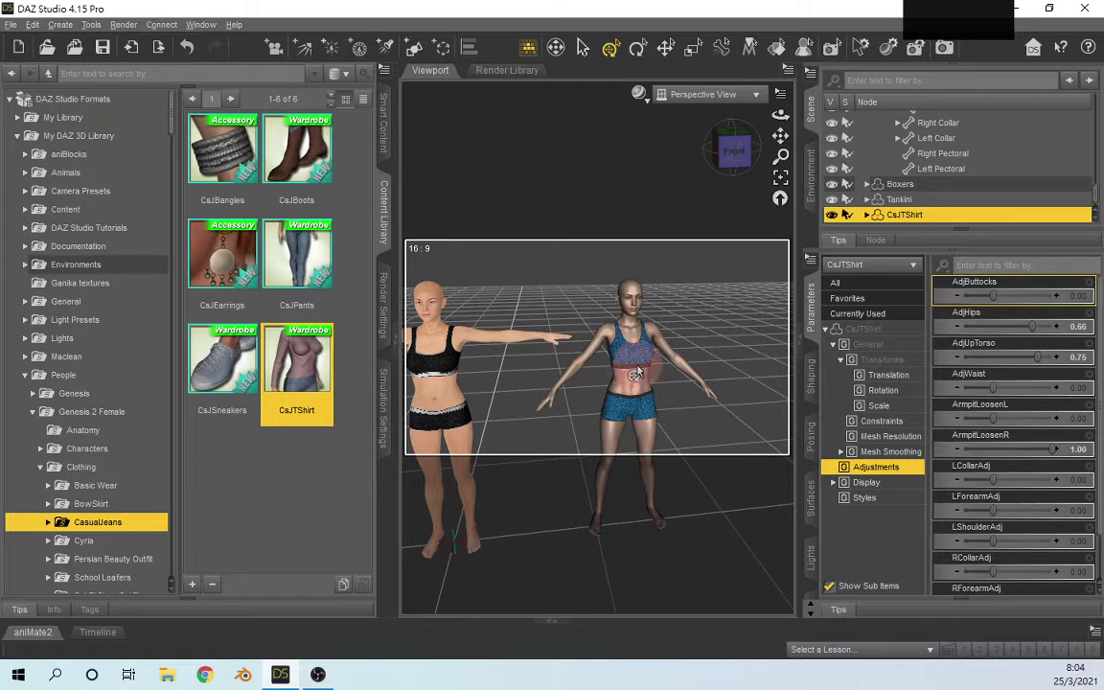
click(582, 331)
double_click(298, 340)
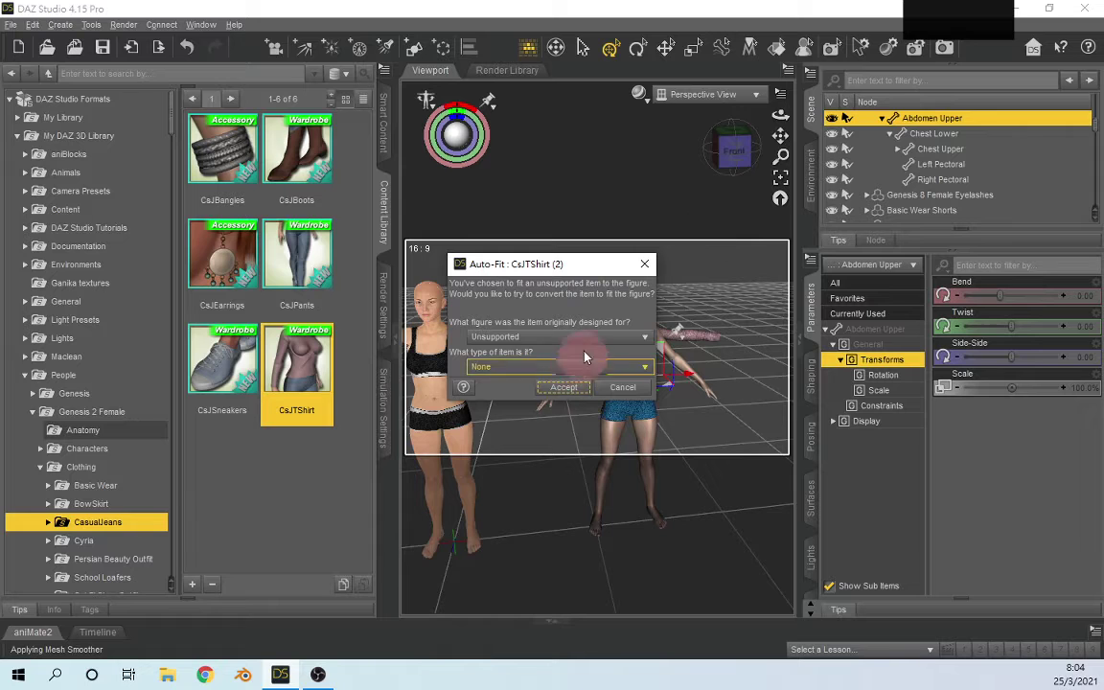
click(561, 336)
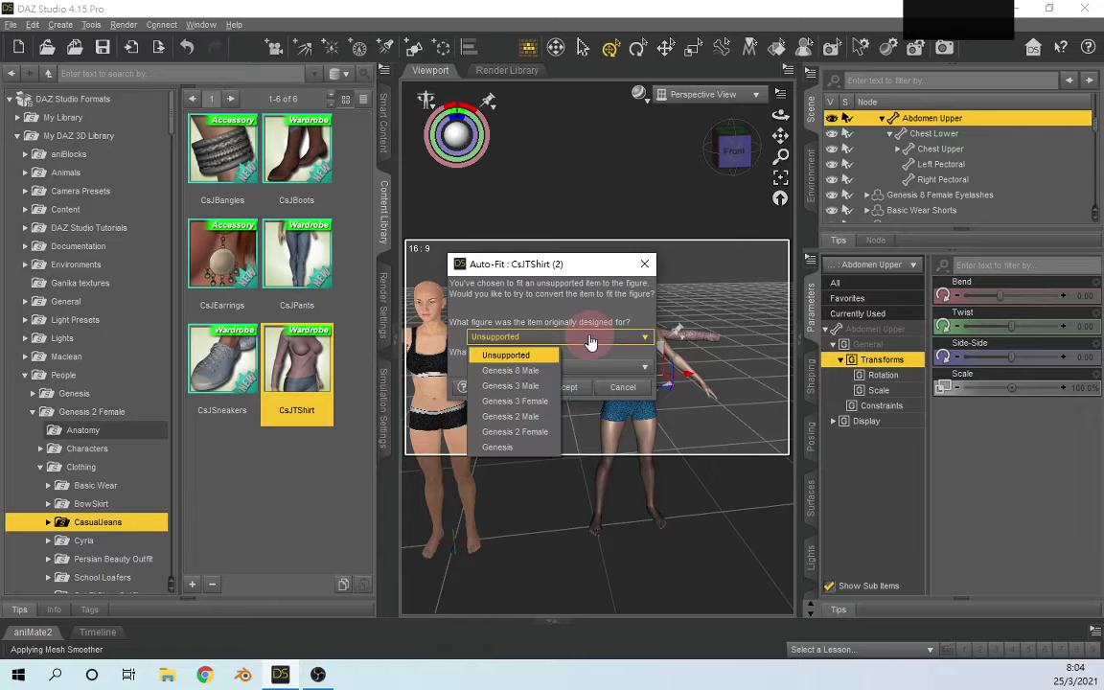
click(514, 433)
click(564, 387)
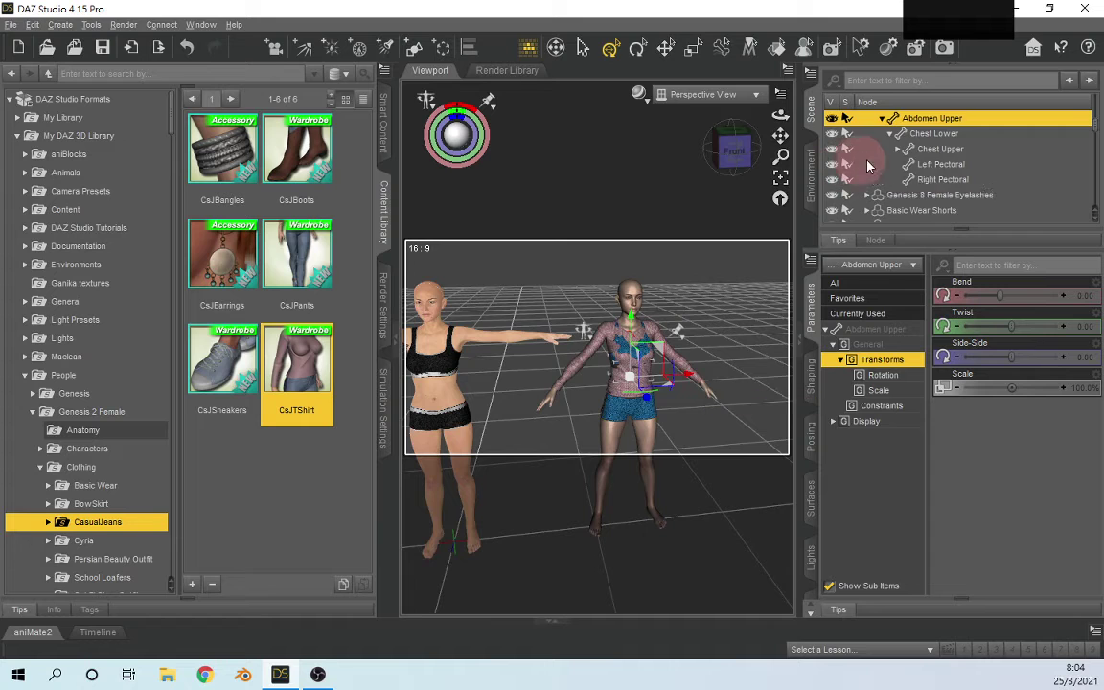
Step: Hide the Basic Wear Sports Bra worn by the Genesis 8 Female under the T-shirt
scroll(901, 171, up, 5)
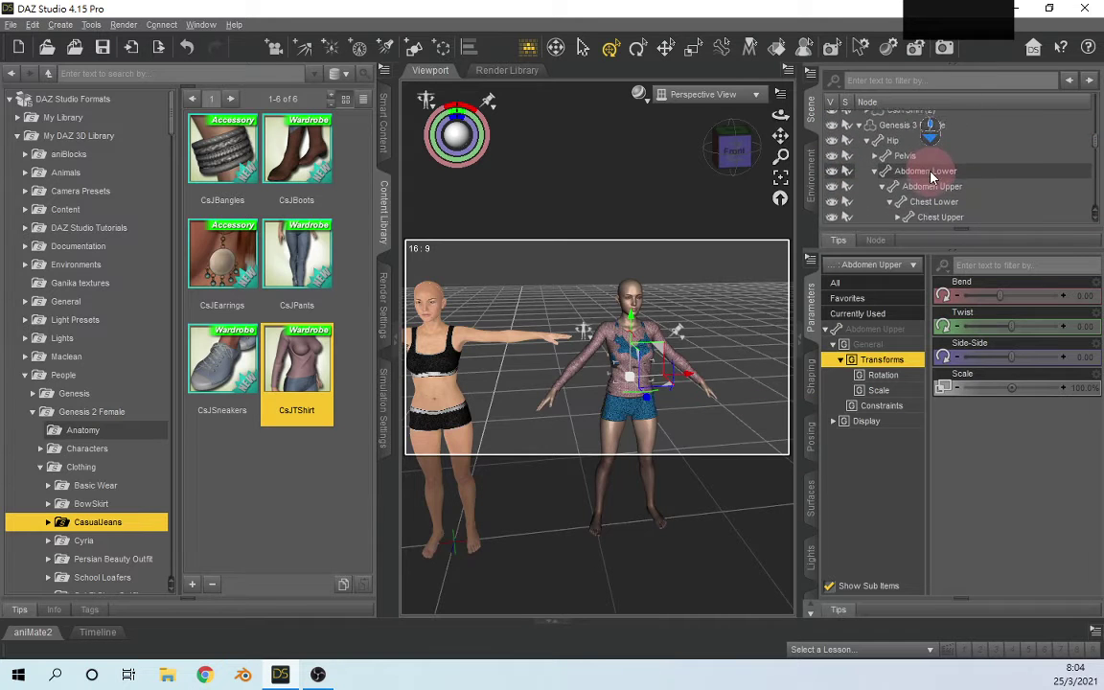
scroll(911, 172, up, 1)
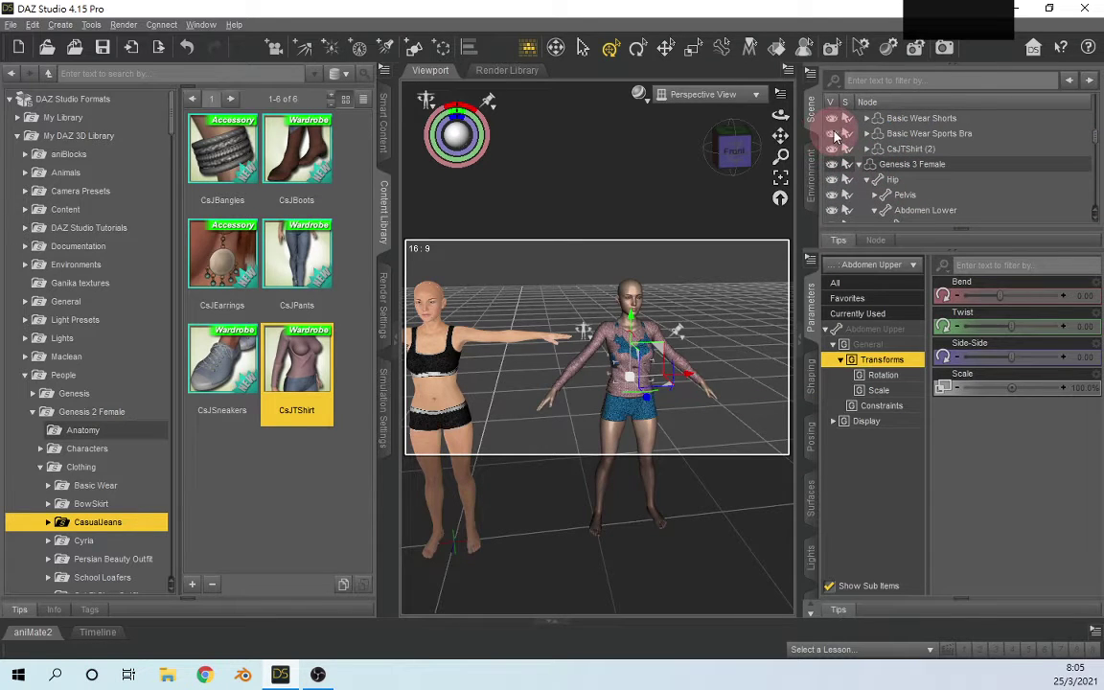
mouse_move(719, 144)
mouse_down()
mouse_move(723, 98)
mouse_move(745, 119)
mouse_move(717, 135)
mouse_move(733, 148)
mouse_up()
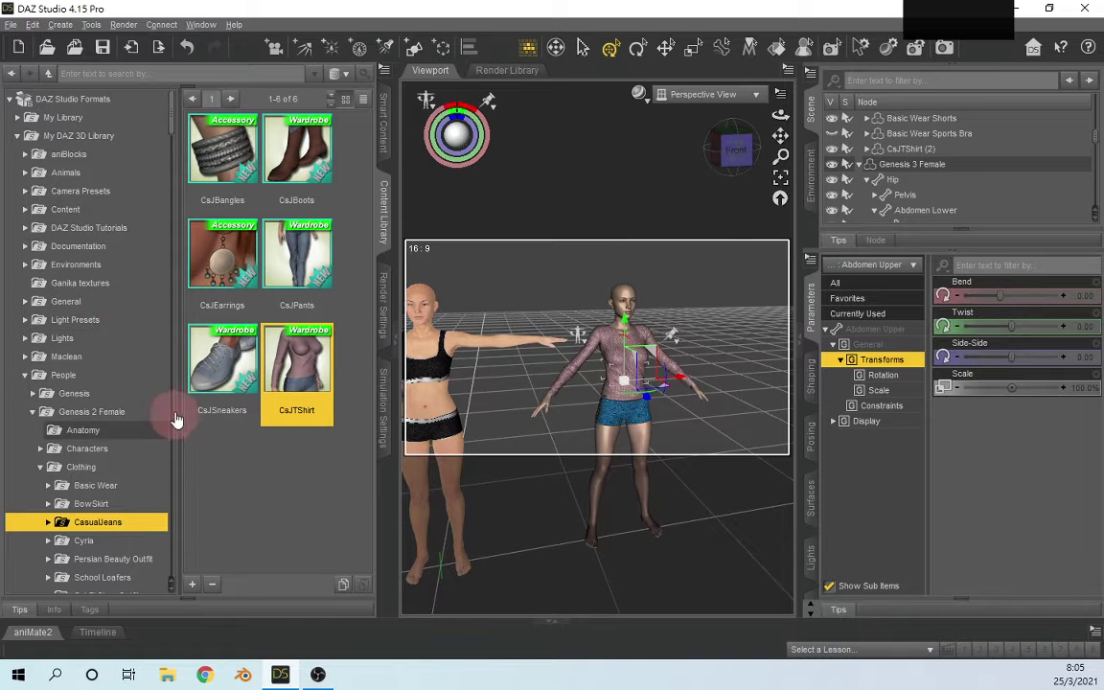
Step: Enlarge the viewport and examine the T-shirt's fit around the Genesis 8 Female's chest, waist and hem from several angles
click(393, 342)
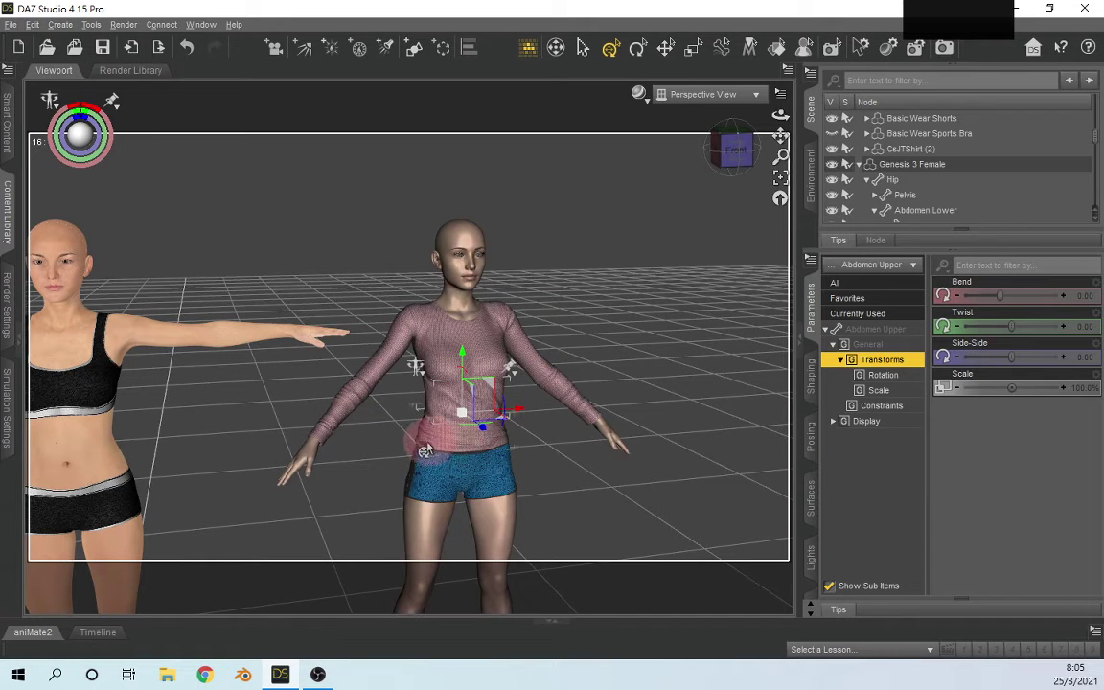
scroll(420, 452, up, 5)
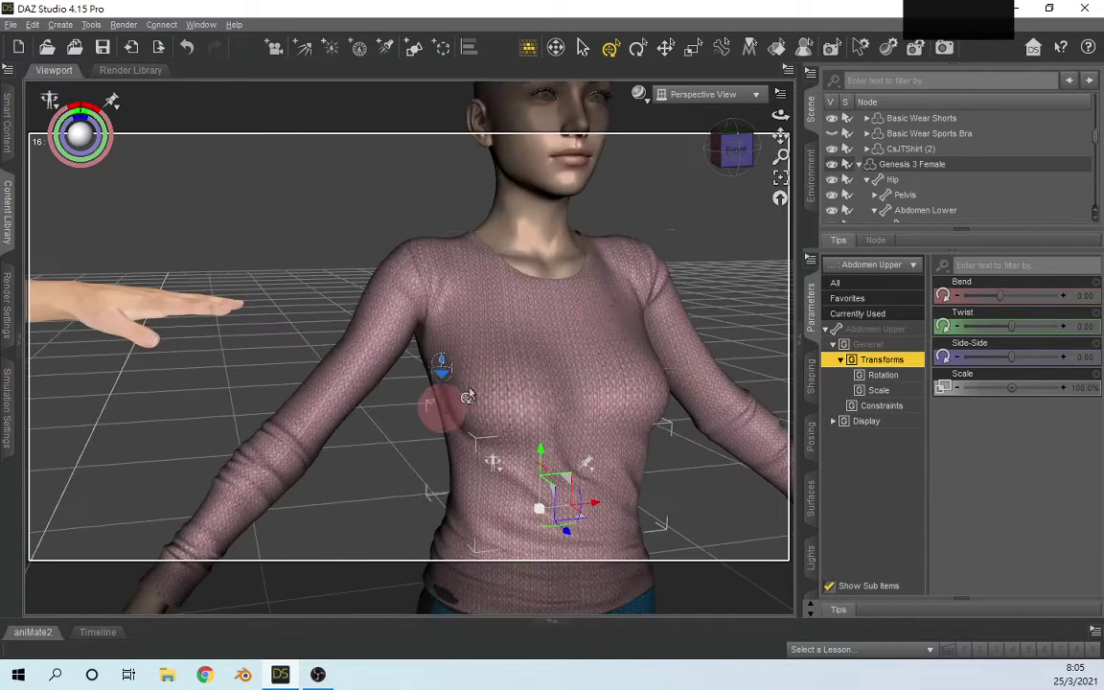
drag(779, 136, 760, 60)
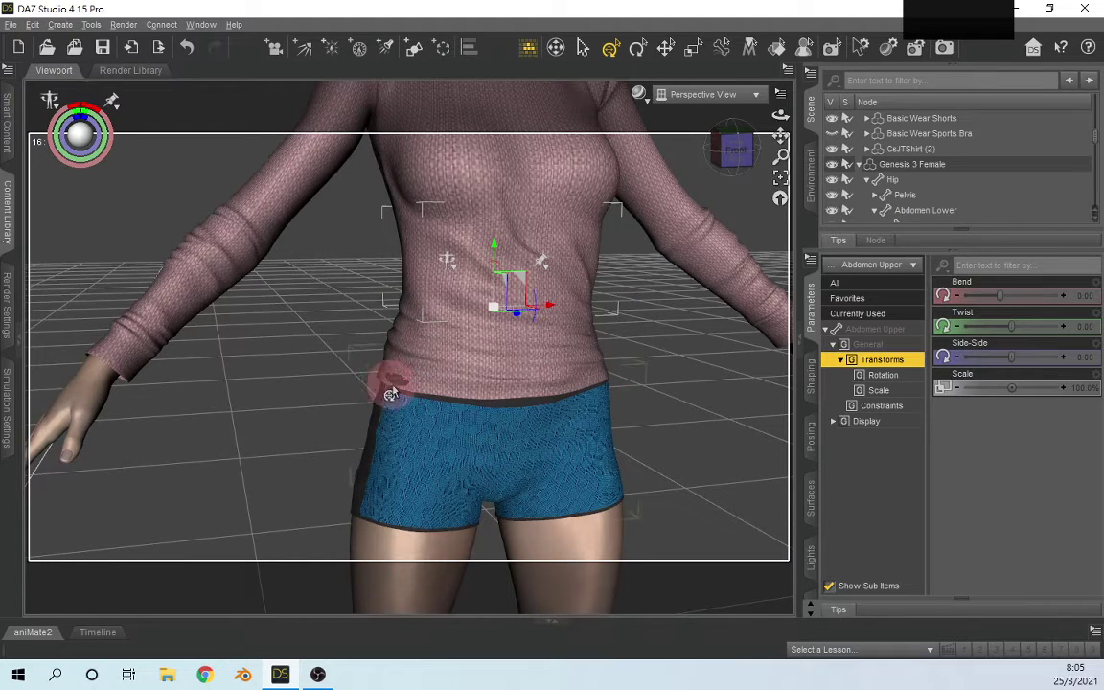
click(736, 163)
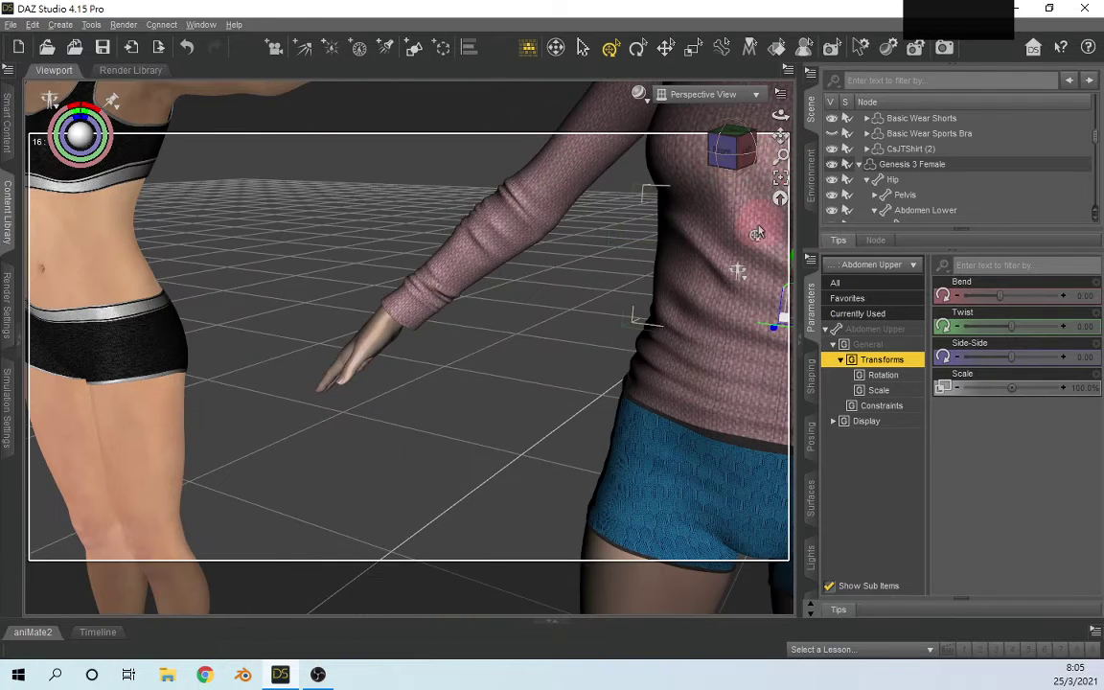
click(726, 145)
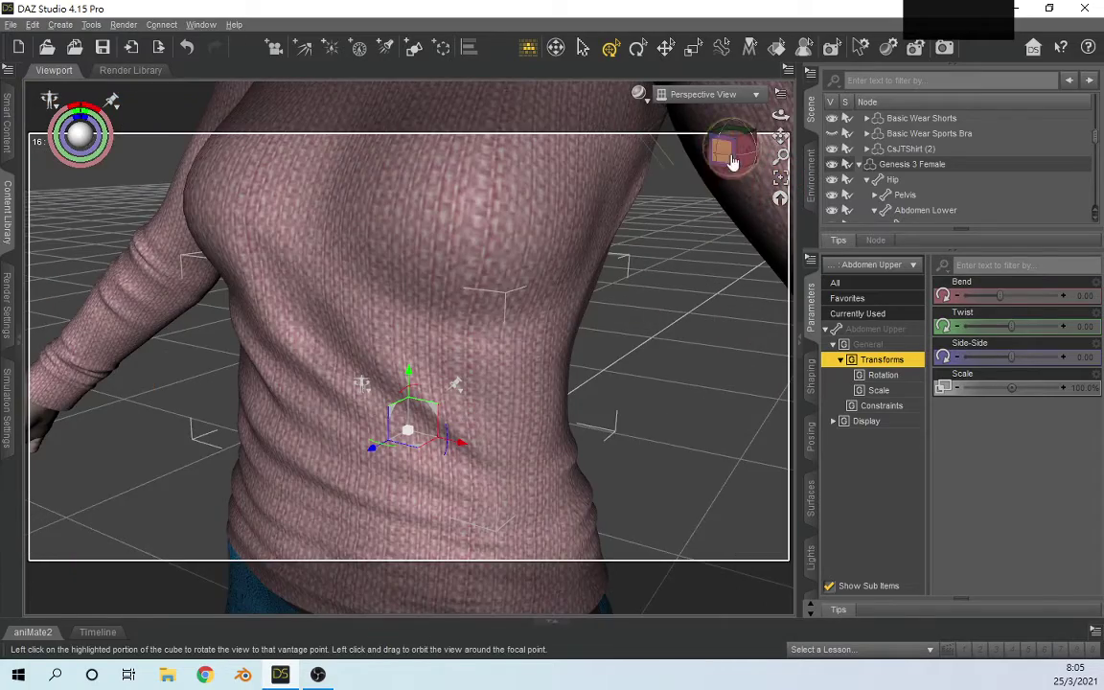
click(727, 125)
click(729, 109)
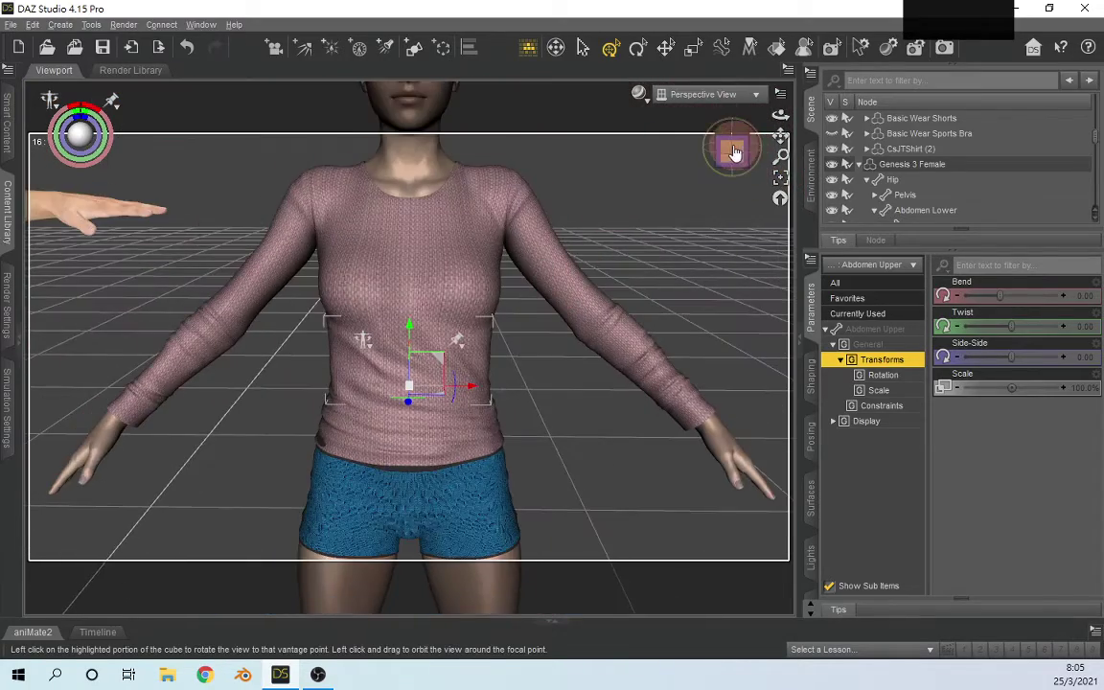
click(721, 146)
click(703, 96)
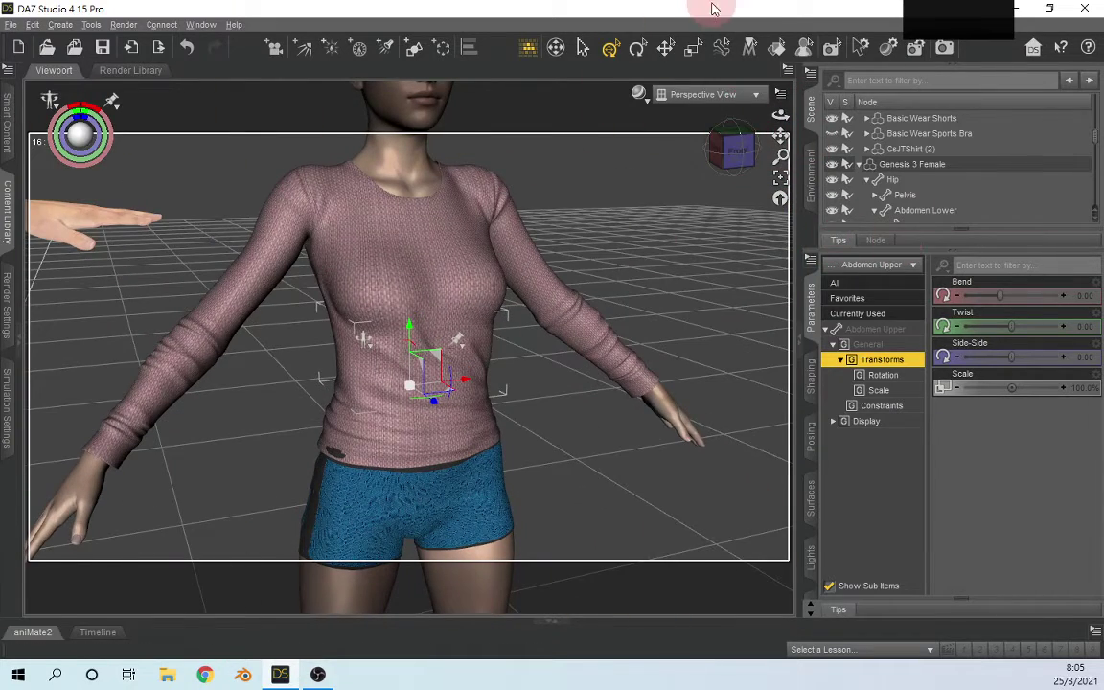
Step: Select the Genesis 8 Female's CsJTShirt with the Surface Selection tool, set its AdjHips to 0.19 and check the hem
click(773, 53)
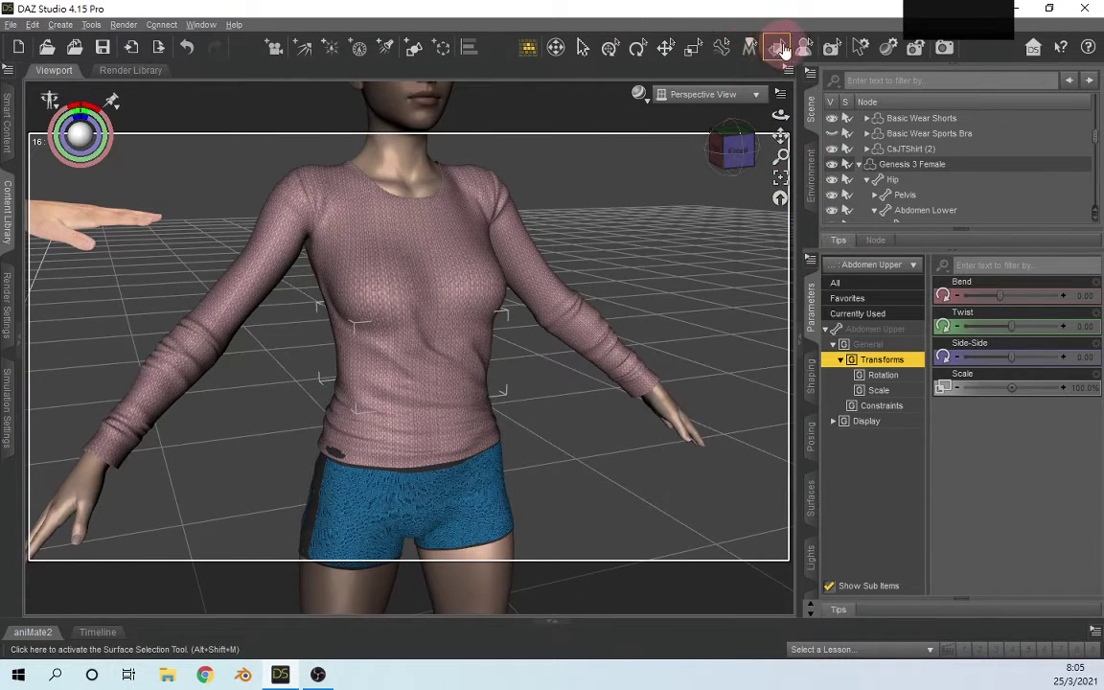
click(431, 370)
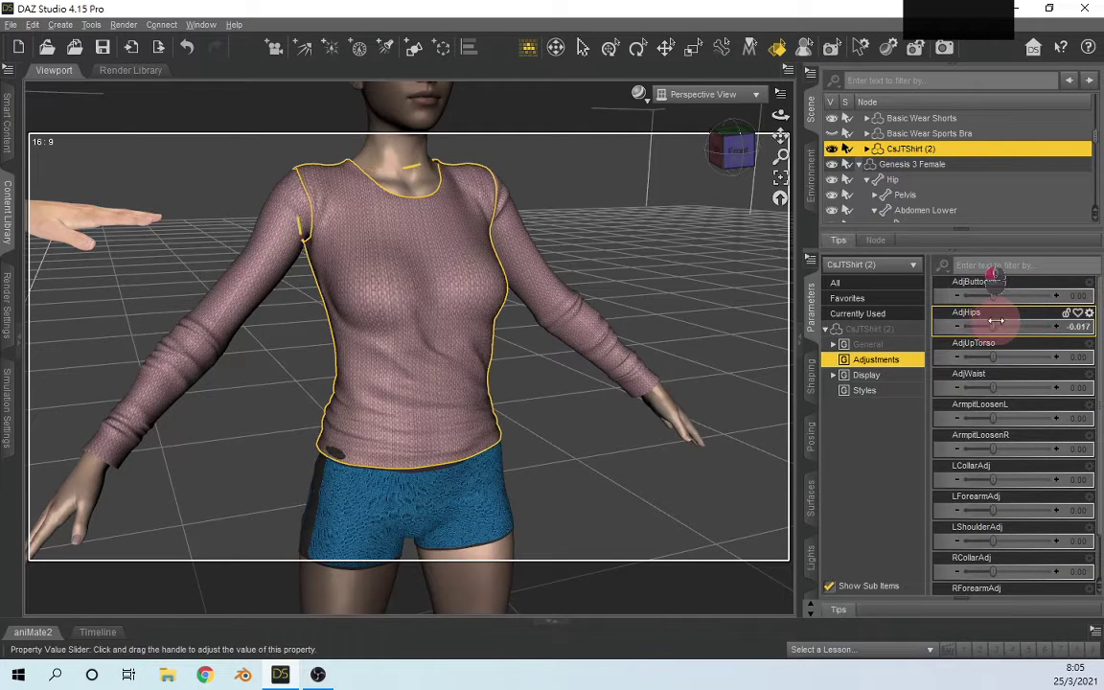
drag(997, 322, 1006, 318)
drag(729, 152, 883, 292)
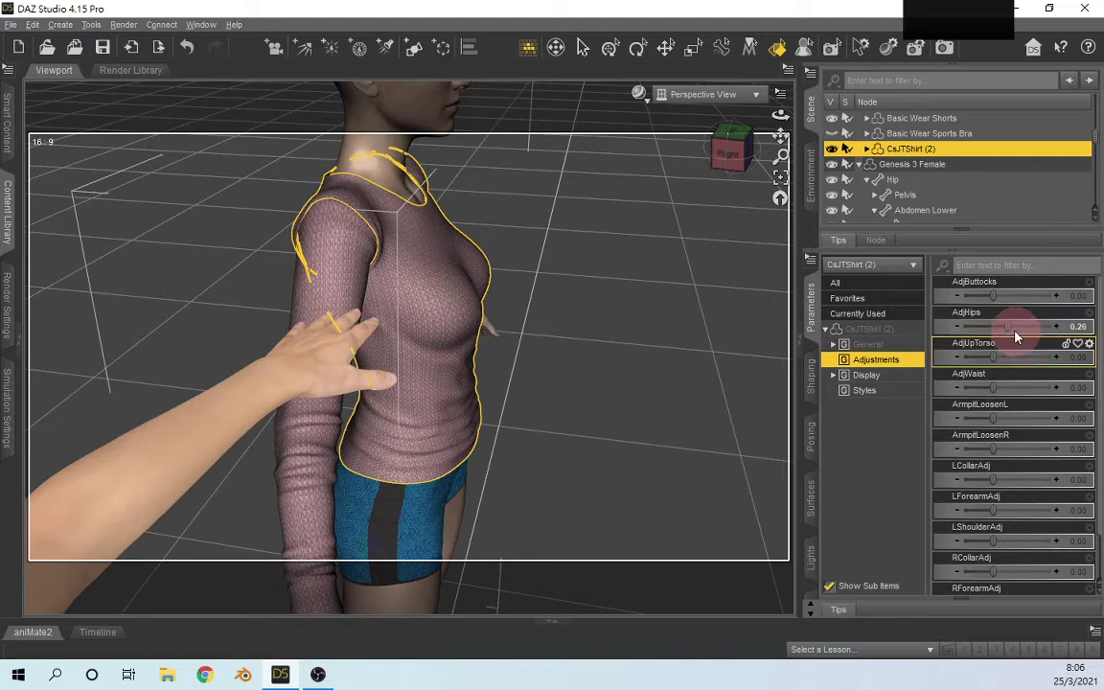
drag(1020, 316, 993, 323)
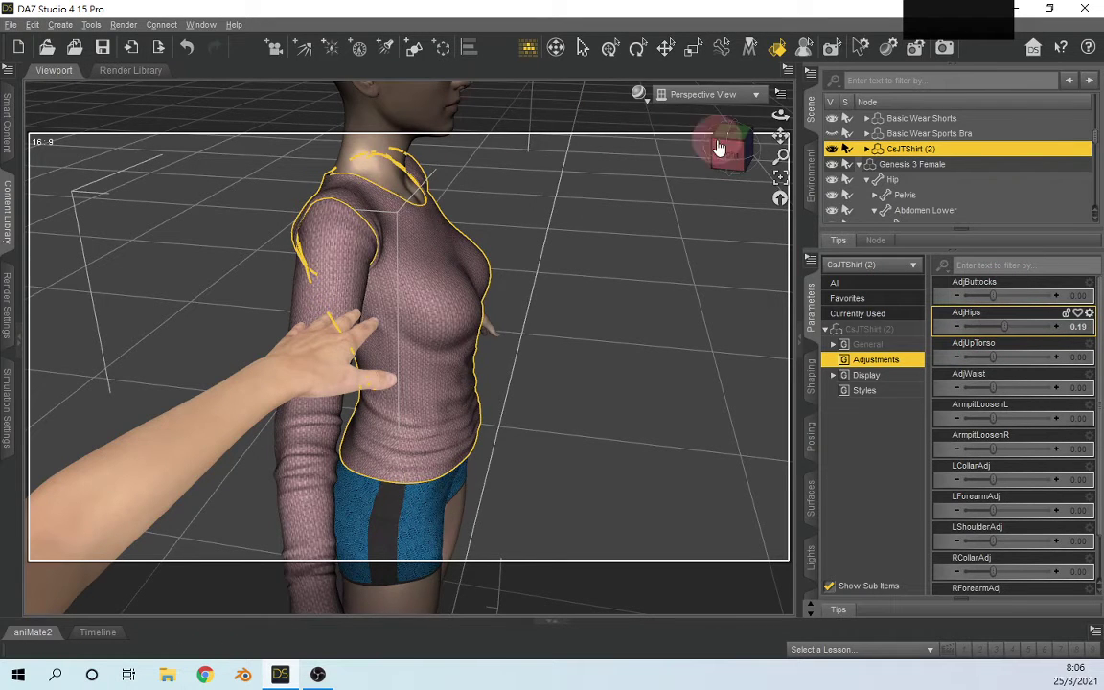
drag(721, 145, 732, 108)
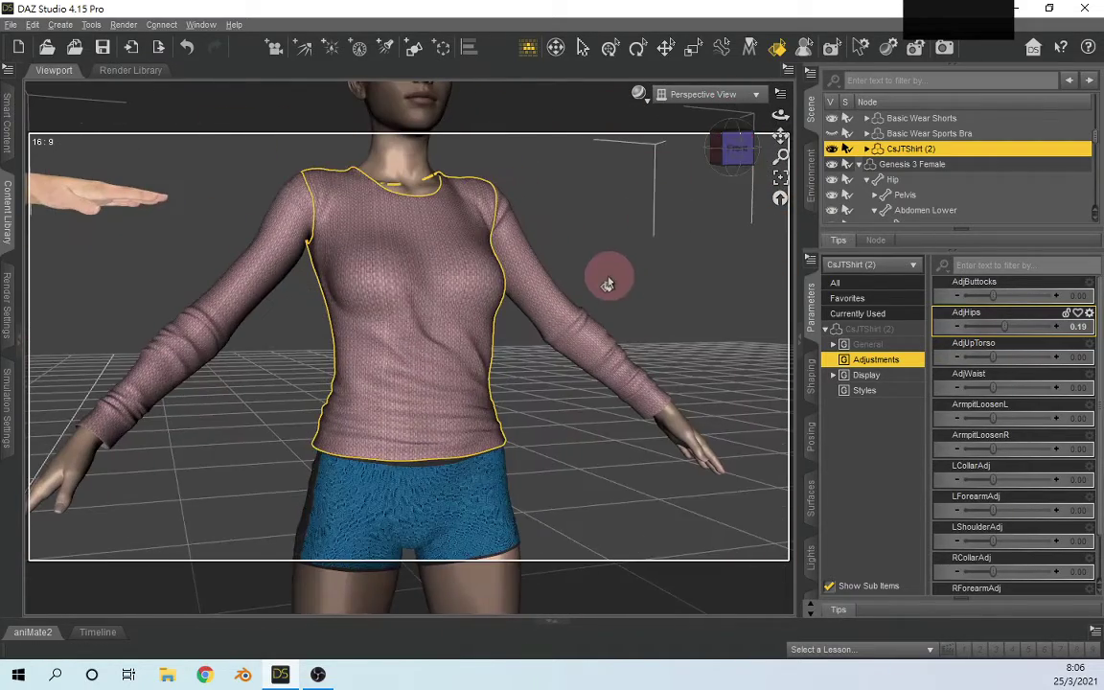
drag(546, 303, 614, 174)
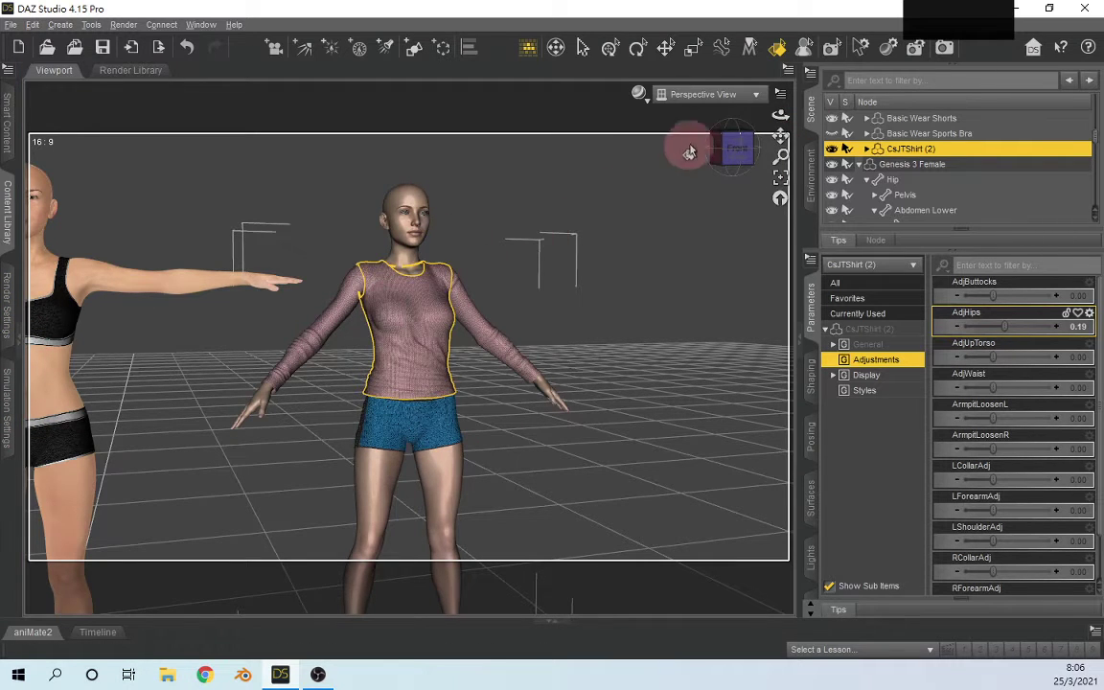
Step: Delete the Genesis 2 Female and Genesis figures from the scene, keeping the Genesis 8 Female and Genesis 3 Female
click(730, 108)
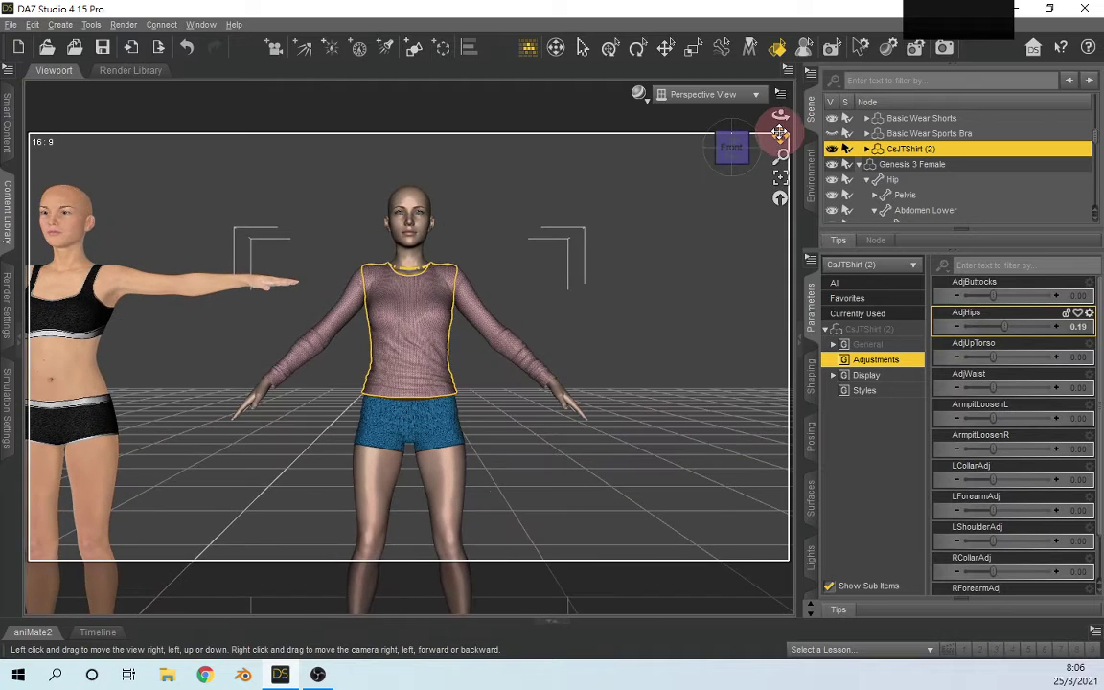
drag(779, 134, 583, 256)
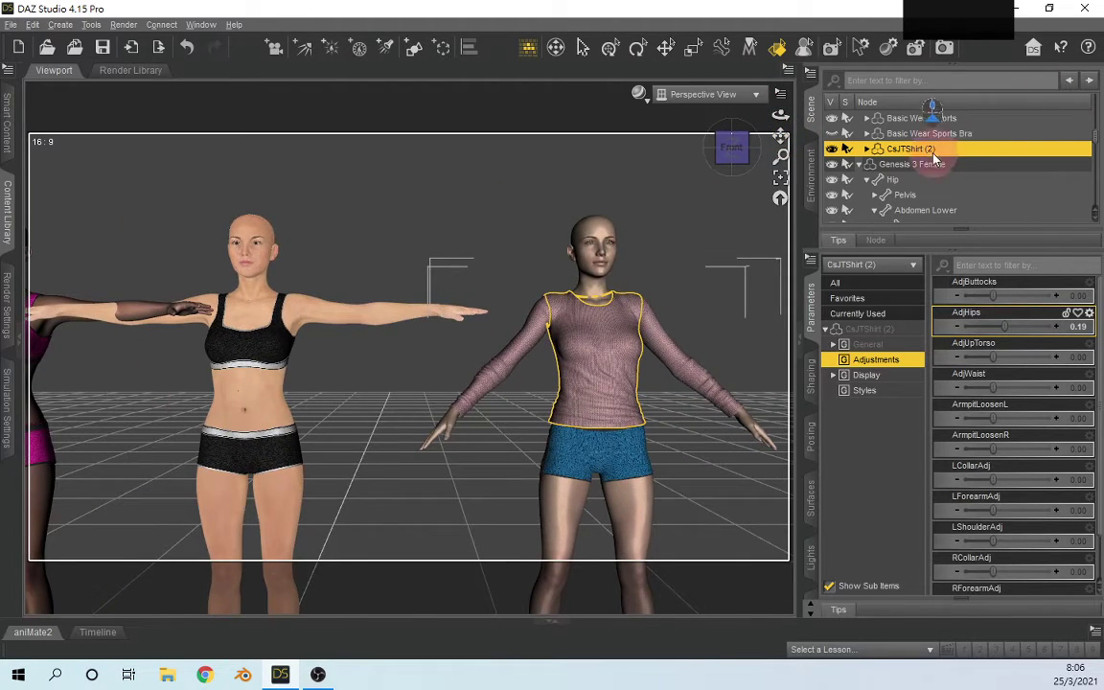
scroll(935, 159, up, 12)
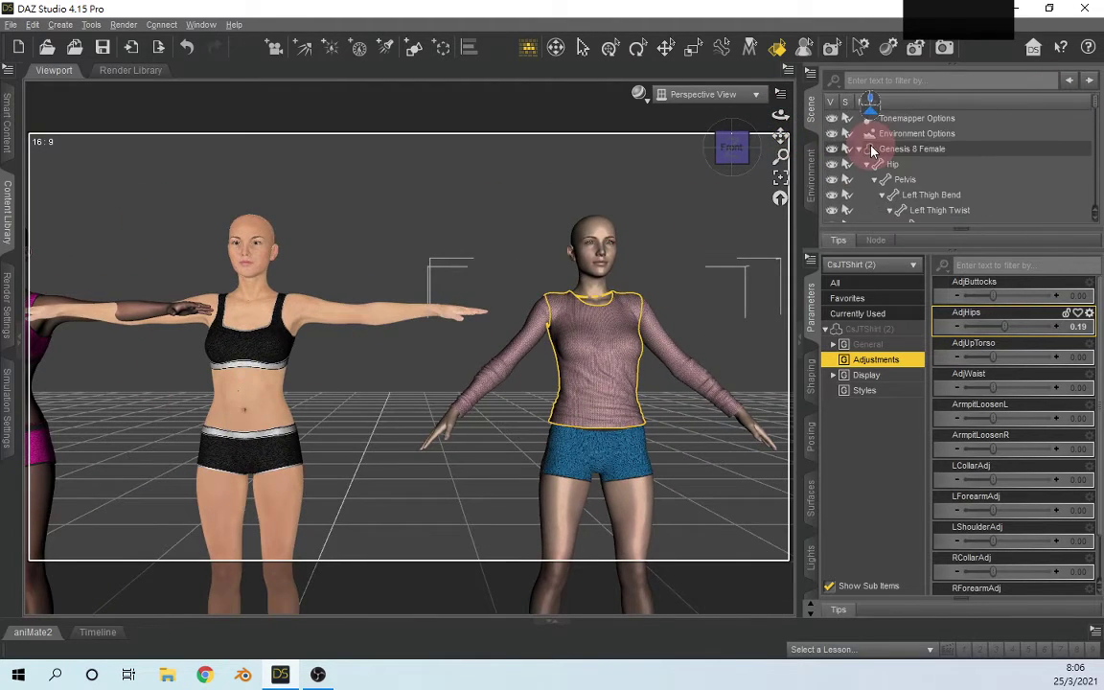
click(862, 150)
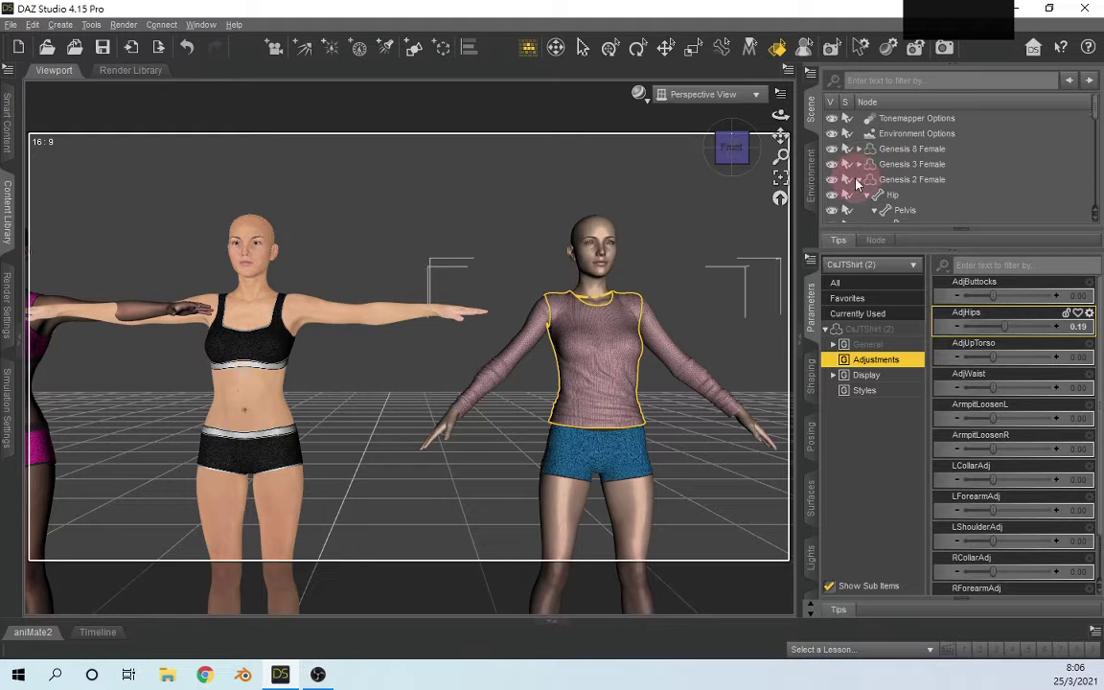
click(832, 180)
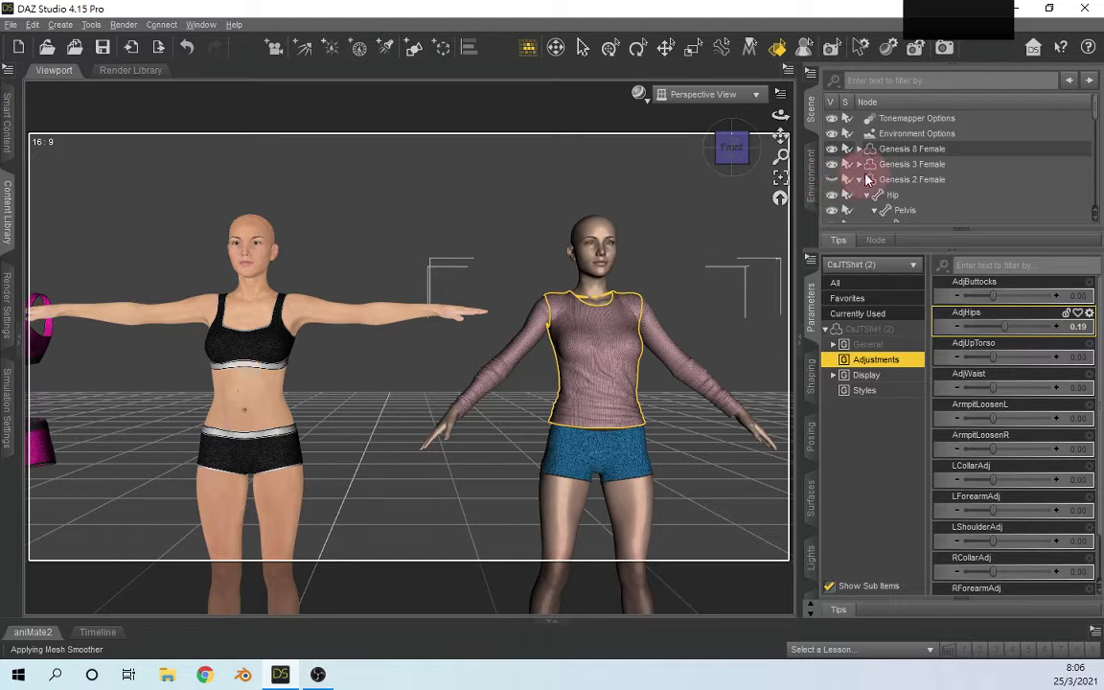
click(872, 182)
key(Delete)
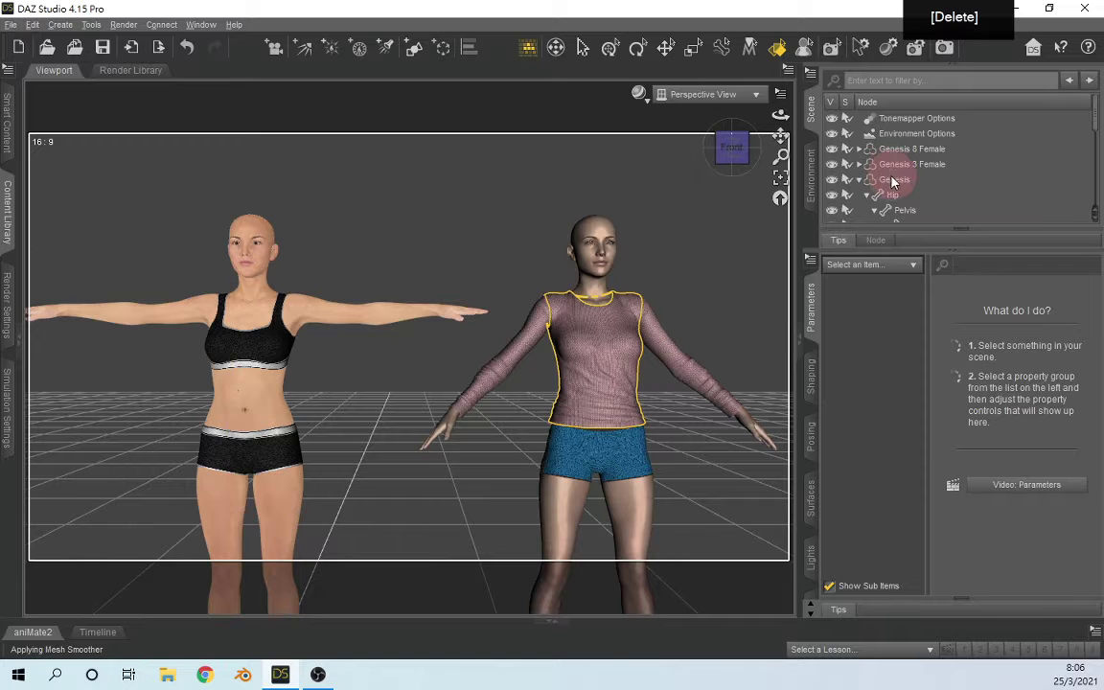
click(886, 179)
key(Delete)
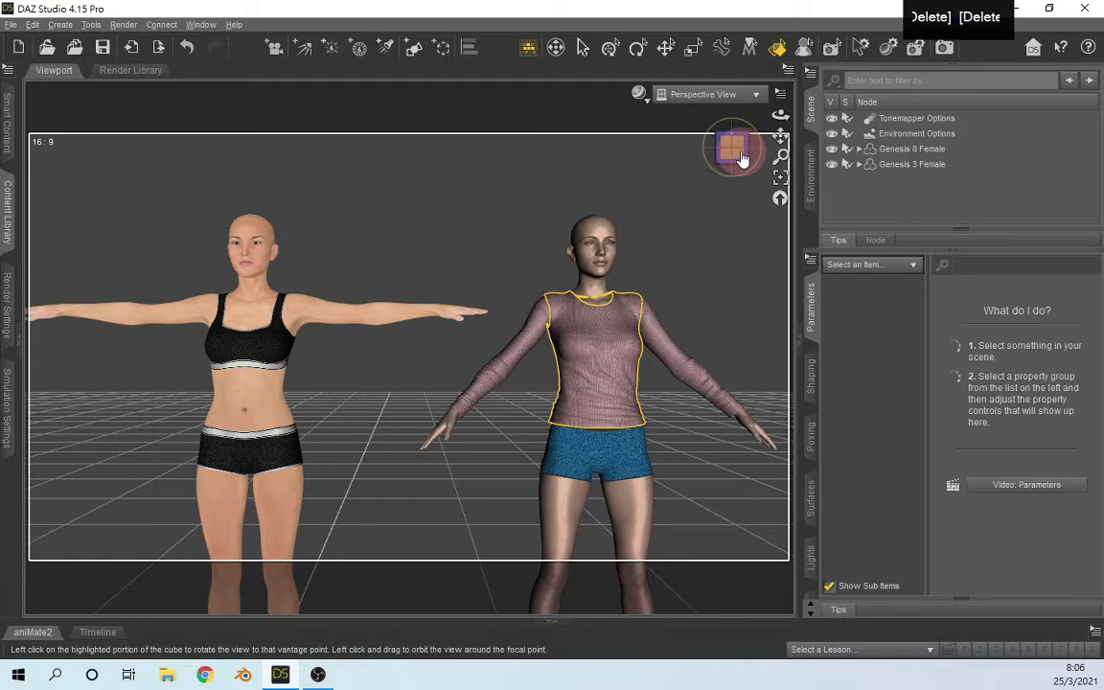
Step: Frame the Genesis 8 Female and Genesis 3 Female at full length in a front view
mouse_move(780, 135)
mouse_down()
mouse_move(764, 83)
mouse_move(786, 134)
mouse_up()
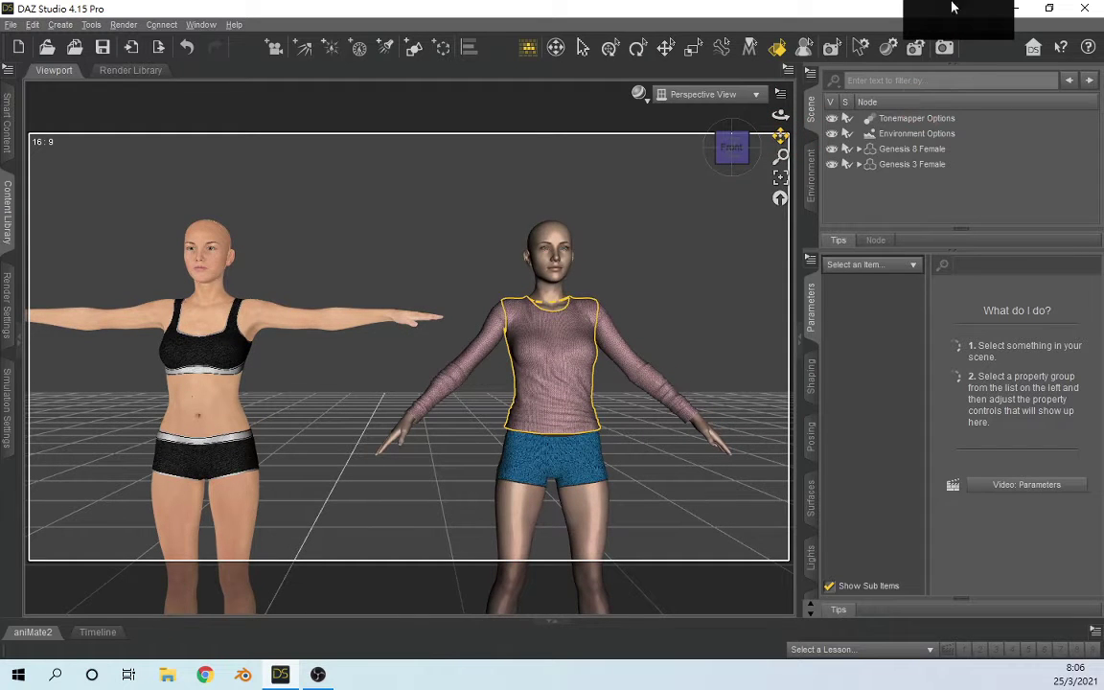
scroll(537, 302, down, 5)
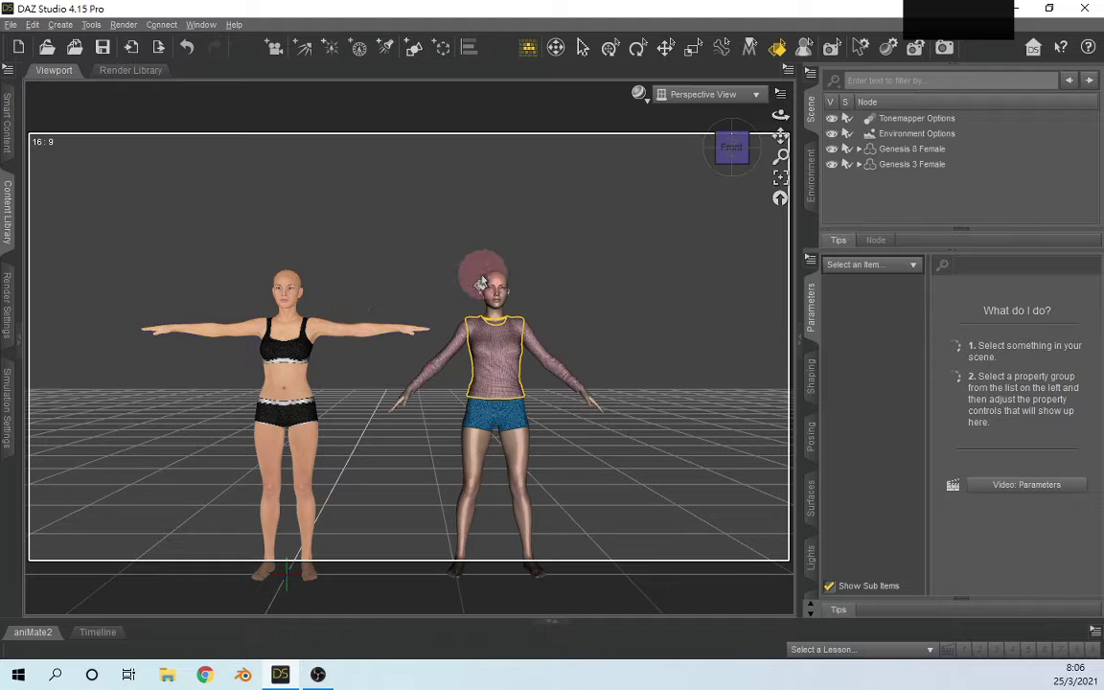
mouse_move(777, 136)
mouse_down()
mouse_move(791, 112)
mouse_move(781, 122)
mouse_up()
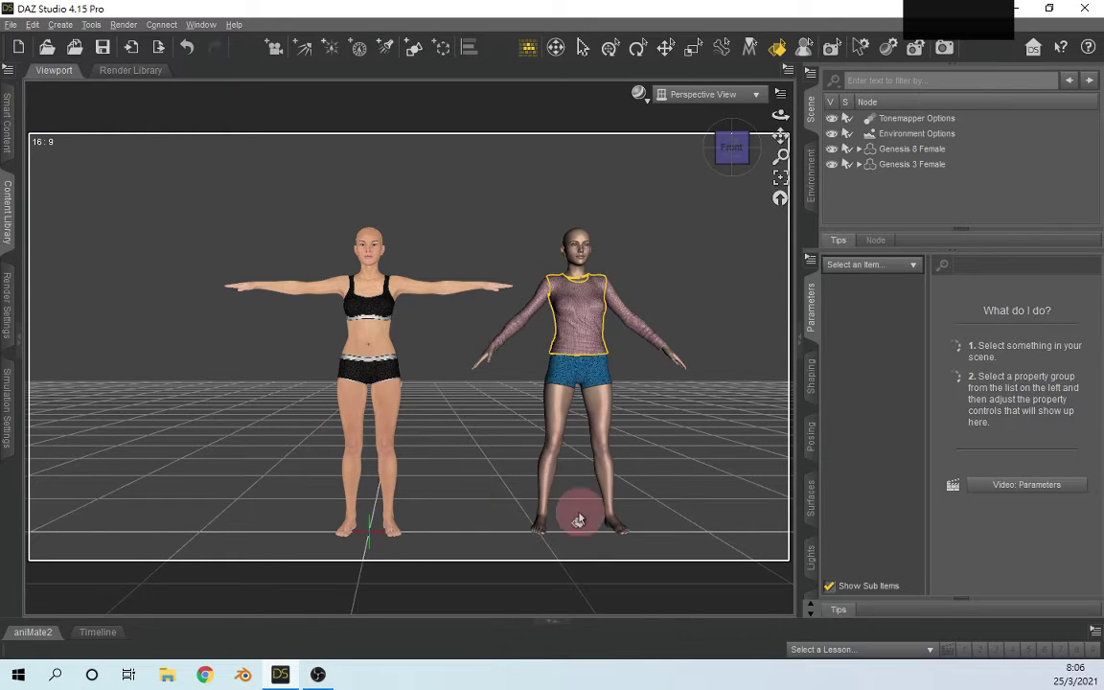
drag(740, 142, 729, 100)
click(730, 144)
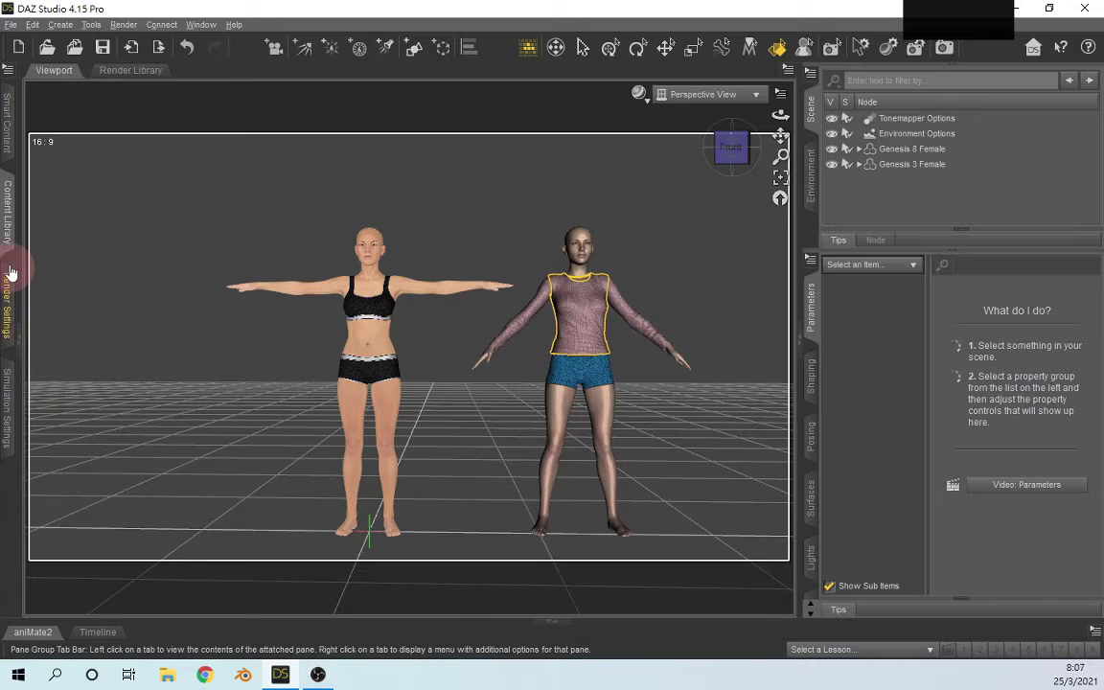
Step: Load the DCO Shirt from the Genesis 3 Female's Doctor Coat Outfit clothing into the scene
click(7, 237)
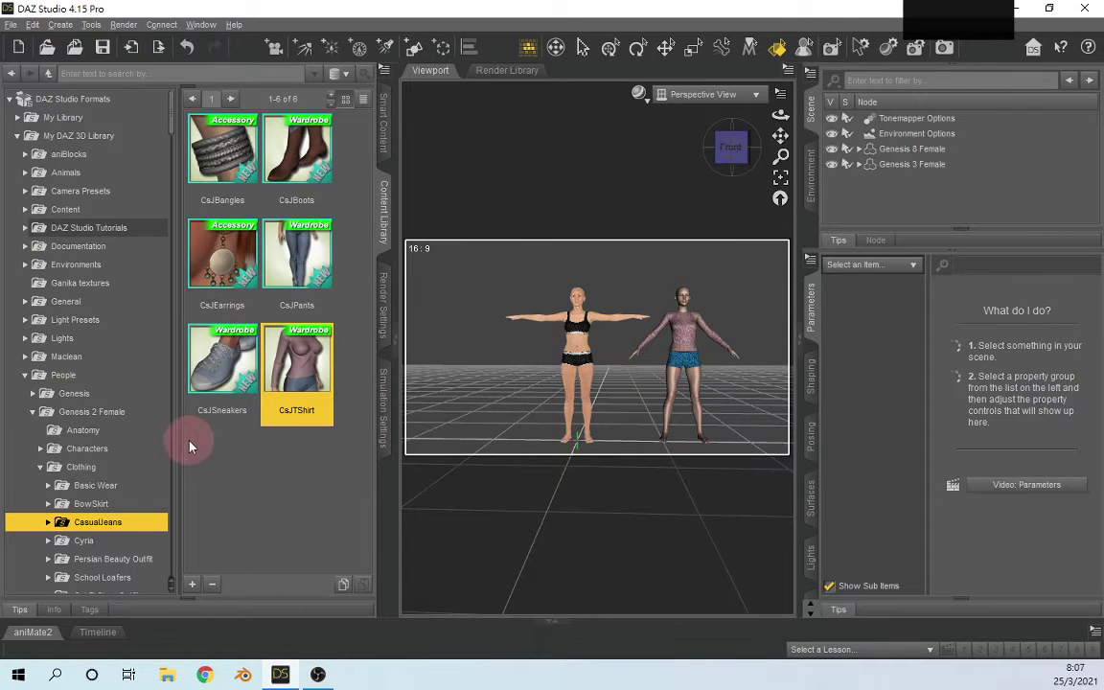
scroll(115, 321, down, 3)
scroll(115, 321, down, 7)
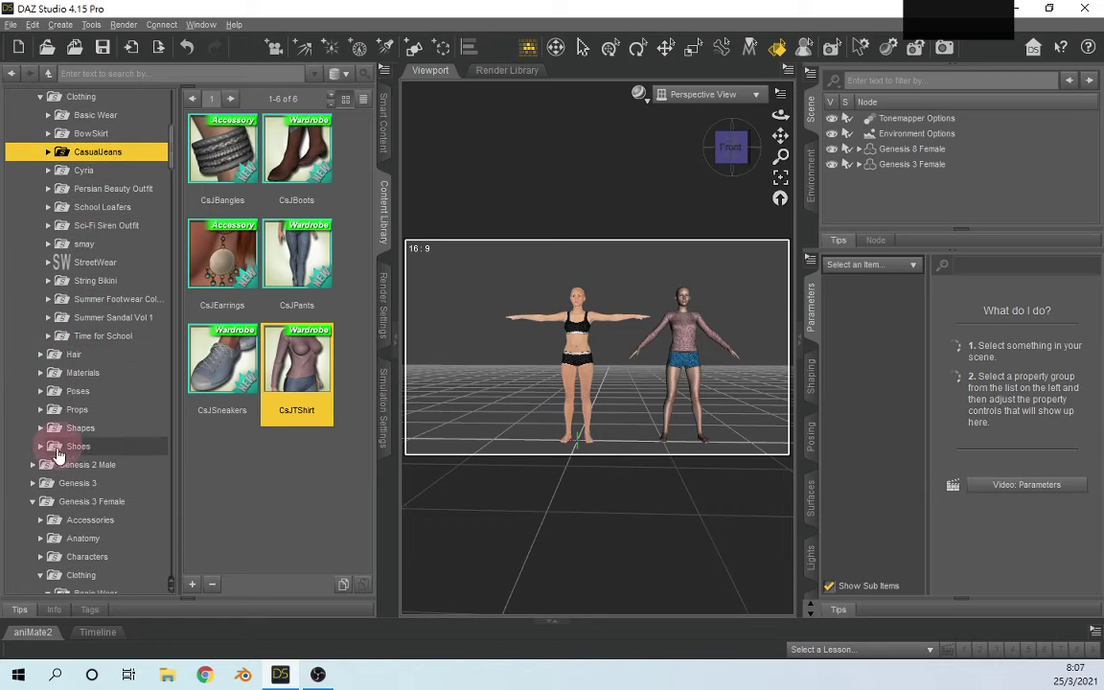
scroll(36, 487, down, 1)
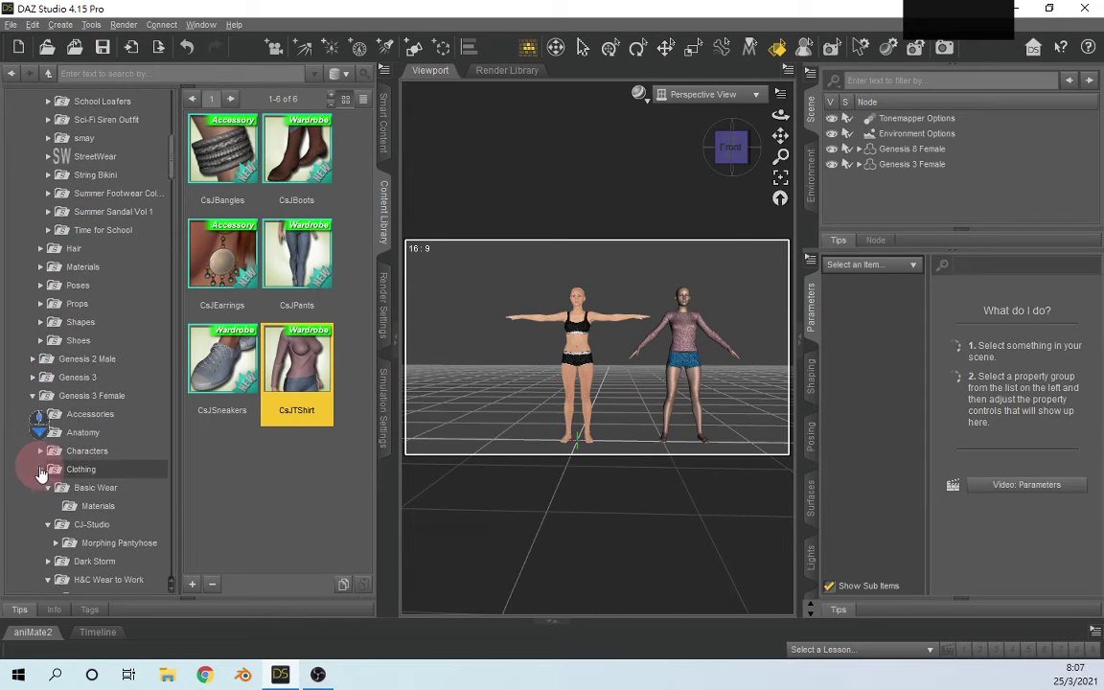
scroll(48, 479, down, 5)
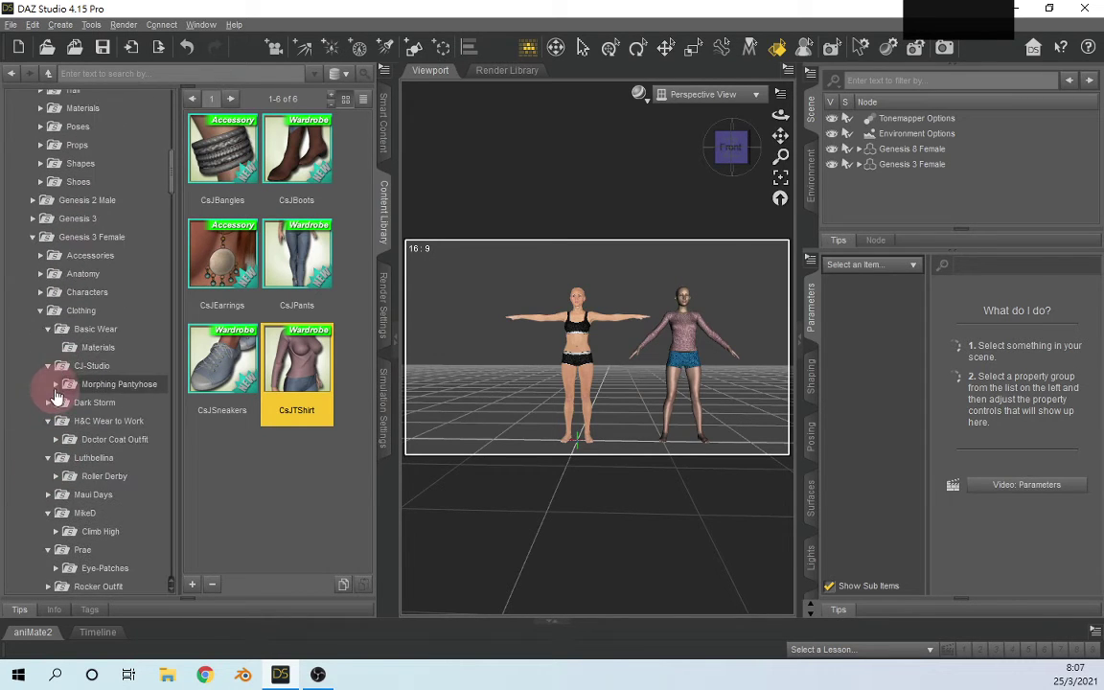
click(68, 446)
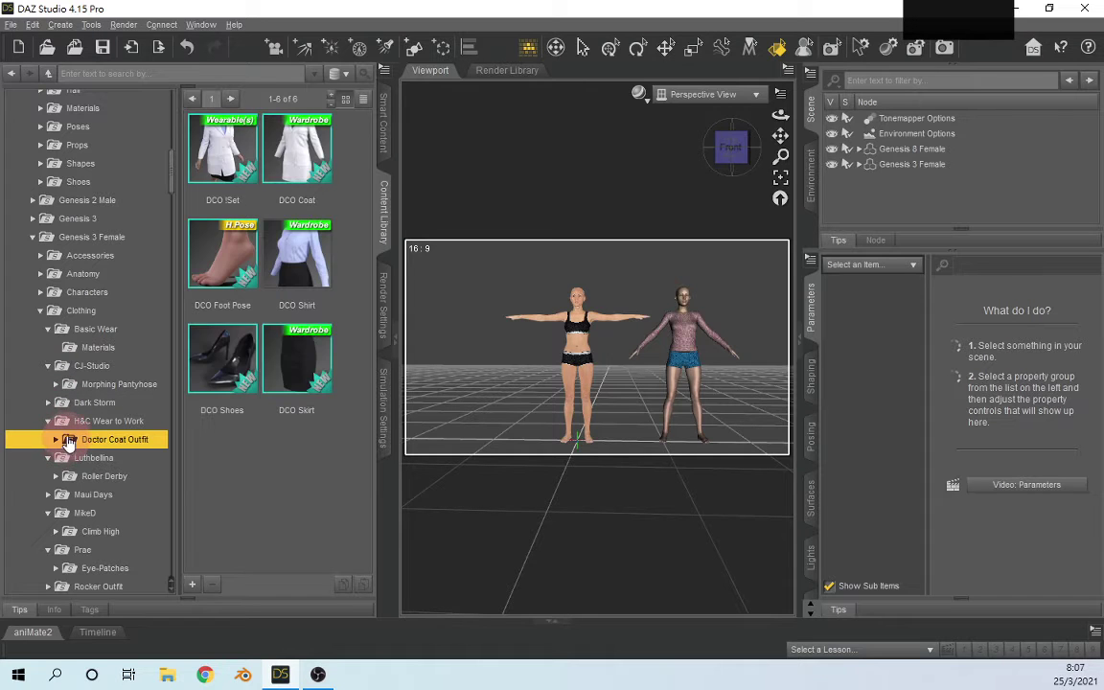
double_click(309, 288)
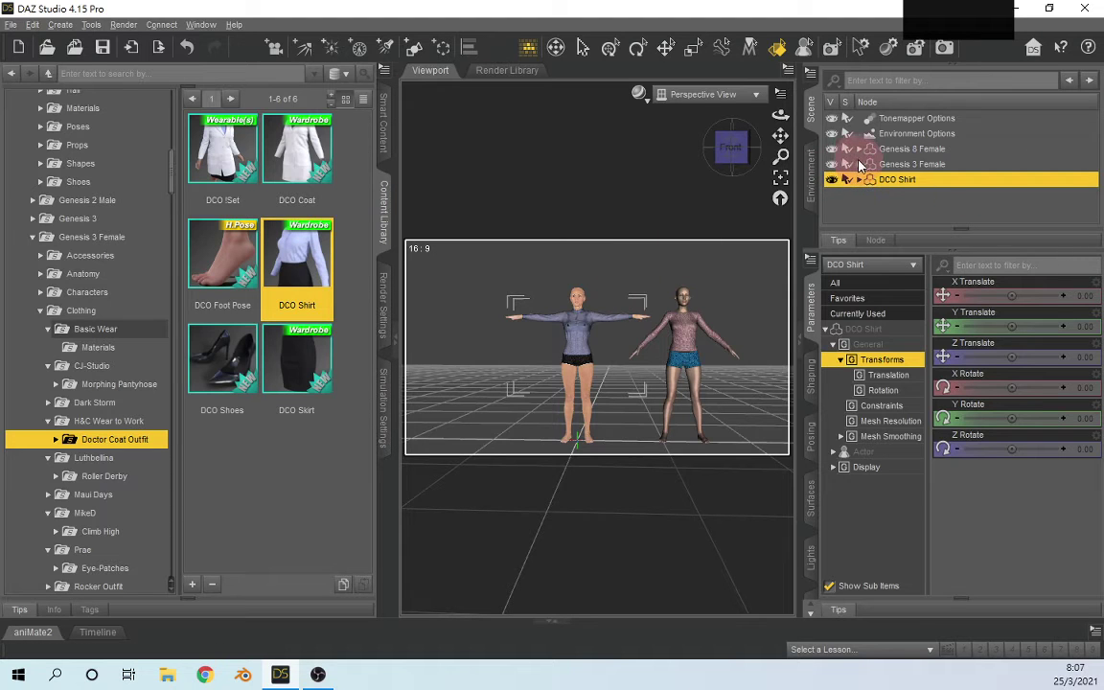
Step: Create a group containing the Genesis 8 Female and Genesis 3 Female, and hide the whole group
click(901, 149)
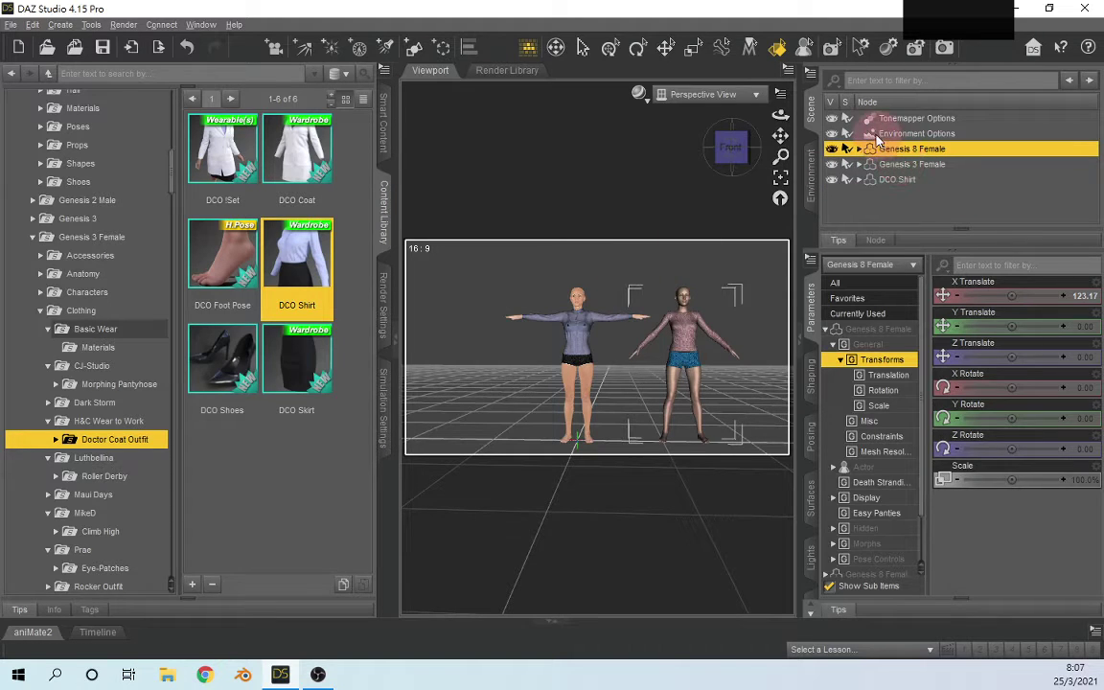
click(441, 46)
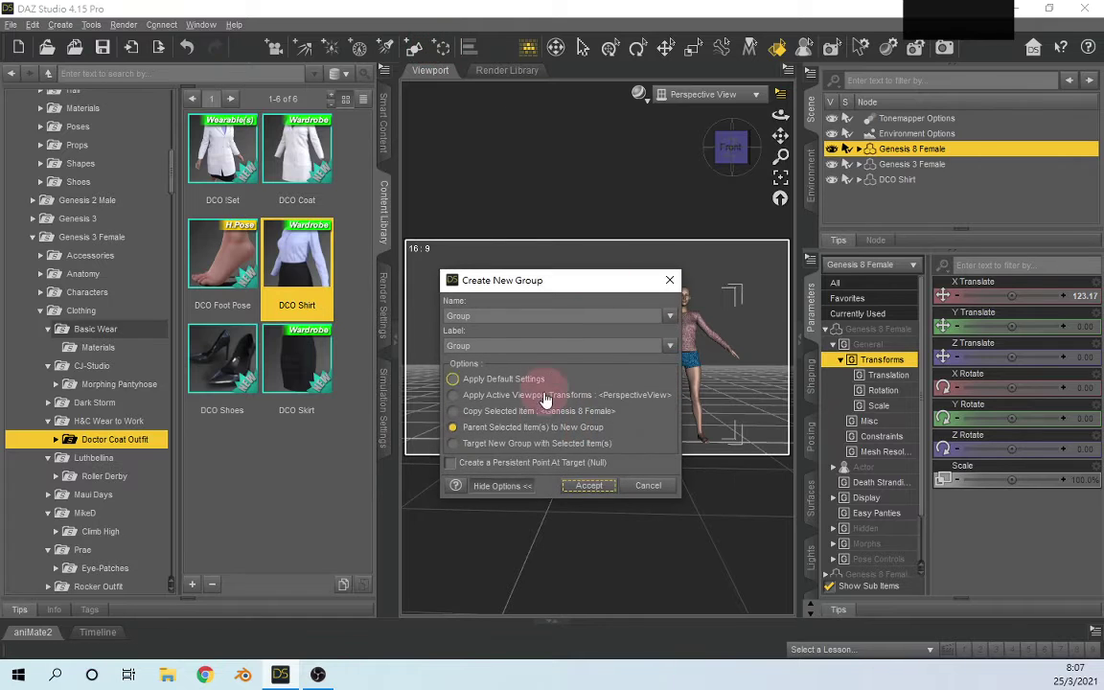
click(587, 486)
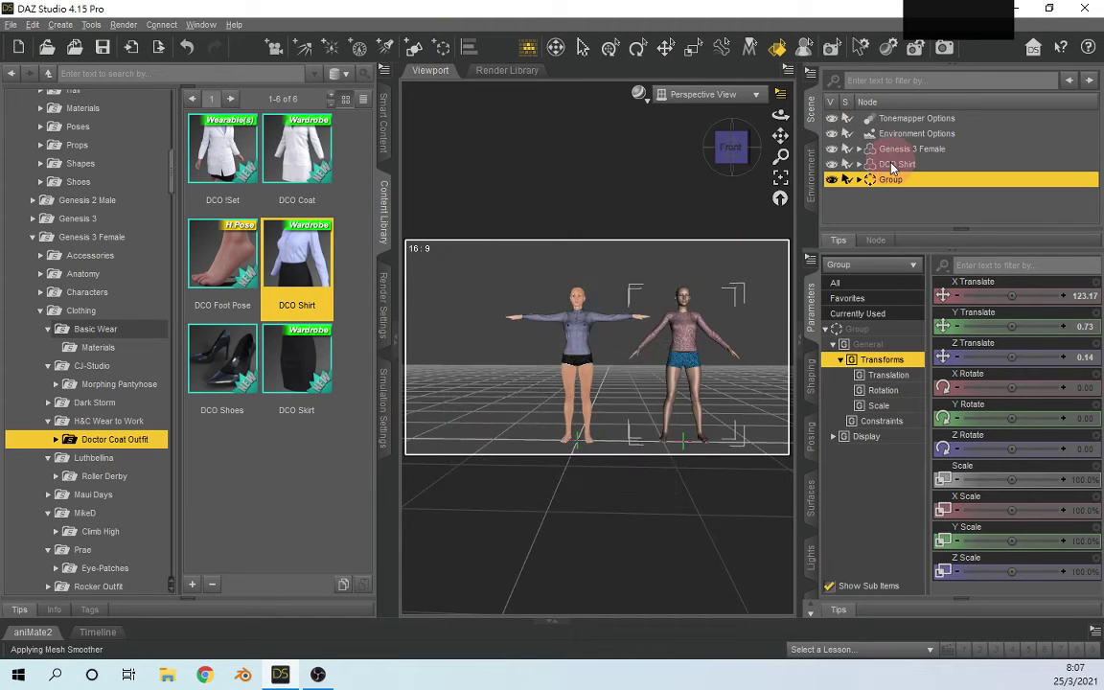
click(892, 137)
drag(887, 149, 883, 188)
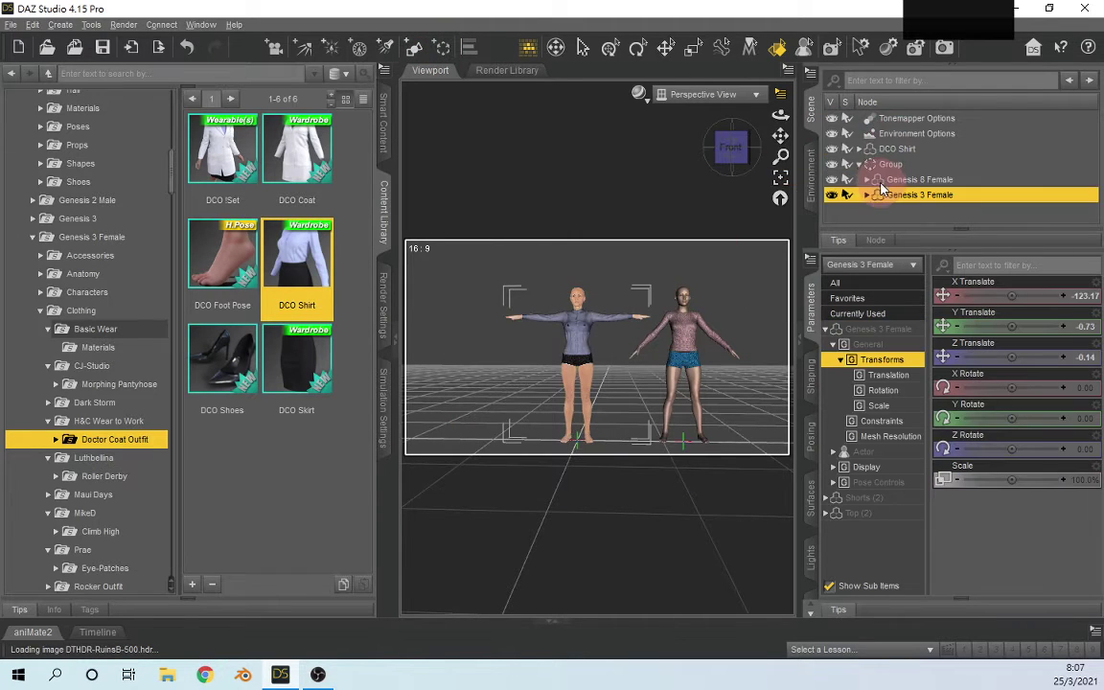
click(831, 165)
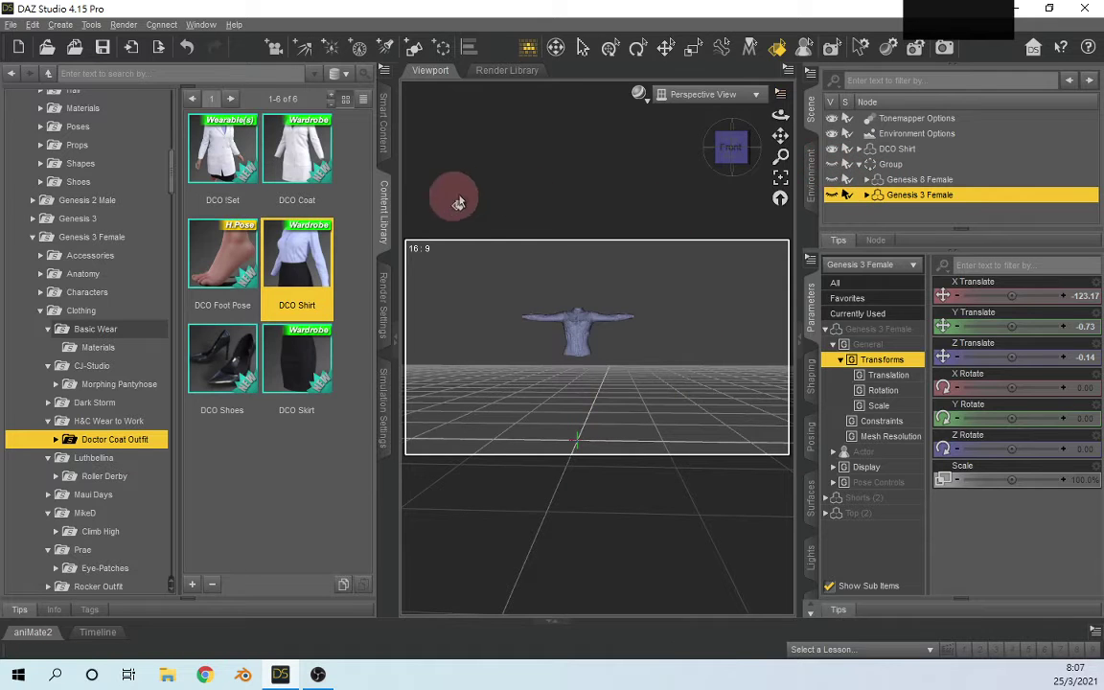
drag(306, 345, 525, 309)
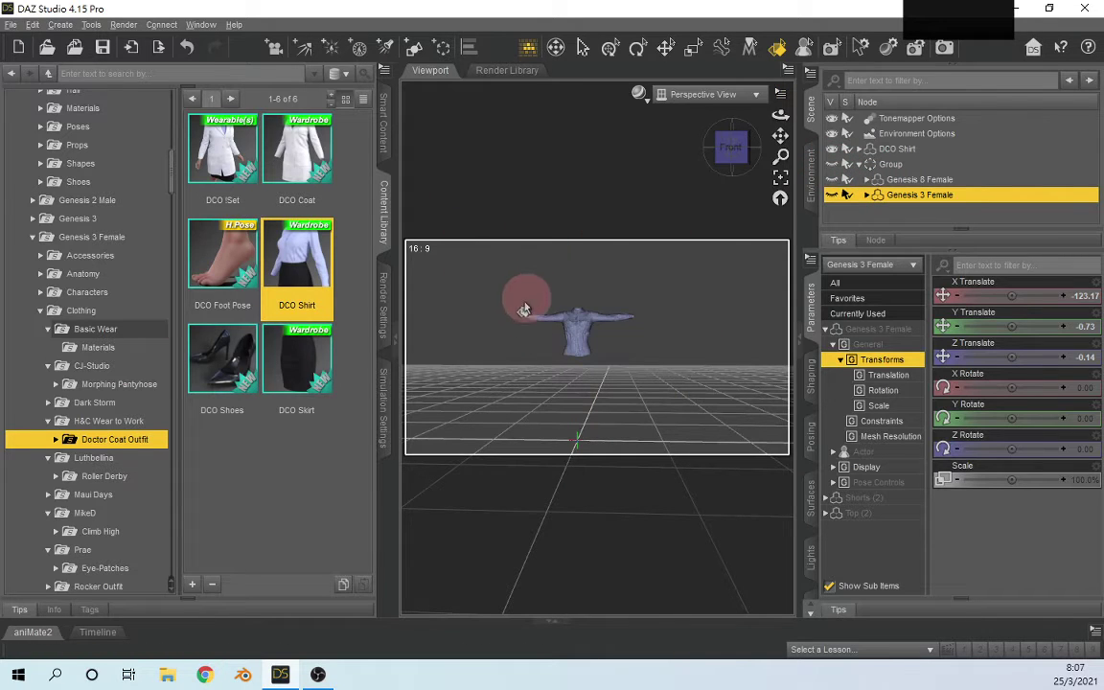
drag(621, 388, 366, 289)
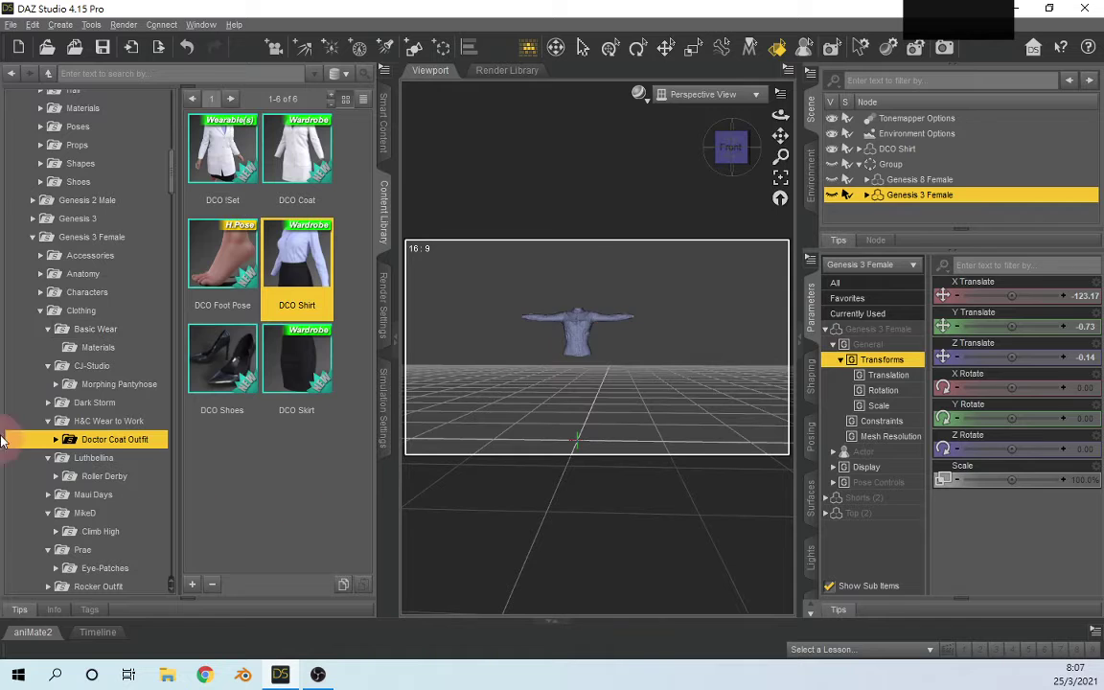
Step: Browse the Genesis 8 Female clothing and open Cinnabar's dForce CB School outfit folder
scroll(61, 375, down, 9)
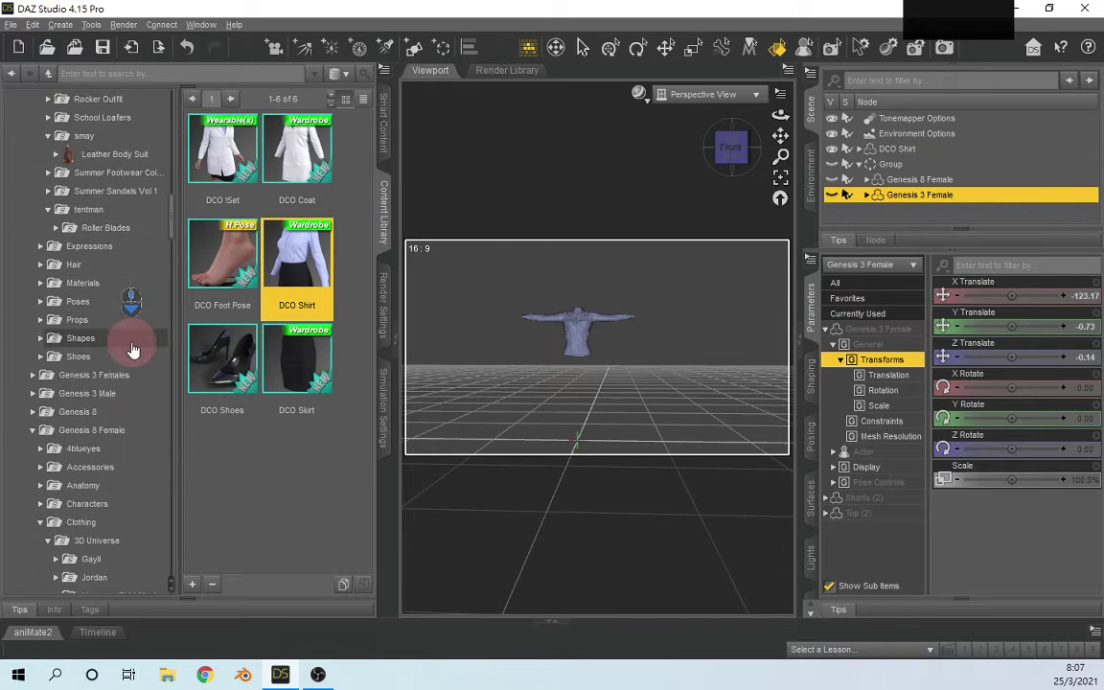
scroll(96, 374, down, 3)
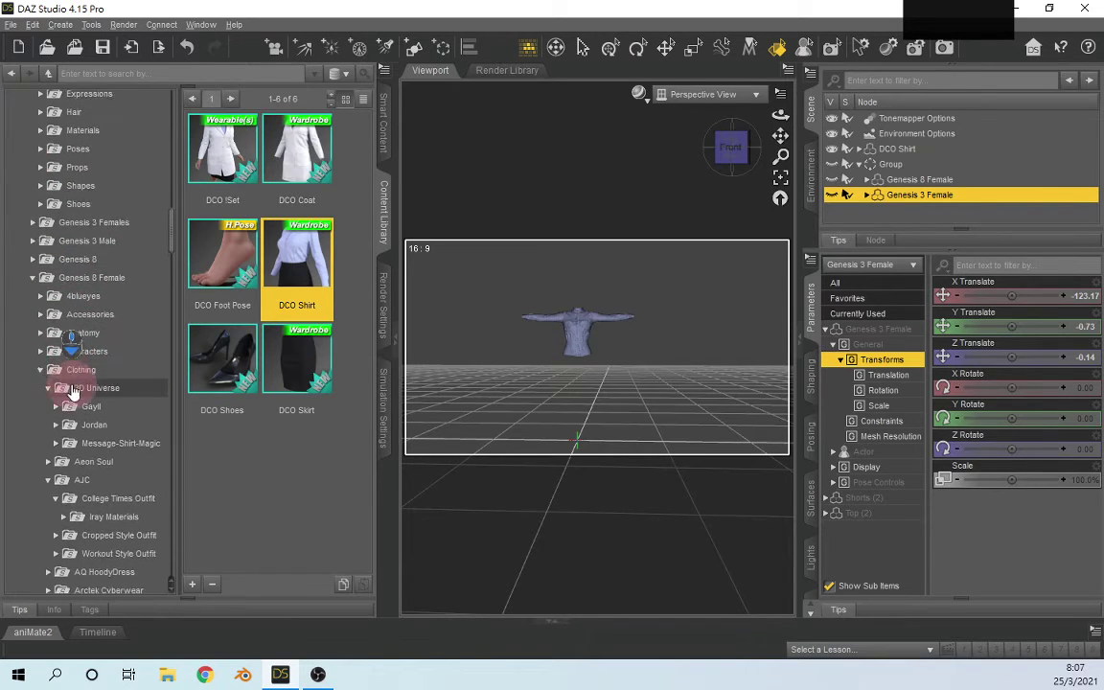
scroll(72, 391, down, 5)
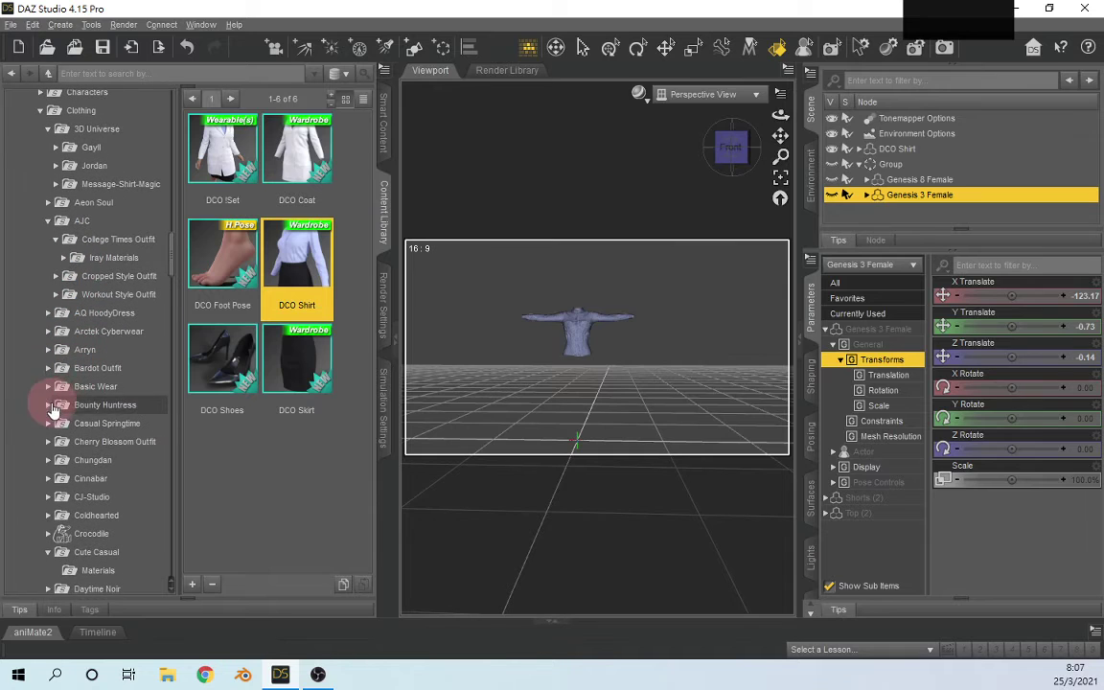
click(54, 427)
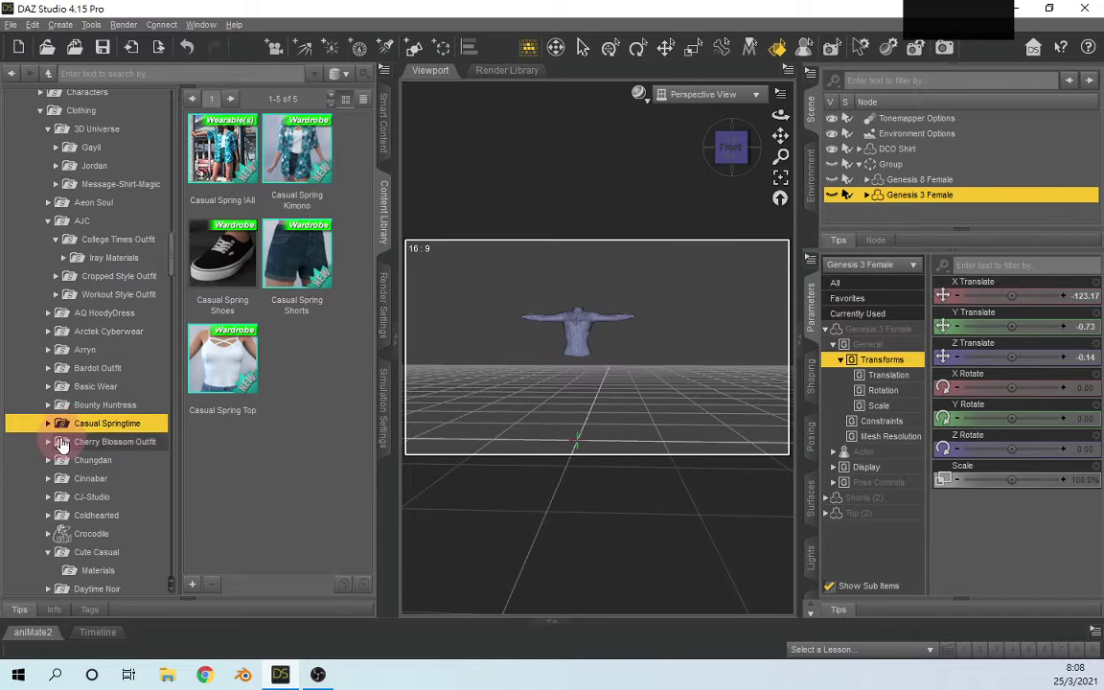
scroll(60, 444, down, 1)
click(59, 429)
click(50, 426)
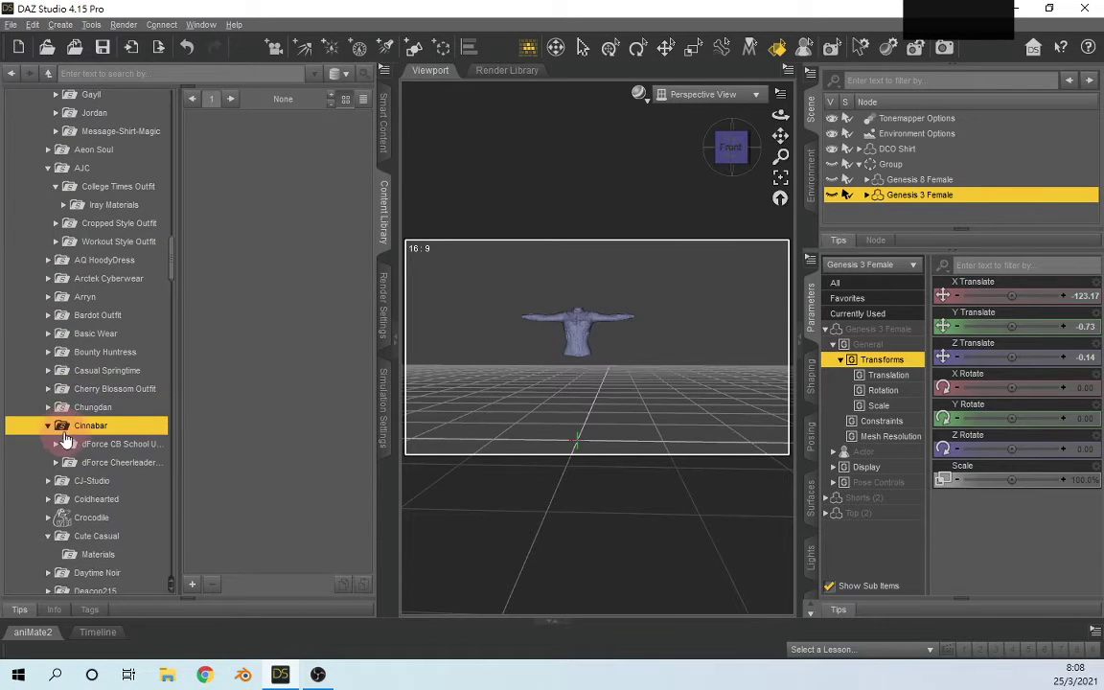
click(68, 446)
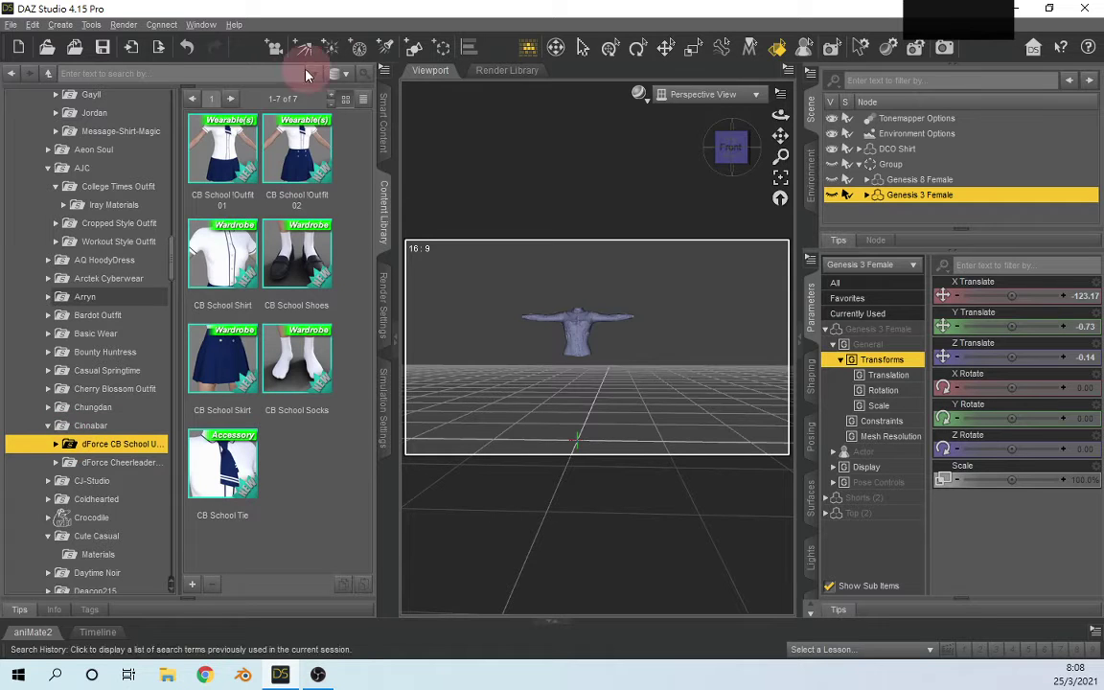
Step: Cancel the CB School Shirt's Auto-Fit to the Genesis 3 Female and load the shirt with no figure selected
double_click(230, 276)
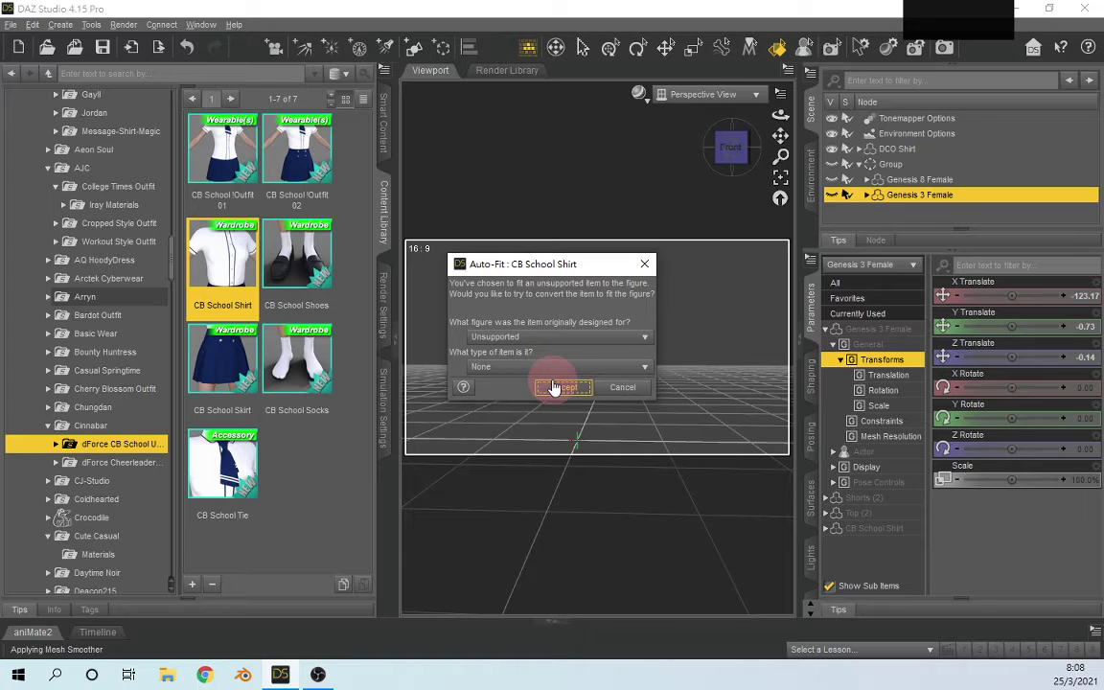
click(610, 389)
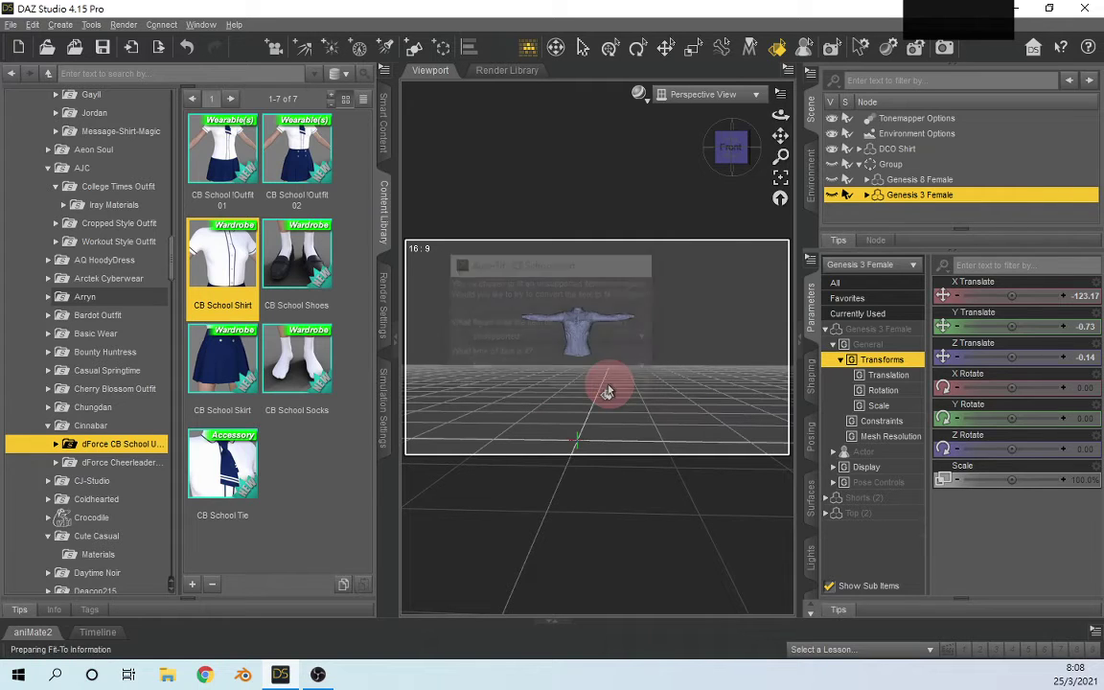
click(890, 164)
click(913, 208)
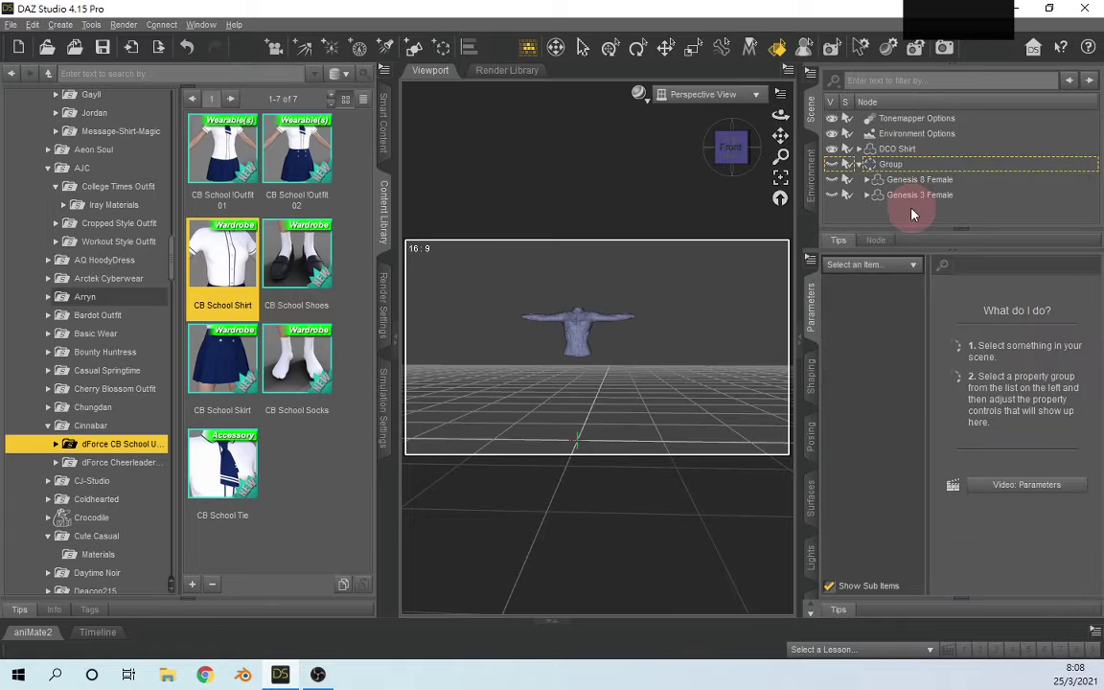
double_click(229, 276)
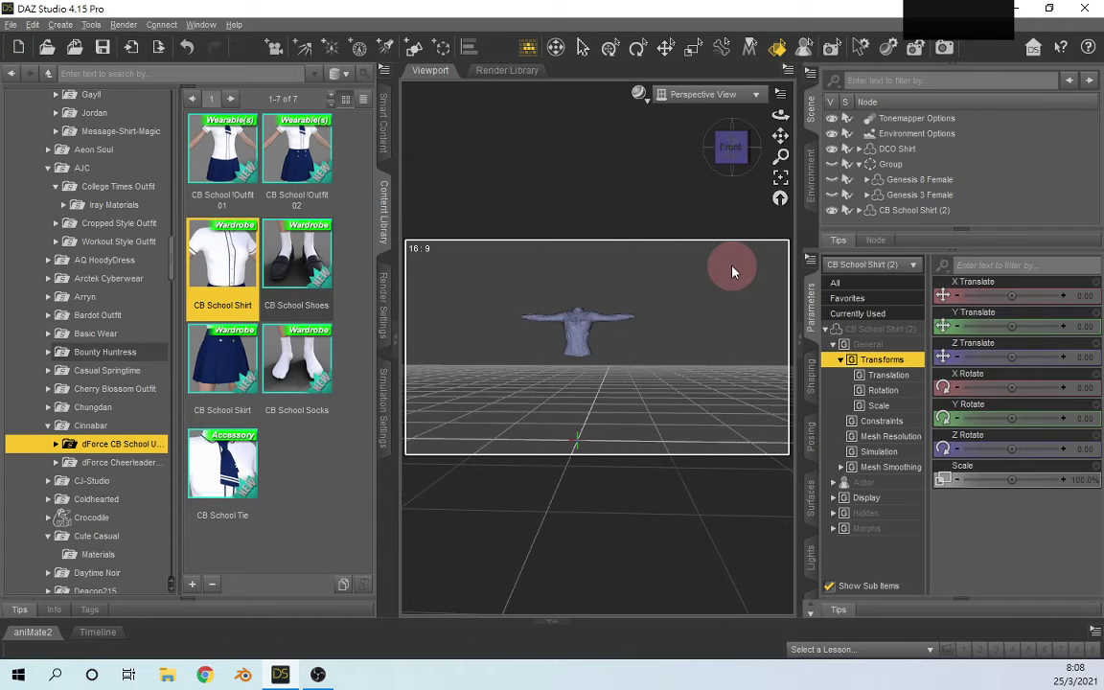
Step: Enlarge the viewport and compare the overlapping DCO Shirt and CB School Shirt from the front
scroll(633, 288, up, 8)
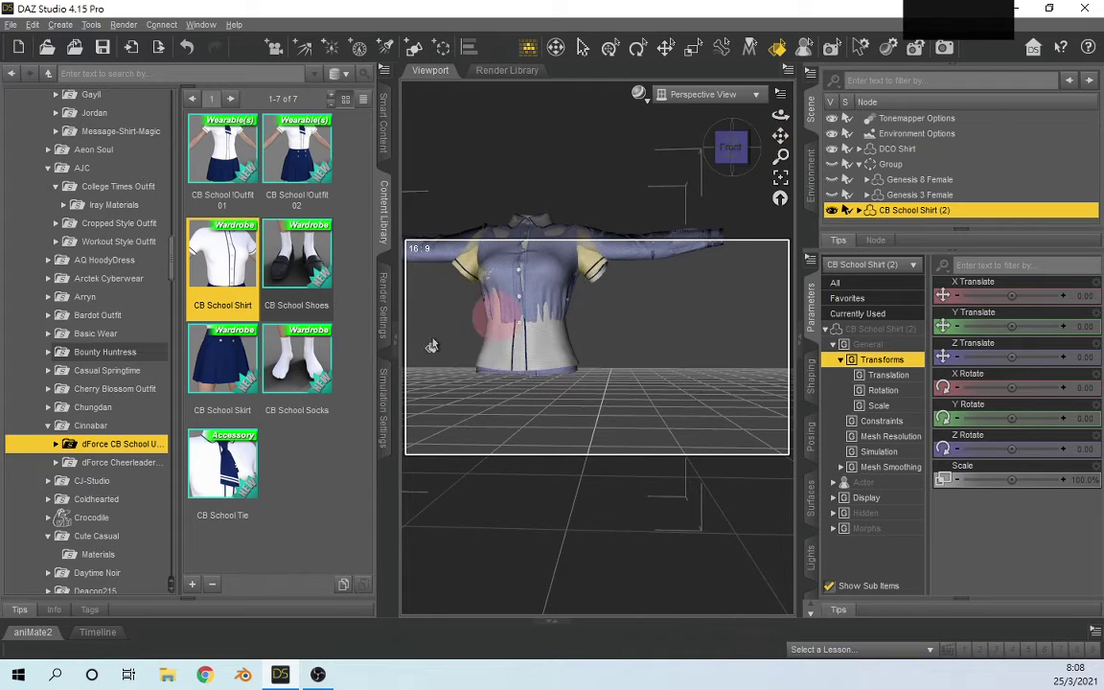
click(395, 346)
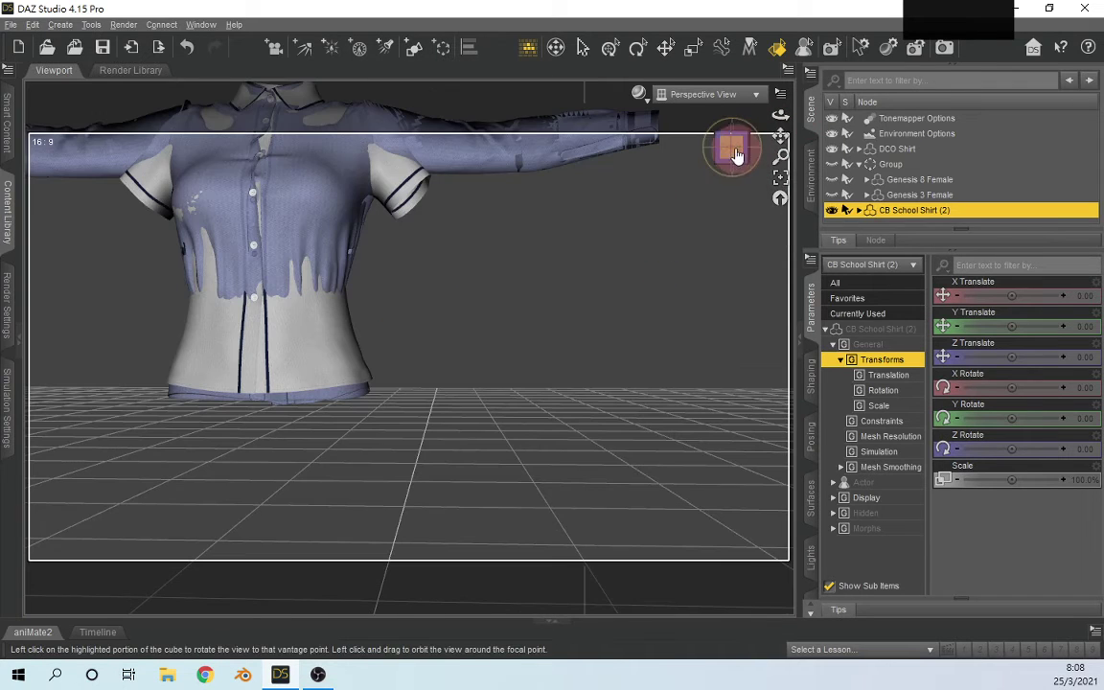
drag(728, 147, 731, 140)
drag(773, 91, 757, 134)
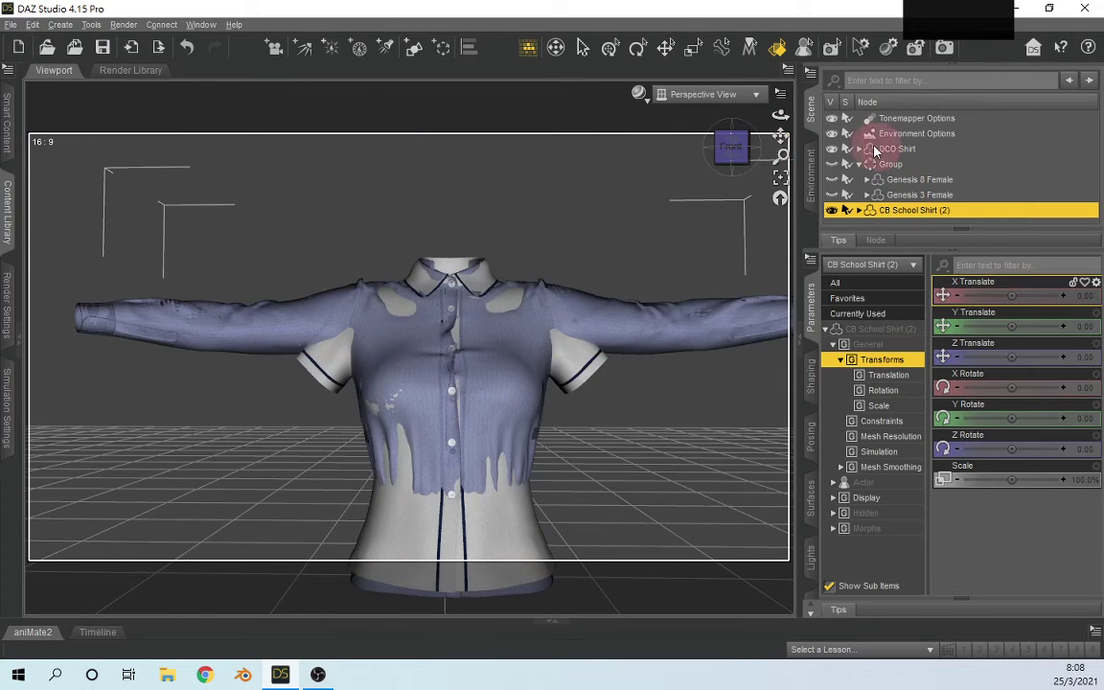
drag(880, 216, 937, 147)
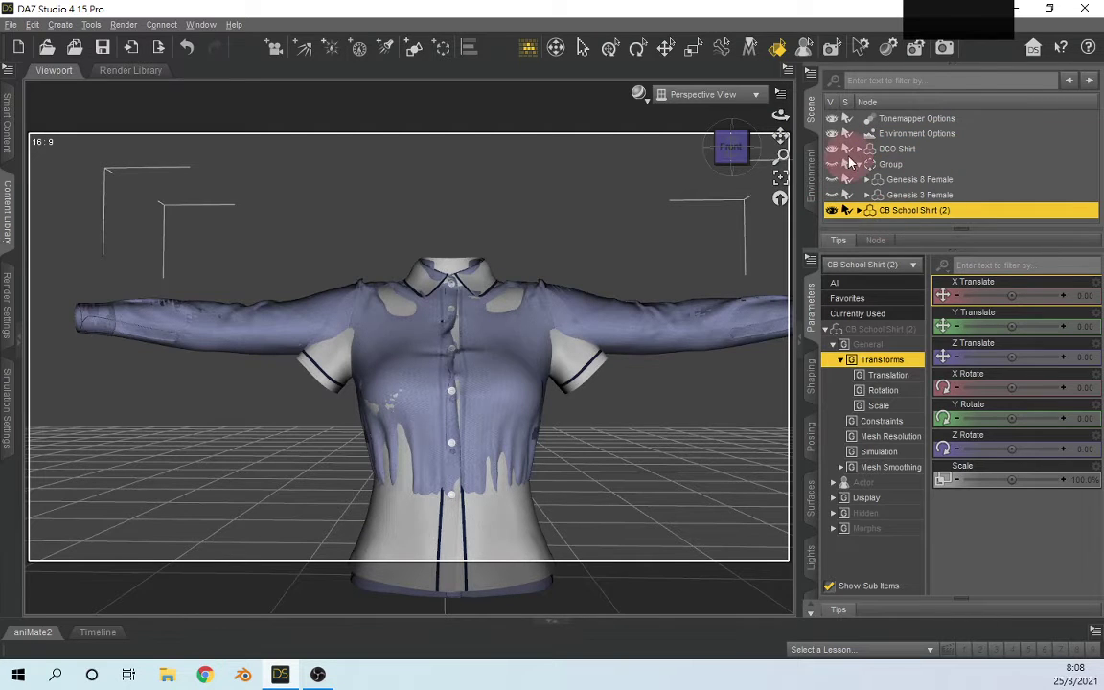
Step: Hide the CB School Shirt to examine the DCO Shirt, and swap their visibility to examine the CB School Shirt alone
click(831, 210)
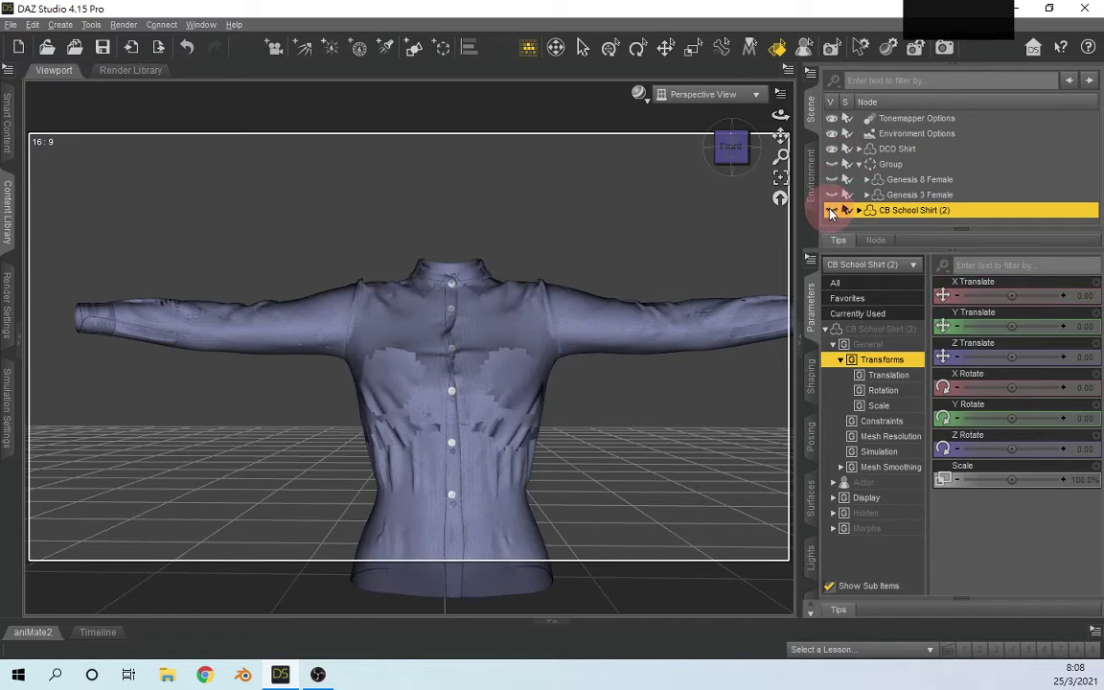
drag(732, 144, 732, 99)
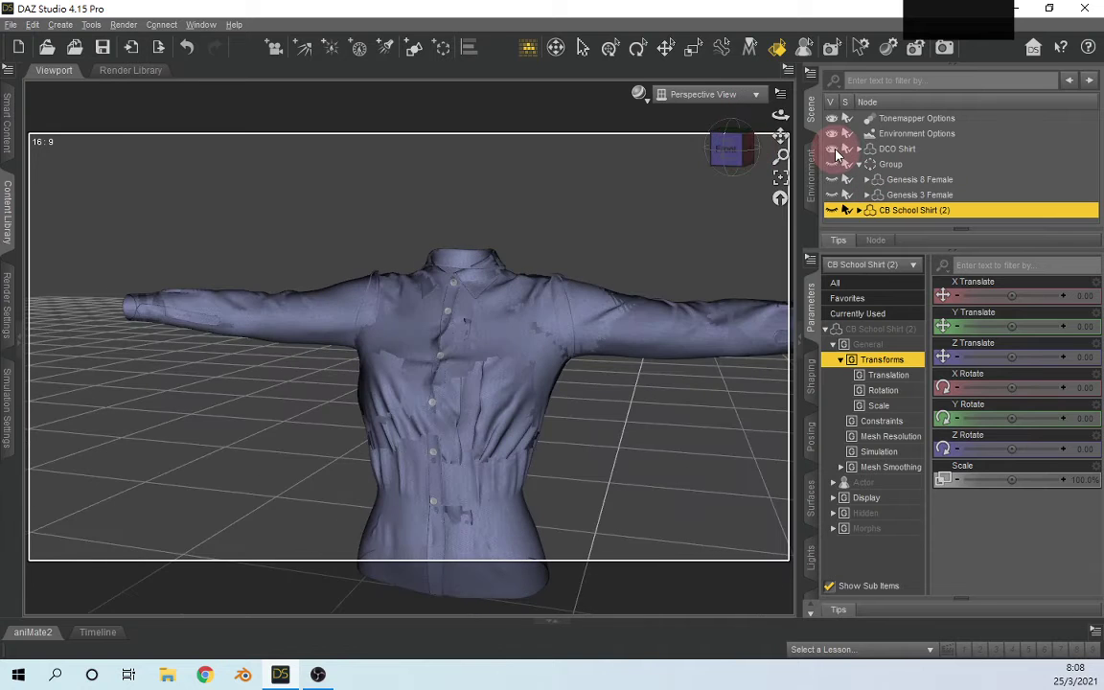
click(831, 210)
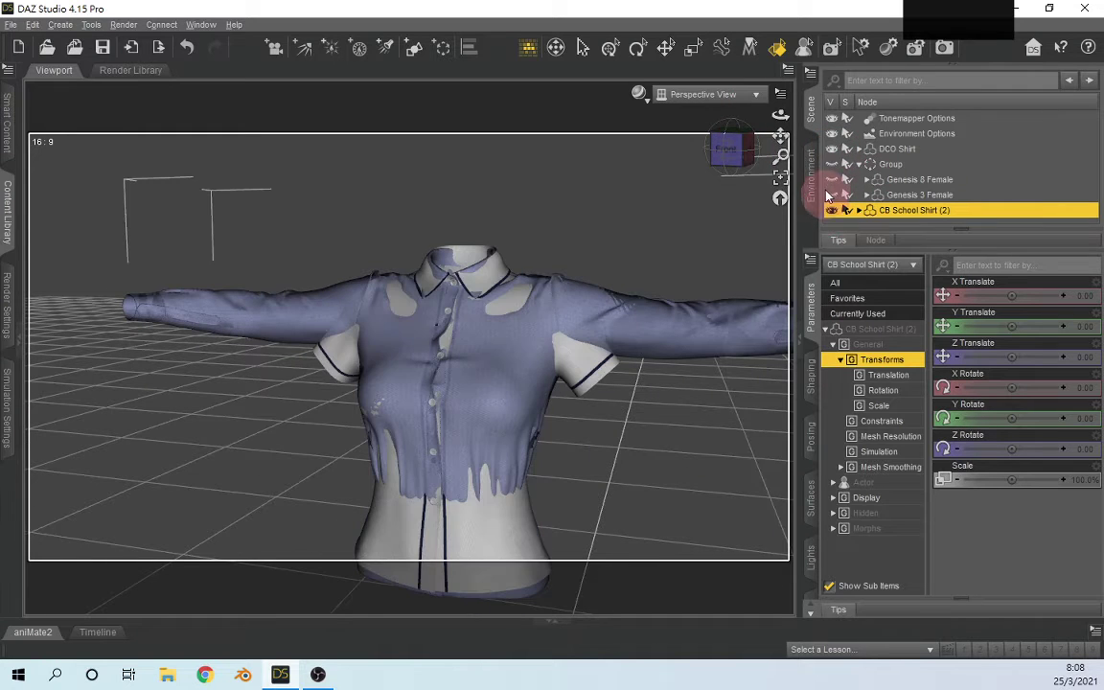
click(831, 149)
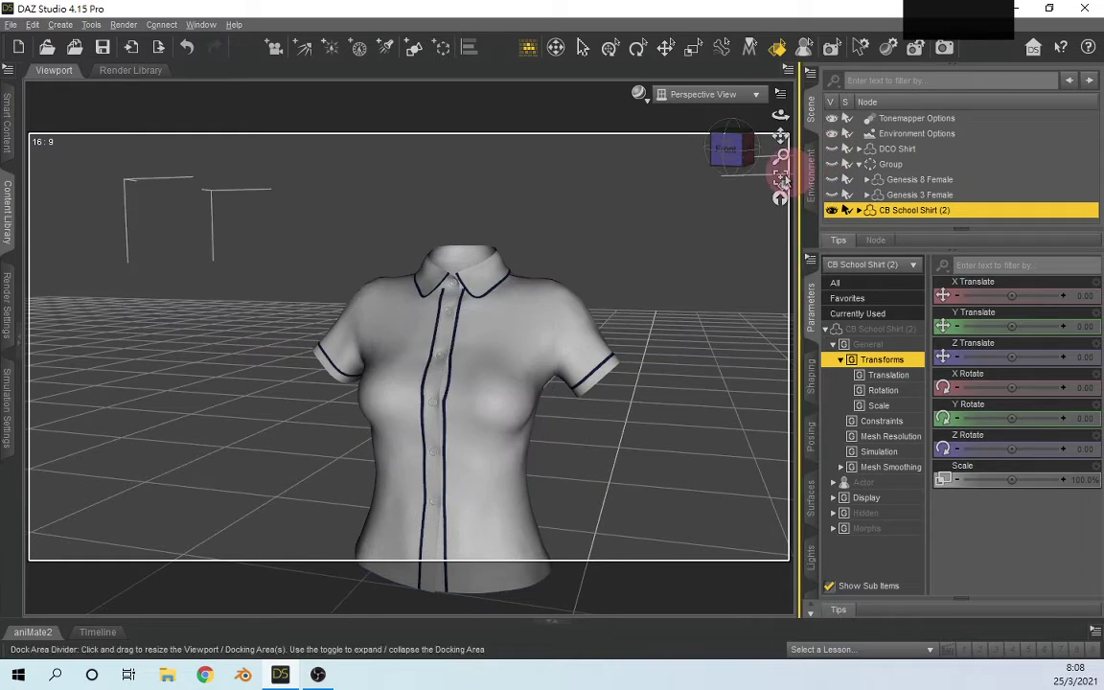
mouse_move(717, 93)
mouse_down()
mouse_move(705, 93)
mouse_move(721, 92)
mouse_up()
click(730, 143)
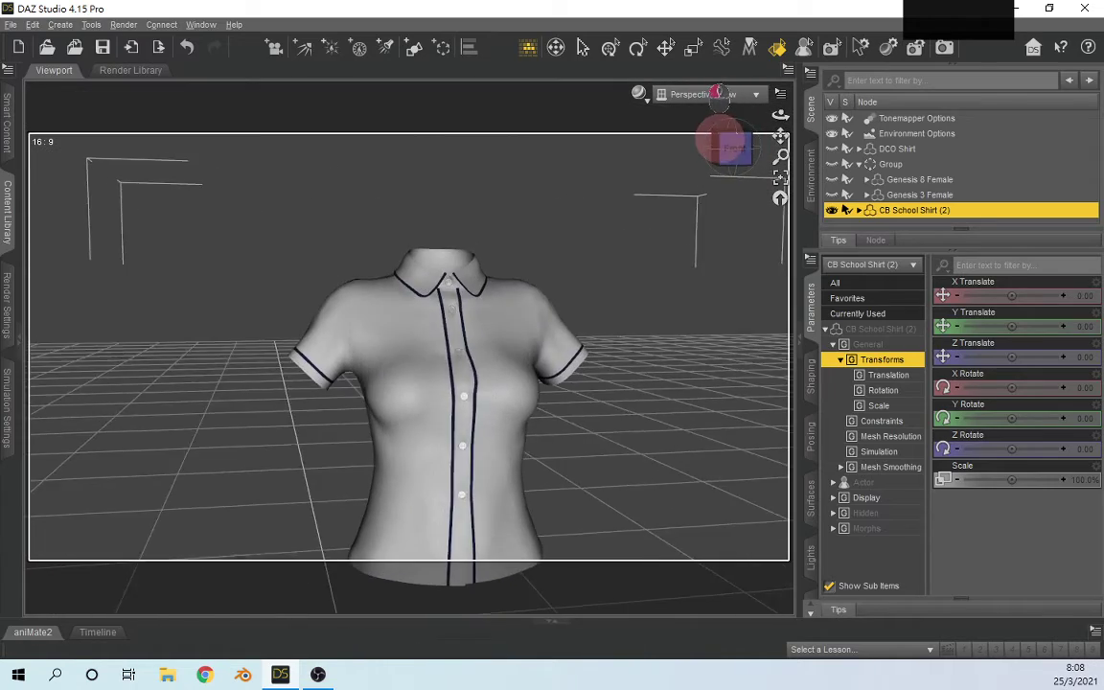
Step: Show the Genesis 3 Female inside the CB School Shirt, examine the chest and sleeves, and hide her again
click(832, 194)
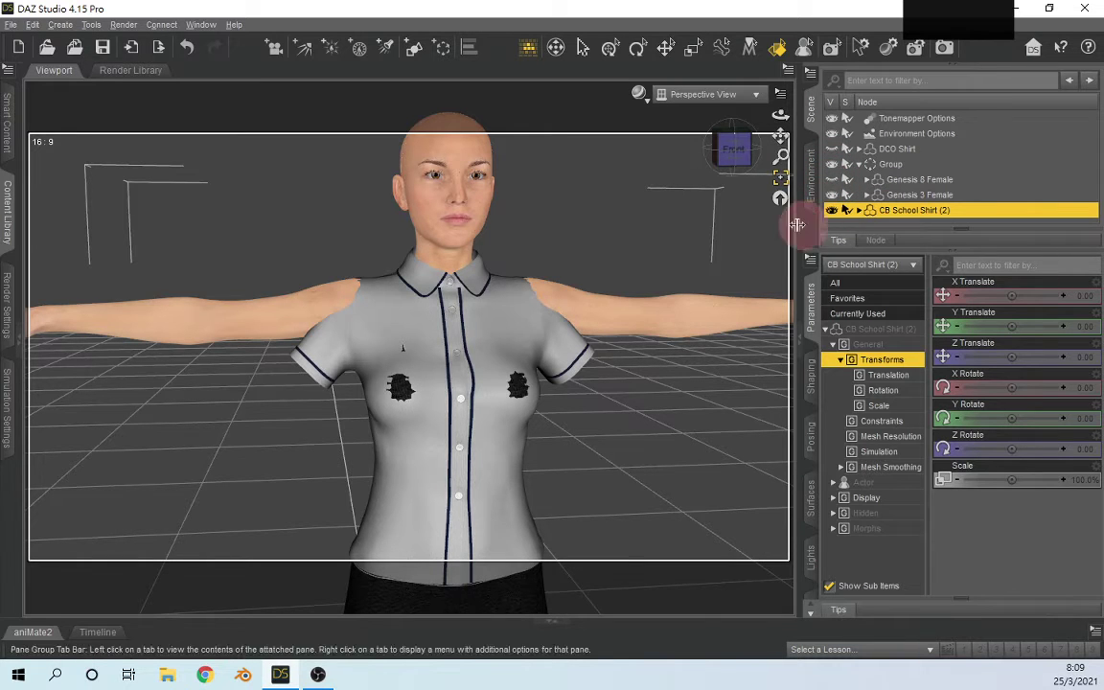
click(719, 148)
drag(737, 150, 743, 151)
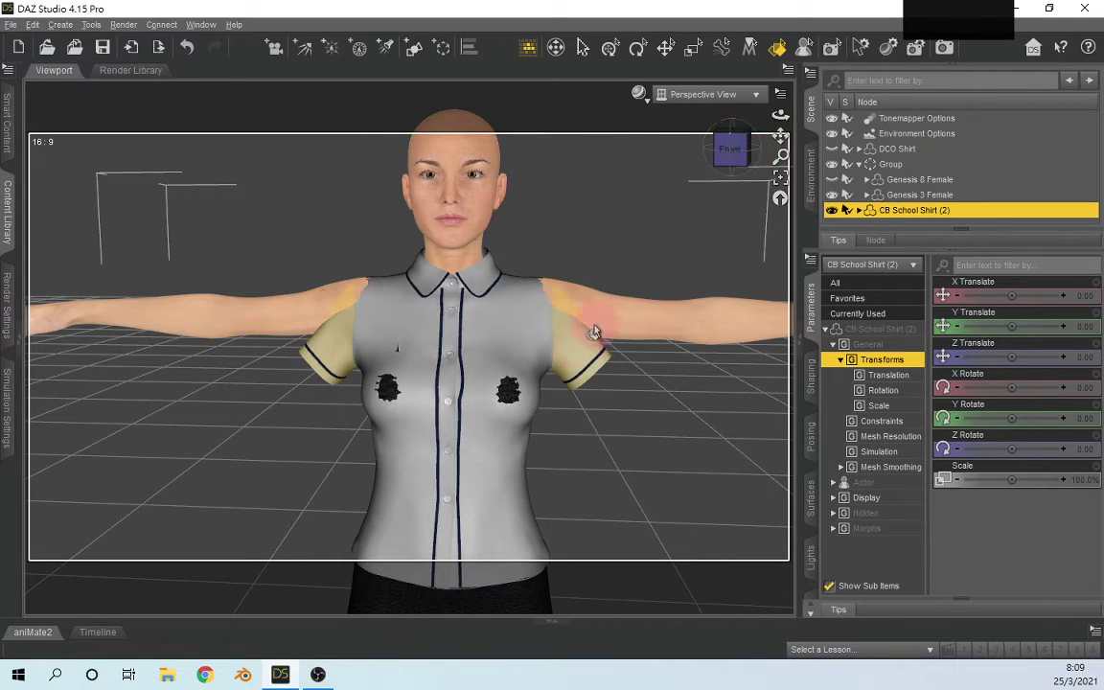
click(831, 196)
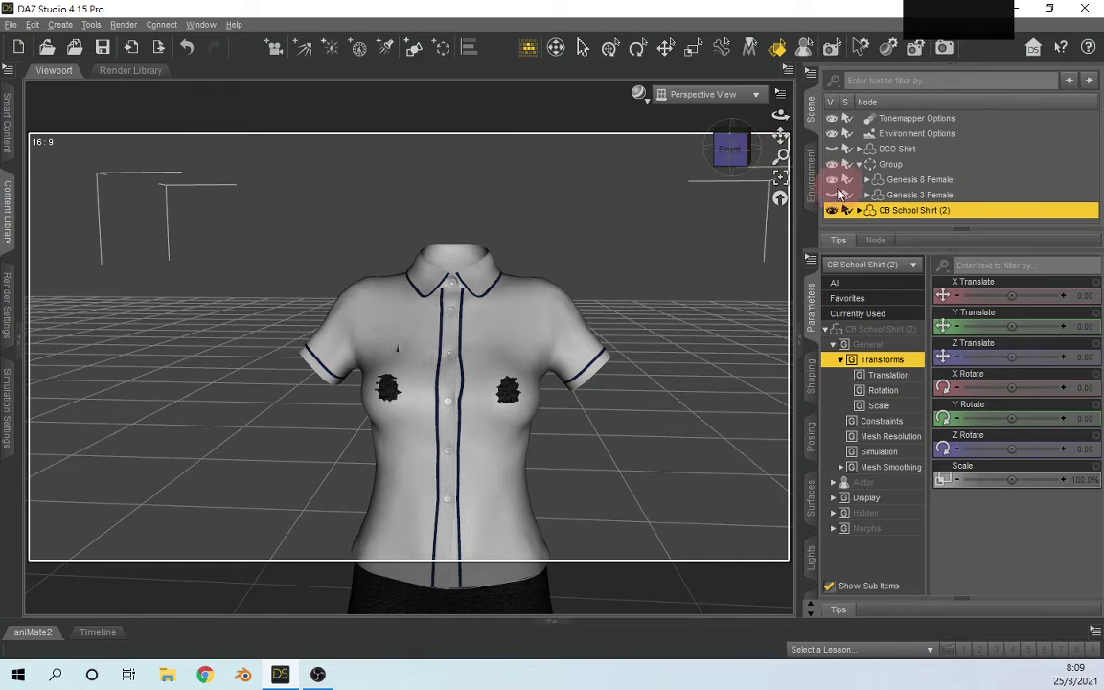
Step: Move the Genesis 8 Female along X to about -123.6 so she stands inside the CB School Shirt (2)
click(780, 177)
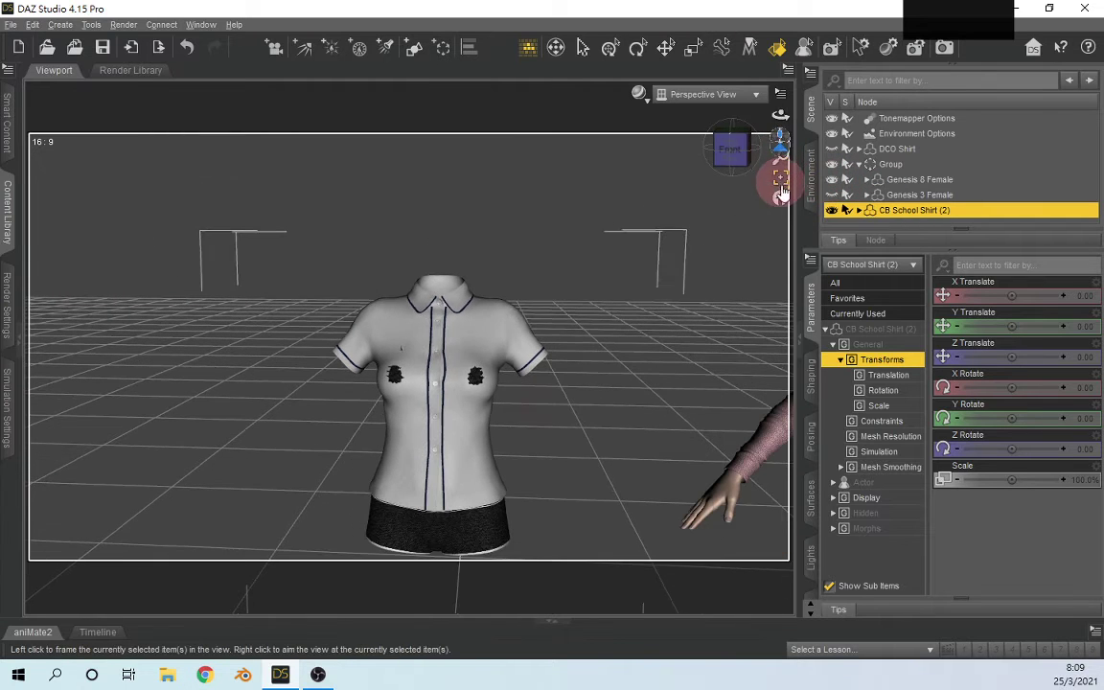
click(893, 183)
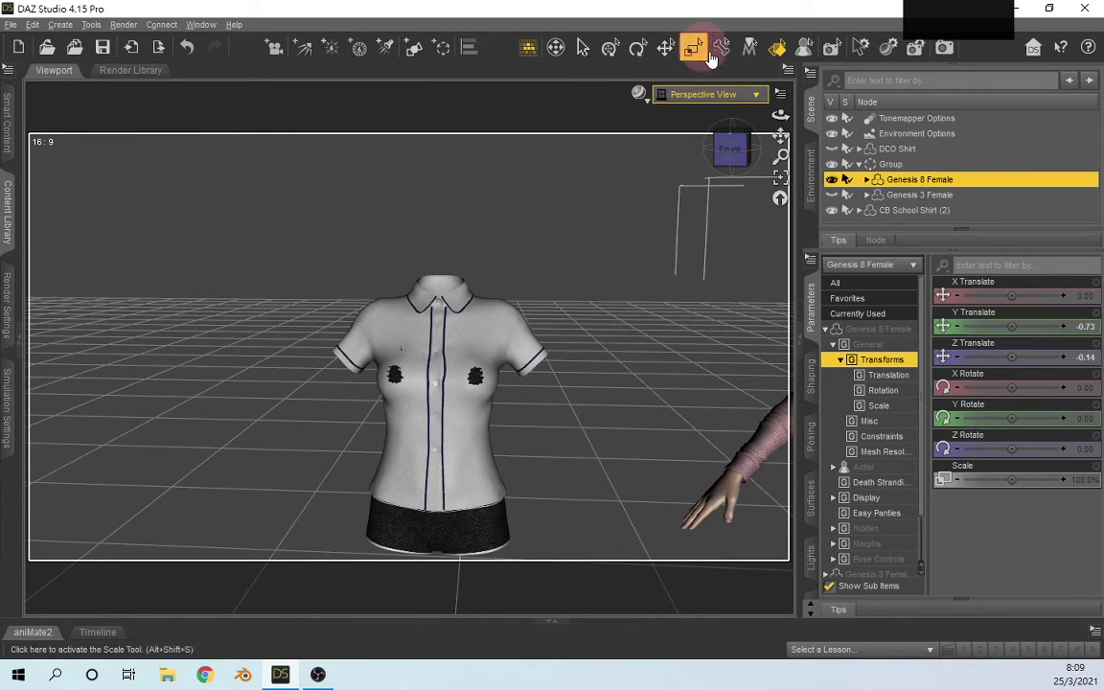
click(874, 330)
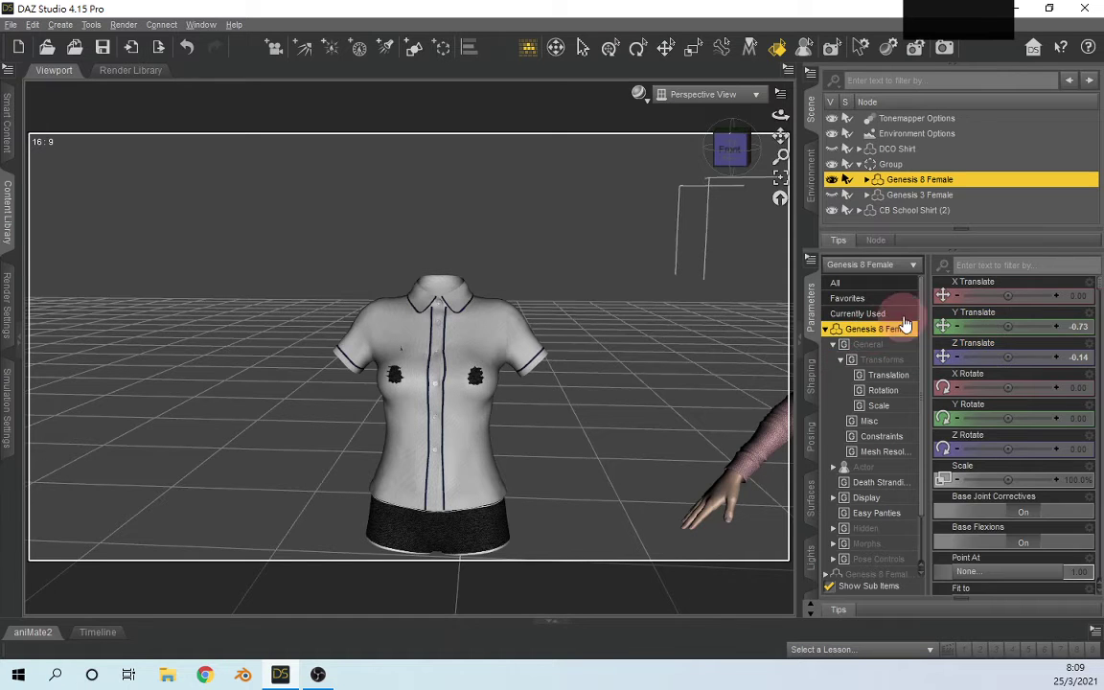
double_click(888, 182)
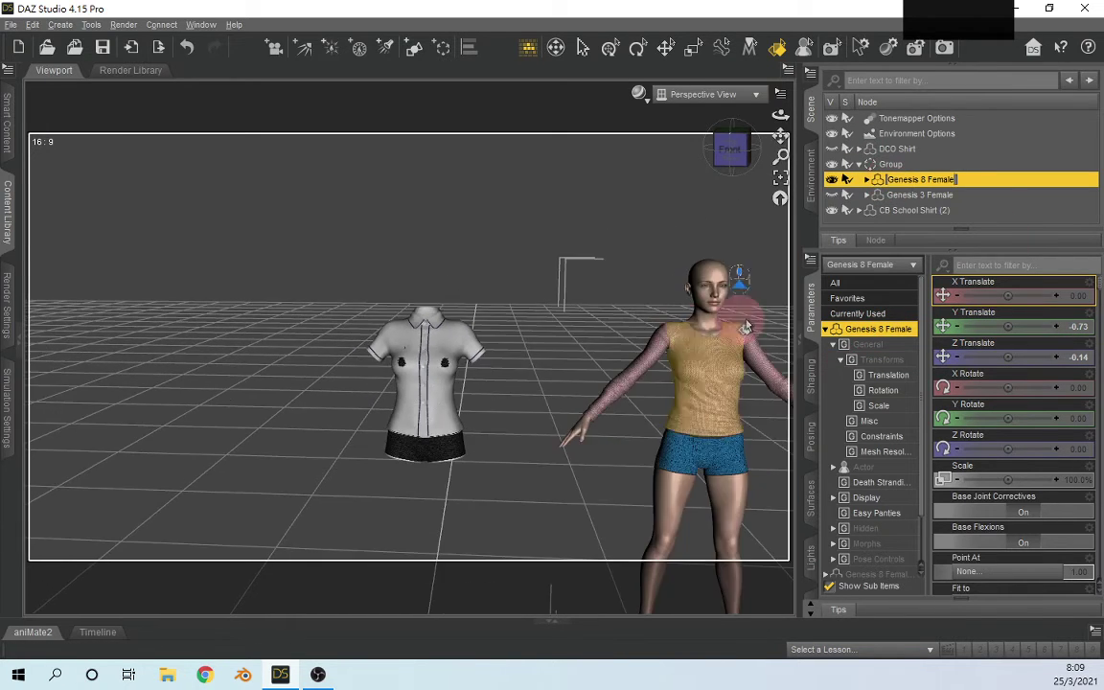
click(738, 508)
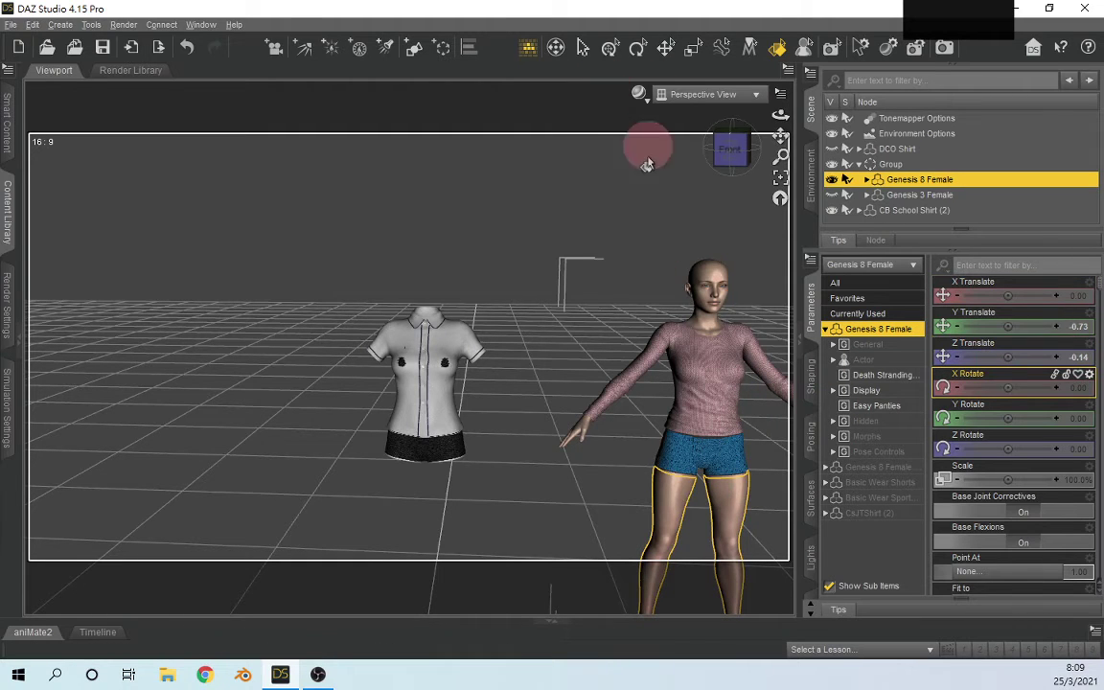
scroll(658, 284, down, 3)
click(666, 48)
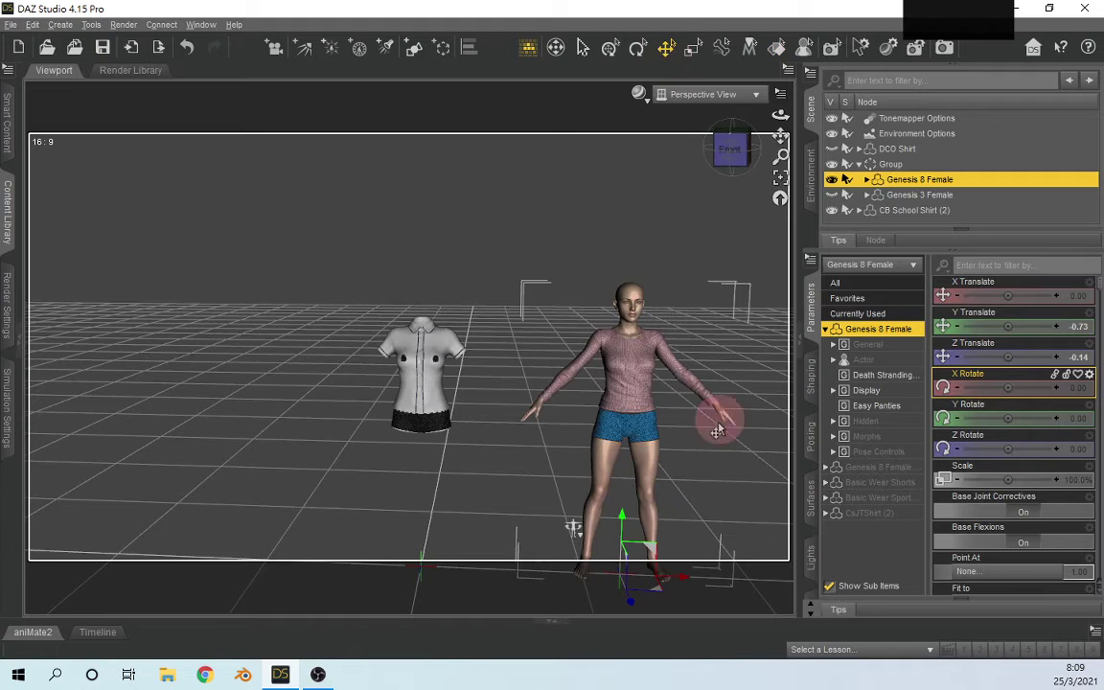
drag(680, 585, 476, 571)
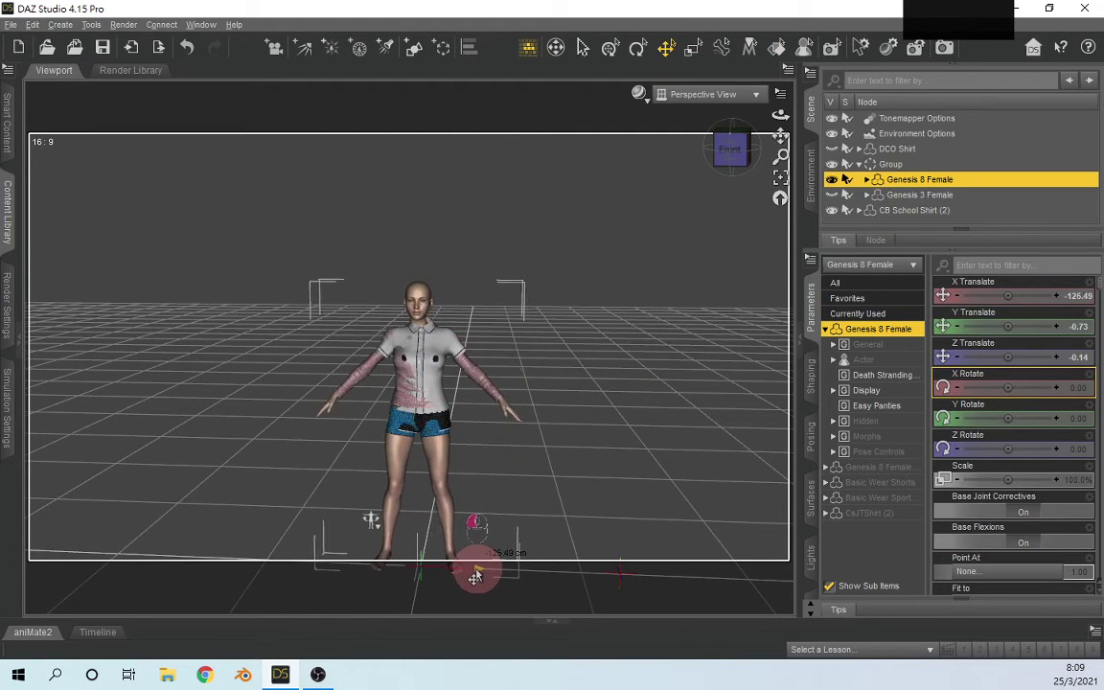
Step: Examine how the CB School Shirt (2) matches the Genesis 8 Female's body at the neck, chest, sleeves and waist
scroll(419, 372, up, 3)
scroll(421, 370, down, 6)
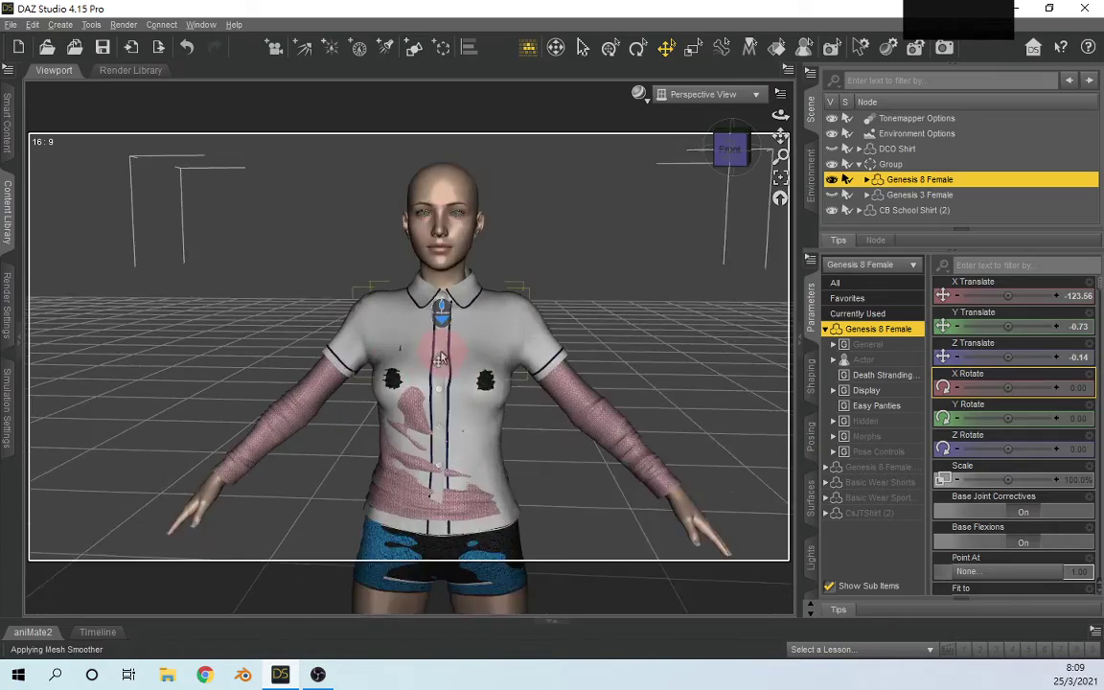
scroll(654, 305, up, 2)
click(733, 148)
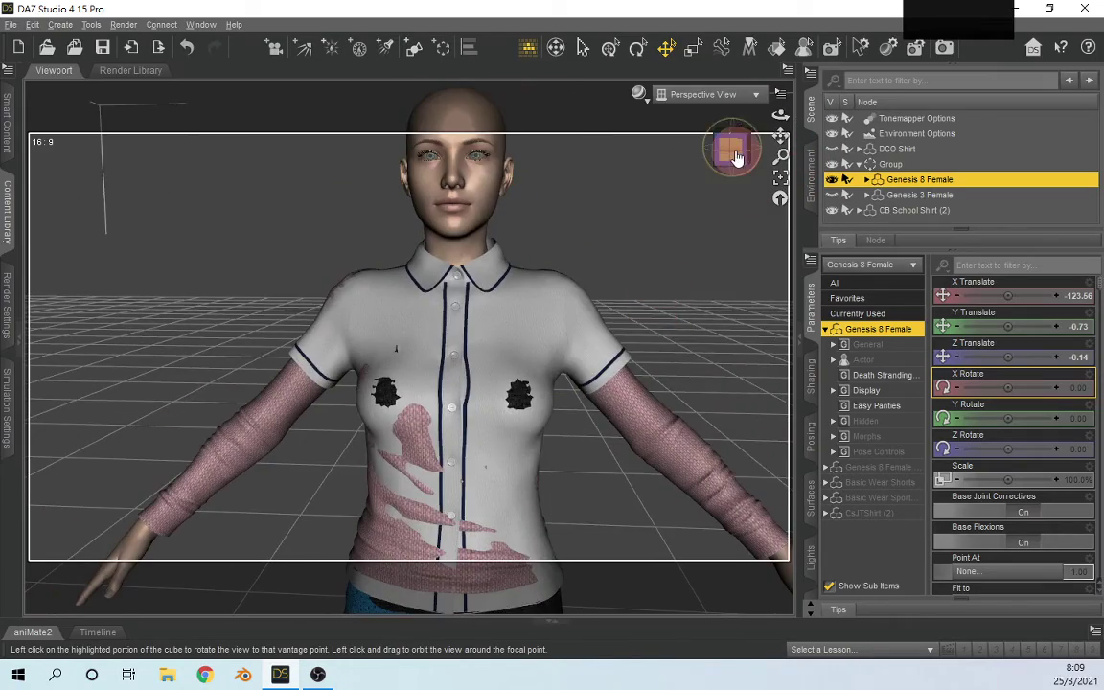
drag(728, 150, 737, 152)
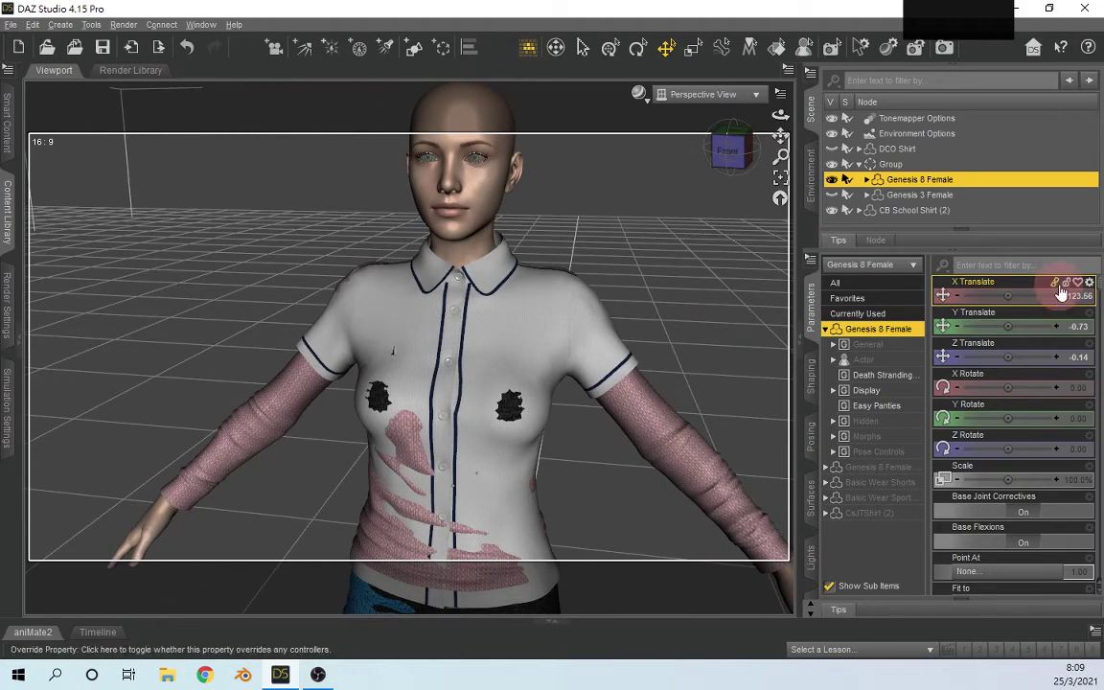
scroll(430, 326, up, 4)
scroll(508, 291, down, 5)
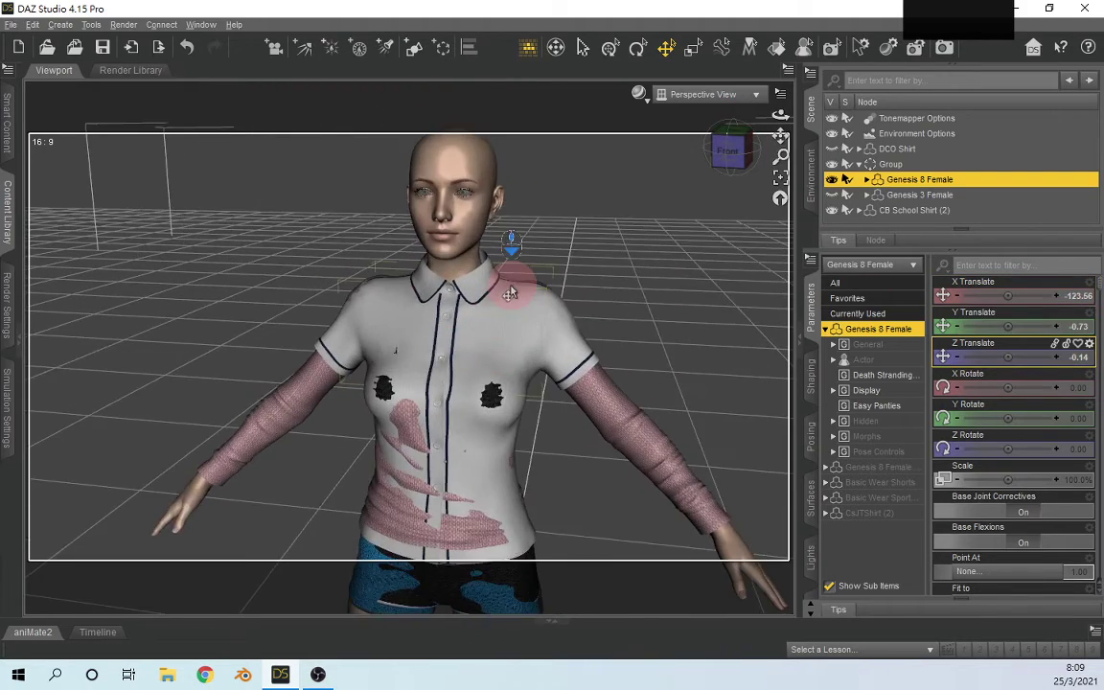
scroll(513, 311, up, 6)
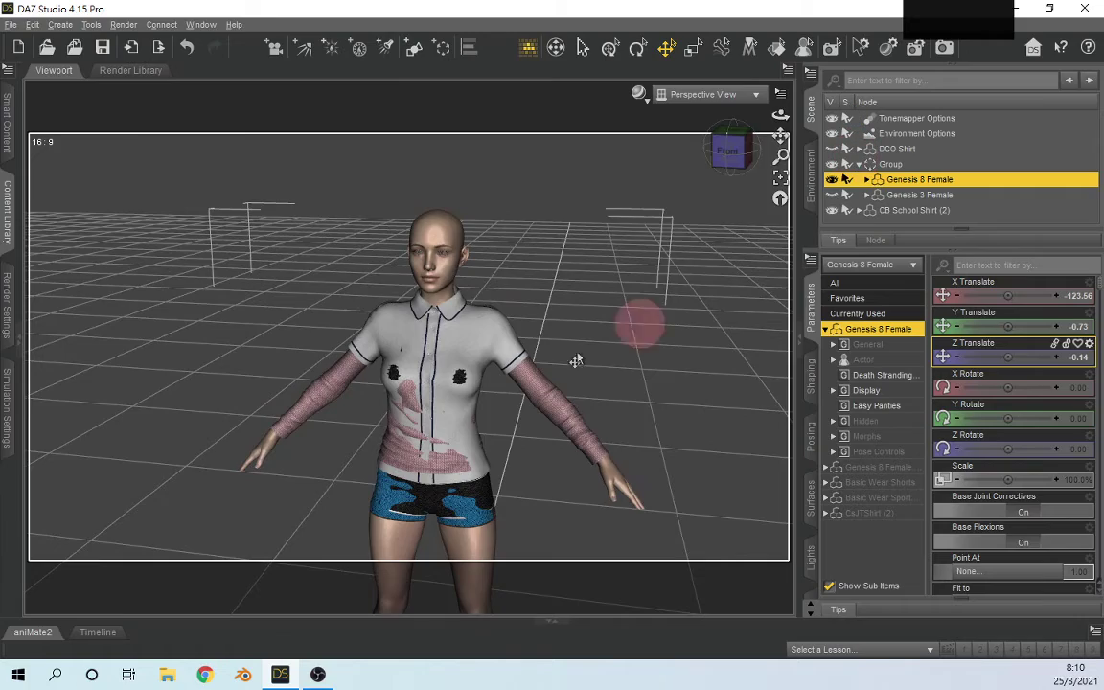
scroll(427, 371, down, 3)
scroll(467, 341, up, 5)
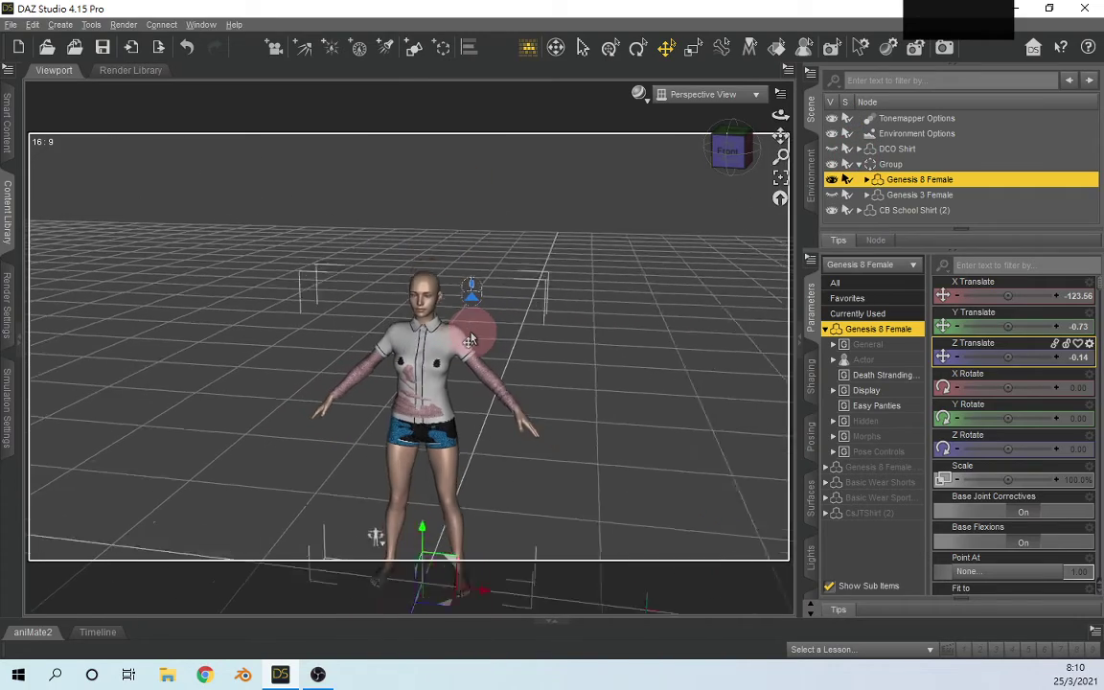
drag(737, 169, 720, 144)
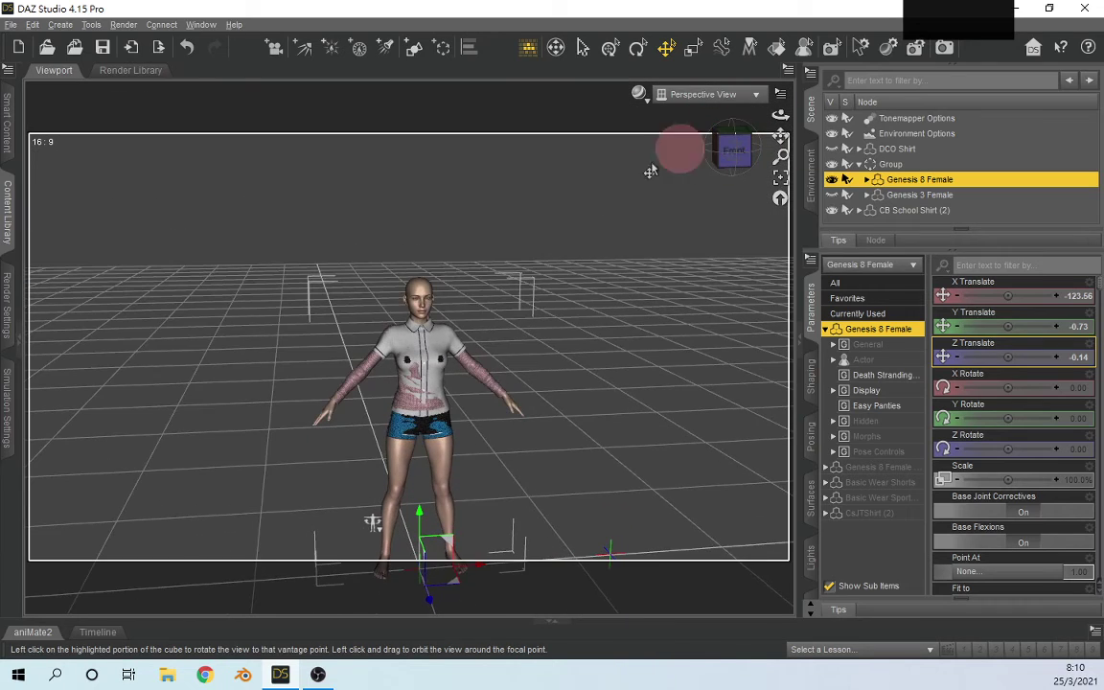
Step: Delete the Genesis 8 Female, the CB School Shirt (2) and the DCO Shirt from the scene
key(Delete)
click(887, 195)
key(Delete)
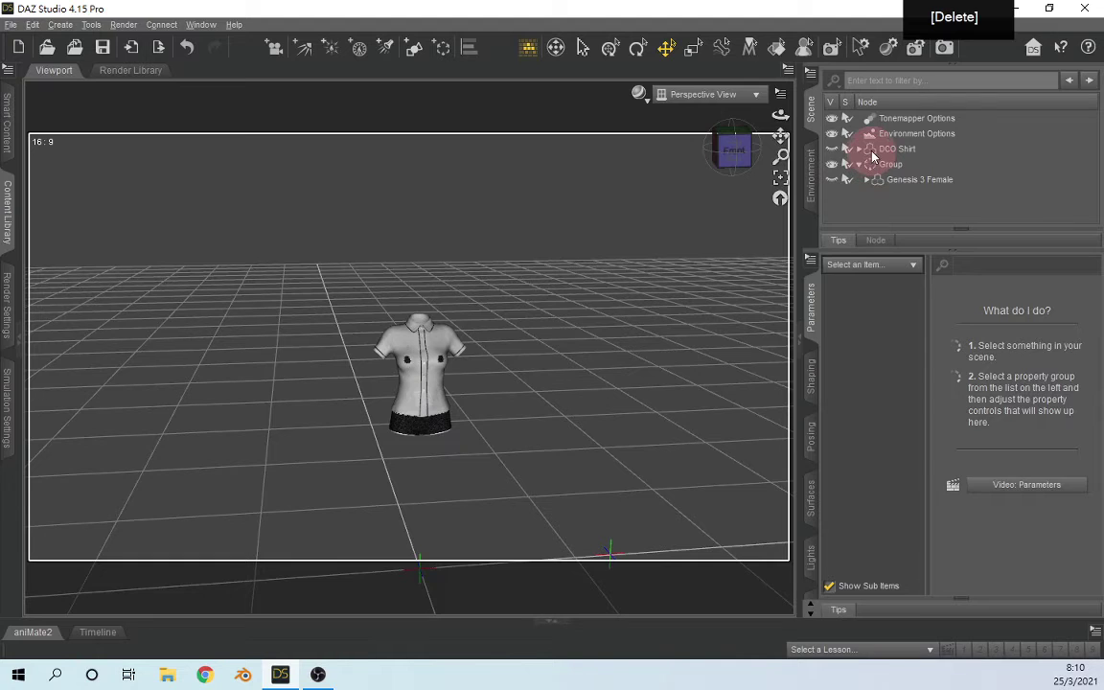
click(872, 152)
key(Delete)
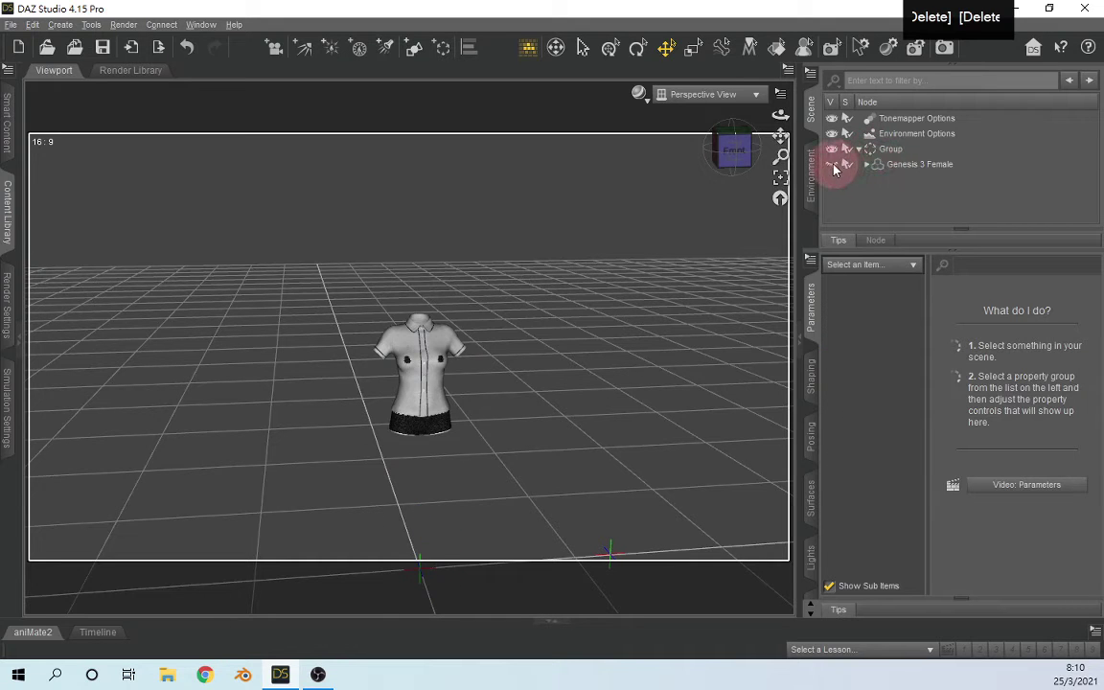
Step: Show the Genesis 3 Female and delete the CB School Shirt fitted to her
click(832, 165)
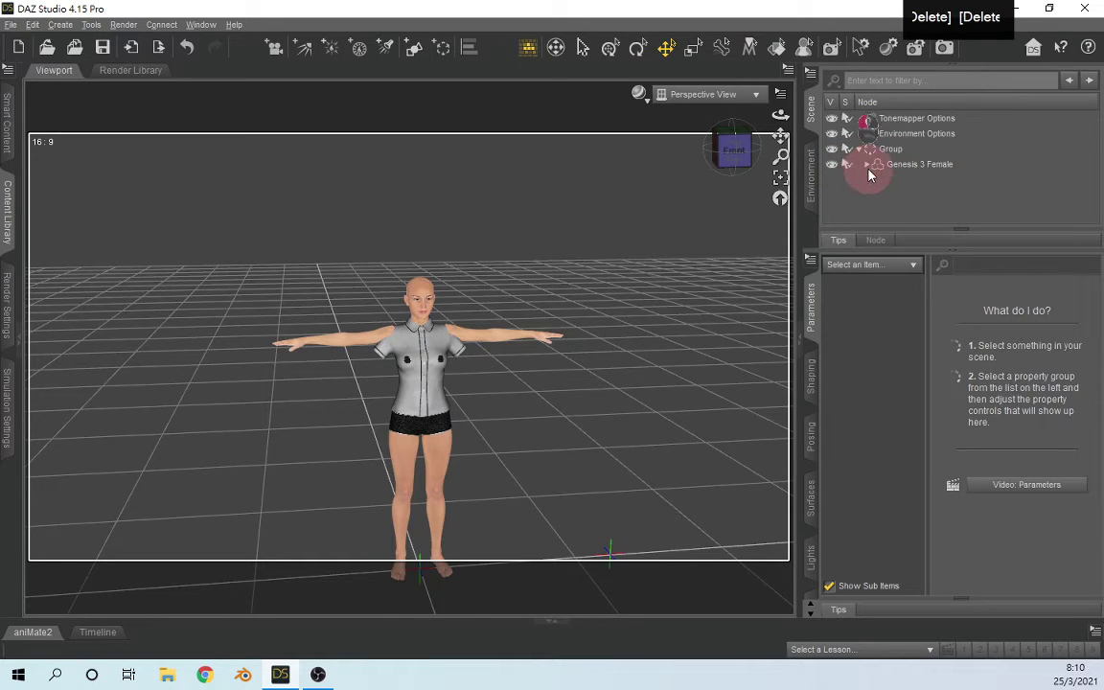
scroll(896, 191, down, 3)
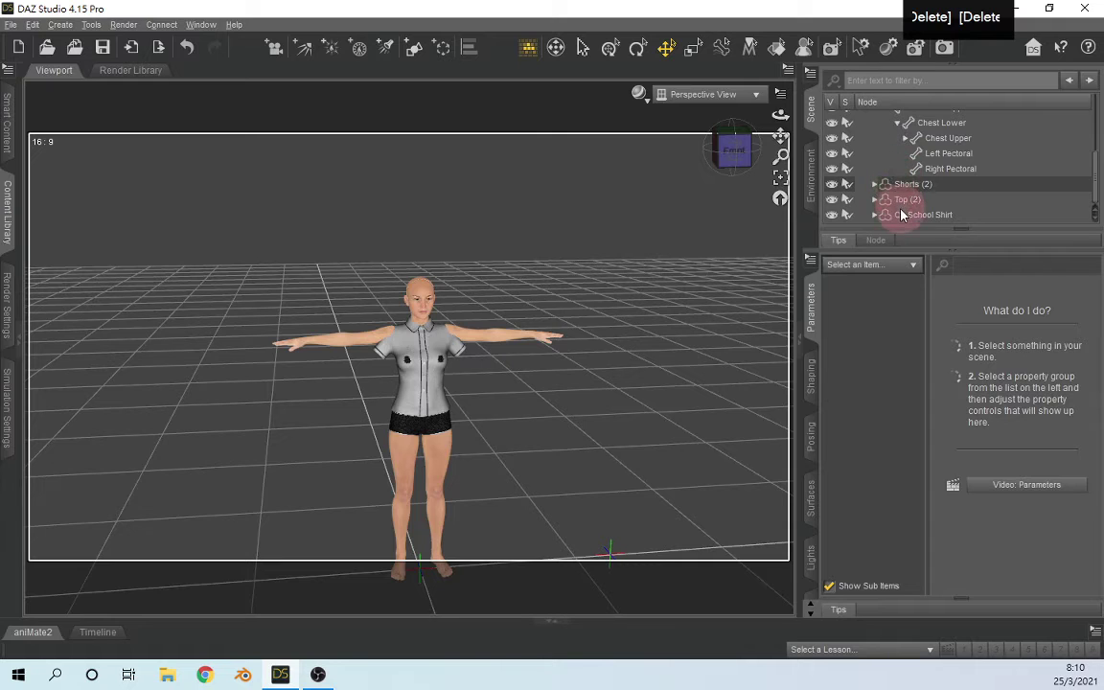
click(901, 215)
key(Delete)
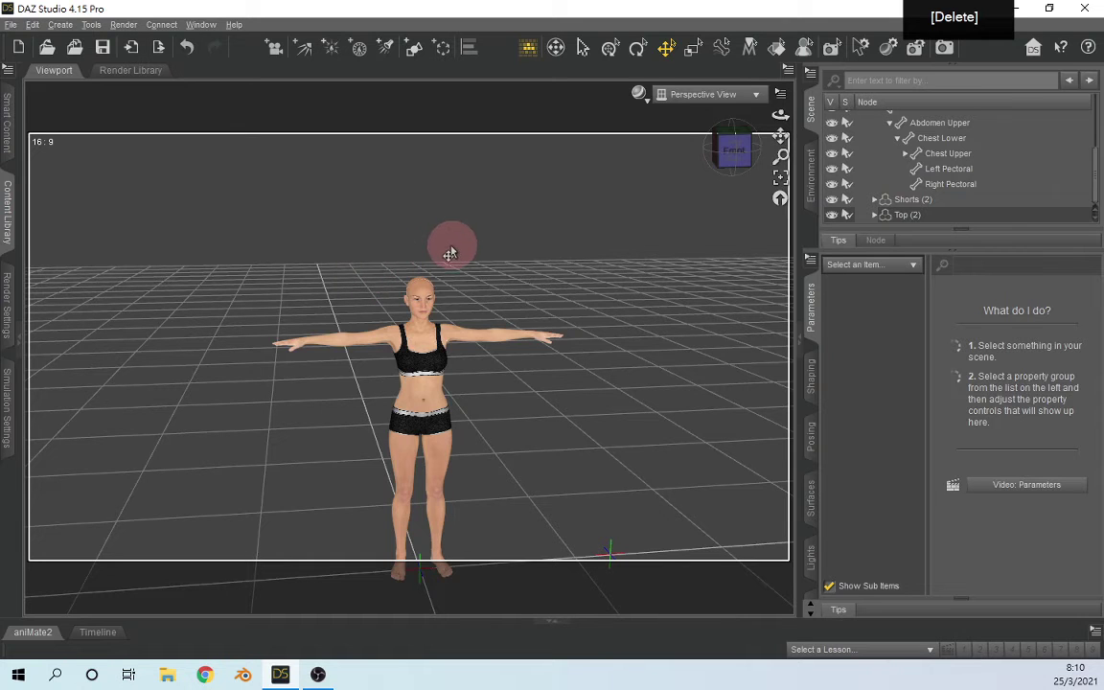
Step: Load the AJC College Times Tank Top from the College Times Outfit folder with no figure selected
click(18, 343)
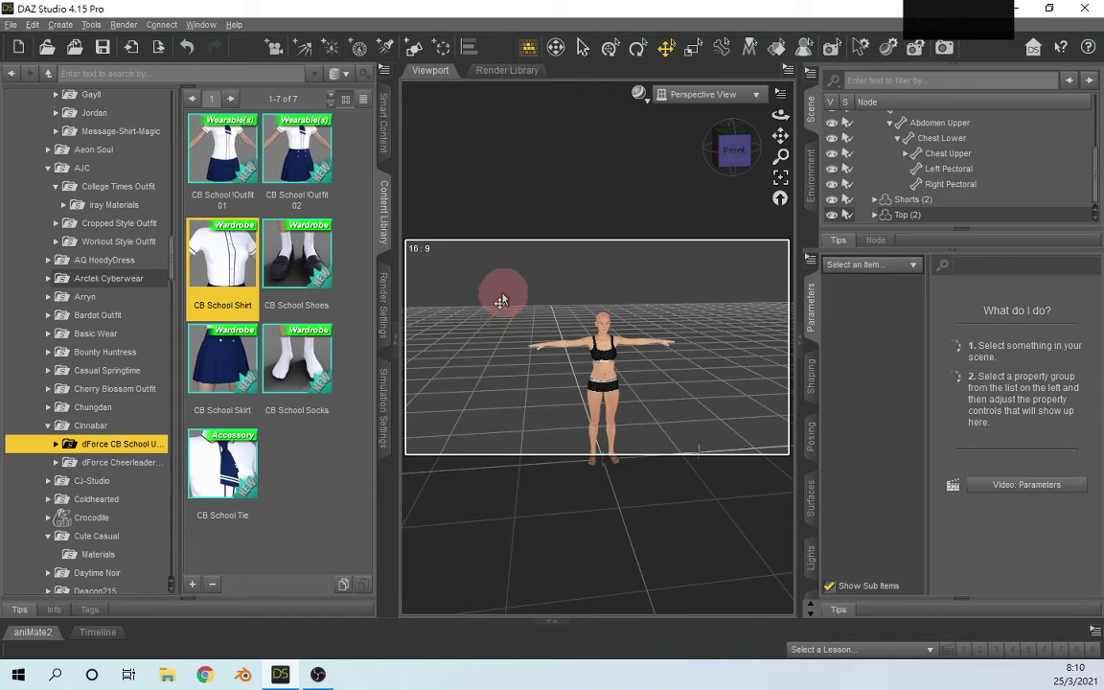
click(103, 189)
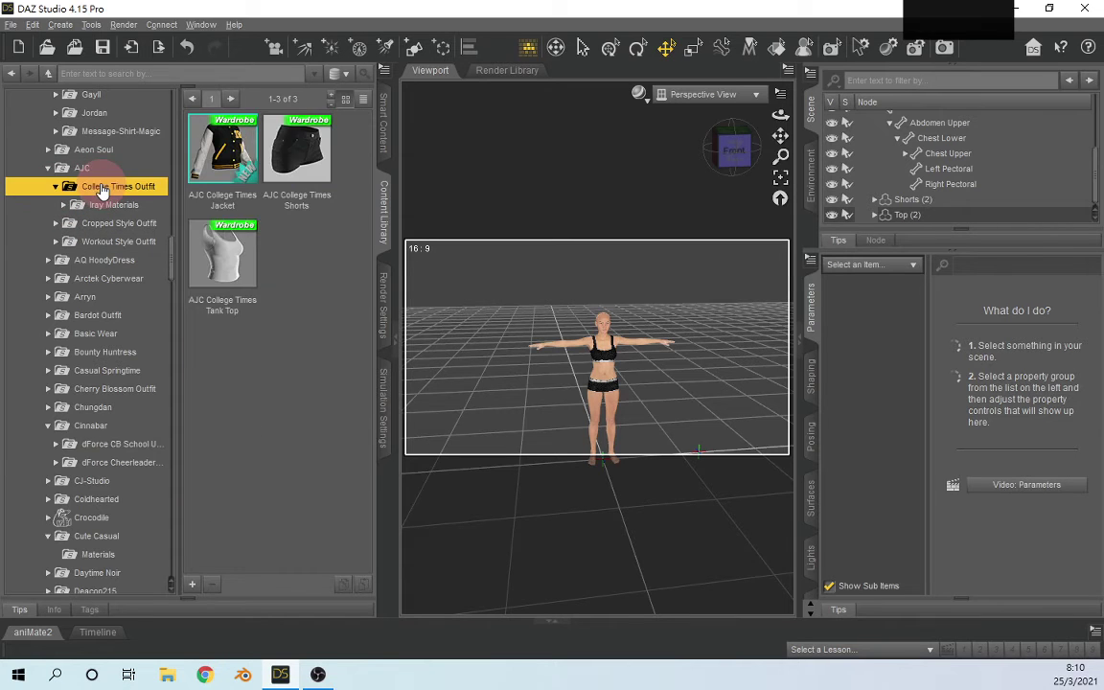
click(231, 263)
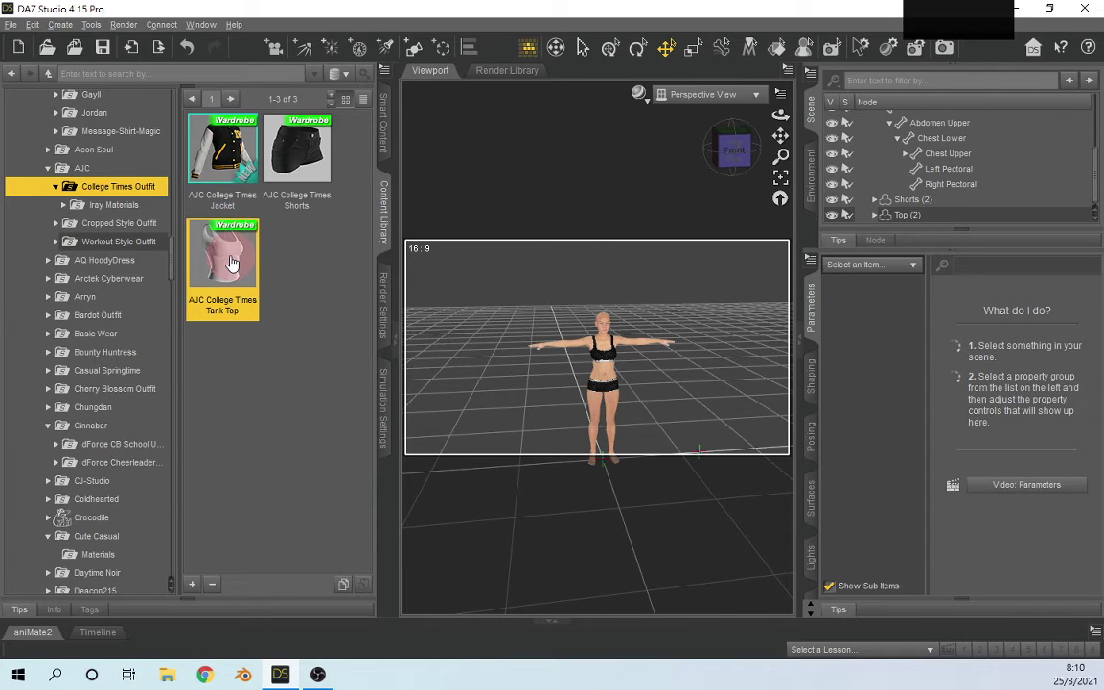
double_click(231, 263)
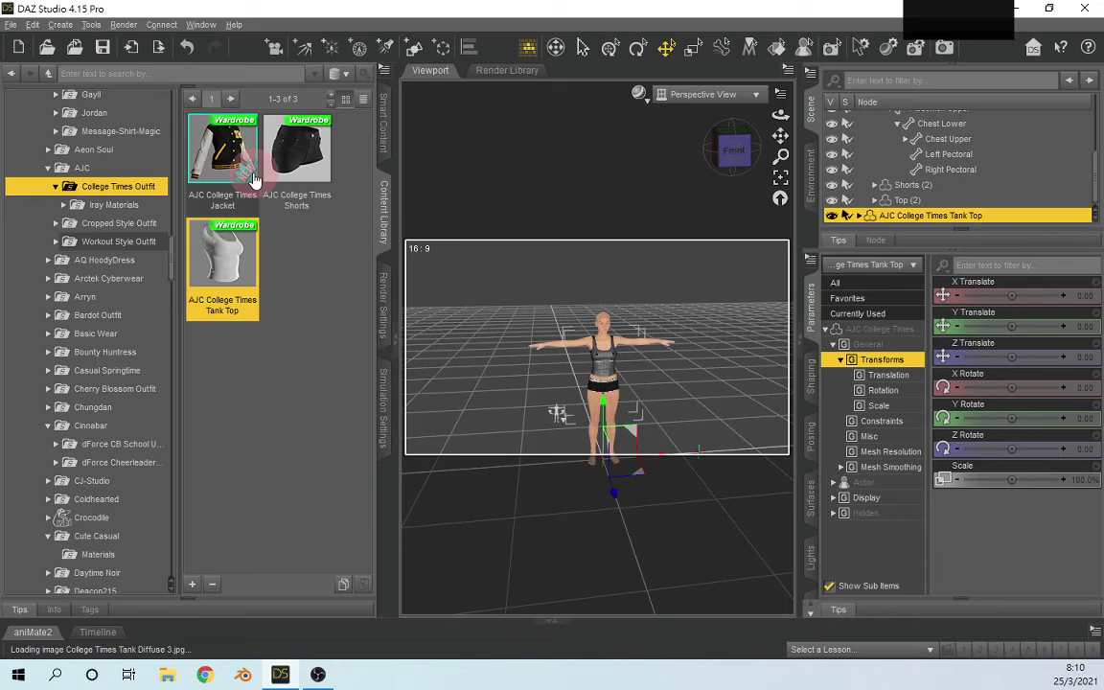
Step: Fit the AJC College Times Tank Top to the Genesis 3 Female and accept the Auto-Fit conversion
click(653, 383)
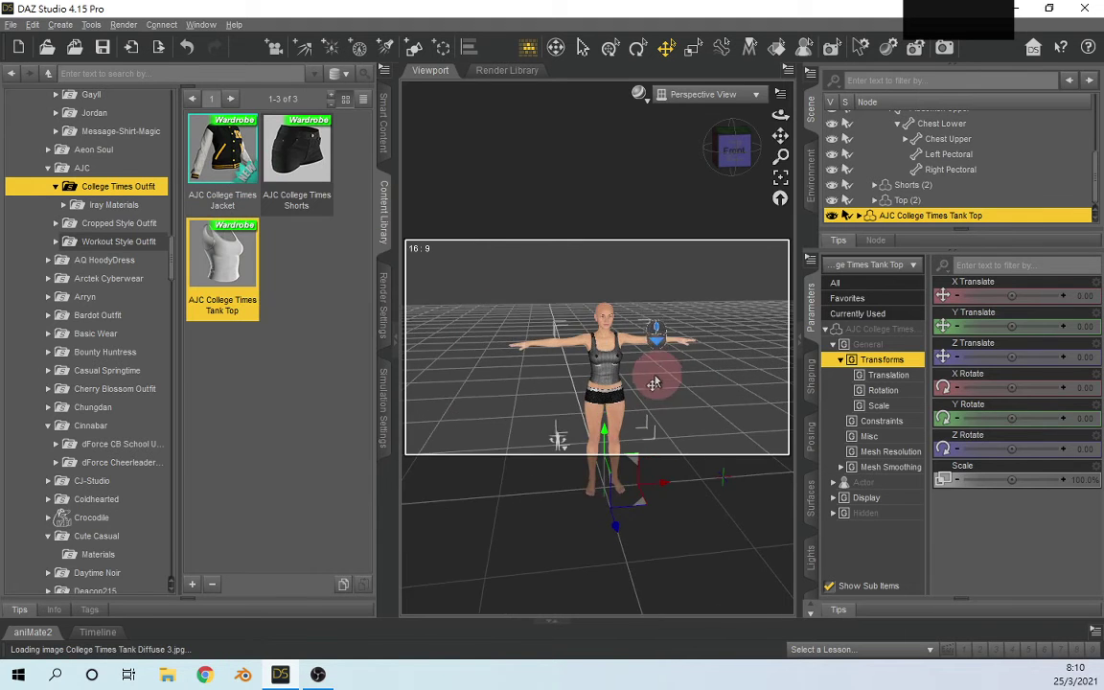
drag(653, 384, 645, 284)
click(979, 216)
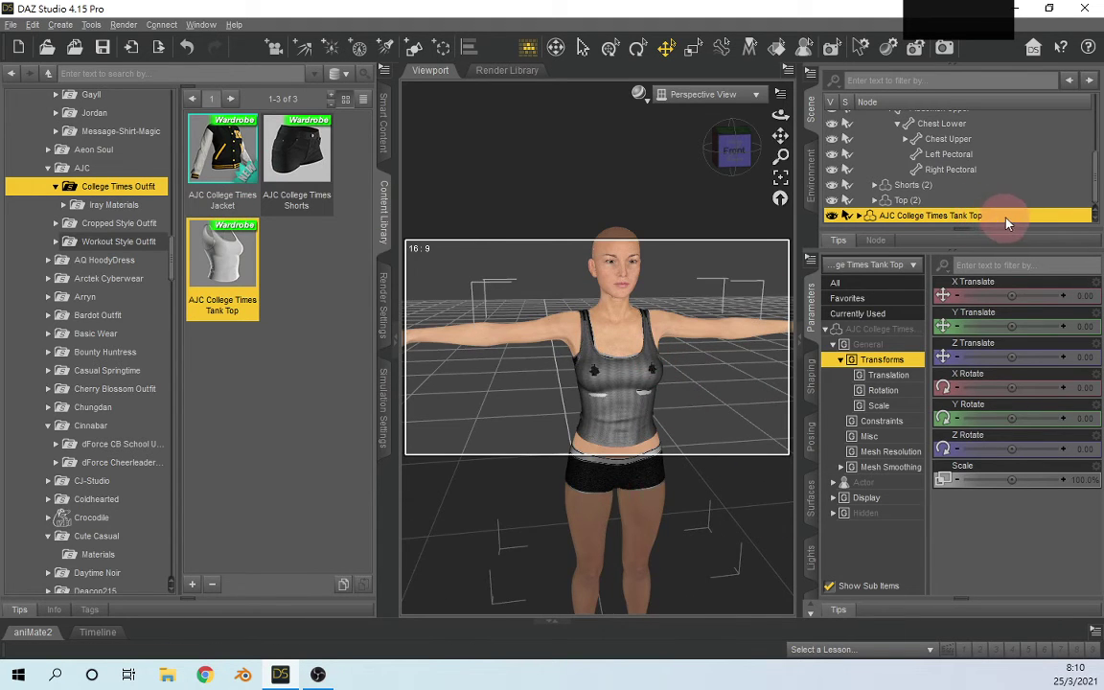
right_click(1007, 221)
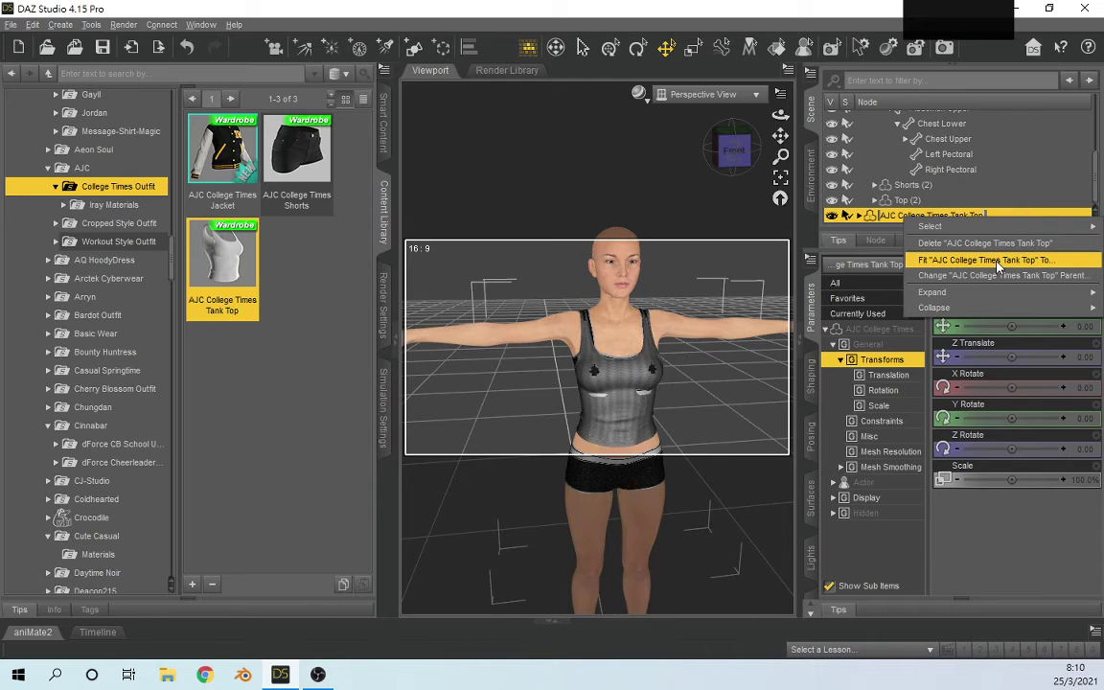
click(998, 261)
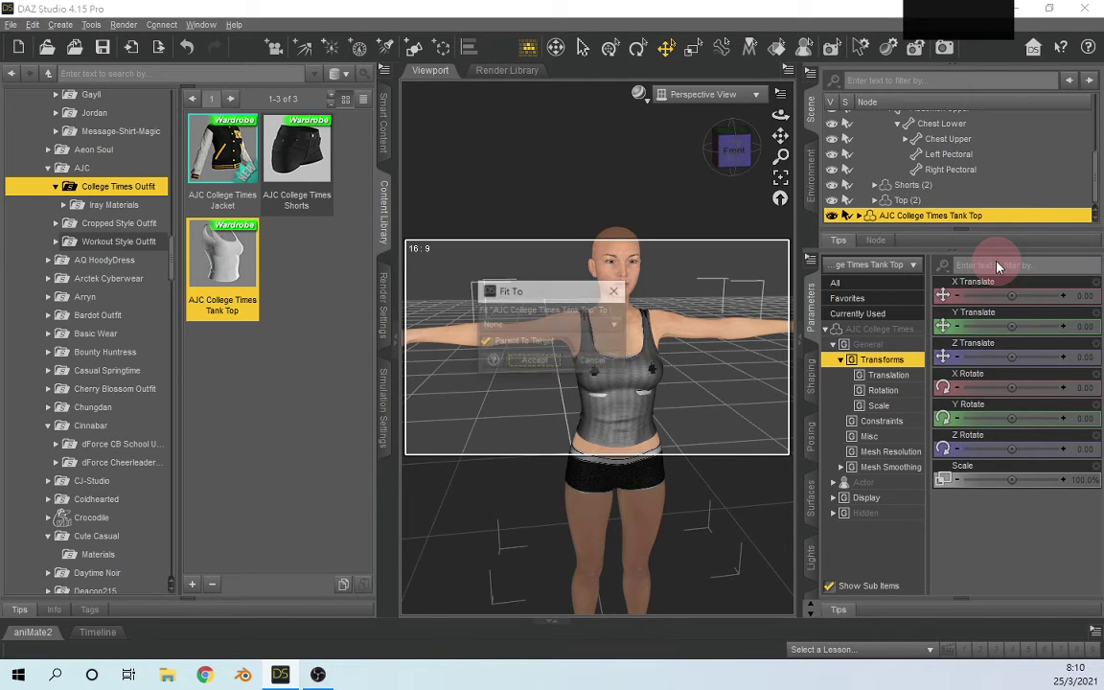
click(589, 326)
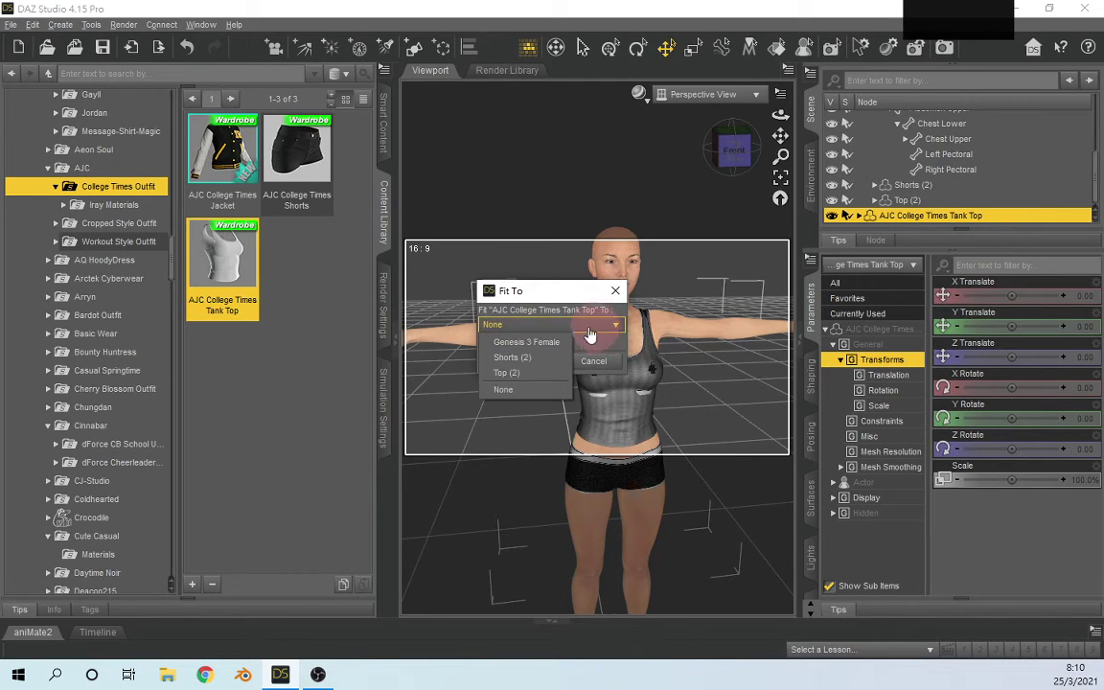
click(522, 342)
click(533, 361)
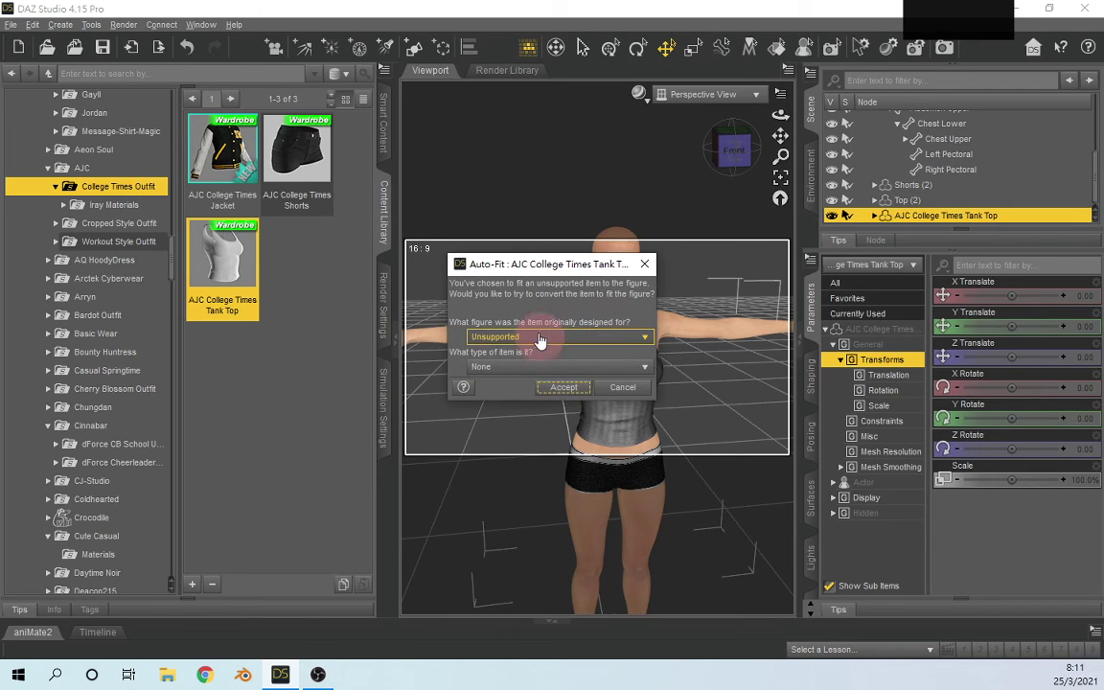
click(547, 387)
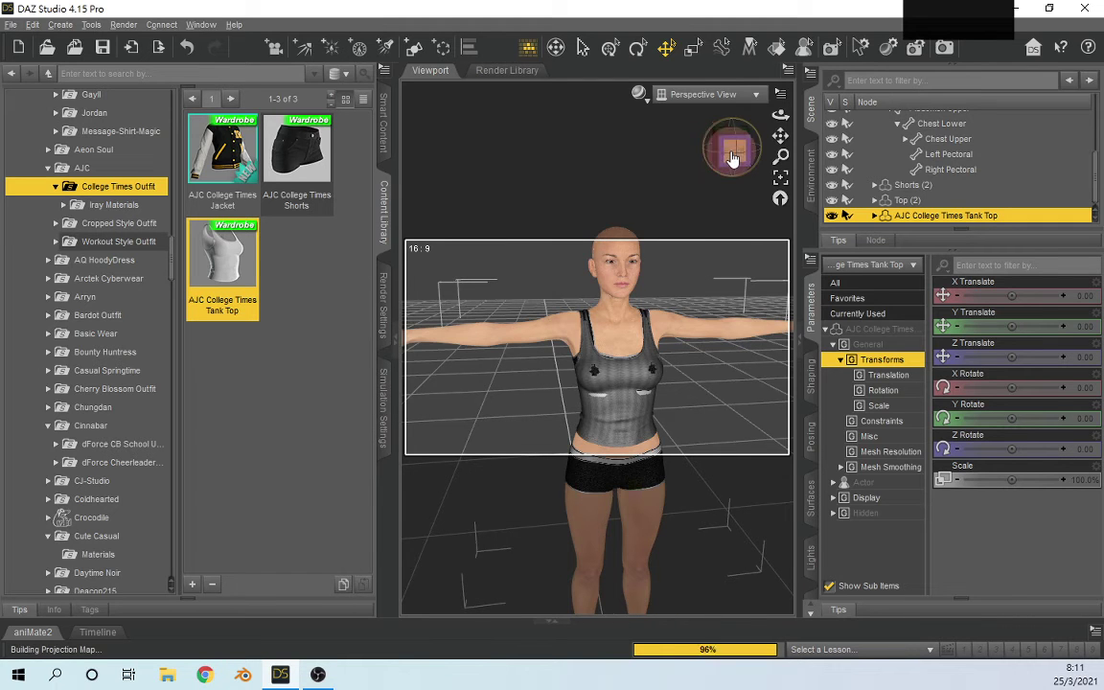
Step: Bend the Genesis 3 Female's Abdomen Upper slightly and tilt her Chest Upper side-to-side to about -4.56 with the Rotate tool
mouse_move(733, 158)
mouse_down()
mouse_move(672, 134)
mouse_move(728, 161)
mouse_up()
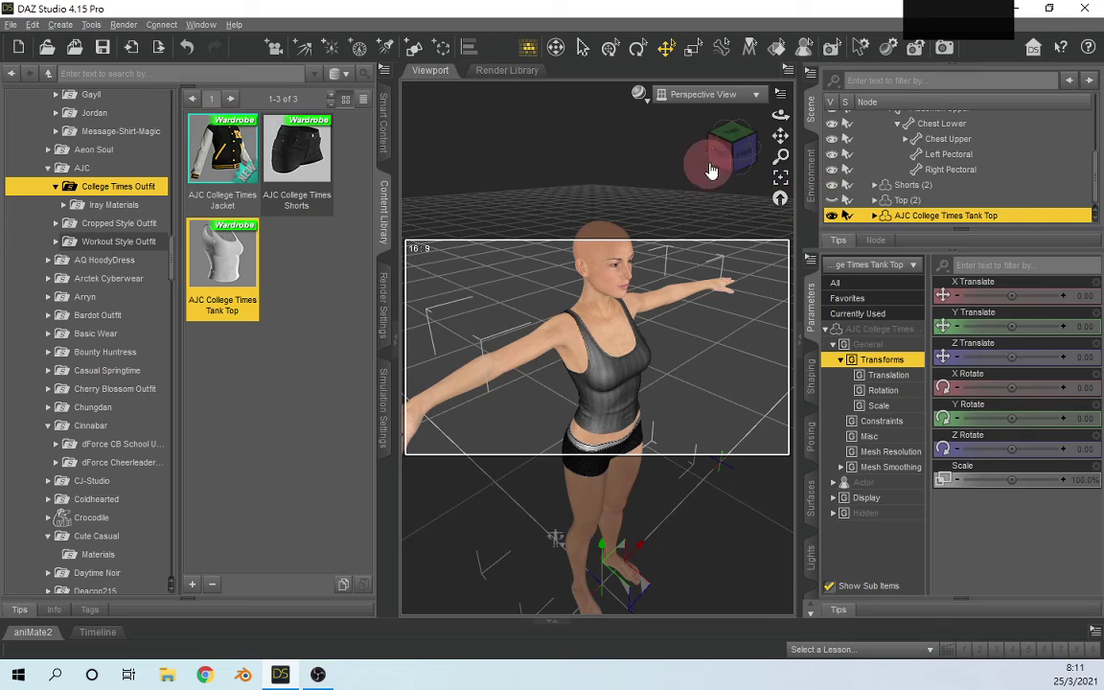
mouse_move(717, 164)
mouse_down()
mouse_move(735, 108)
mouse_move(731, 155)
mouse_up()
click(648, 401)
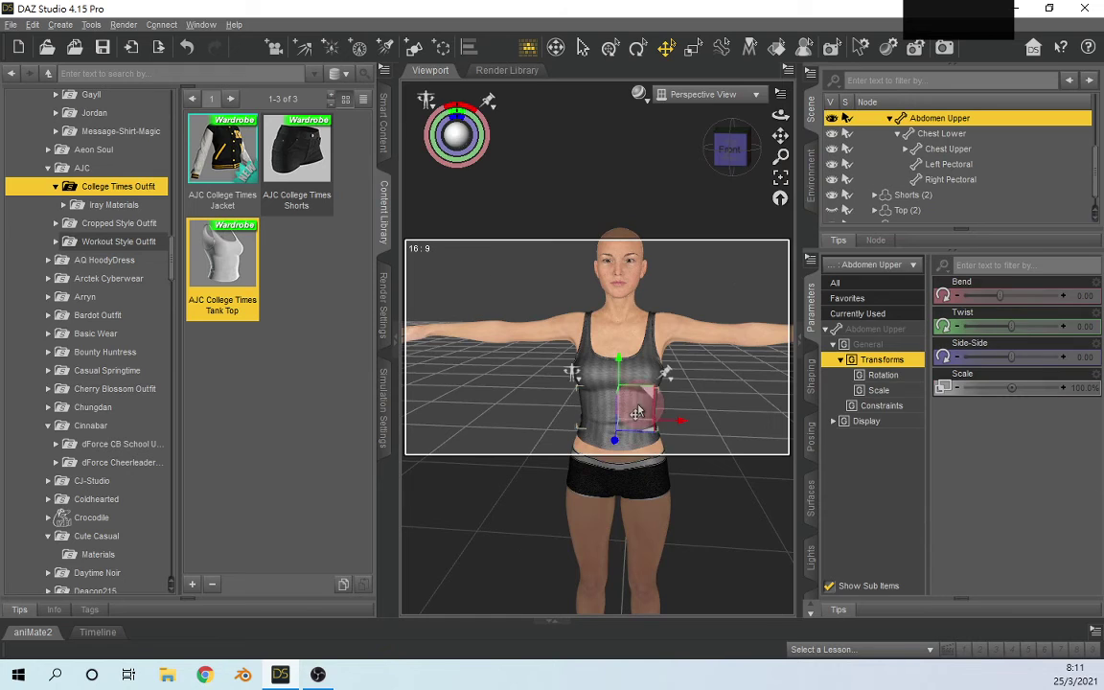
click(634, 50)
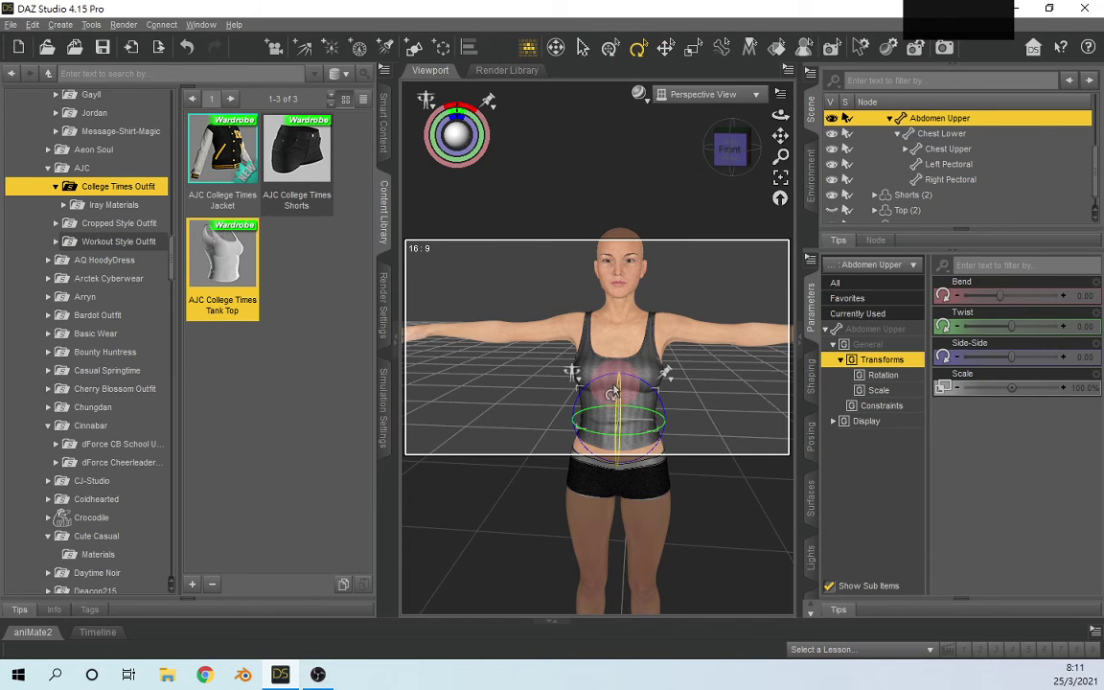
drag(617, 388, 610, 352)
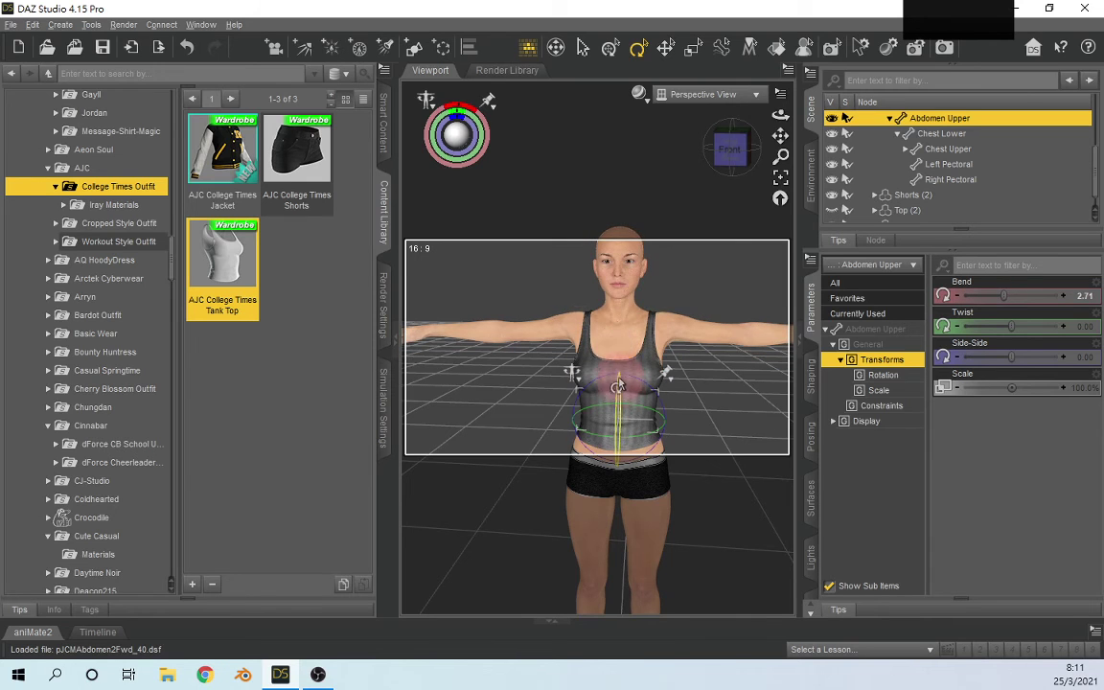
click(610, 352)
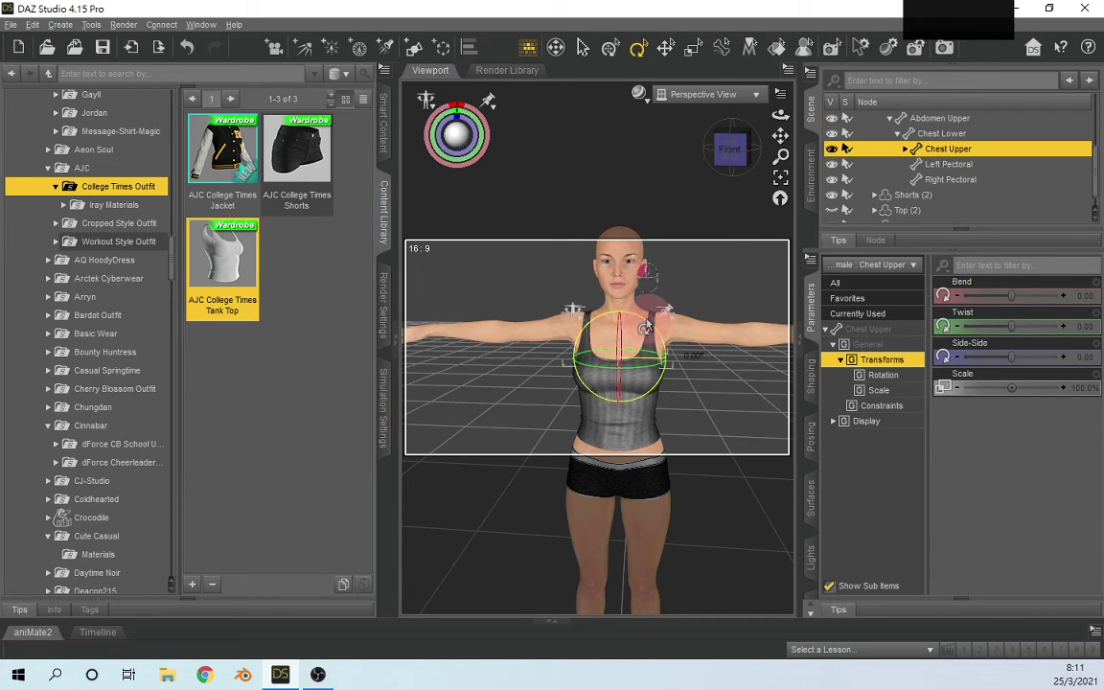
drag(582, 248, 640, 251)
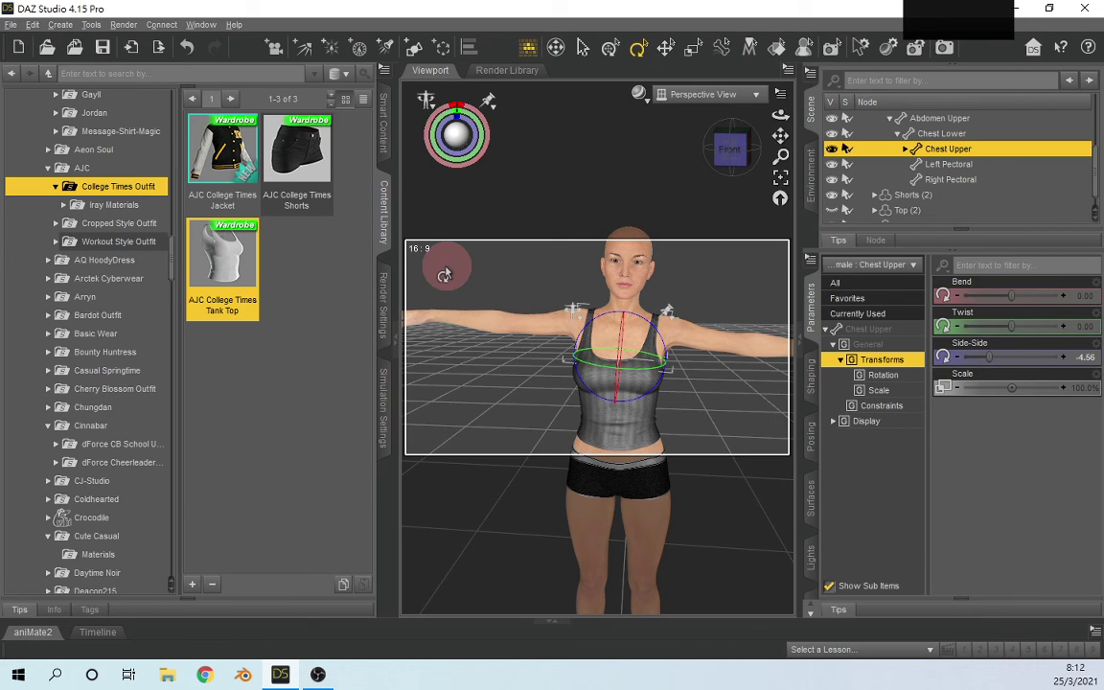
Step: Select the AJC College Times Tank Top on the figure and review its Actor adjustment morphs
click(777, 50)
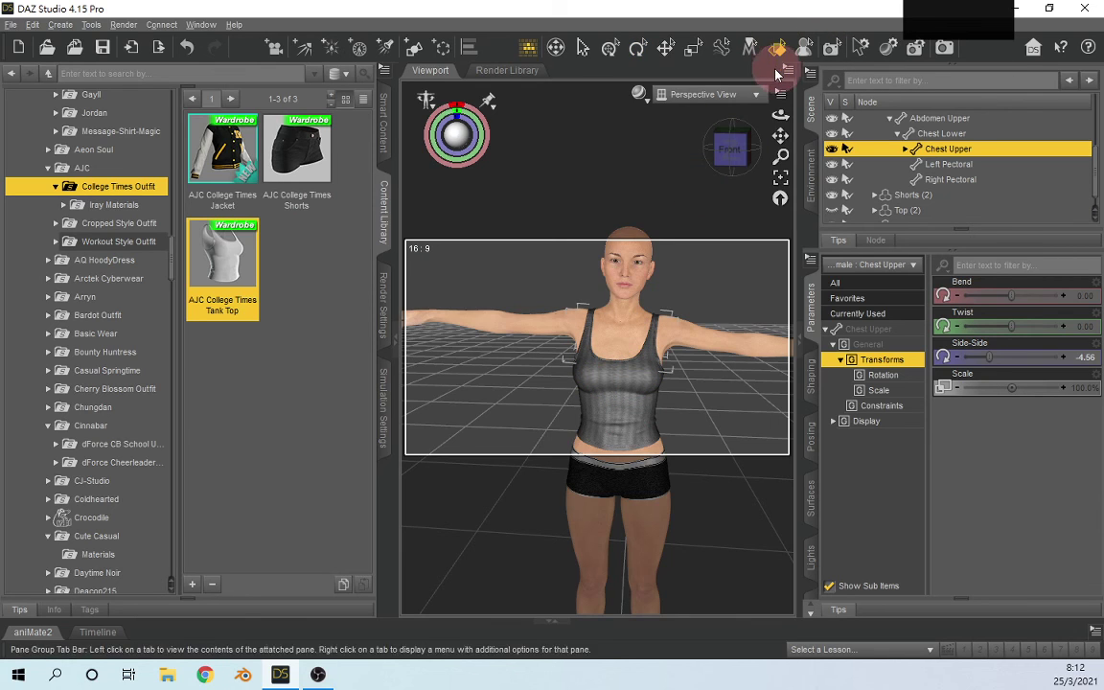
click(621, 363)
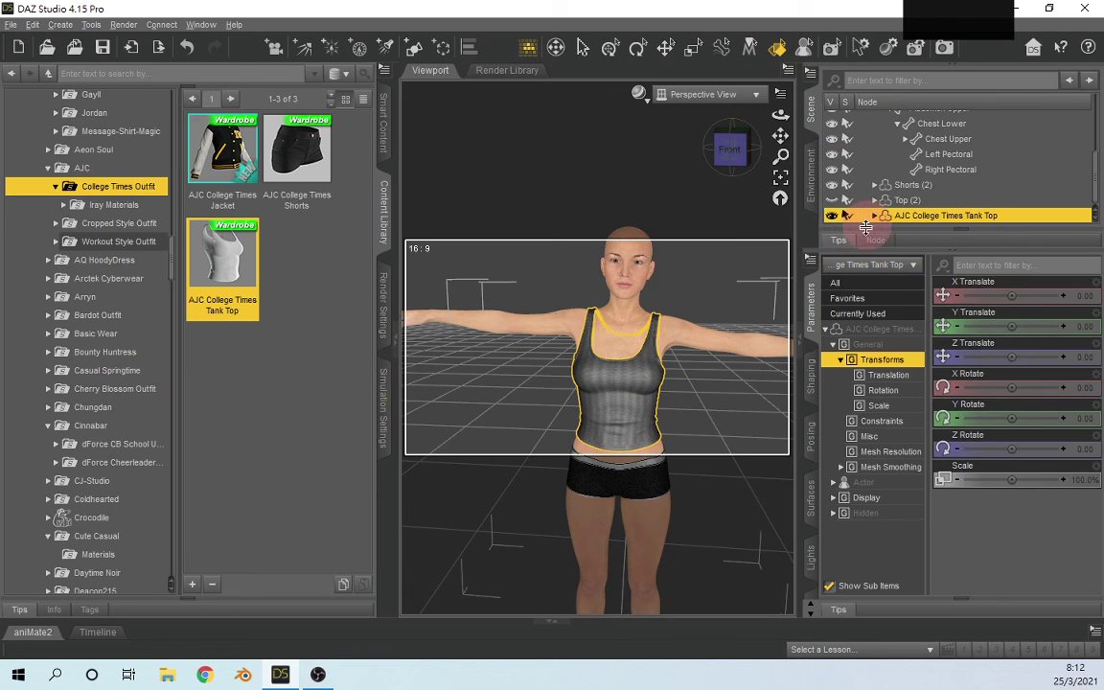
click(812, 305)
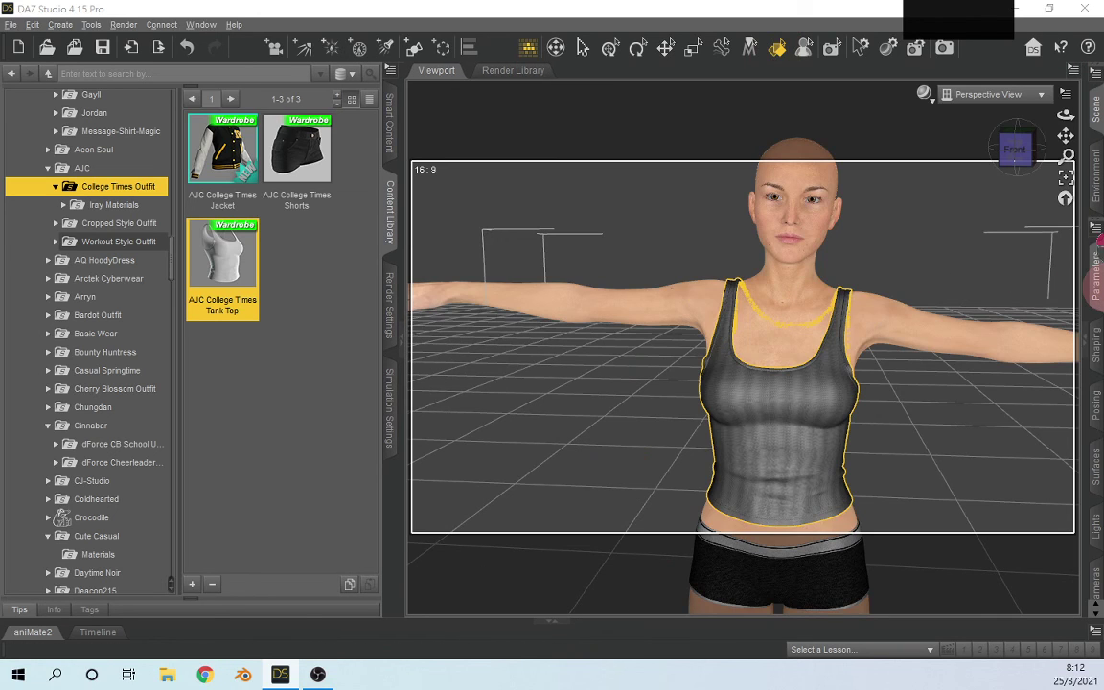
click(1095, 288)
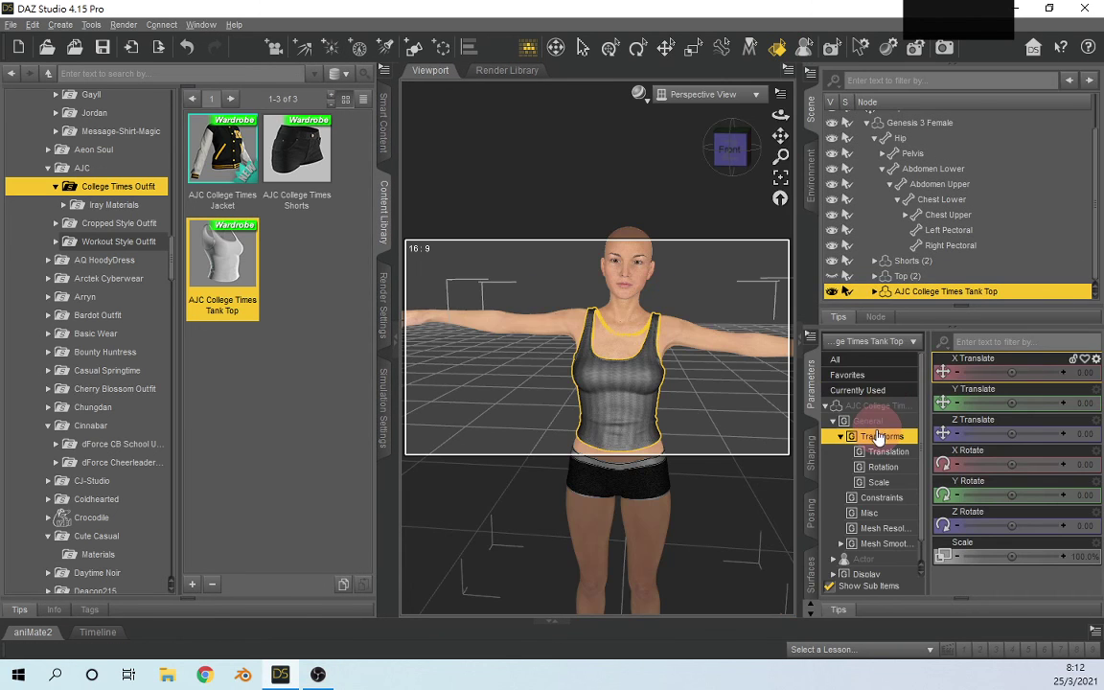
click(862, 561)
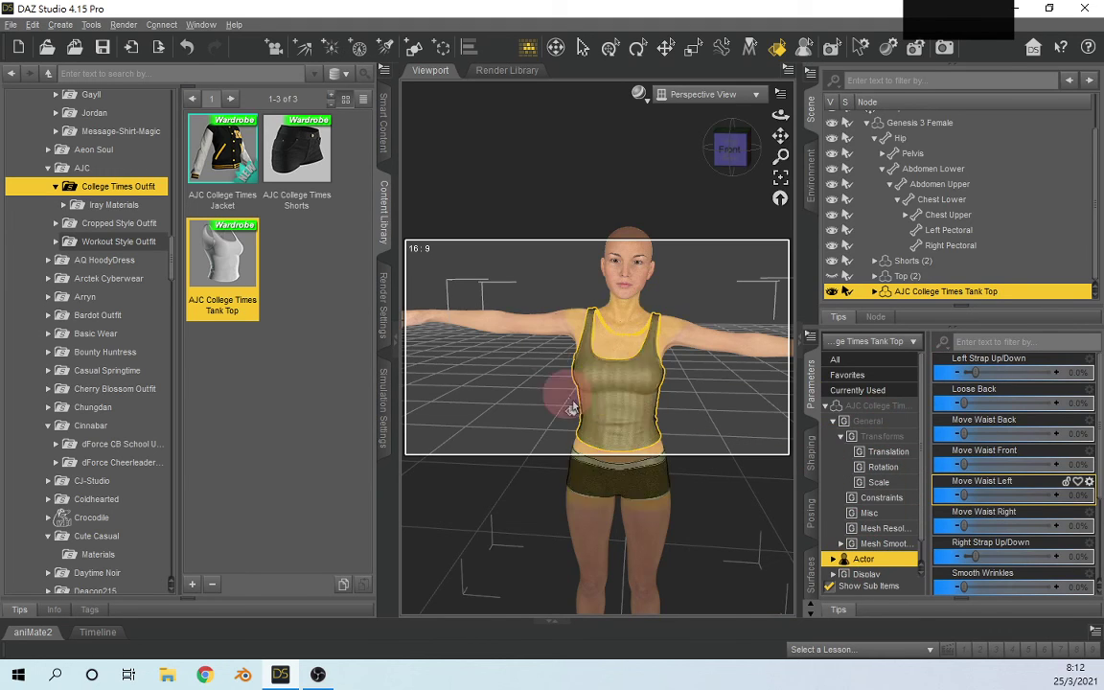
scroll(1007, 451, down, 2)
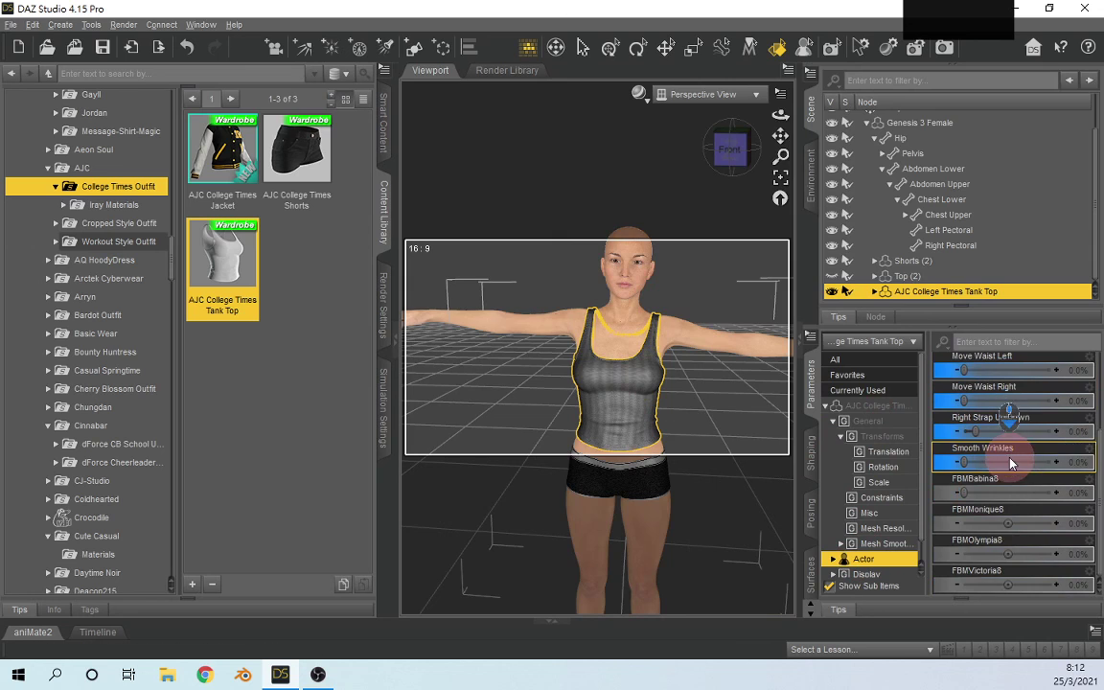
scroll(964, 460, up, 2)
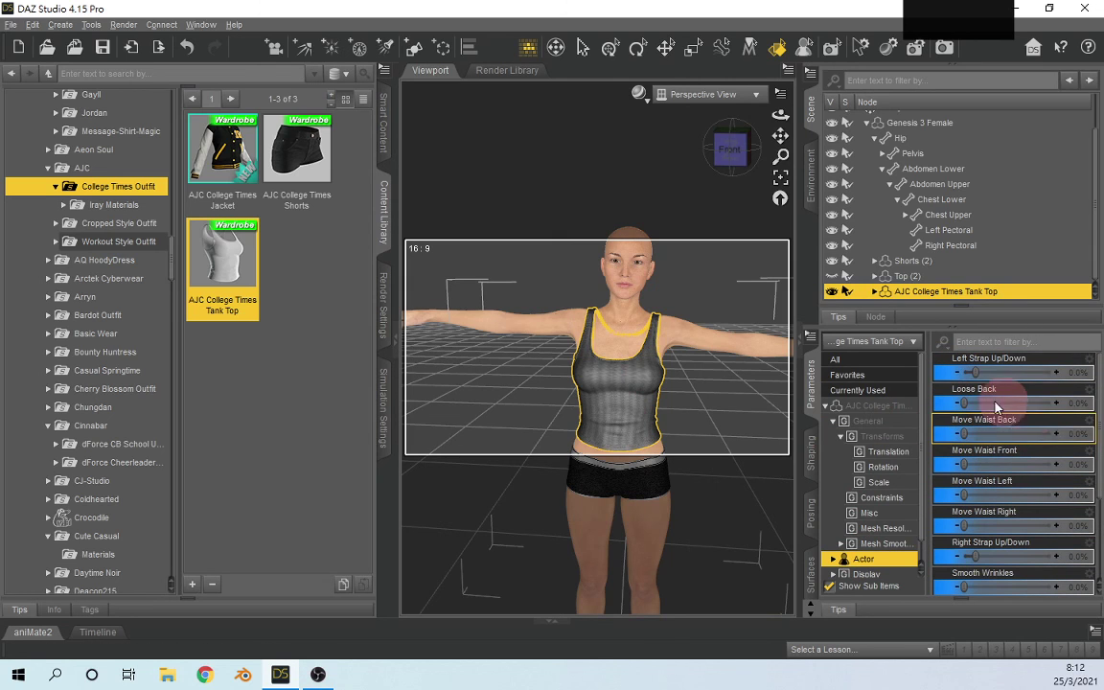
Step: Collapse the Content Library to enlarge the viewport and view the whole figure in the tank top from her side
click(398, 345)
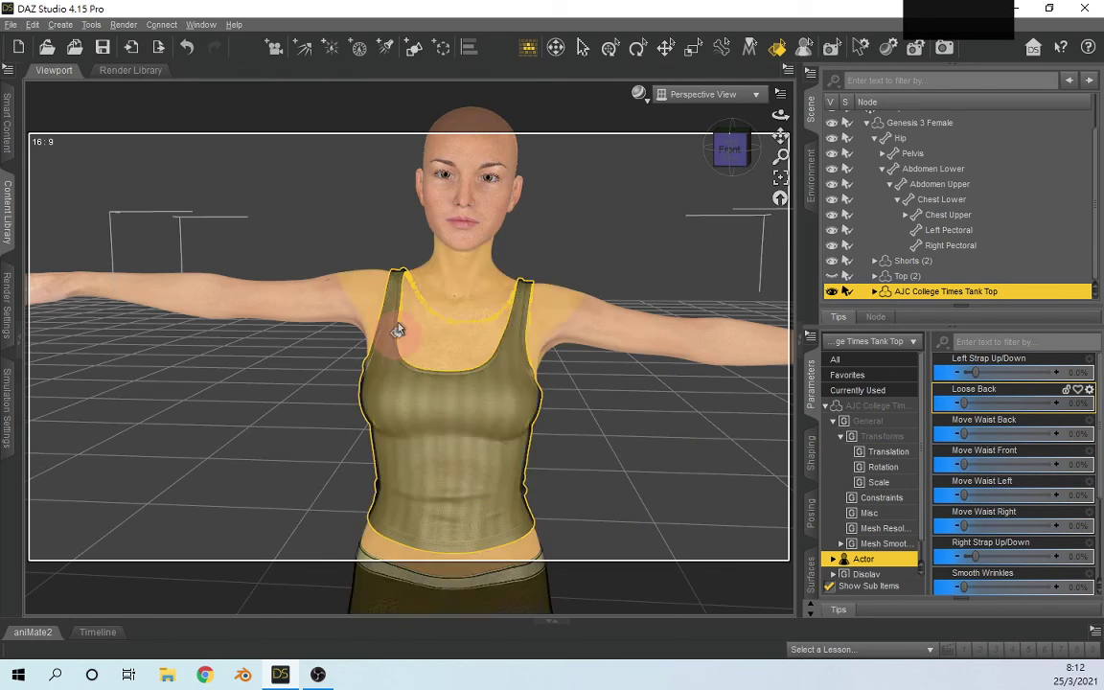
scroll(631, 297, down, 5)
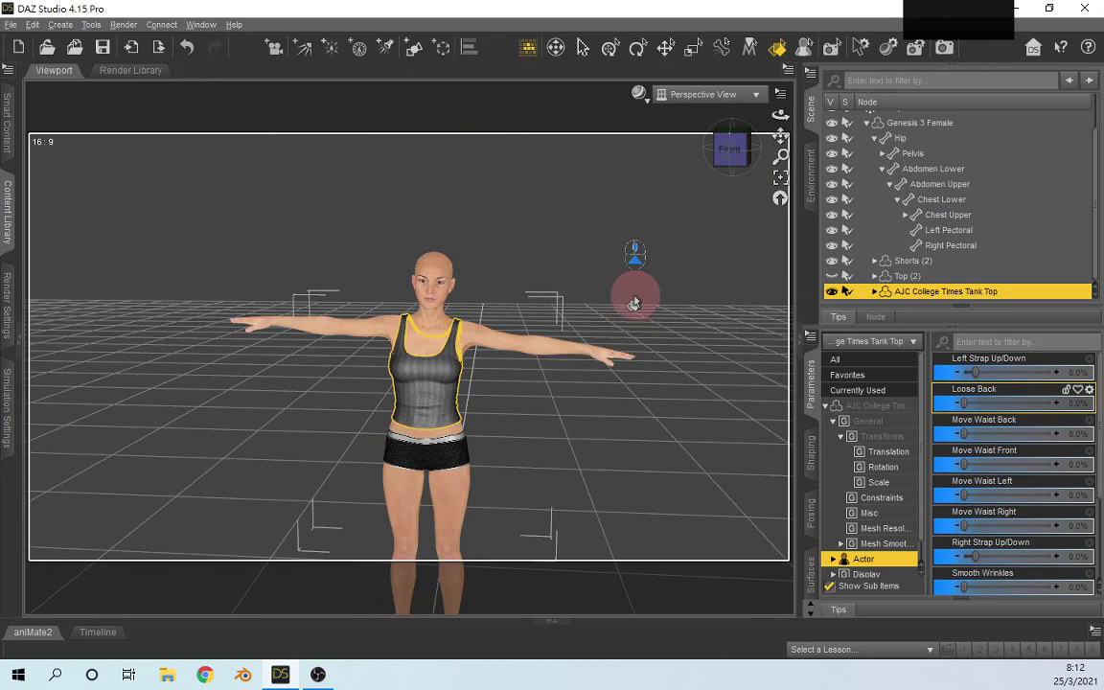
drag(735, 153, 721, 149)
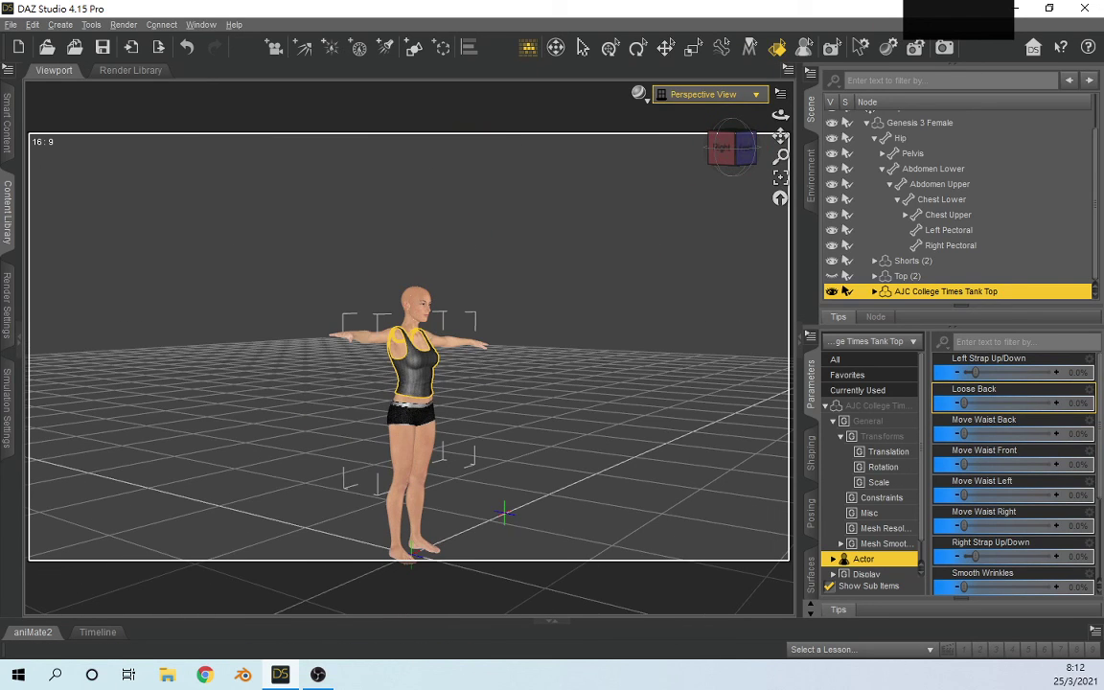